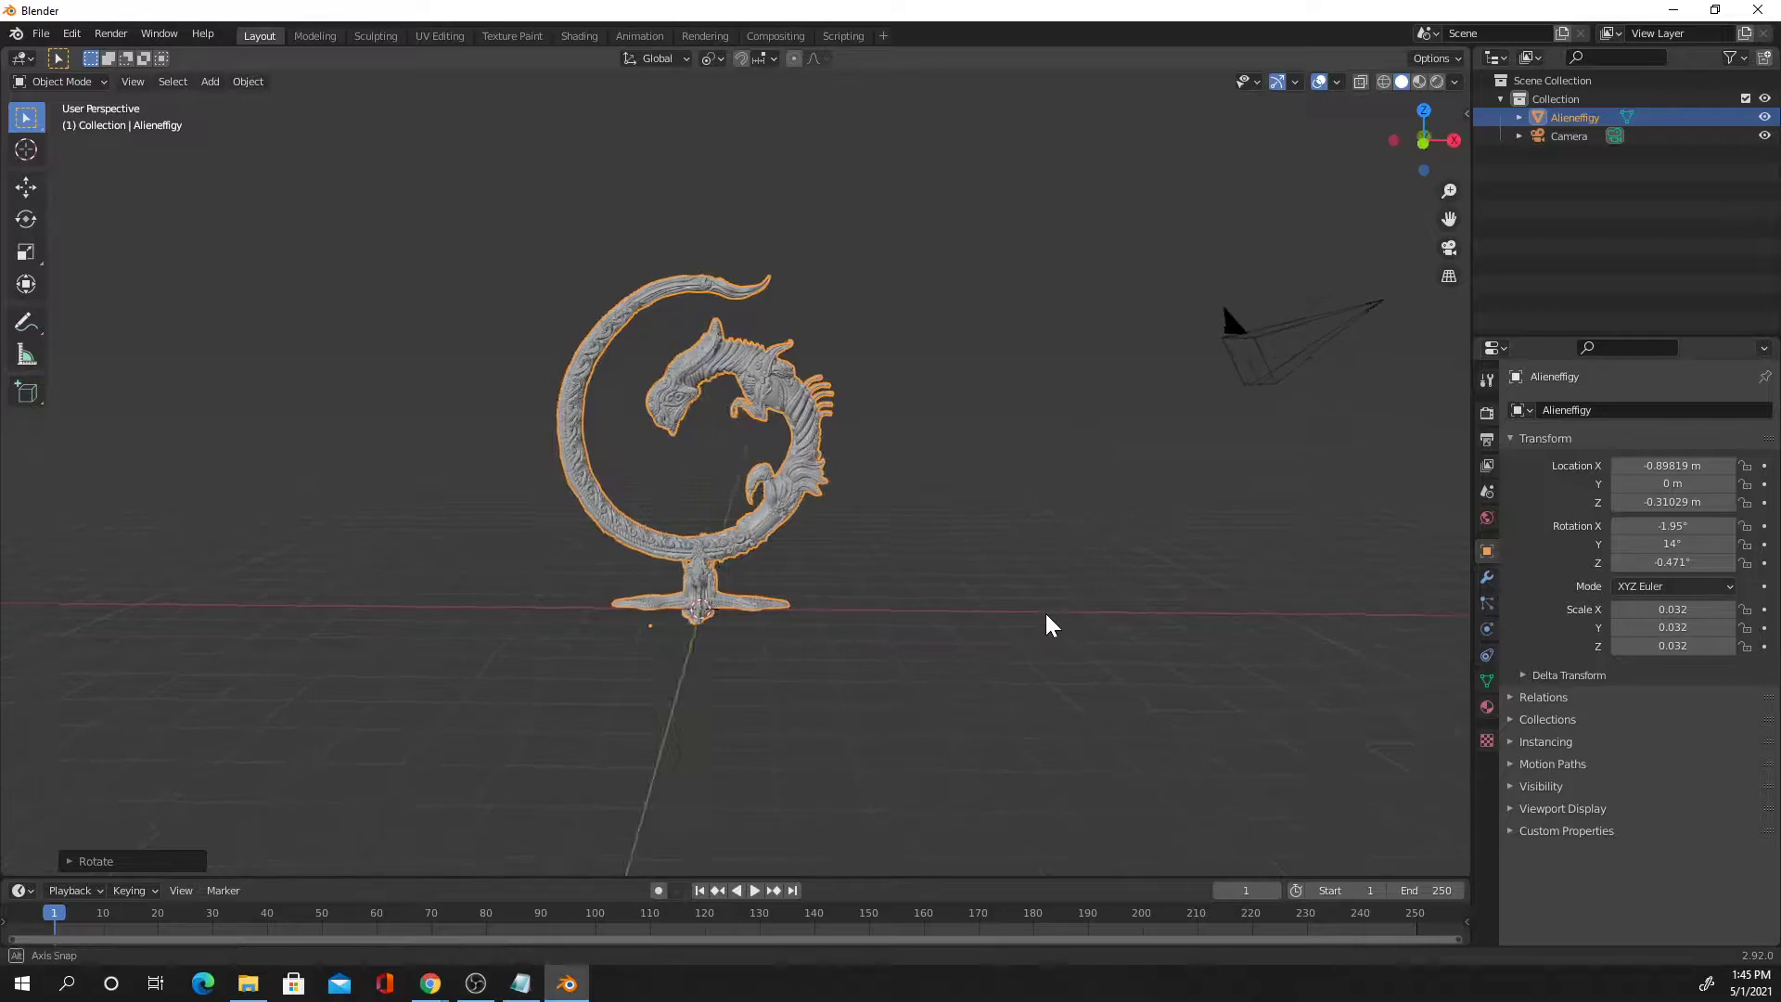
Turn on the Camera to View lock so that view navigation moves the camera
key(n)
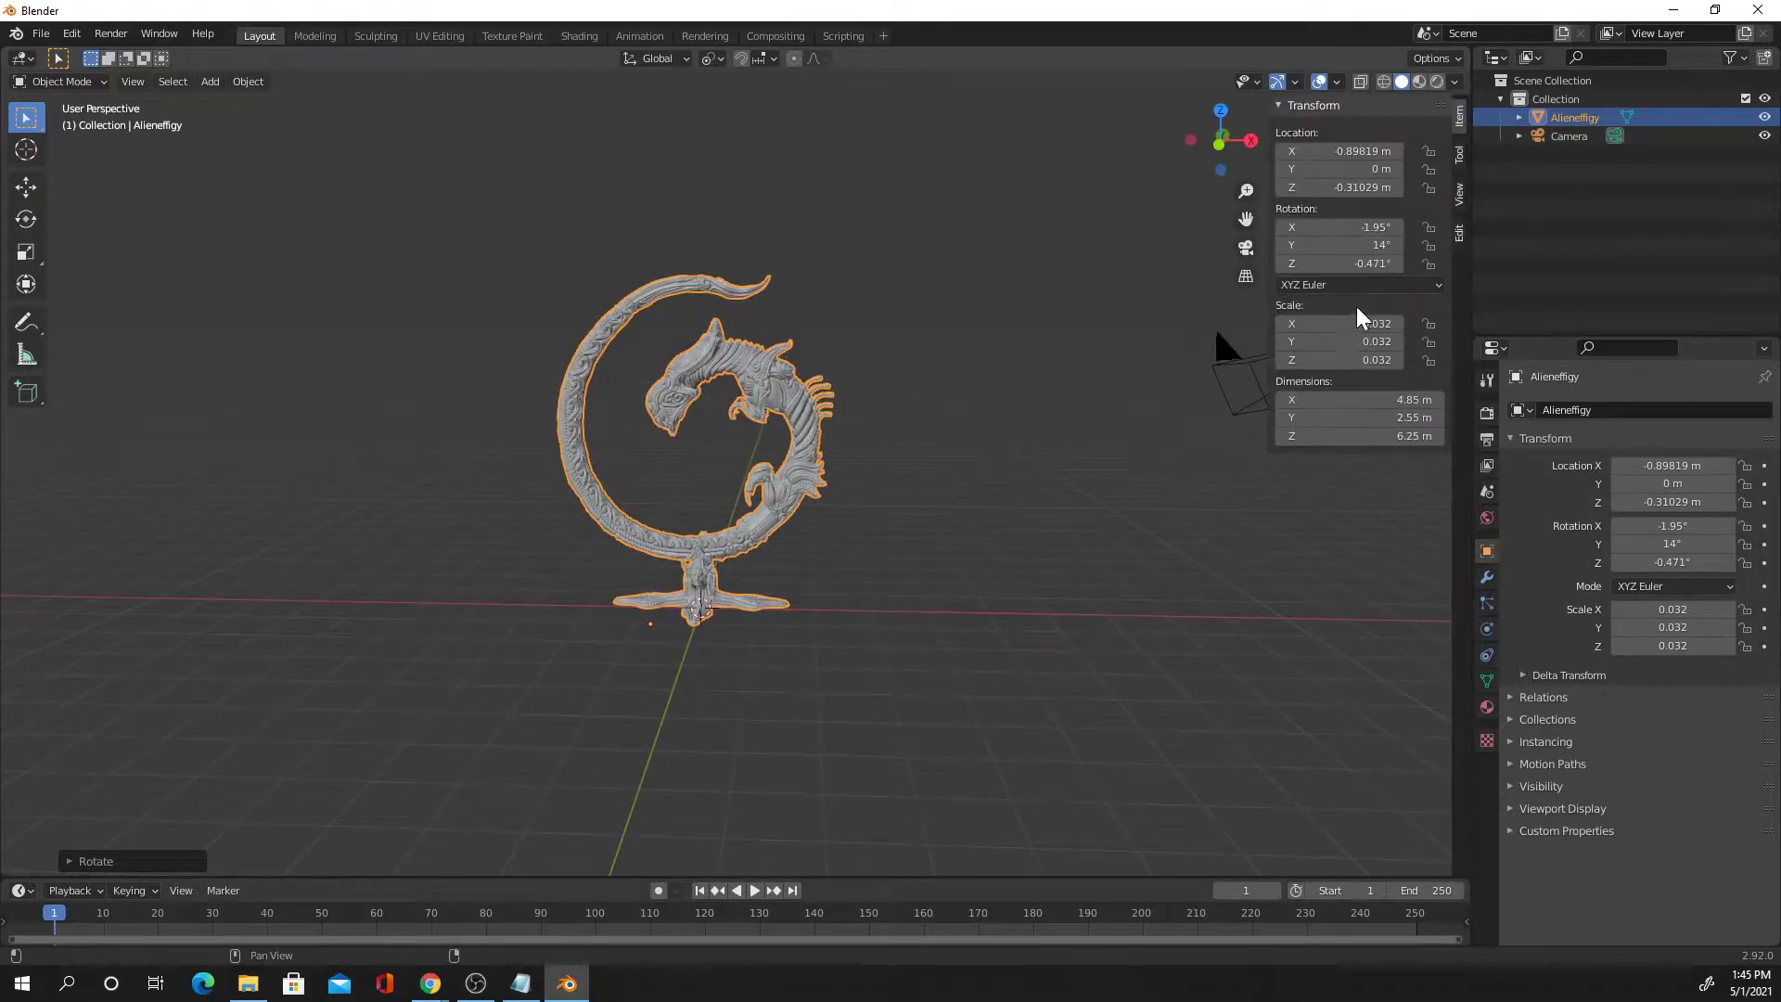
click(1460, 202)
click(1378, 337)
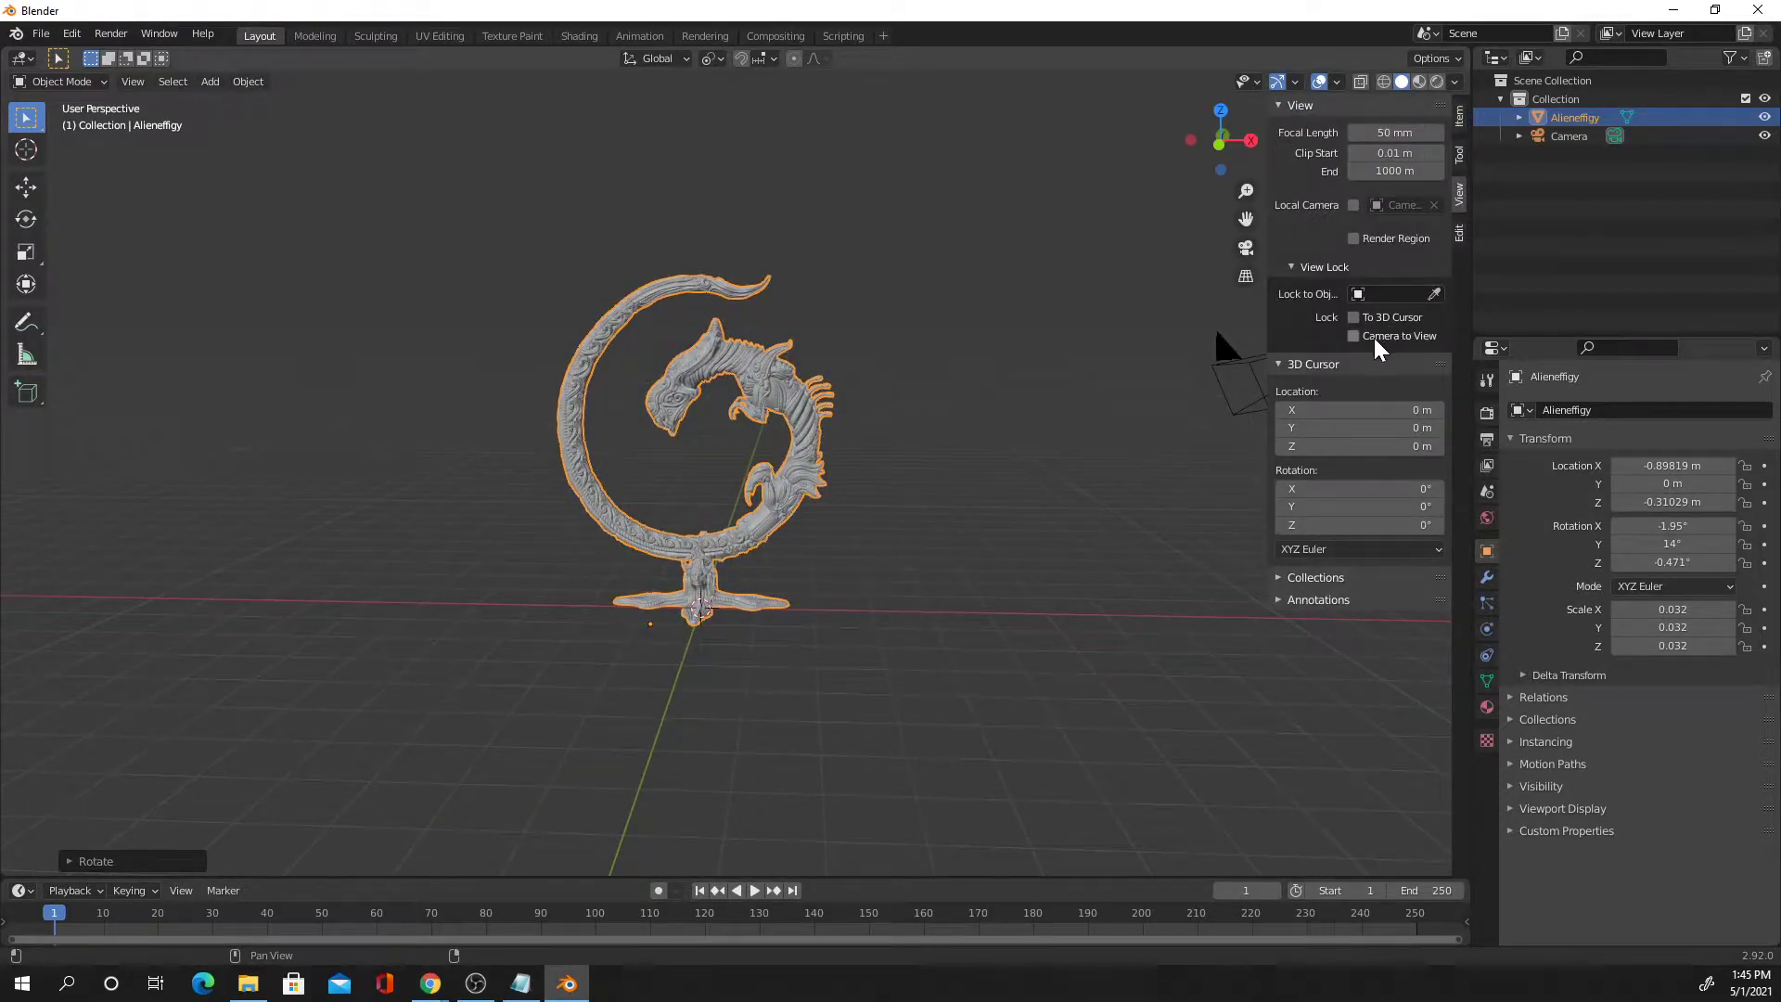
click(1112, 510)
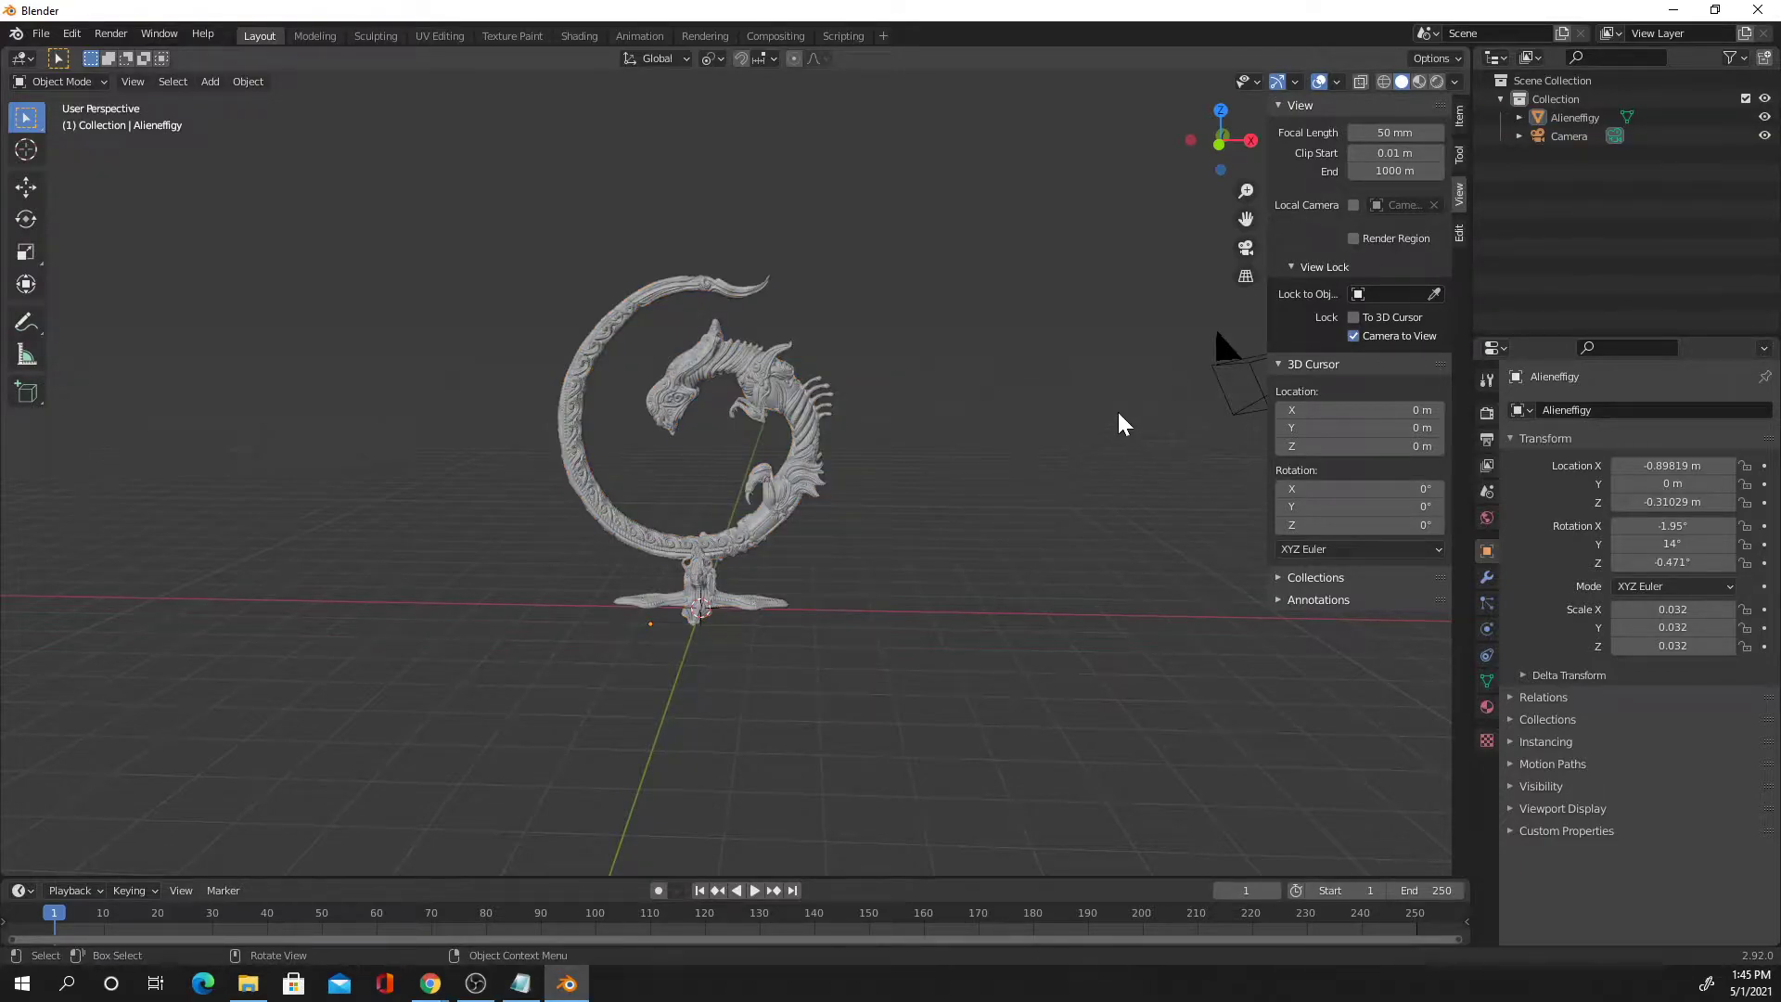
Look through the camera and adjust it to frame the whole Alieneffigy sculpture from a slightly angled front view, with the sidebar hidden
click(1246, 248)
key(KP_0)
key(KP_0)
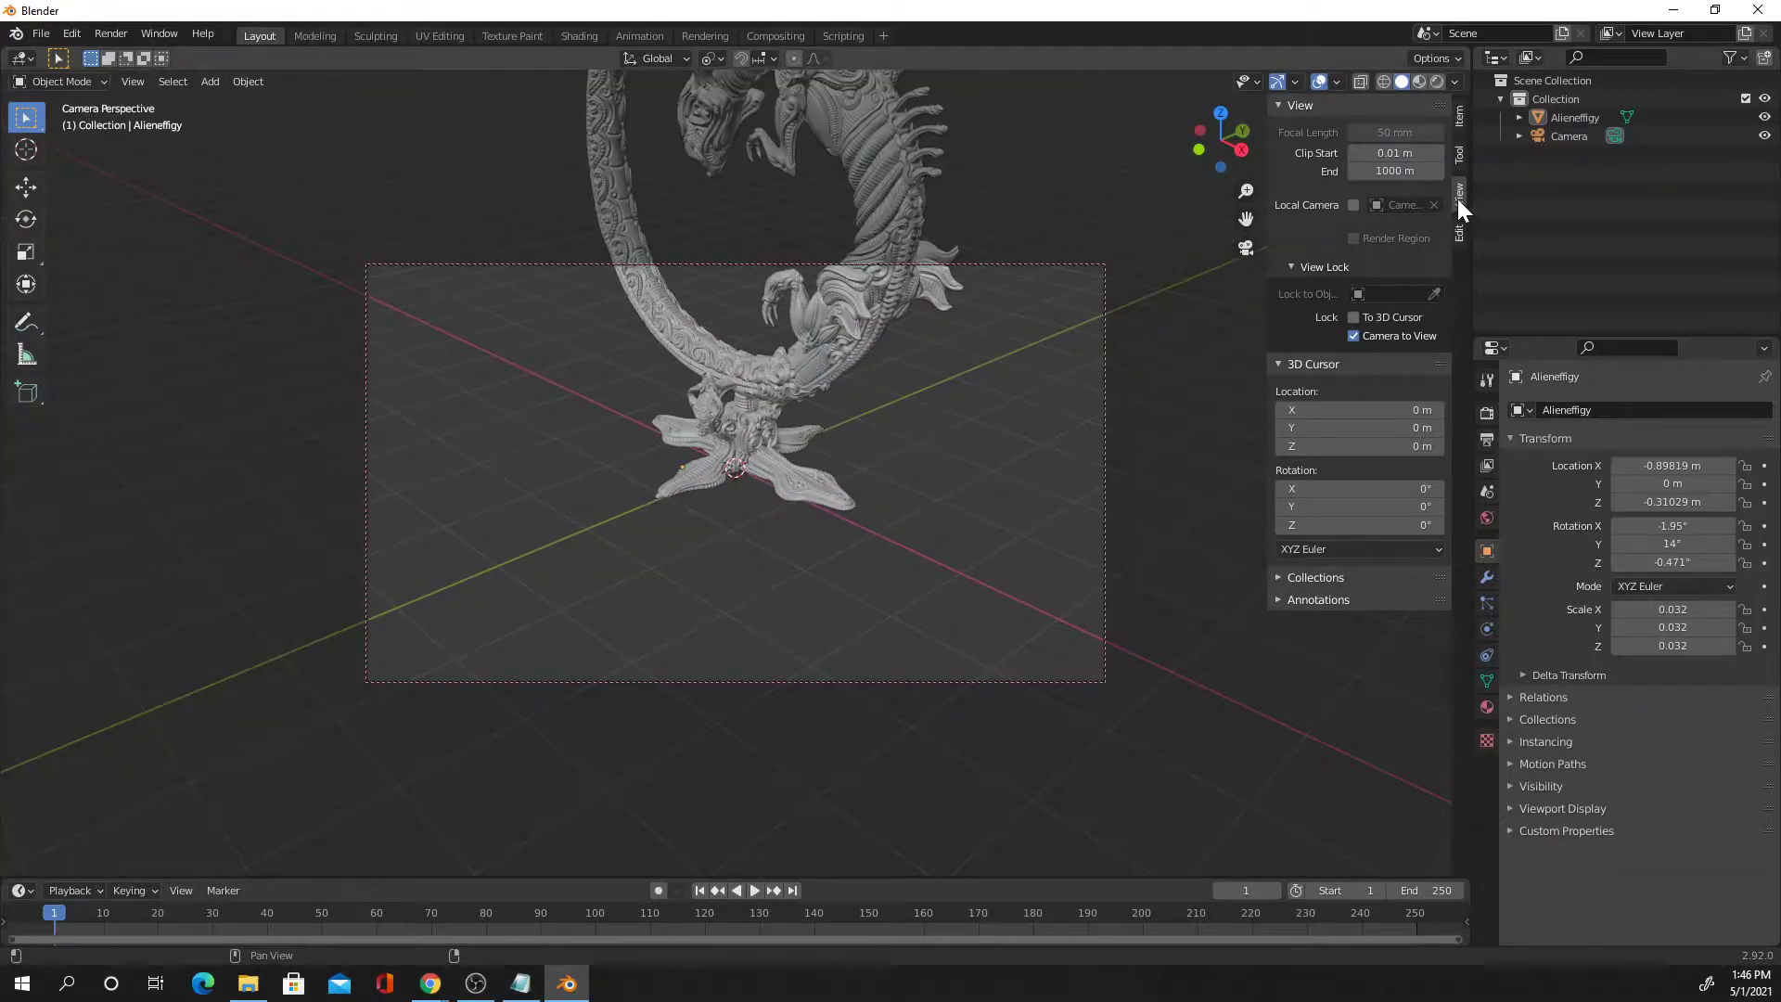
key(n)
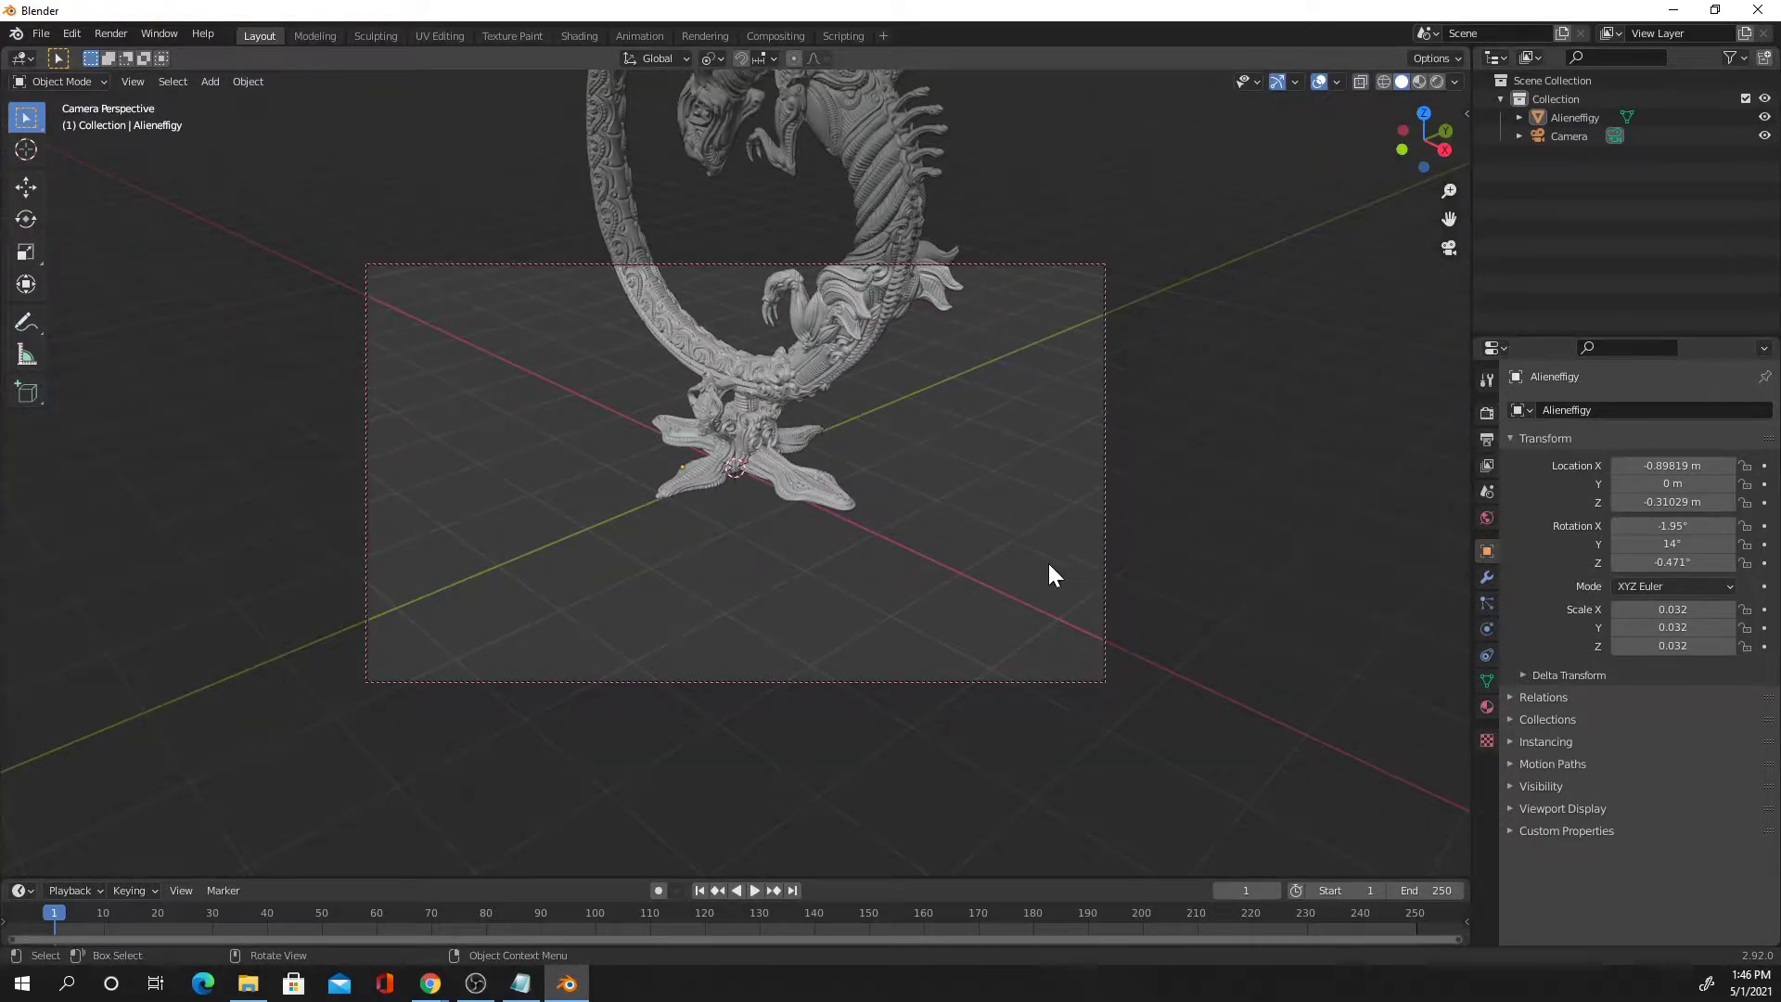
mouse_move(897, 527)
middle_down()
mouse_move(1026, 472)
mouse_move(907, 478)
mouse_move(893, 458)
mouse_move(998, 621)
mouse_move(981, 577)
mouse_move(972, 594)
mouse_move(992, 572)
mouse_move(950, 539)
mouse_move(933, 561)
mouse_move(1002, 538)
mouse_move(748, 588)
mouse_move(787, 570)
mouse_move(956, 585)
middle_up()
scroll(978, 571, up, 2)
scroll(978, 571, down, 4)
scroll(975, 542, up, 4)
scroll(977, 542, down, 5)
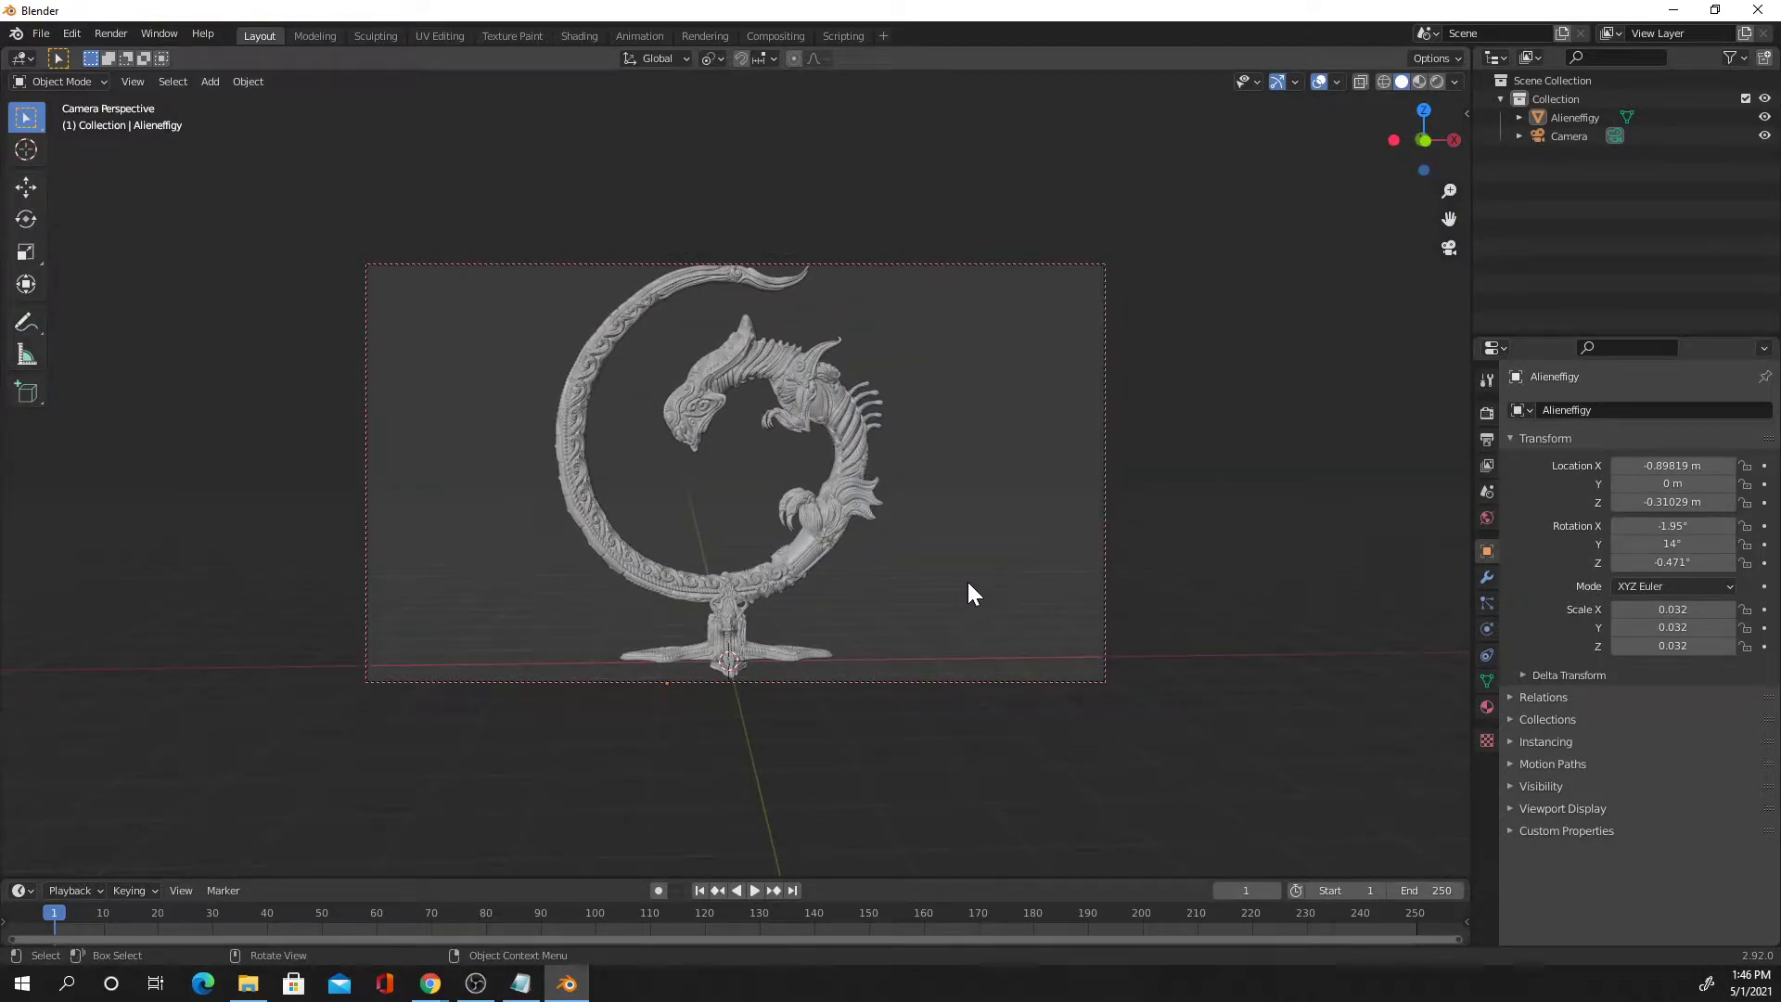
mouse_move(748, 512)
middle_down()
mouse_move(859, 520)
mouse_move(732, 512)
mouse_move(721, 484)
mouse_move(785, 469)
mouse_move(993, 495)
mouse_move(736, 492)
mouse_move(751, 493)
middle_up()
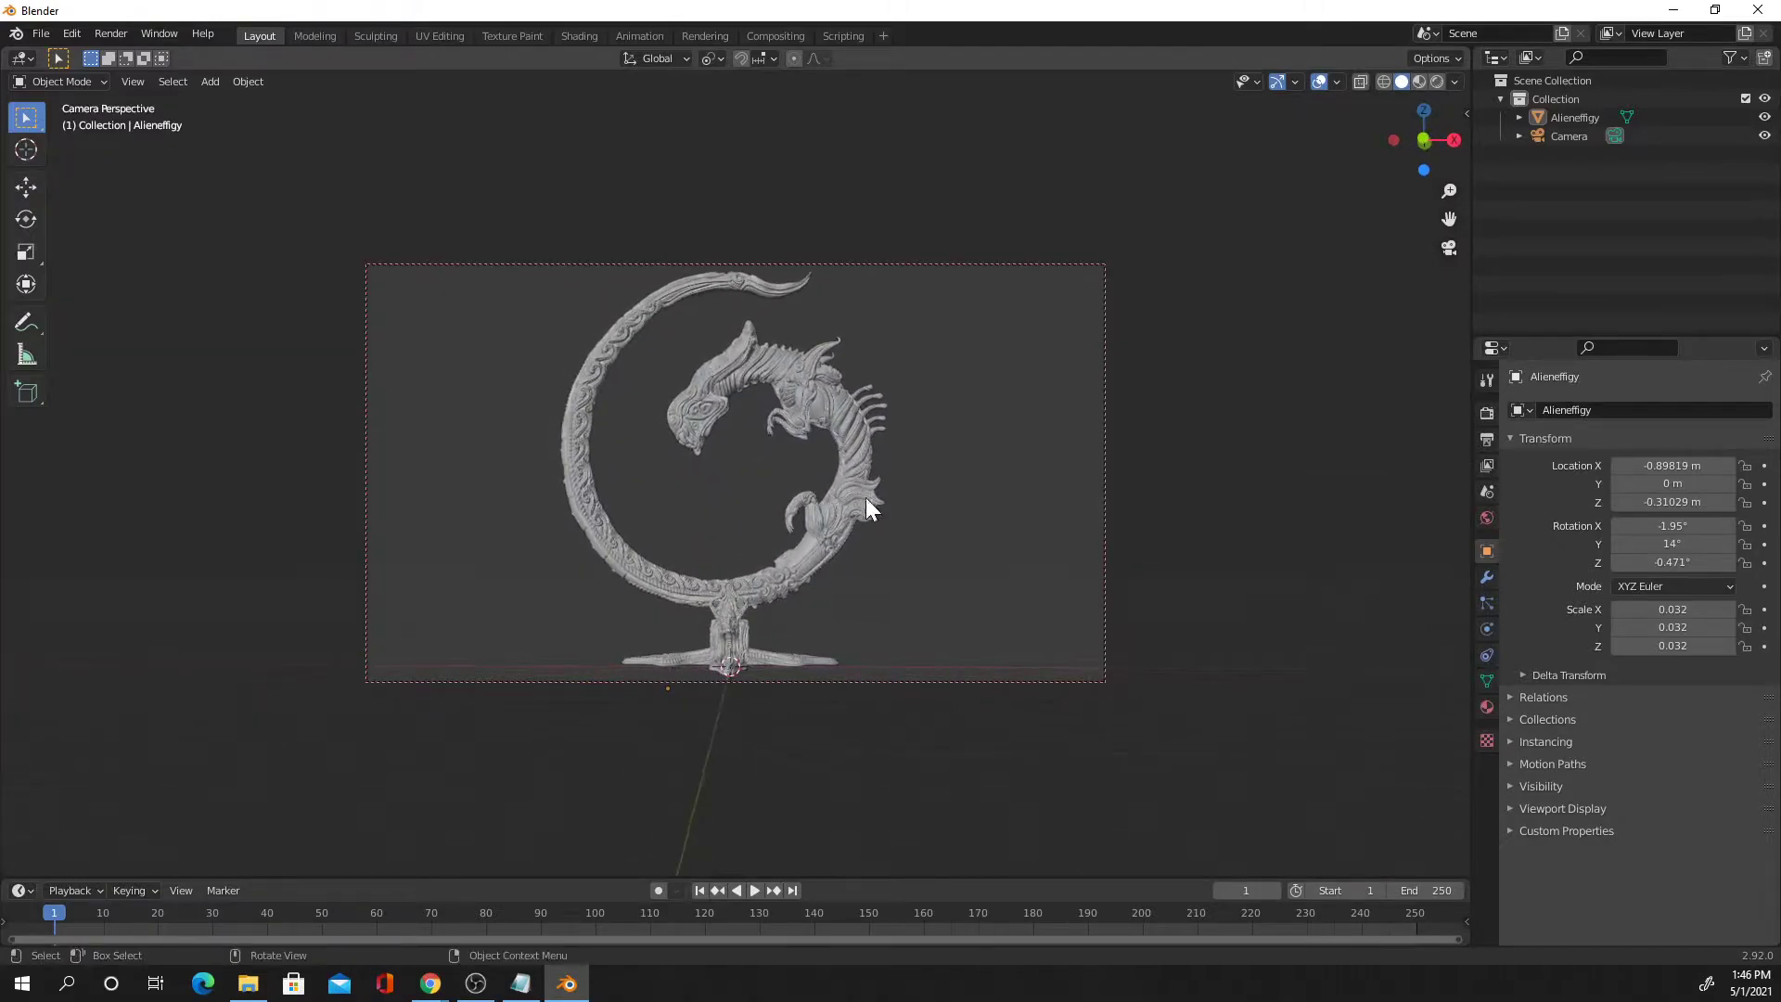
middle_drag(924, 495, 896, 517)
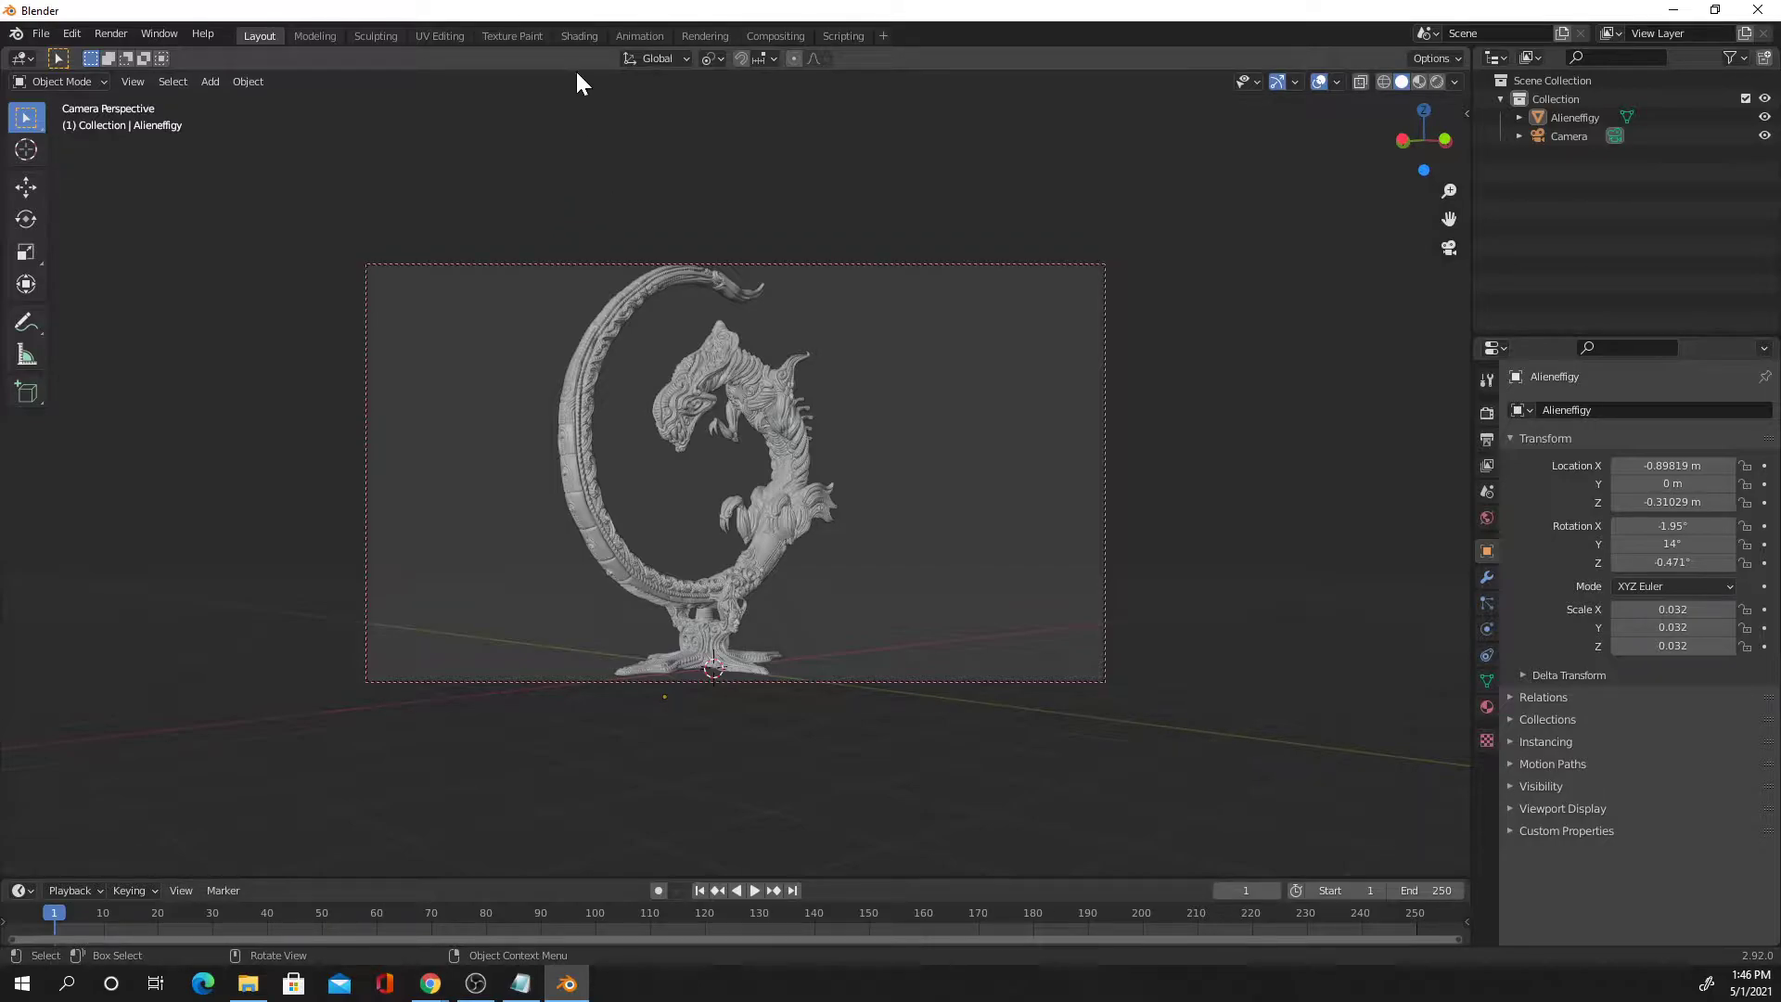
Open the Shading workspace and set its 3D viewport to rendered shading around the sculpture
click(577, 35)
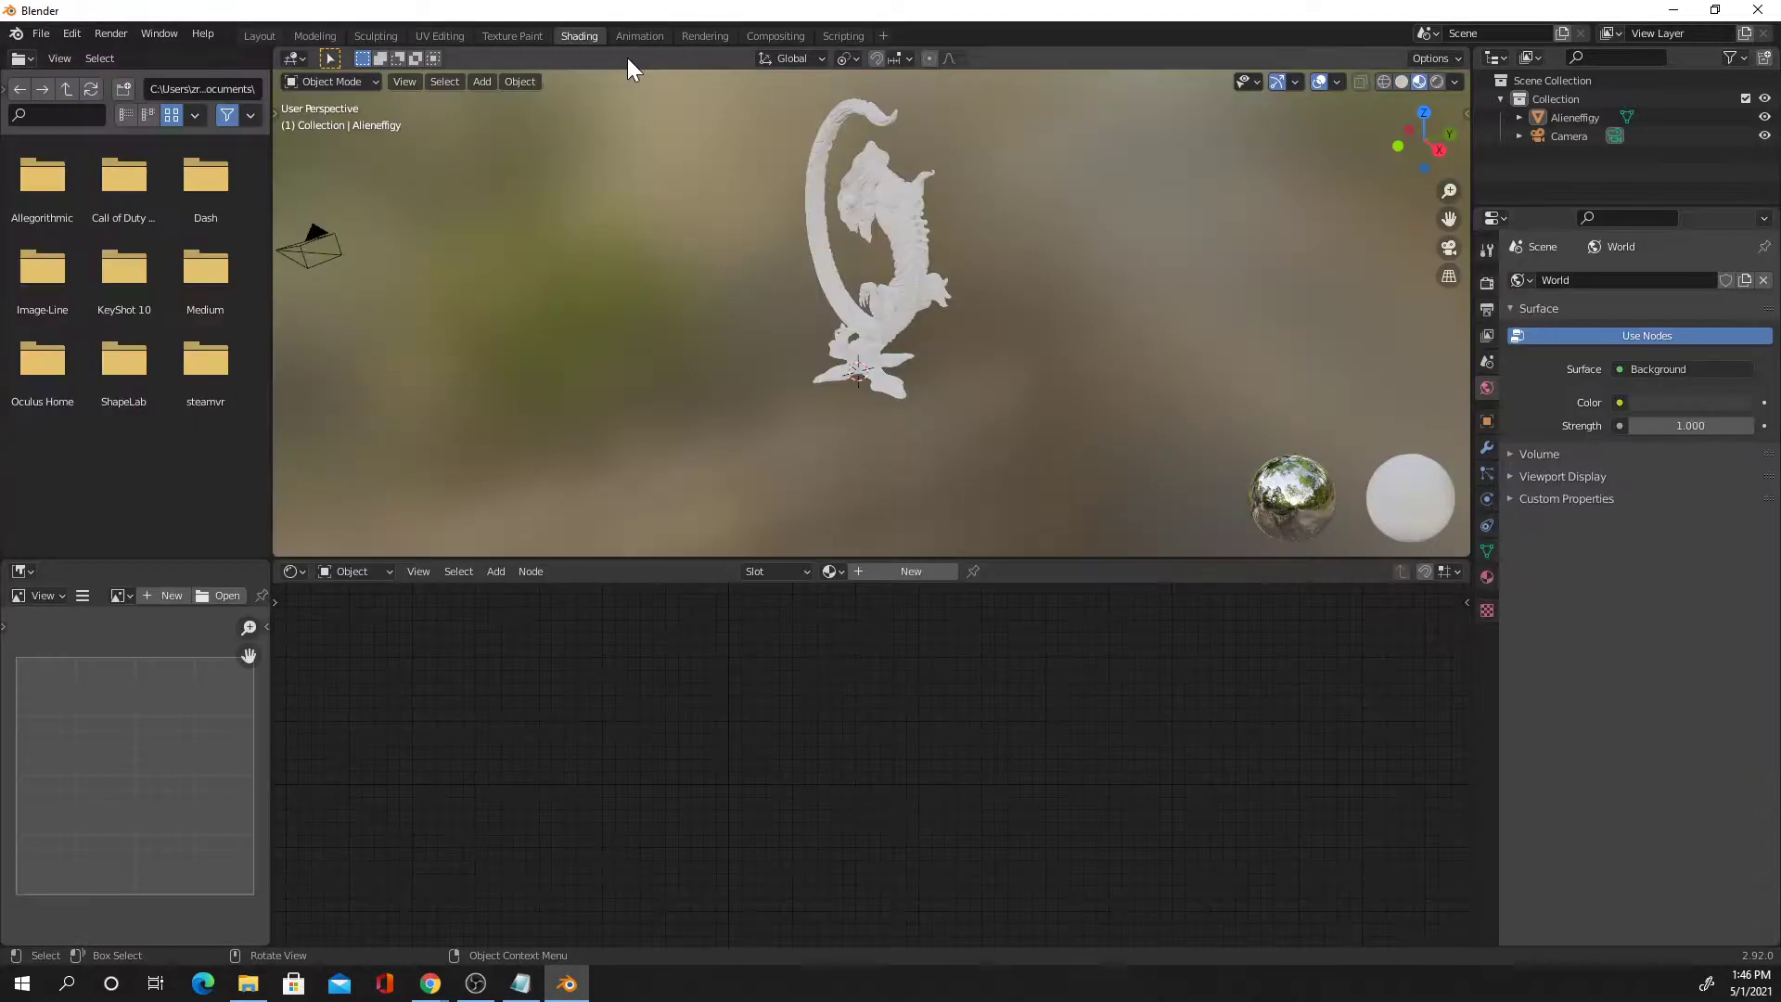
middle_drag(913, 249, 902, 310)
scroll(903, 320, down, 3)
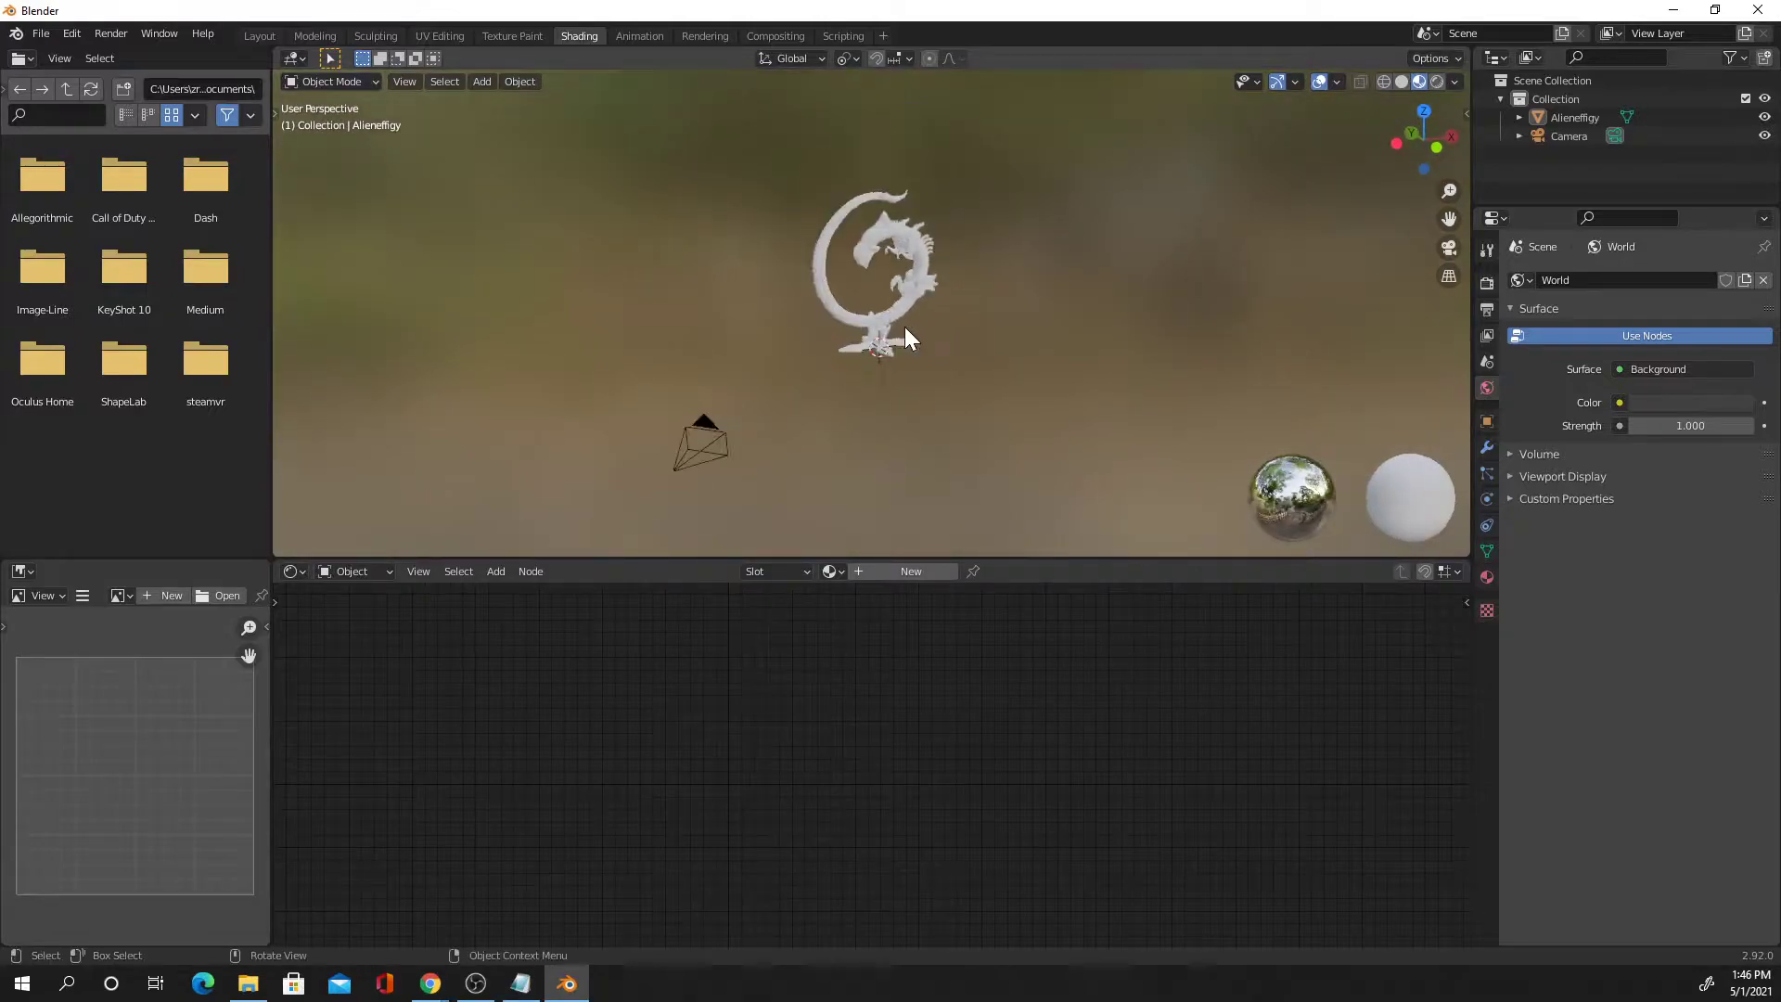
scroll(927, 327, up, 6)
middle_drag(1110, 227, 1069, 341)
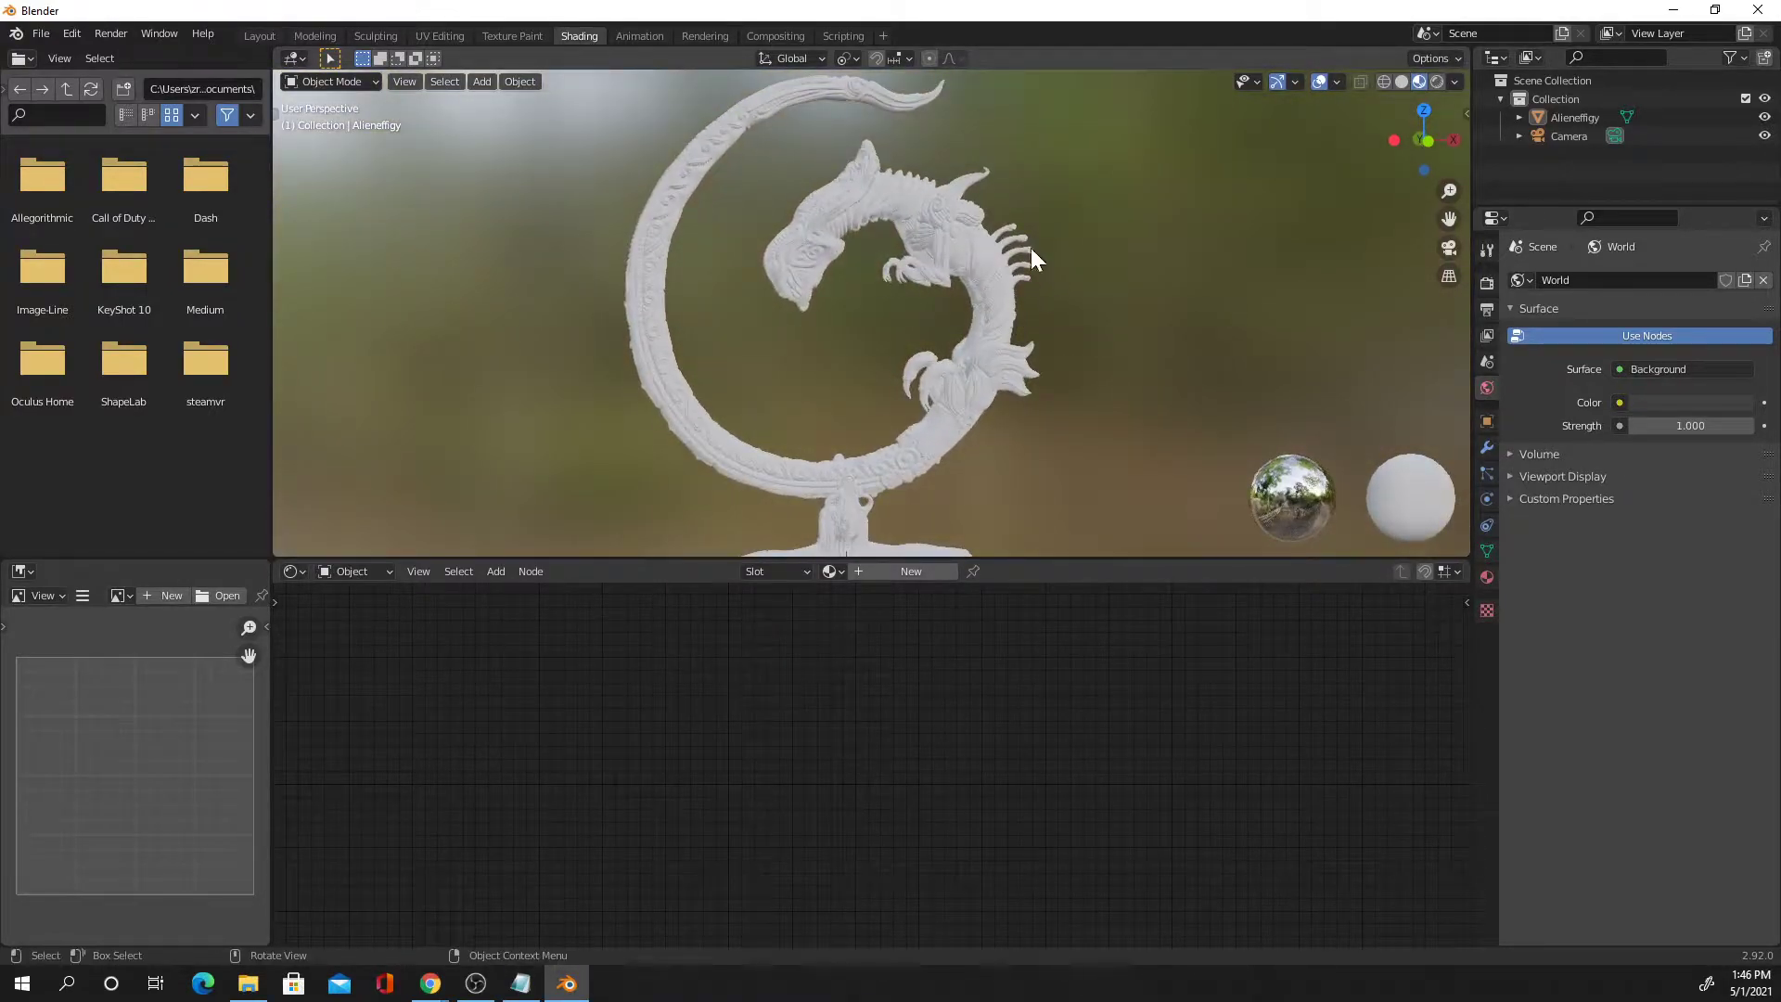
middle_drag(659, 232, 886, 272)
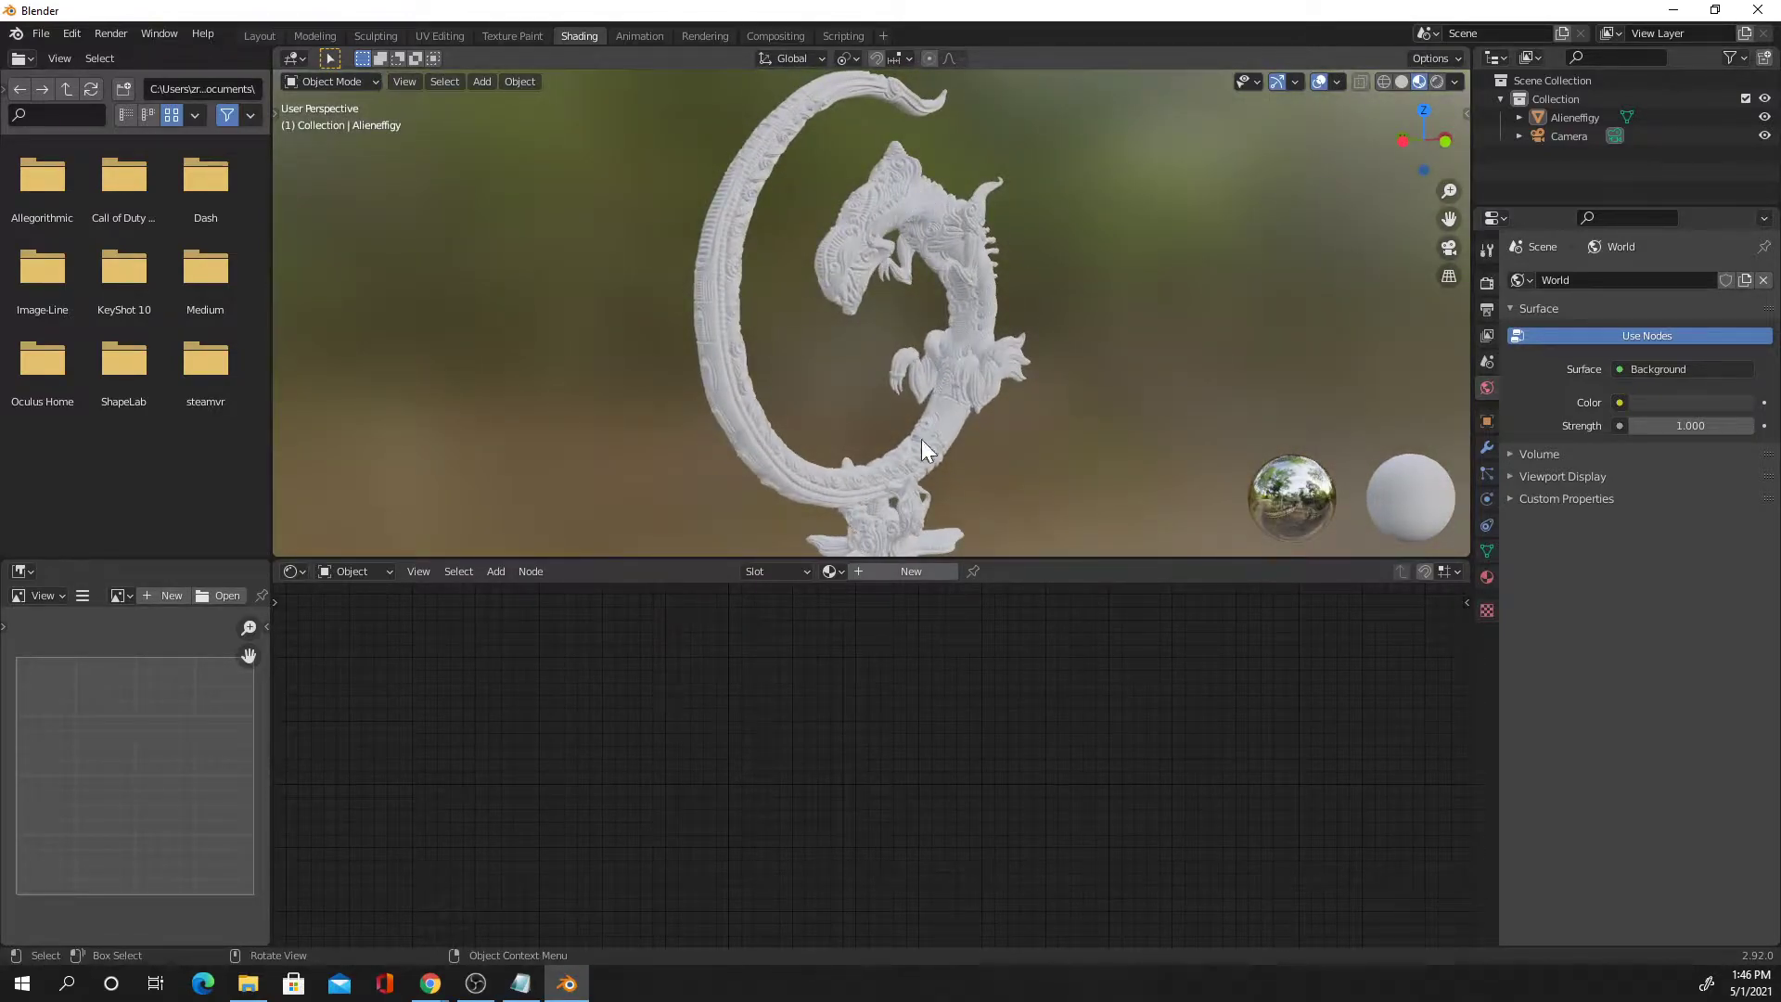
middle_drag(1210, 250, 1263, 225)
scroll(1005, 315, up, 5)
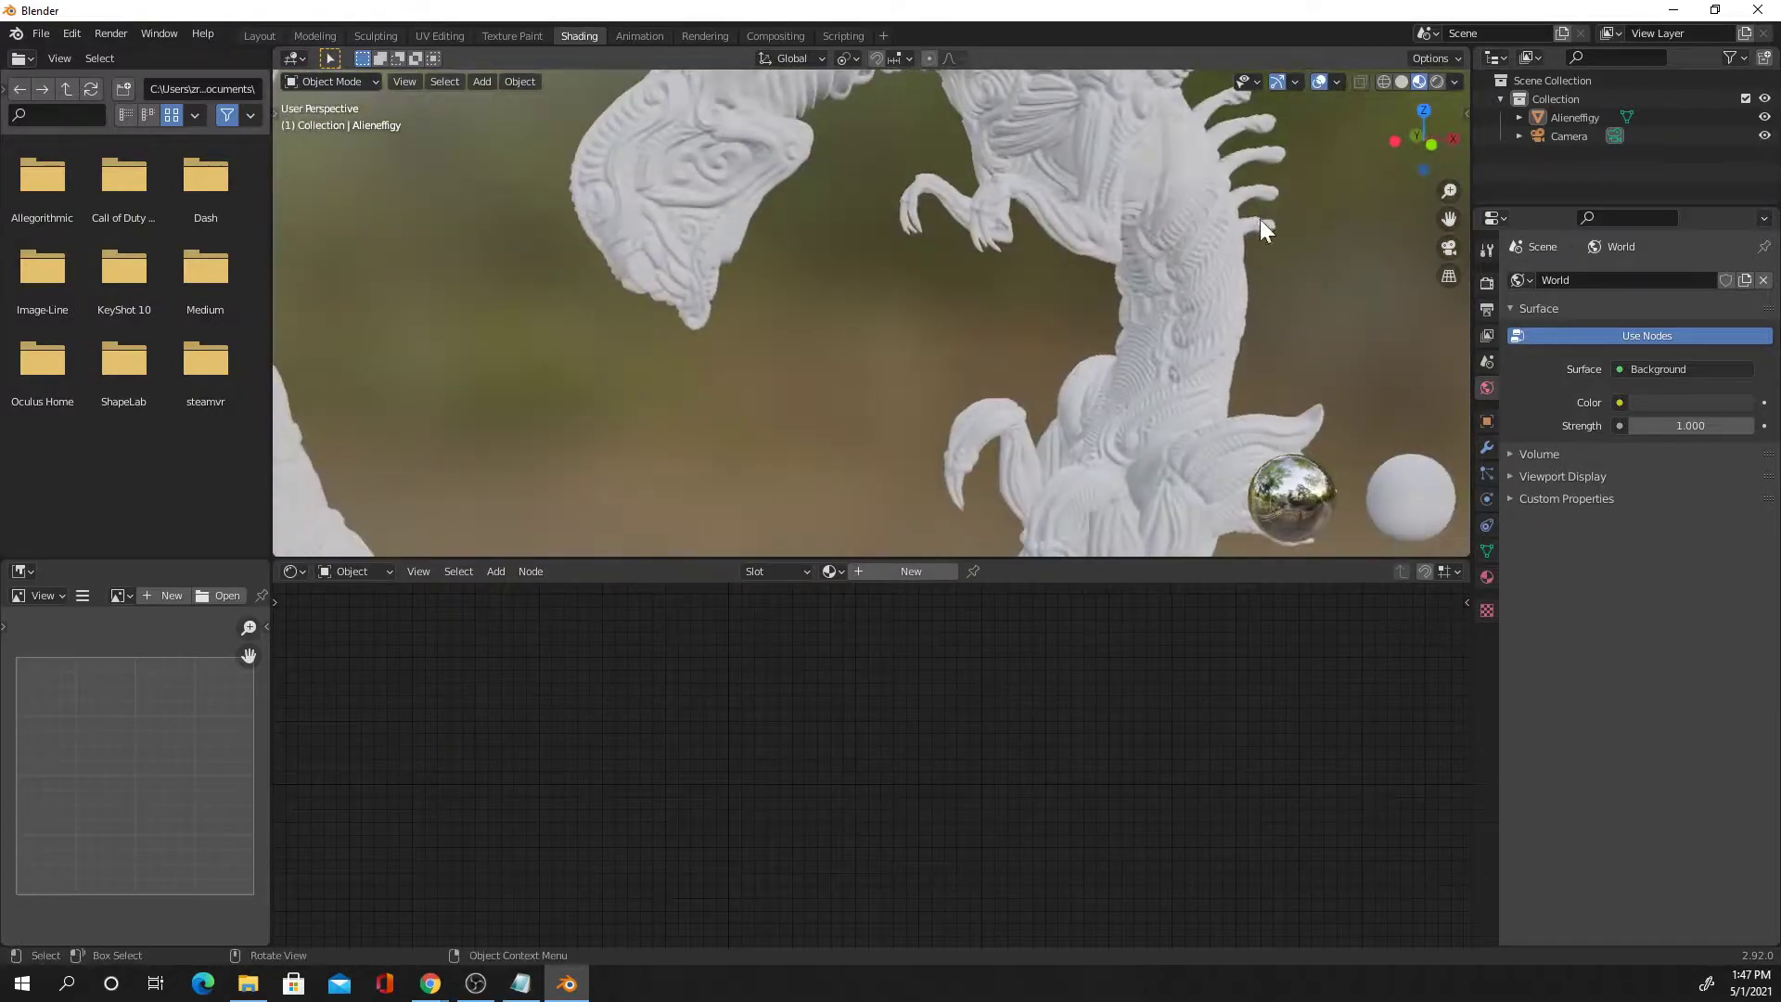
click(1440, 82)
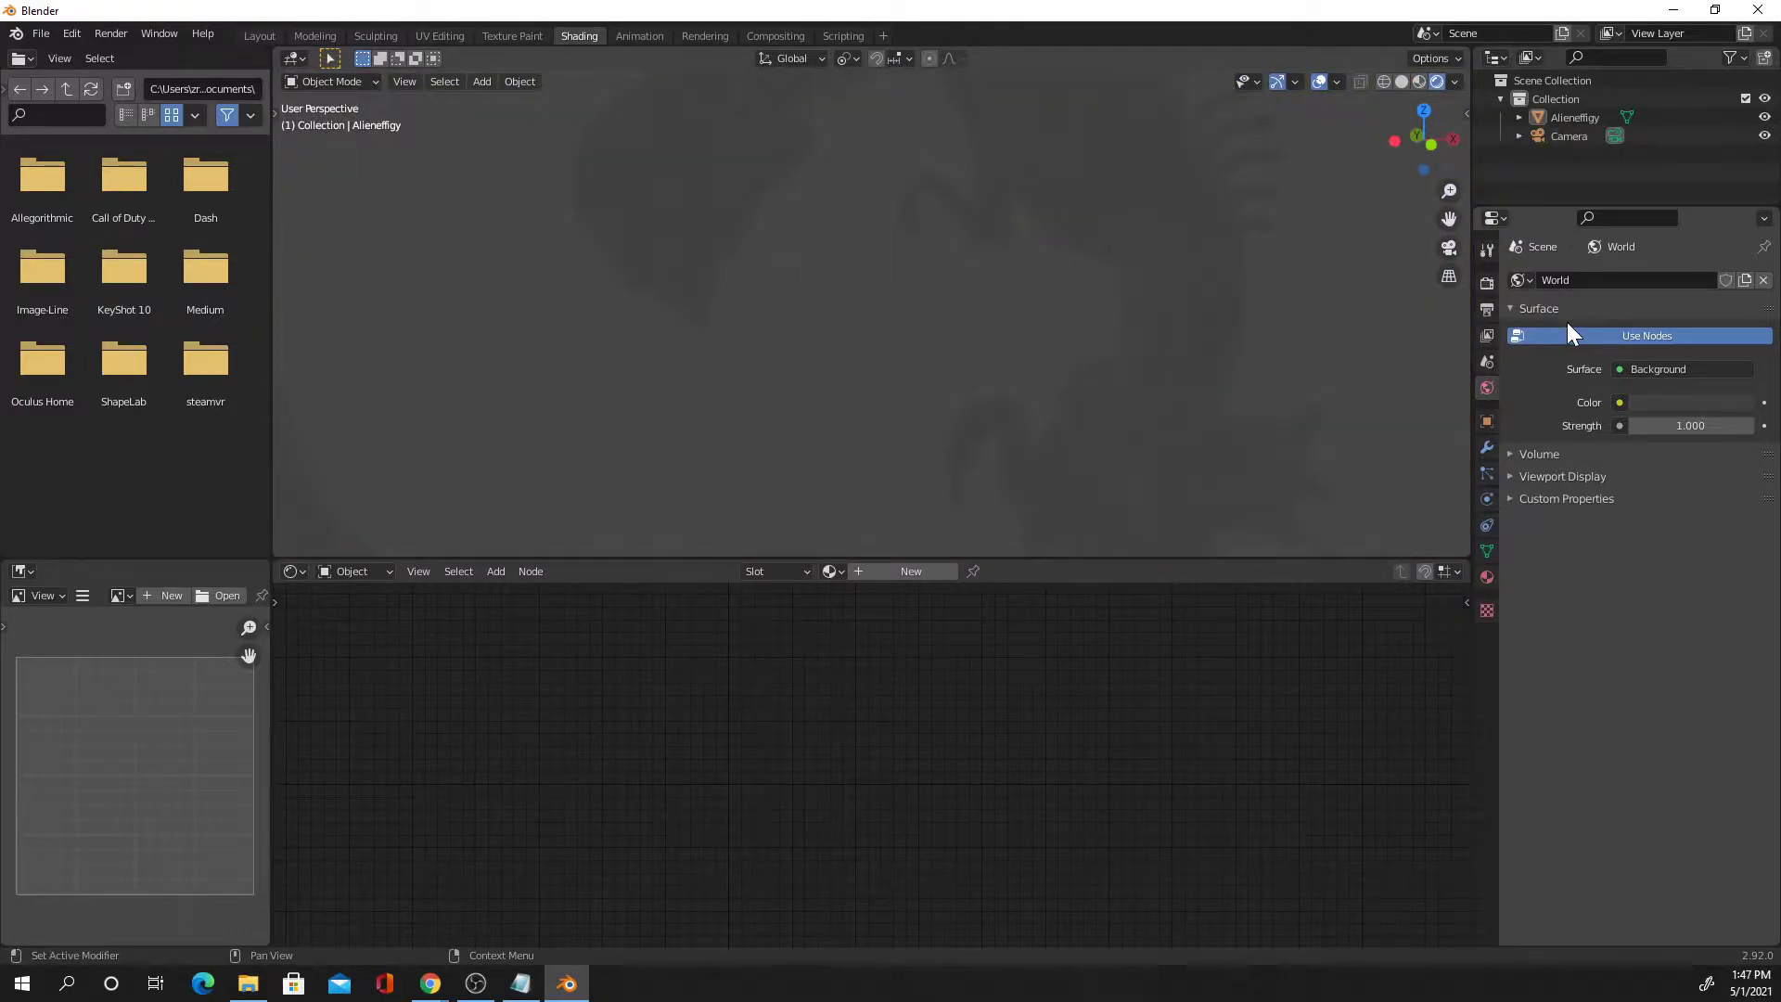
Set the render engine to Cycles and its device to GPU Compute
click(1488, 282)
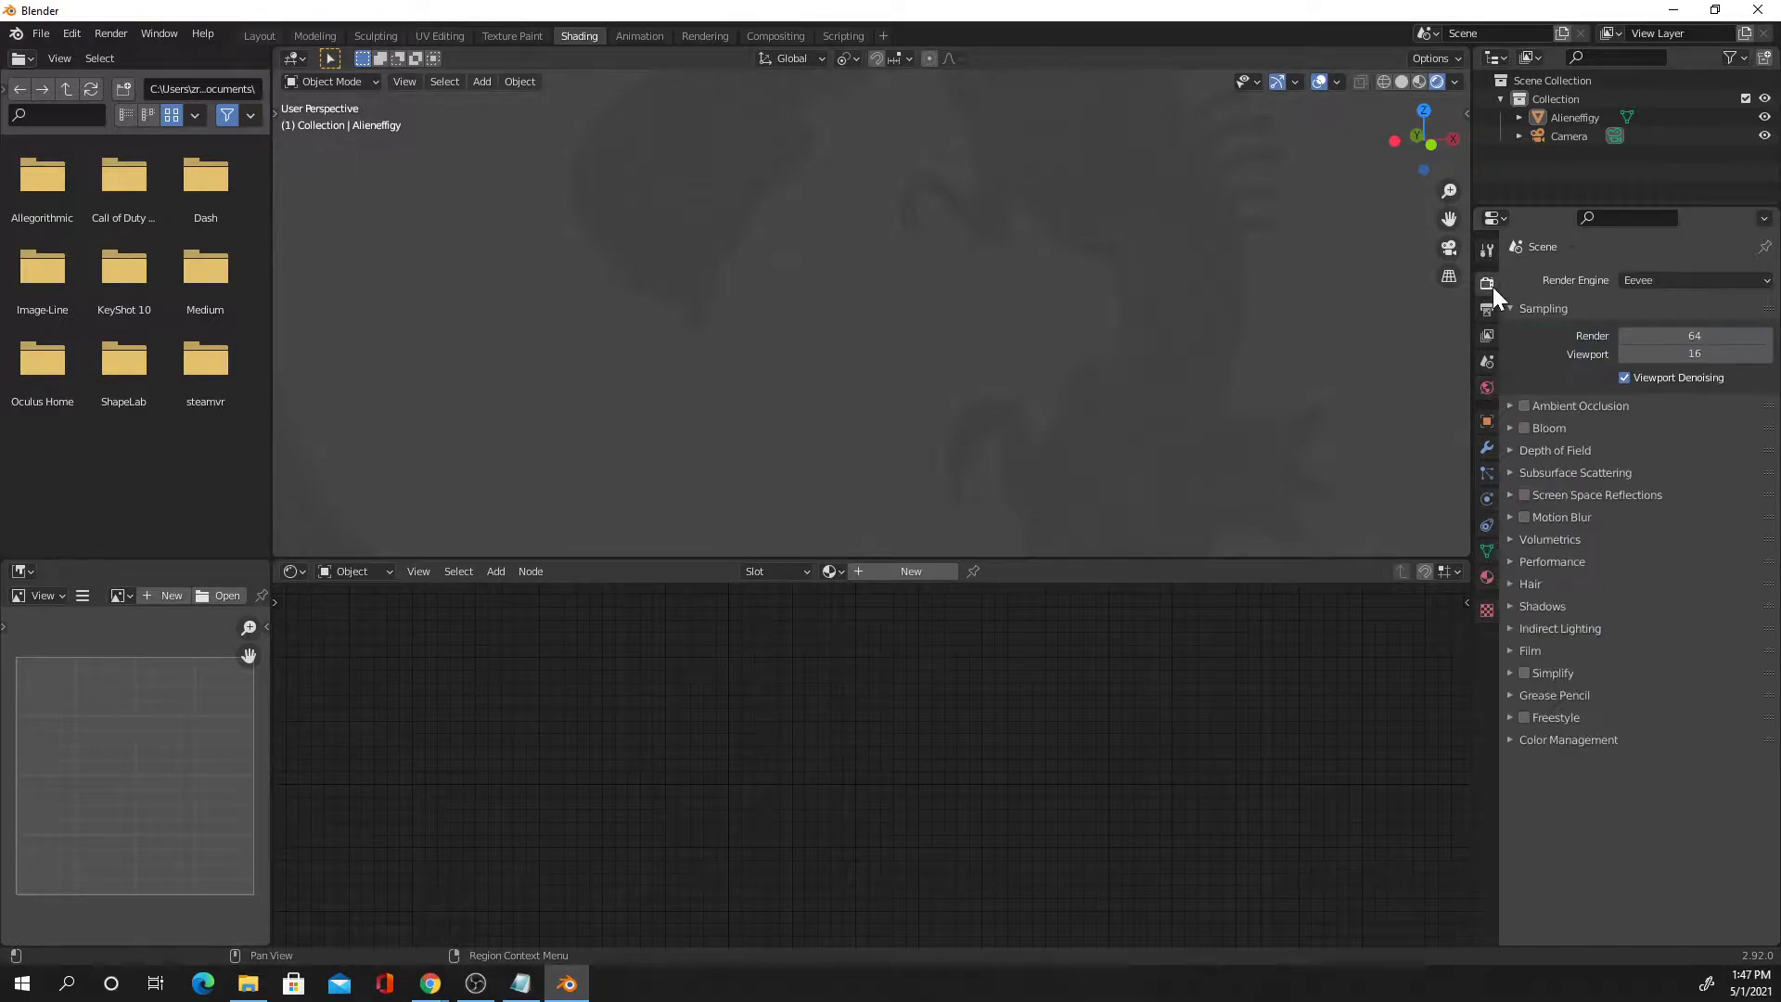
click(1690, 282)
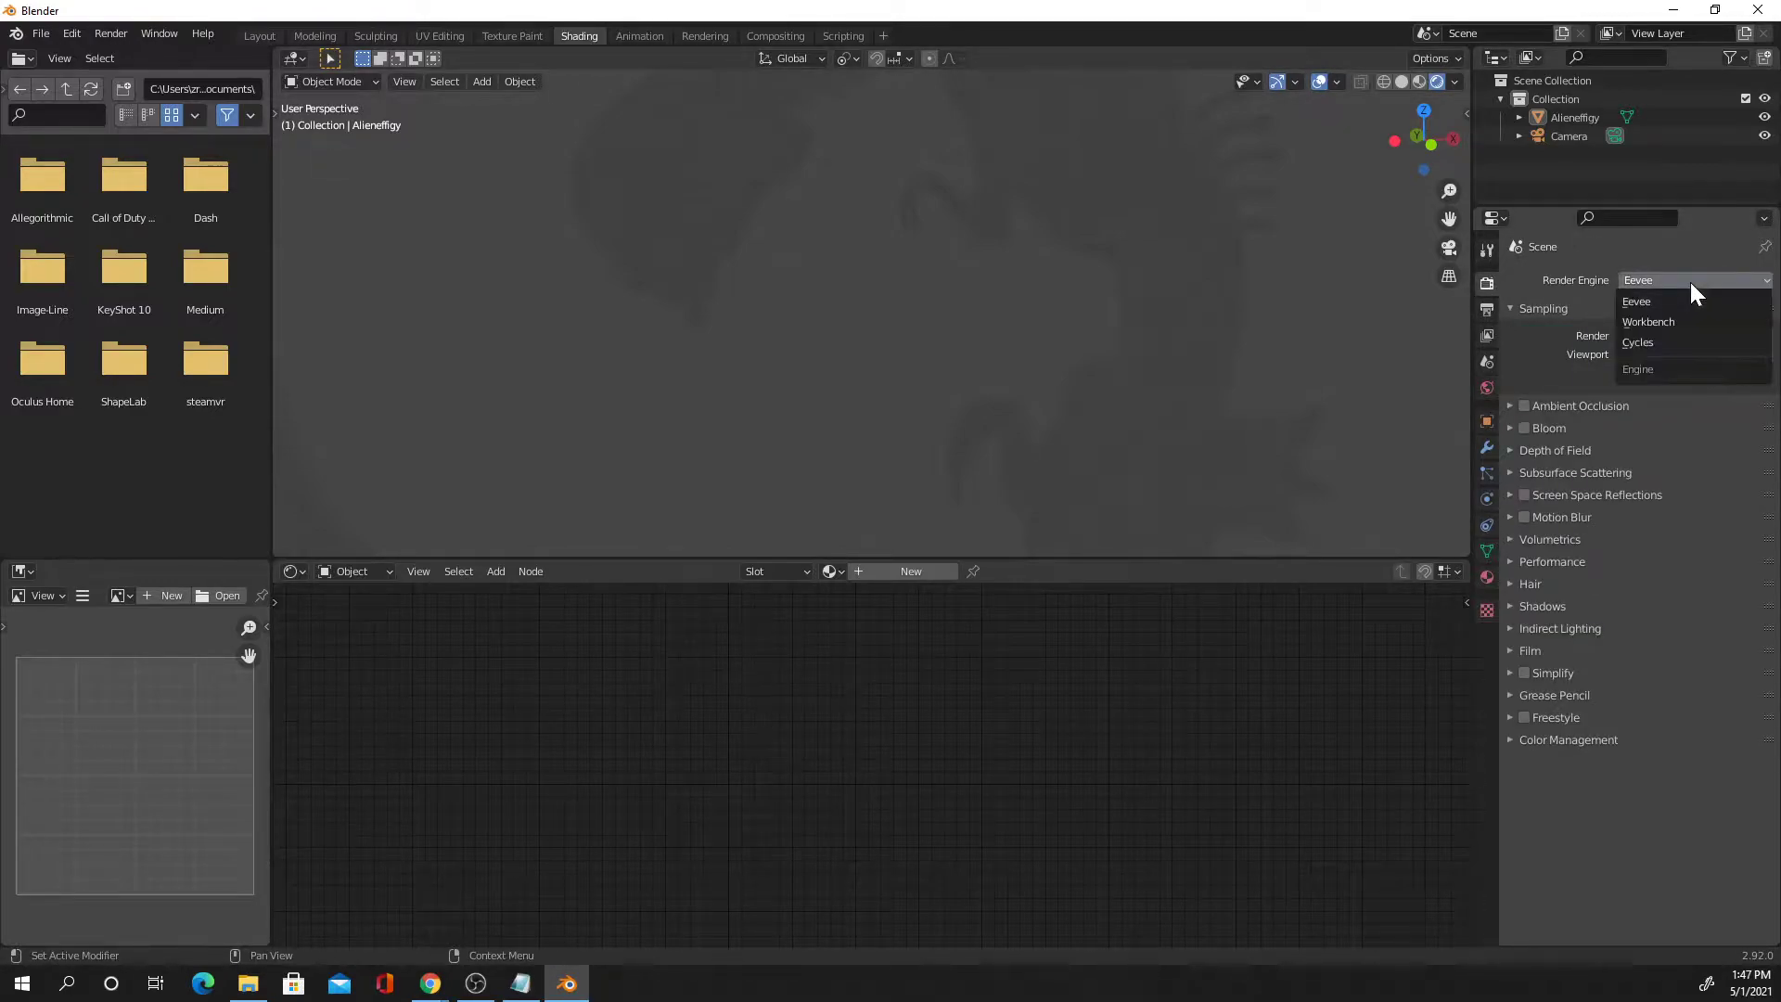
click(1700, 340)
click(1701, 328)
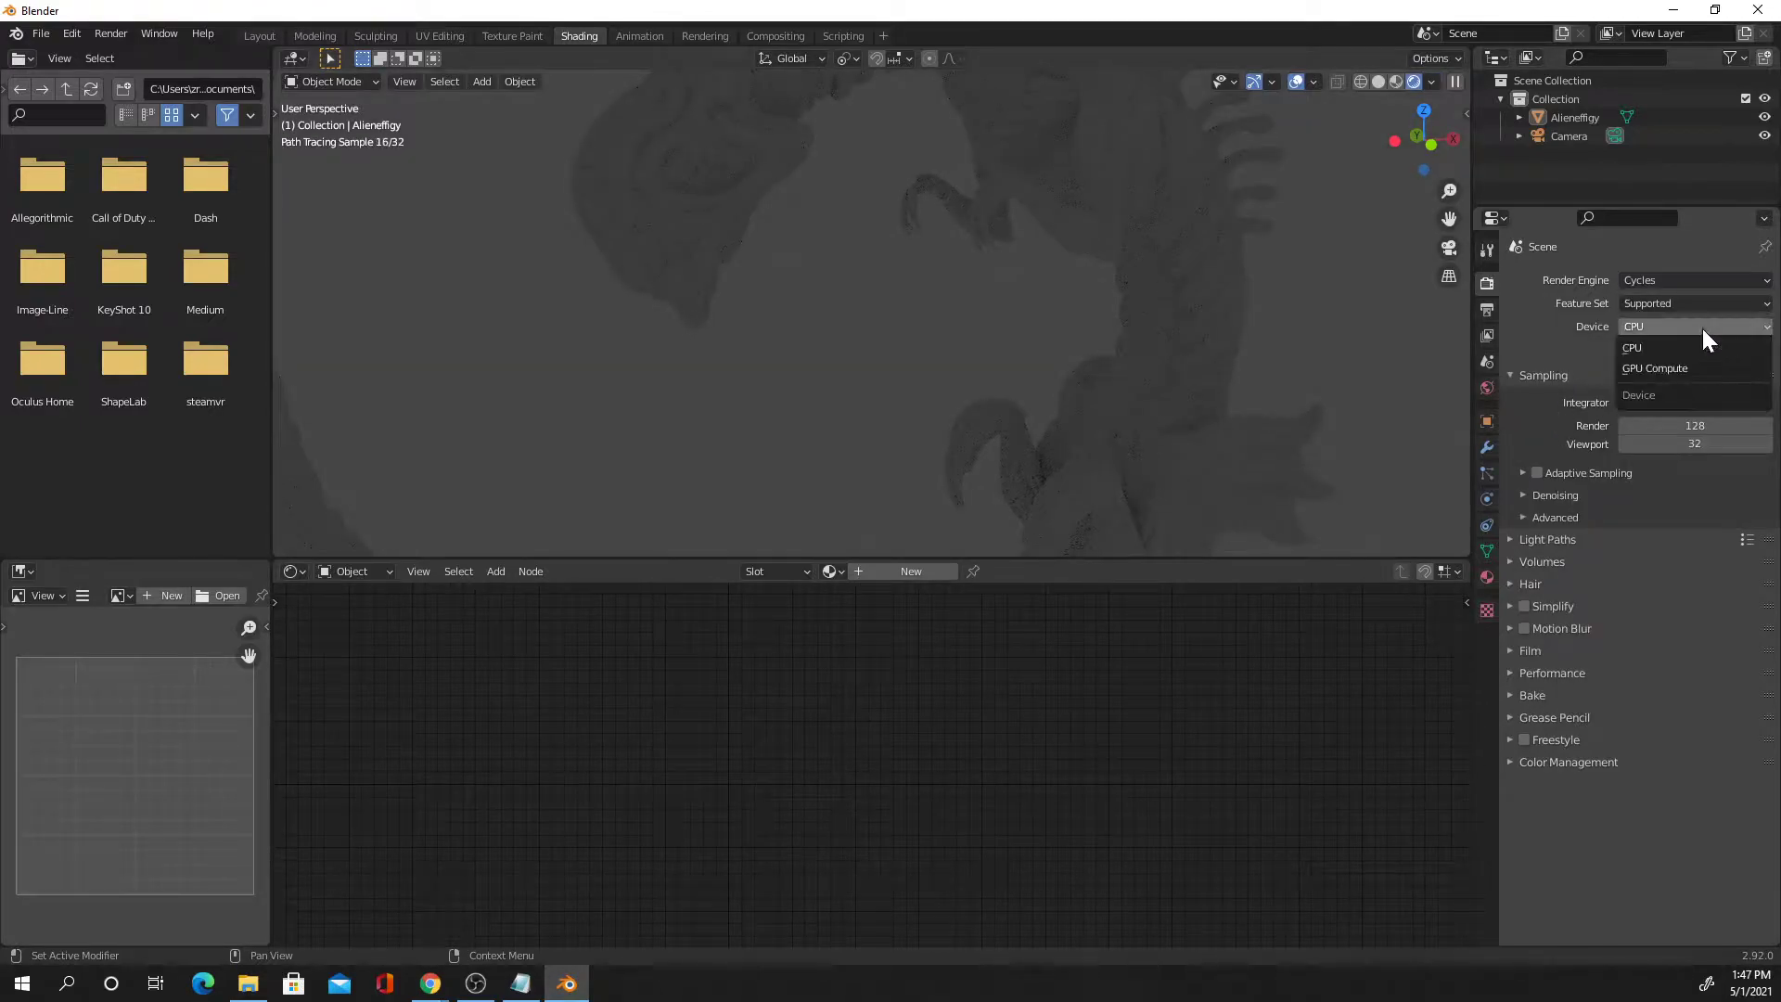
click(1683, 366)
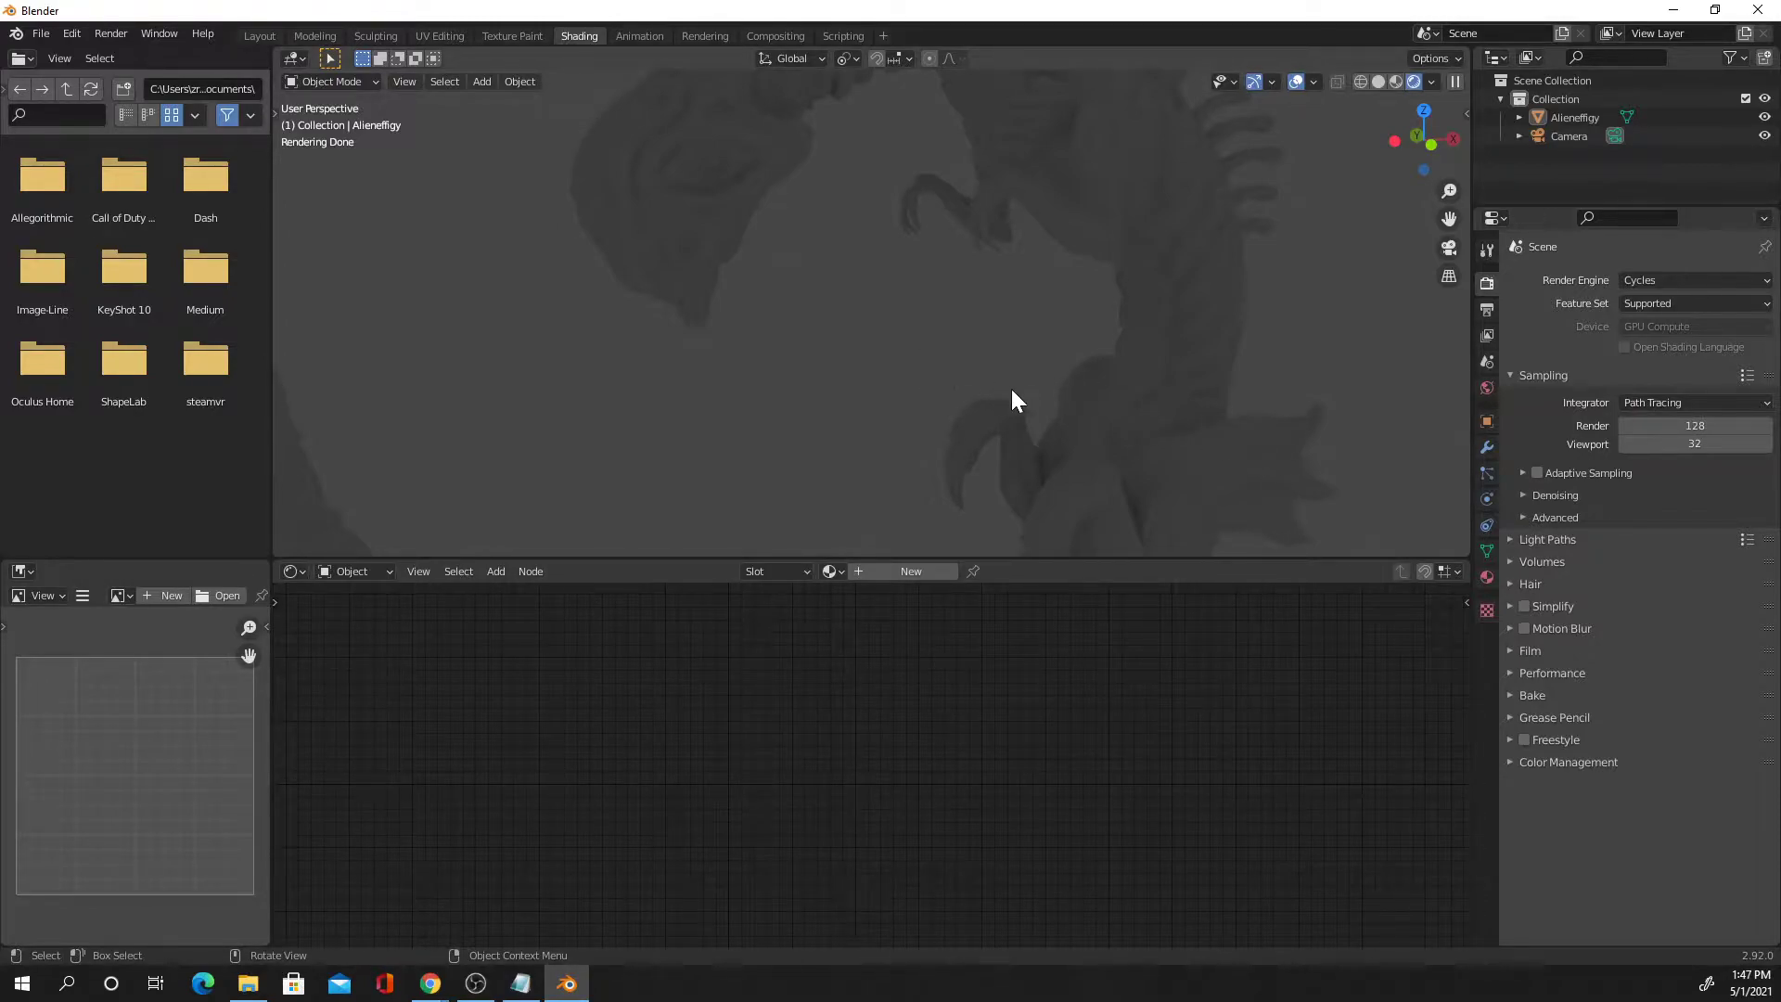
Set the shader editor to World and add an Environment Texture node in front of the Background node
scroll(1032, 392, down, 6)
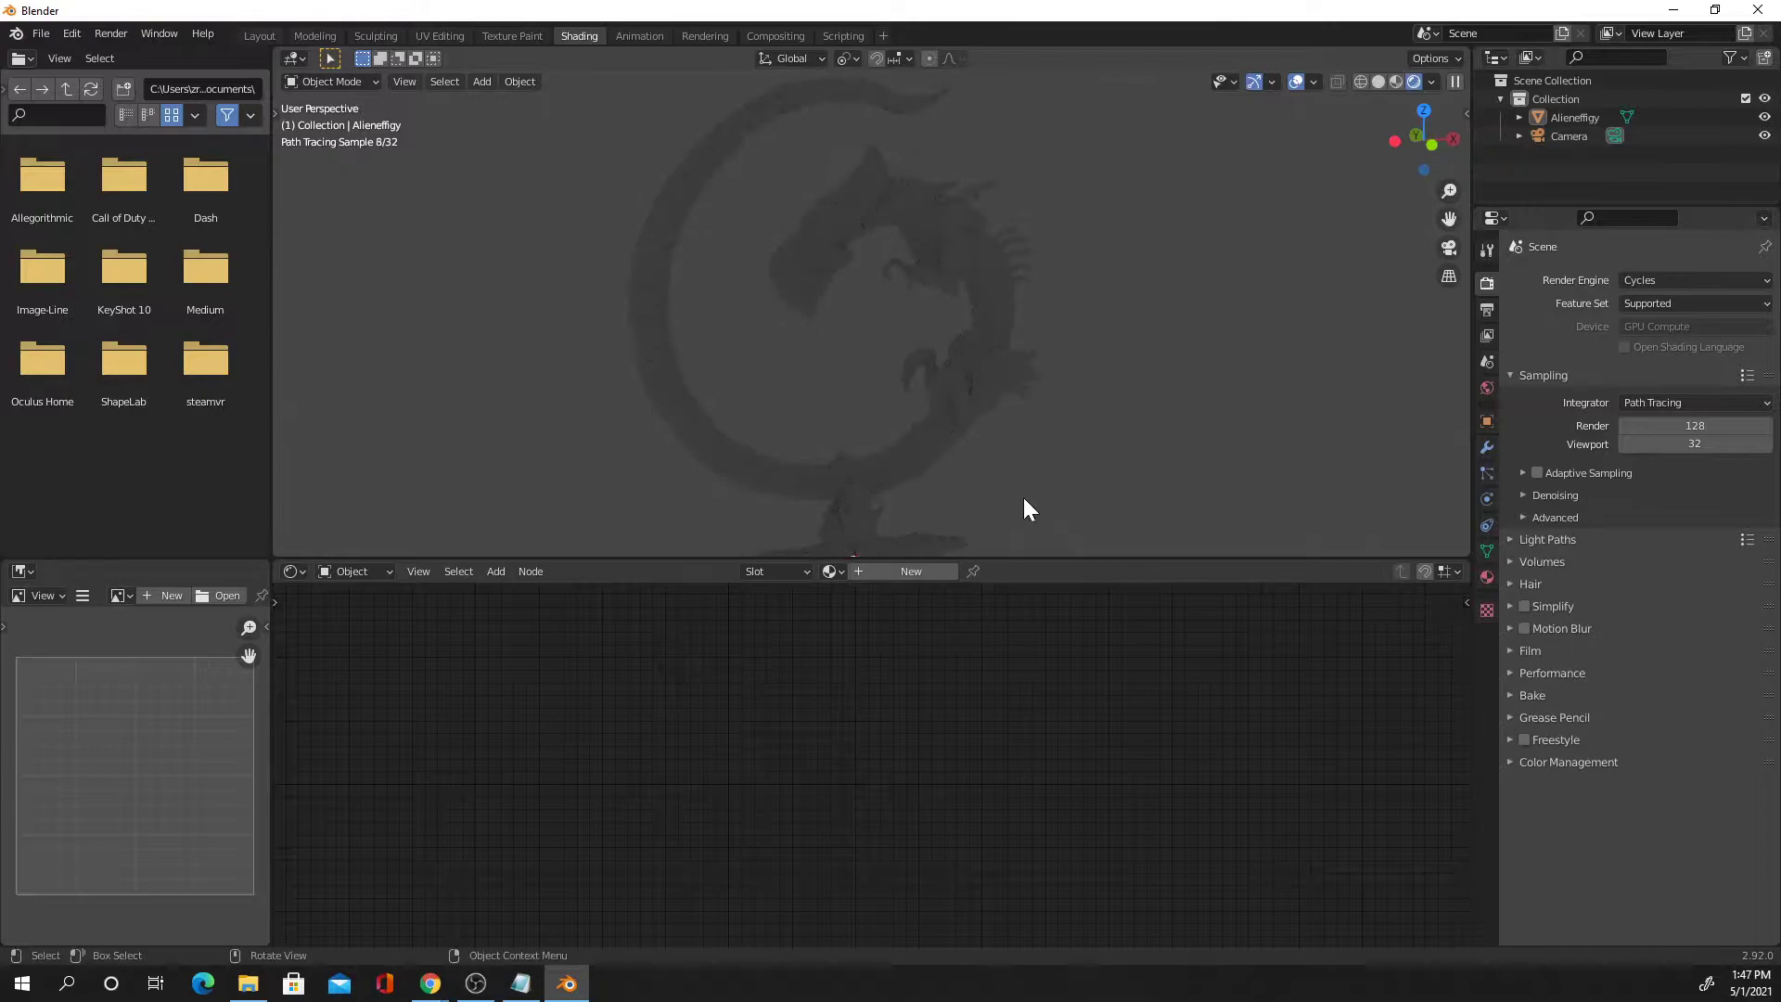
click(354, 572)
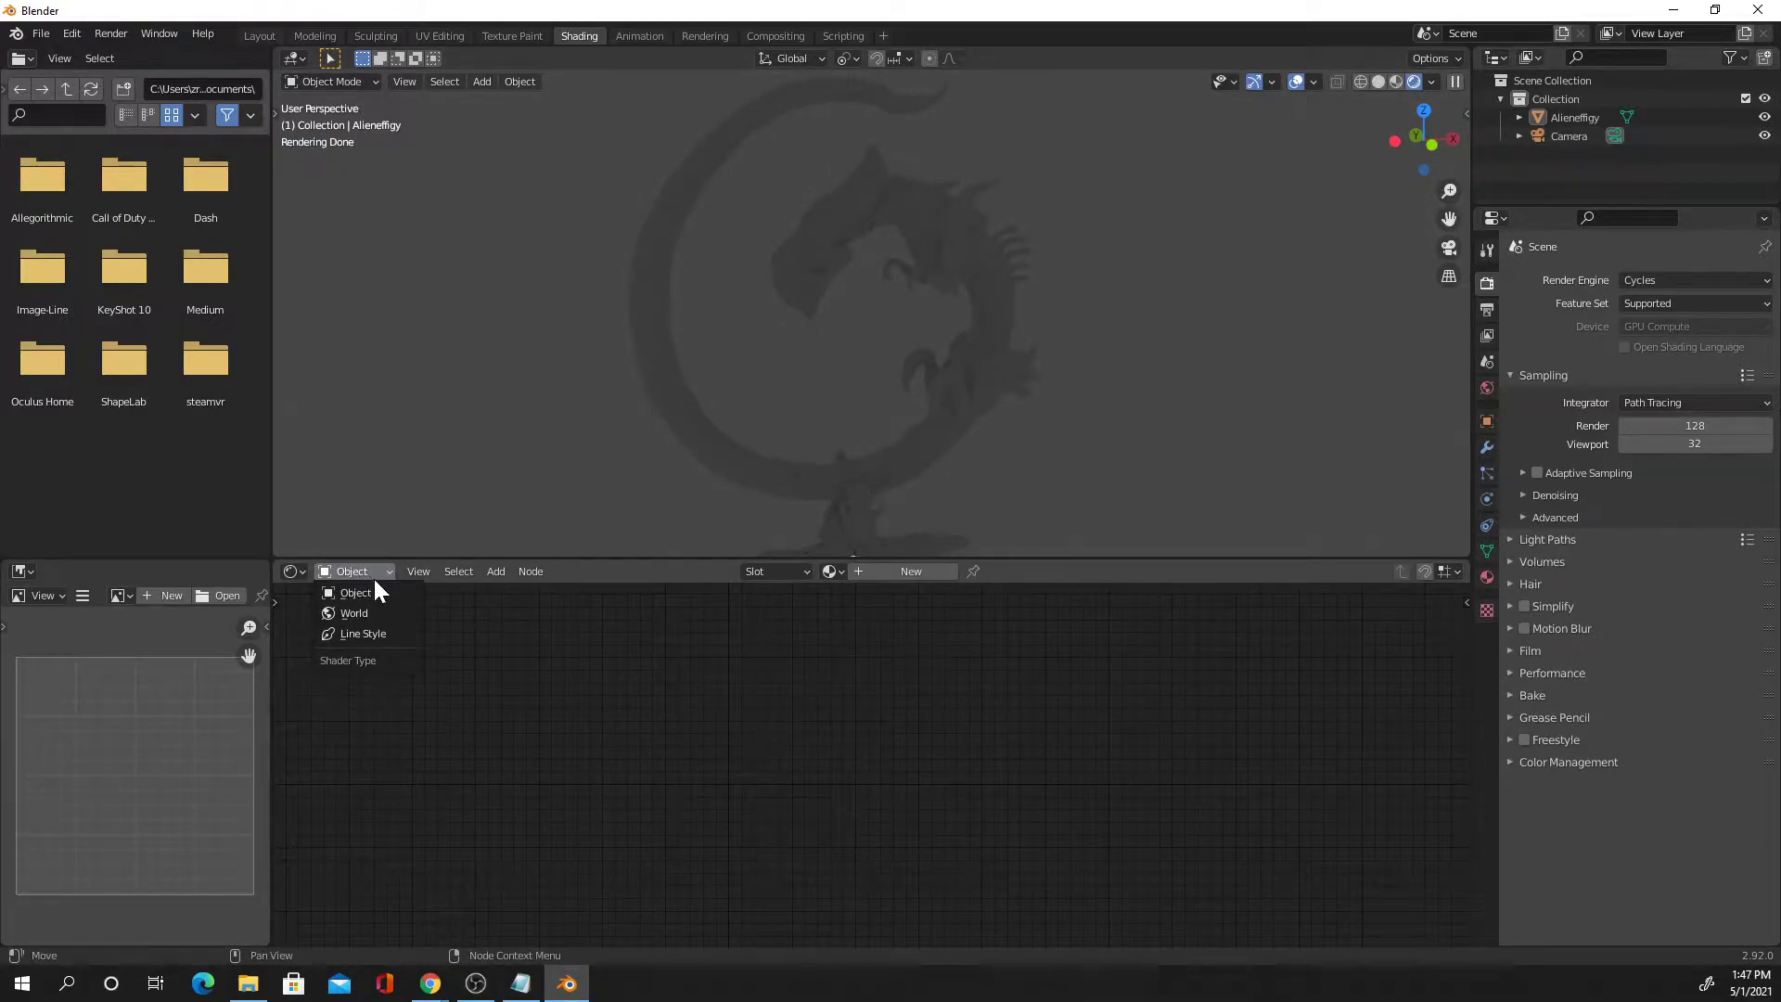
click(377, 611)
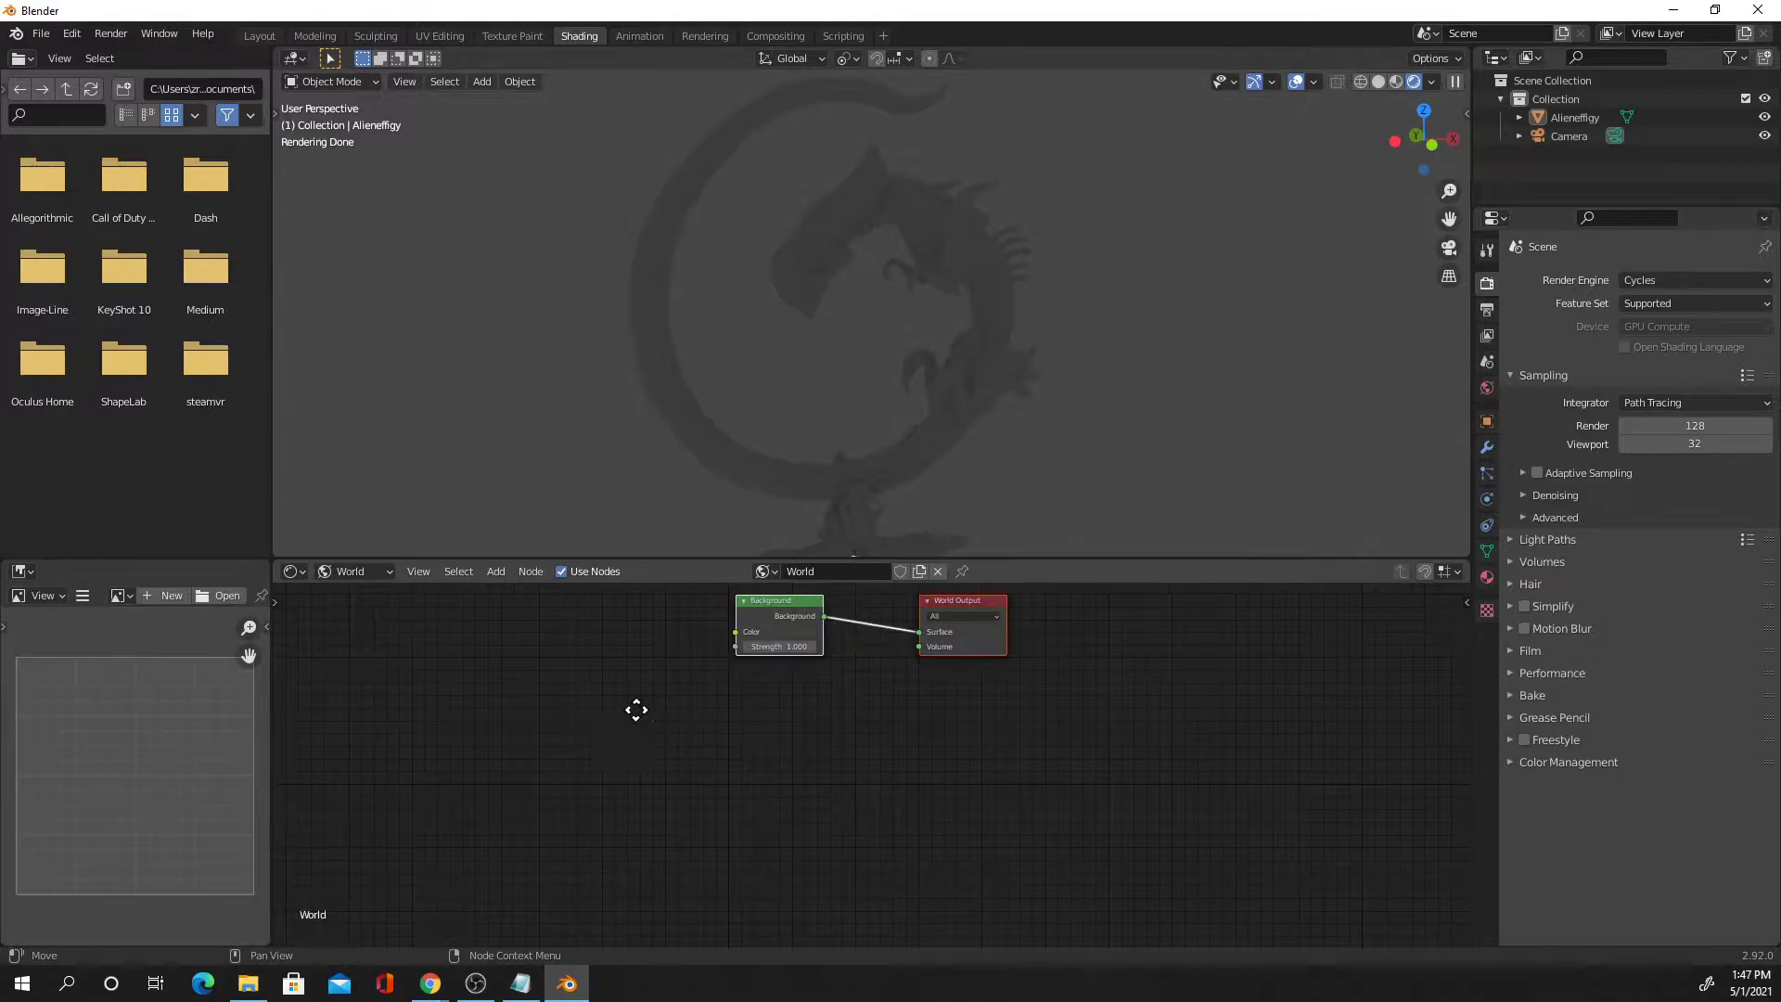
middle_drag(638, 720, 683, 782)
key(shift+a)
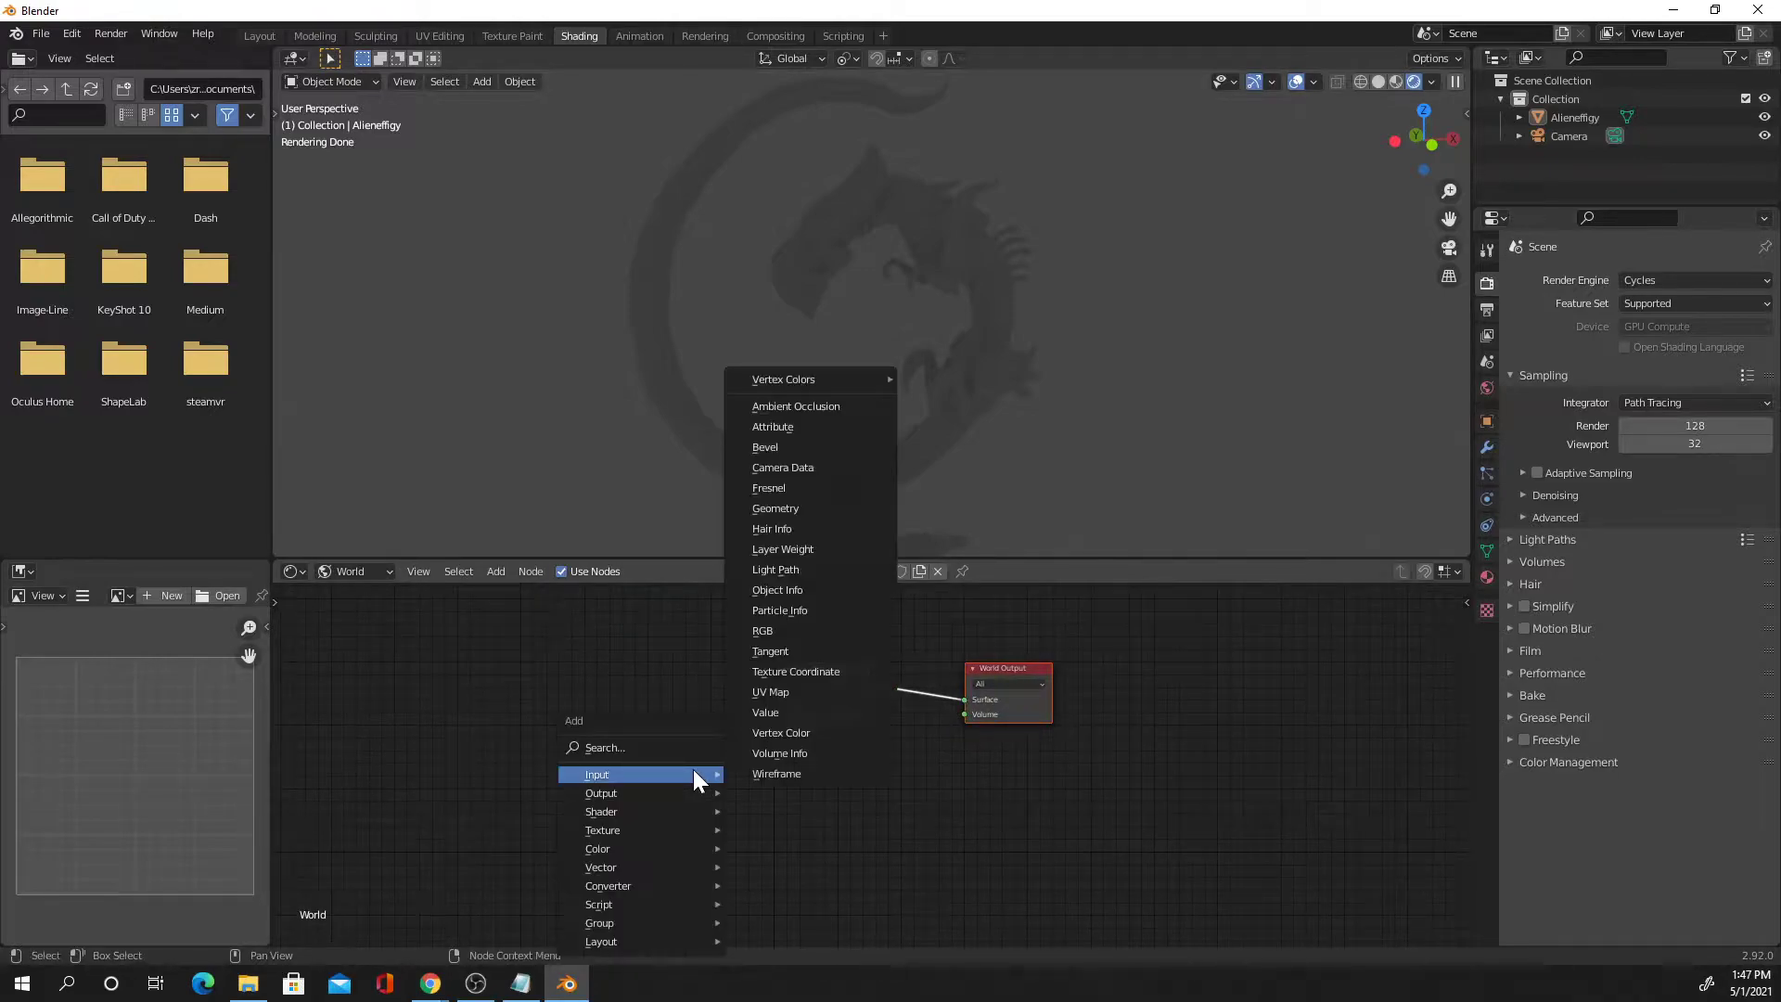
click(679, 748)
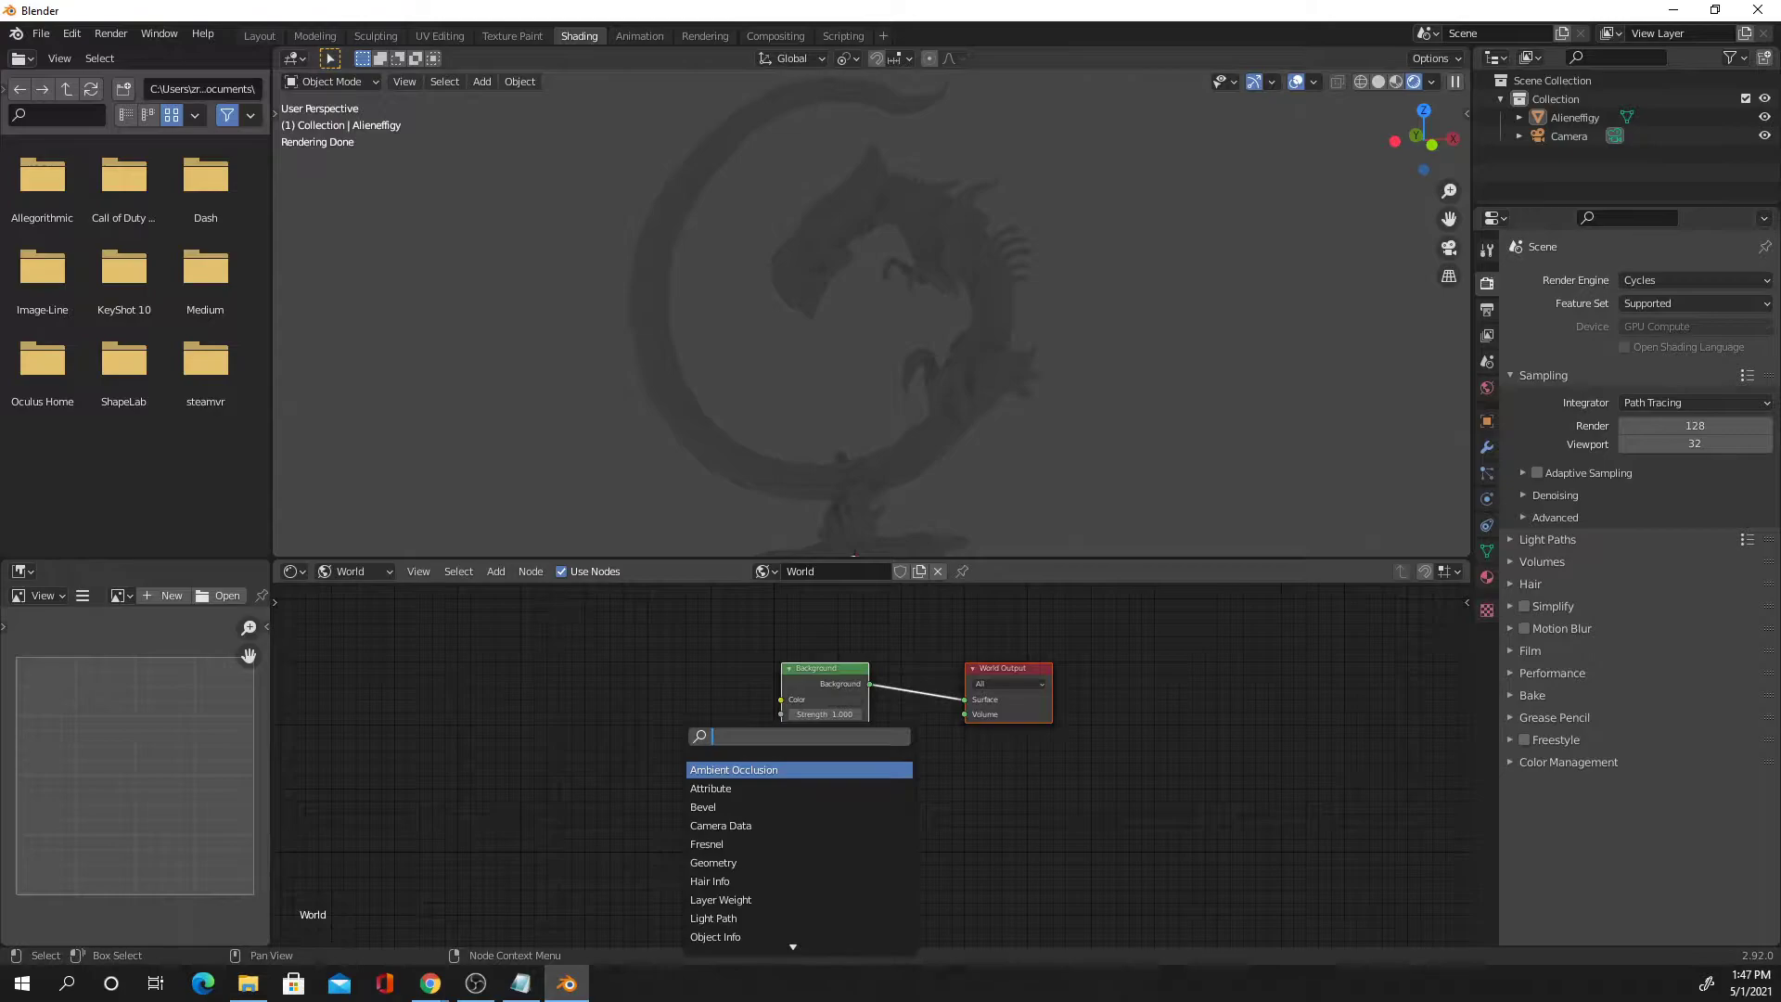
text(en)
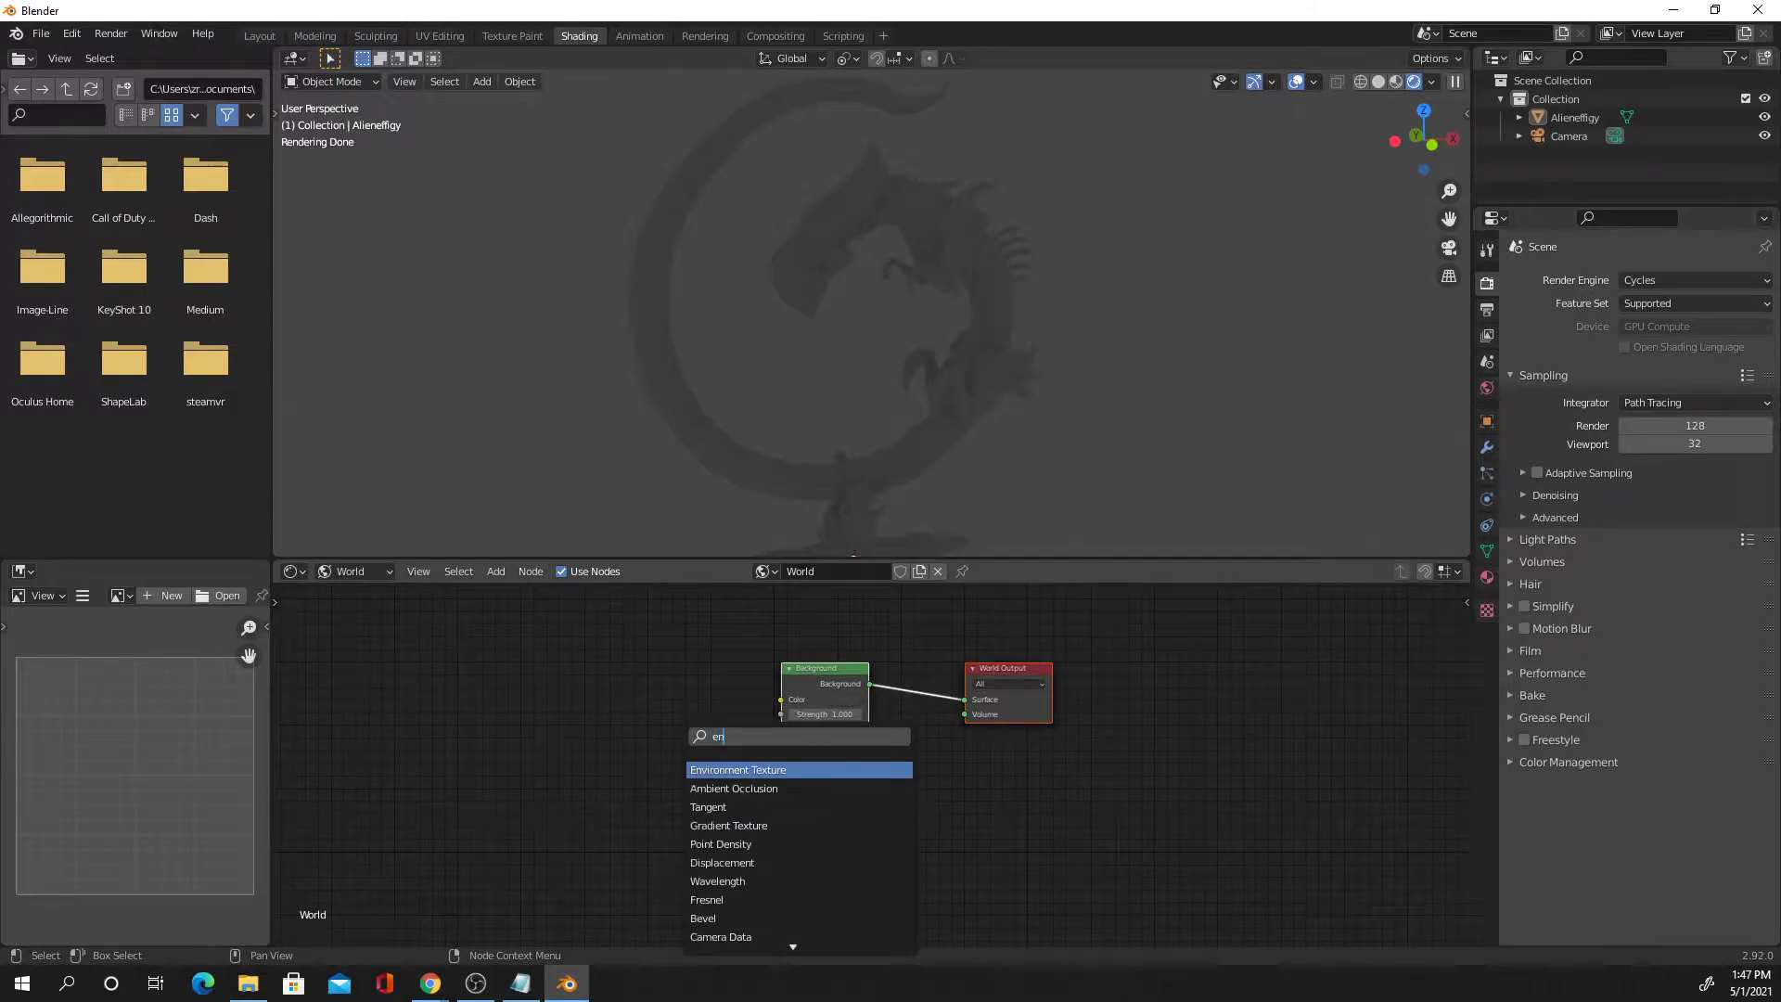
key(Return)
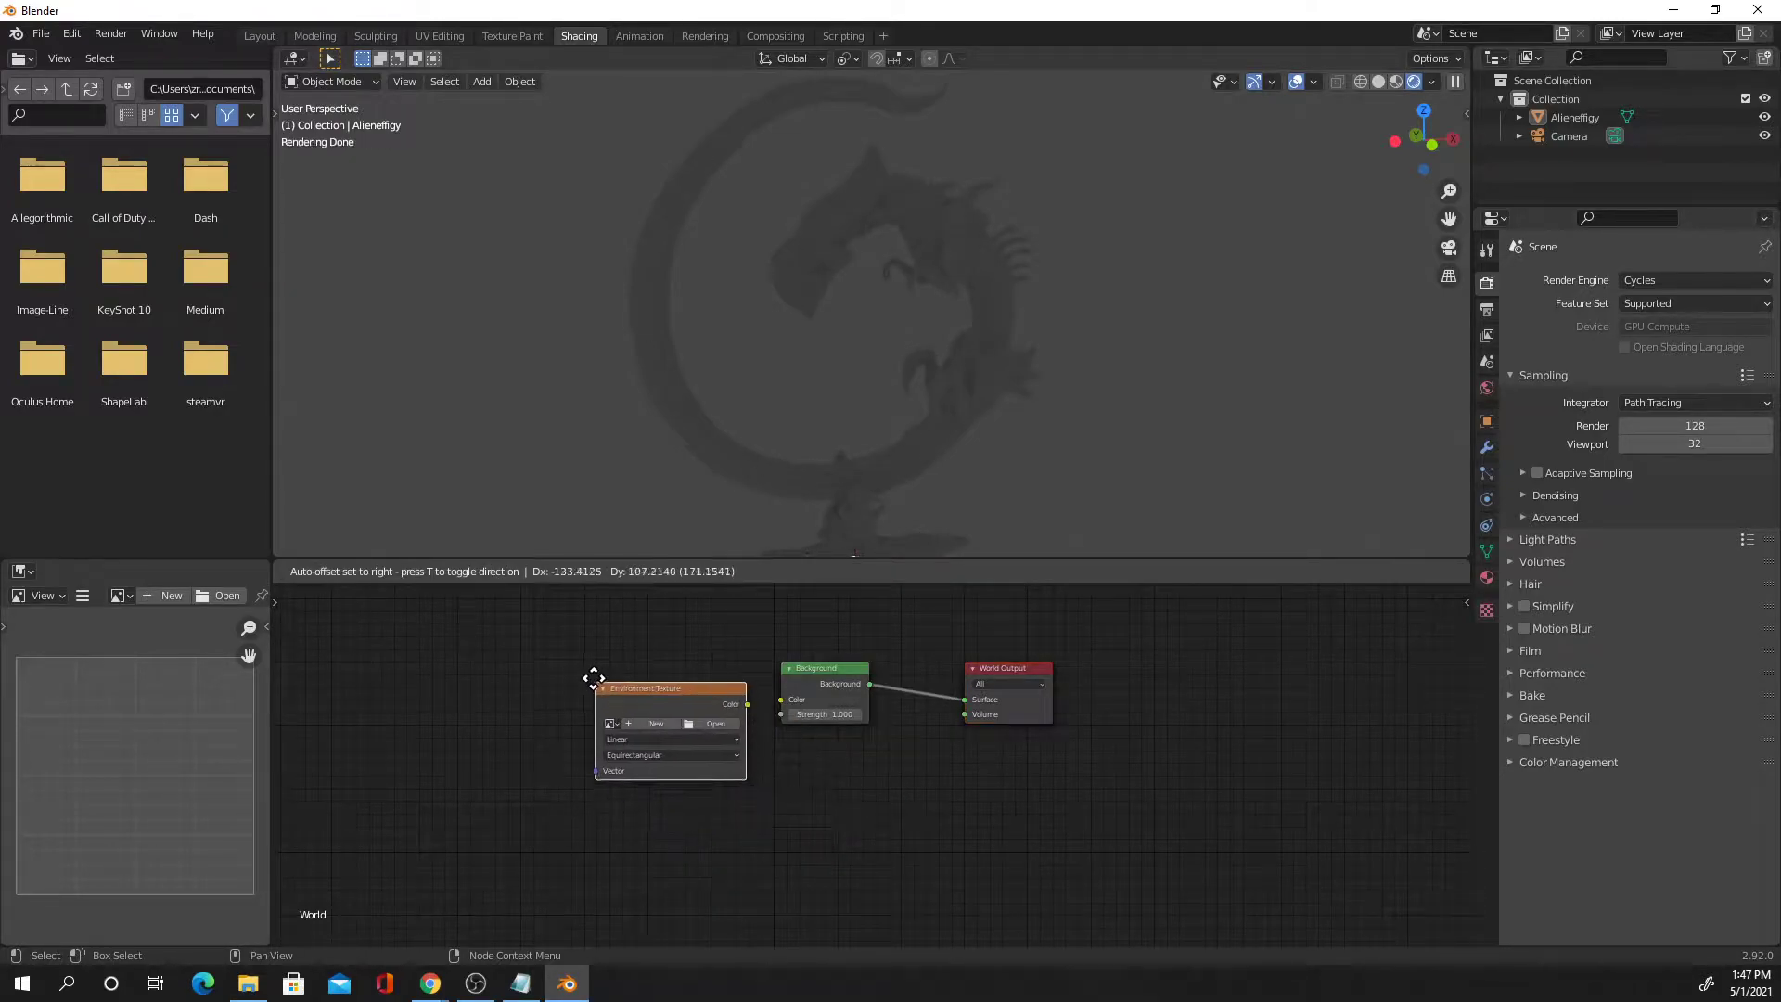
click(591, 657)
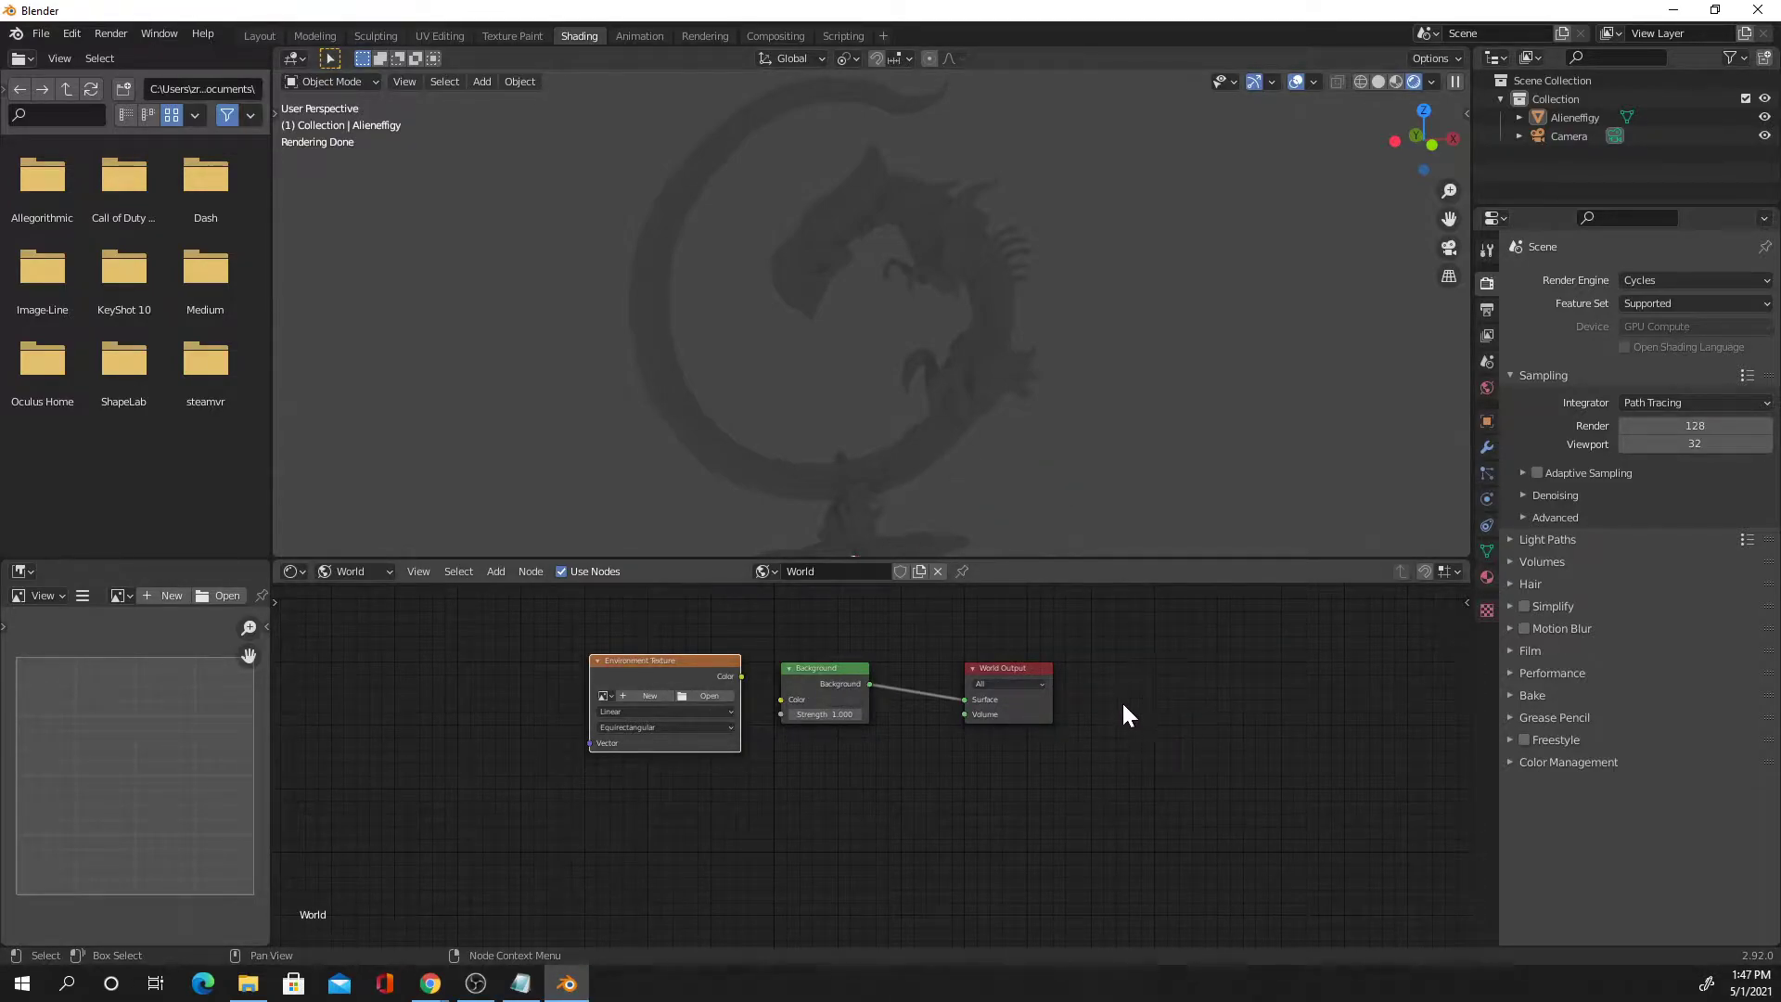
Load muddy_autumn_forest_4k.exr into the Environment Texture node and connect its Color output to the Background node's Color input
middle_drag(793, 765, 905, 809)
scroll(906, 809, up, 2)
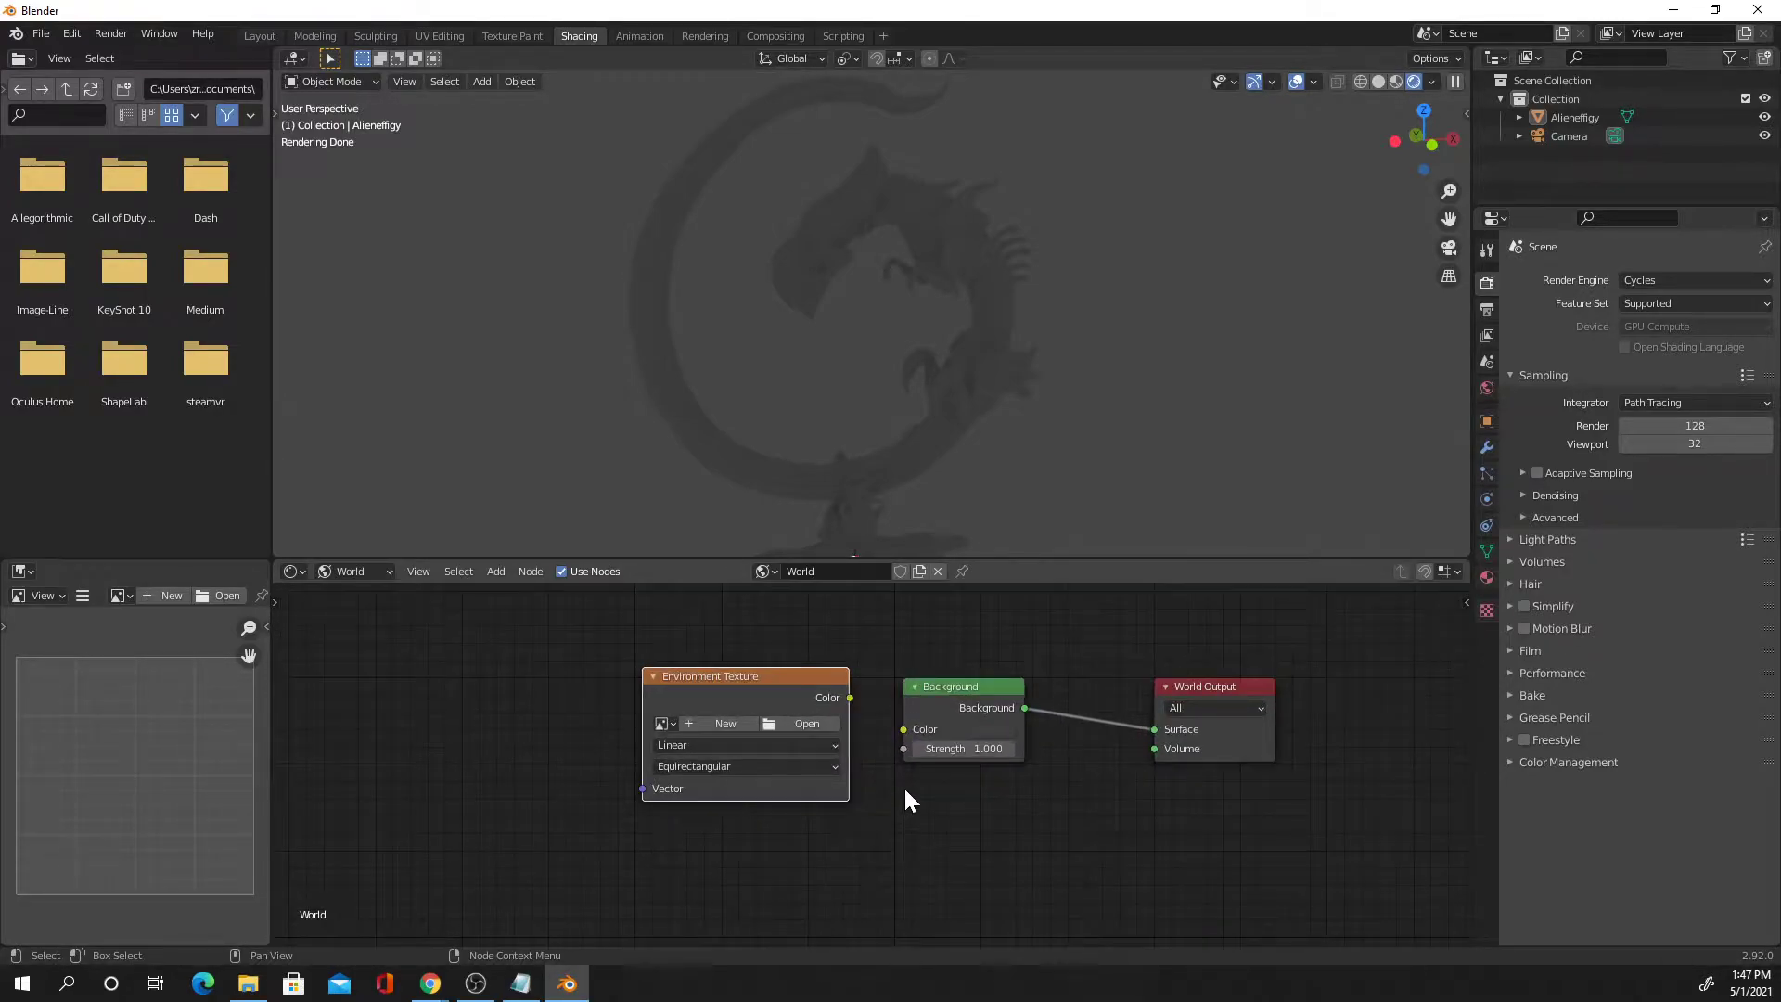
click(804, 723)
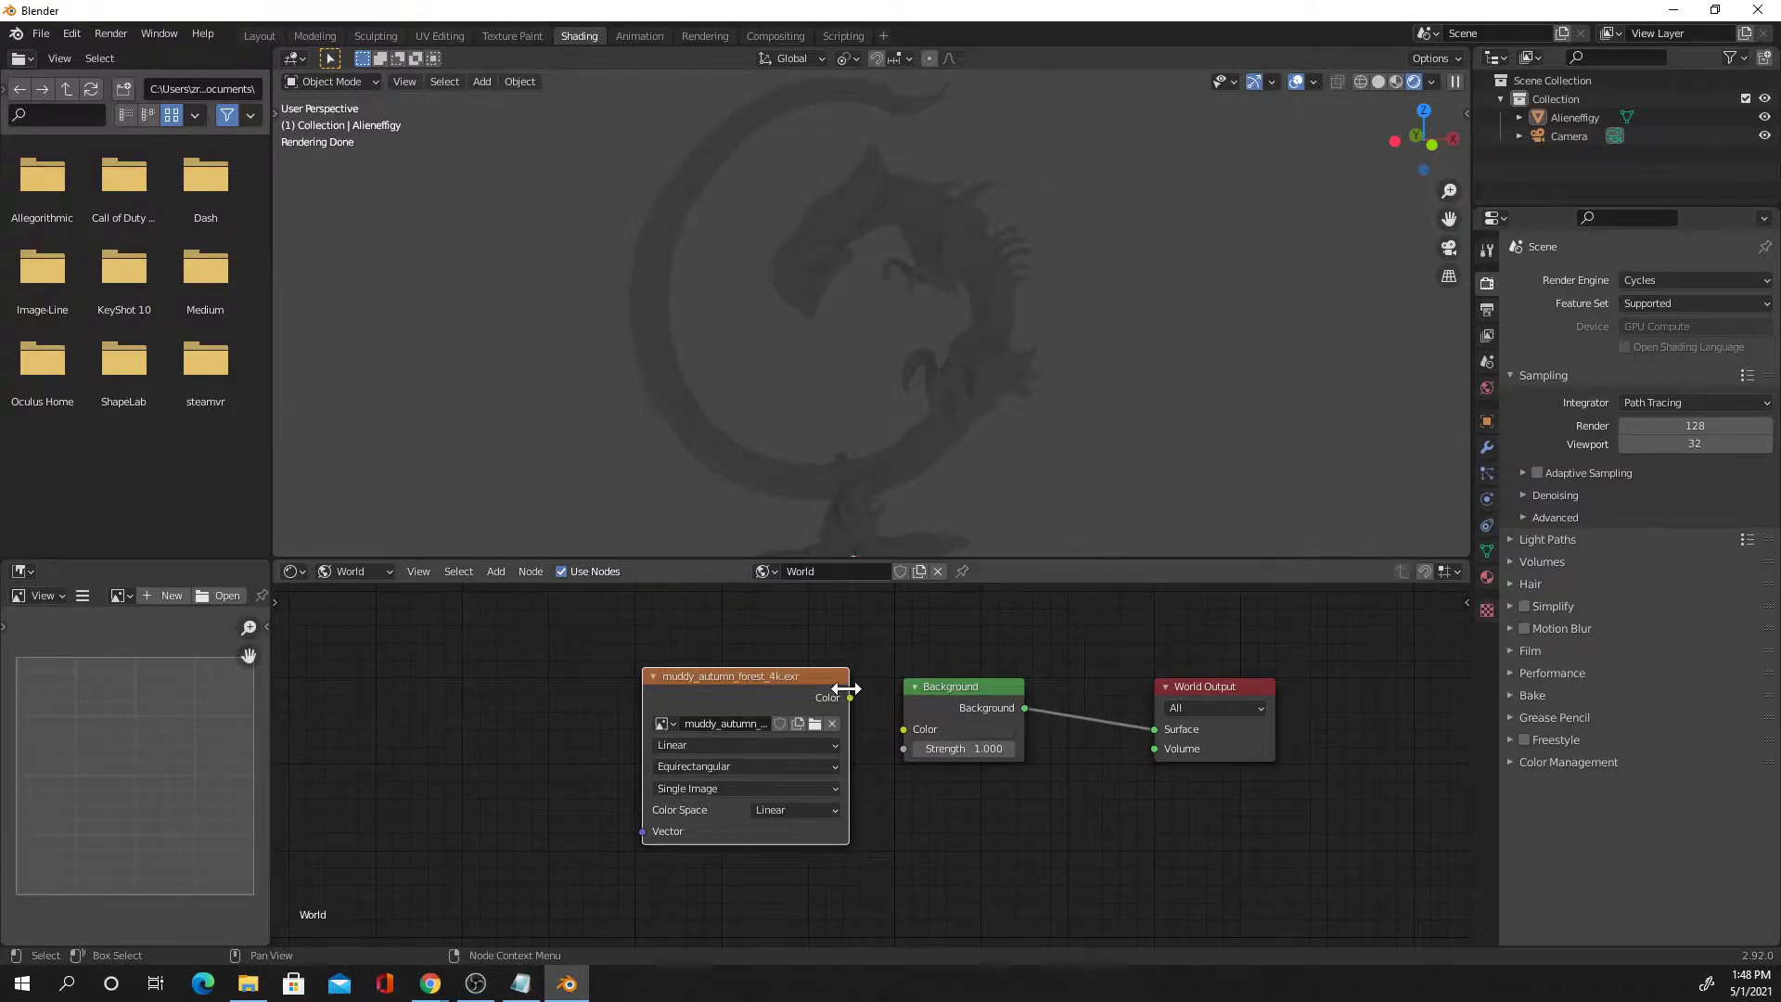
drag(852, 696, 901, 731)
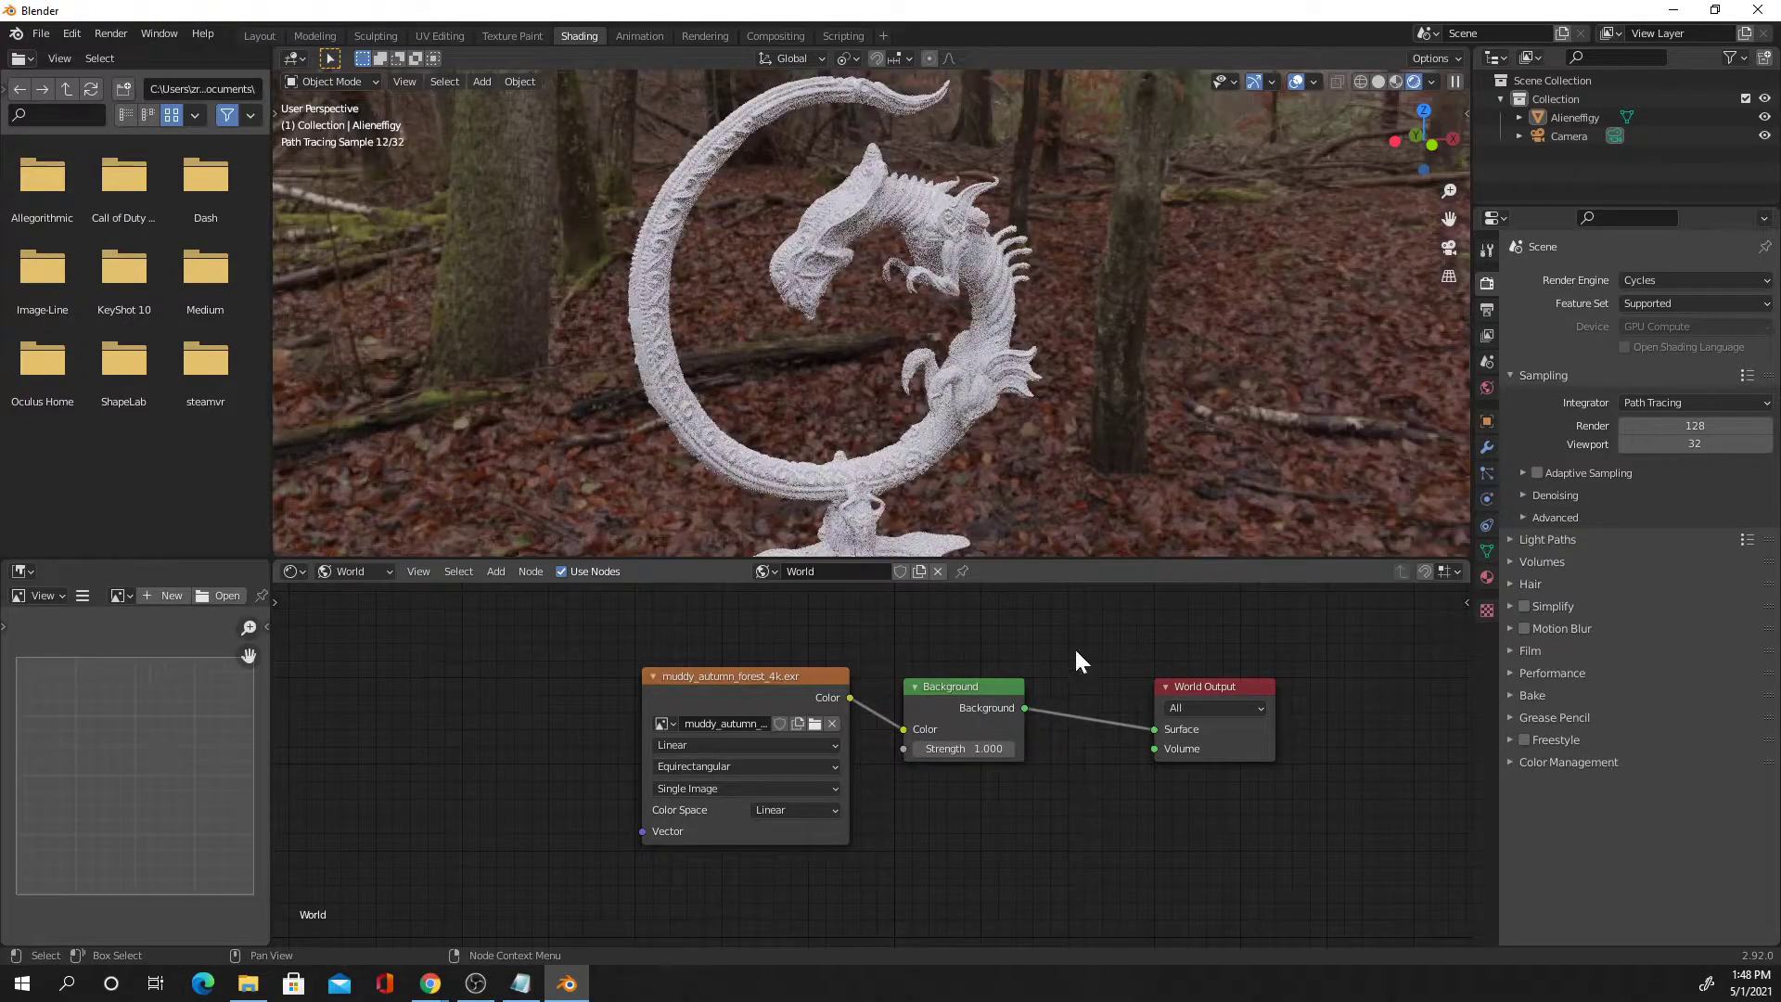
Select the Alieneffigy sculpture, set the shader editor back to Object, and create a new material for it
mouse_move(1104, 422)
middle_down()
mouse_move(1113, 397)
mouse_move(1064, 394)
middle_up()
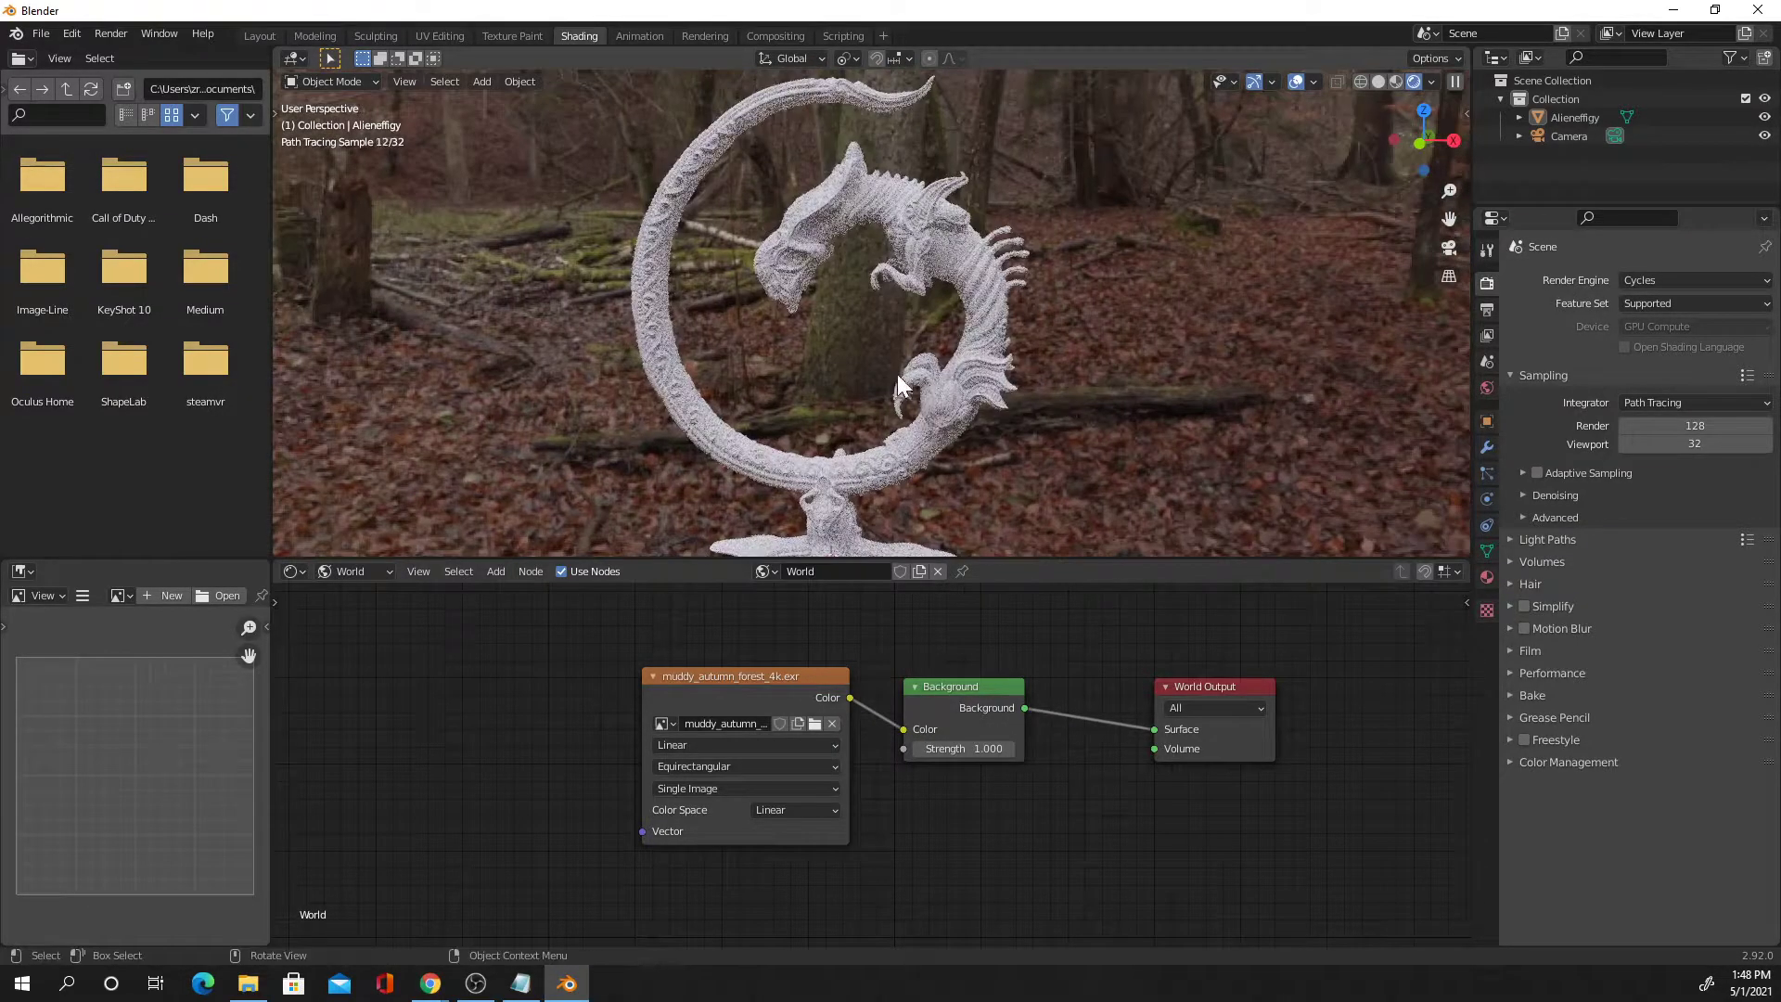
mouse_move(934, 443)
middle_down()
mouse_move(1001, 434)
mouse_move(974, 428)
middle_up()
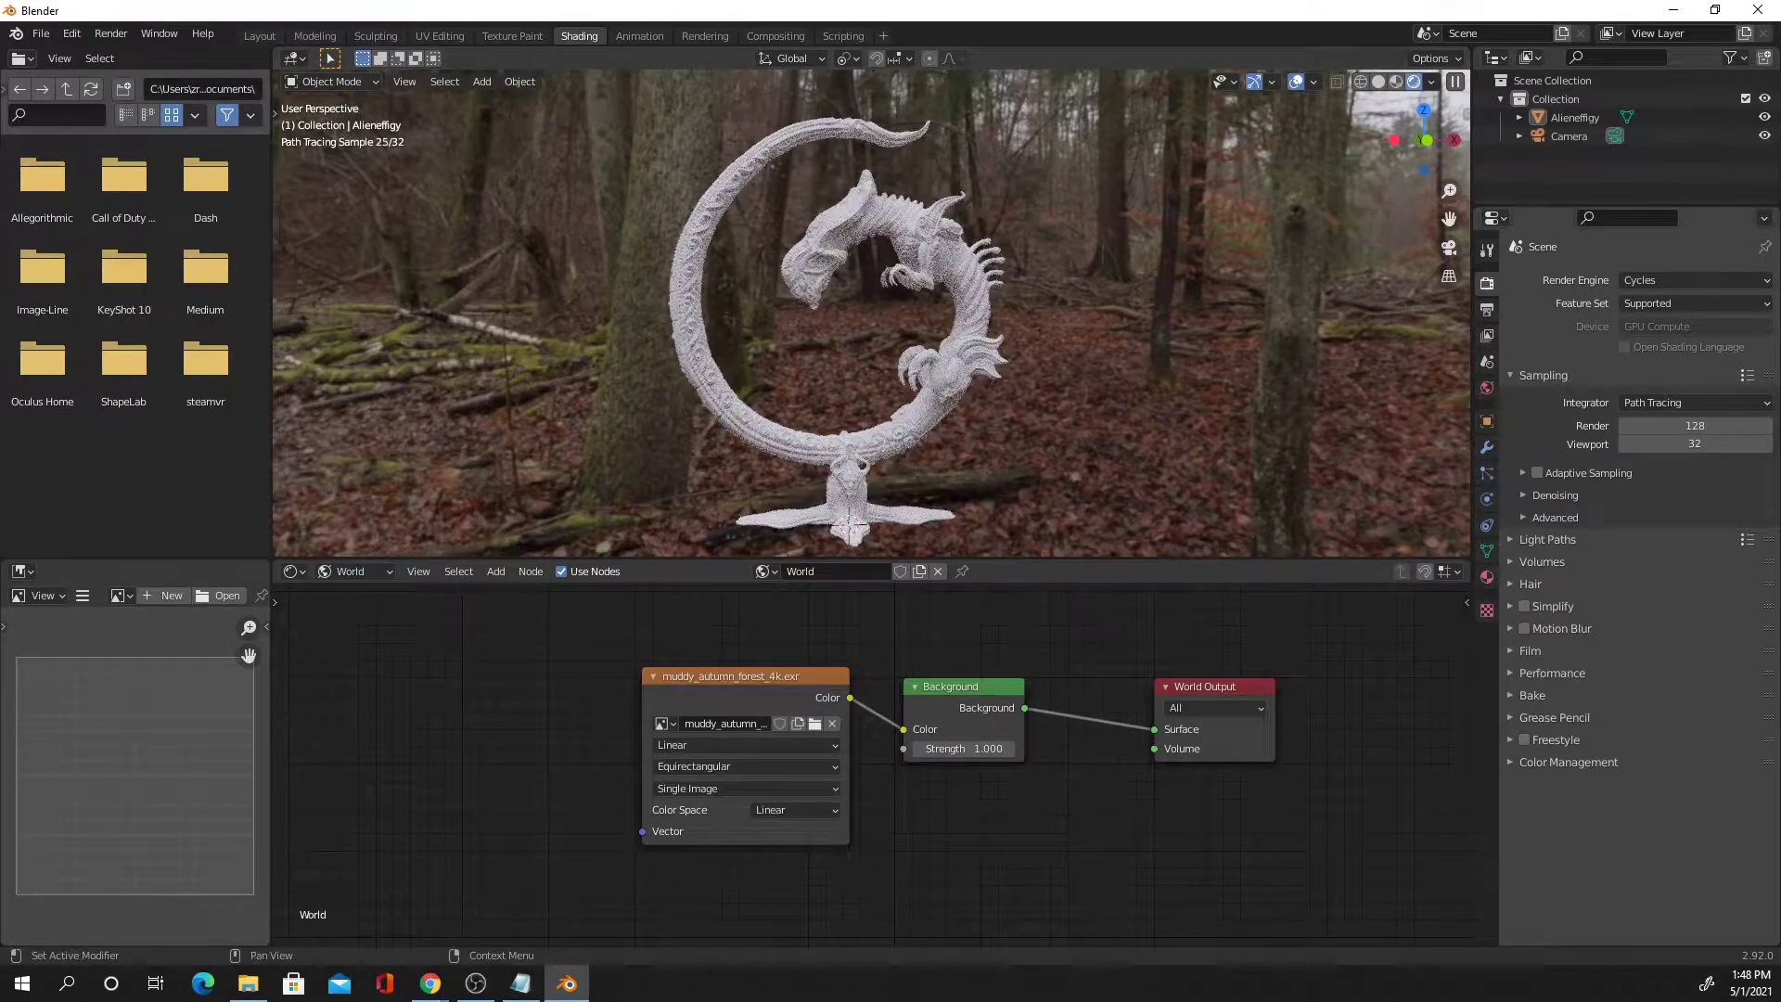
click(857, 446)
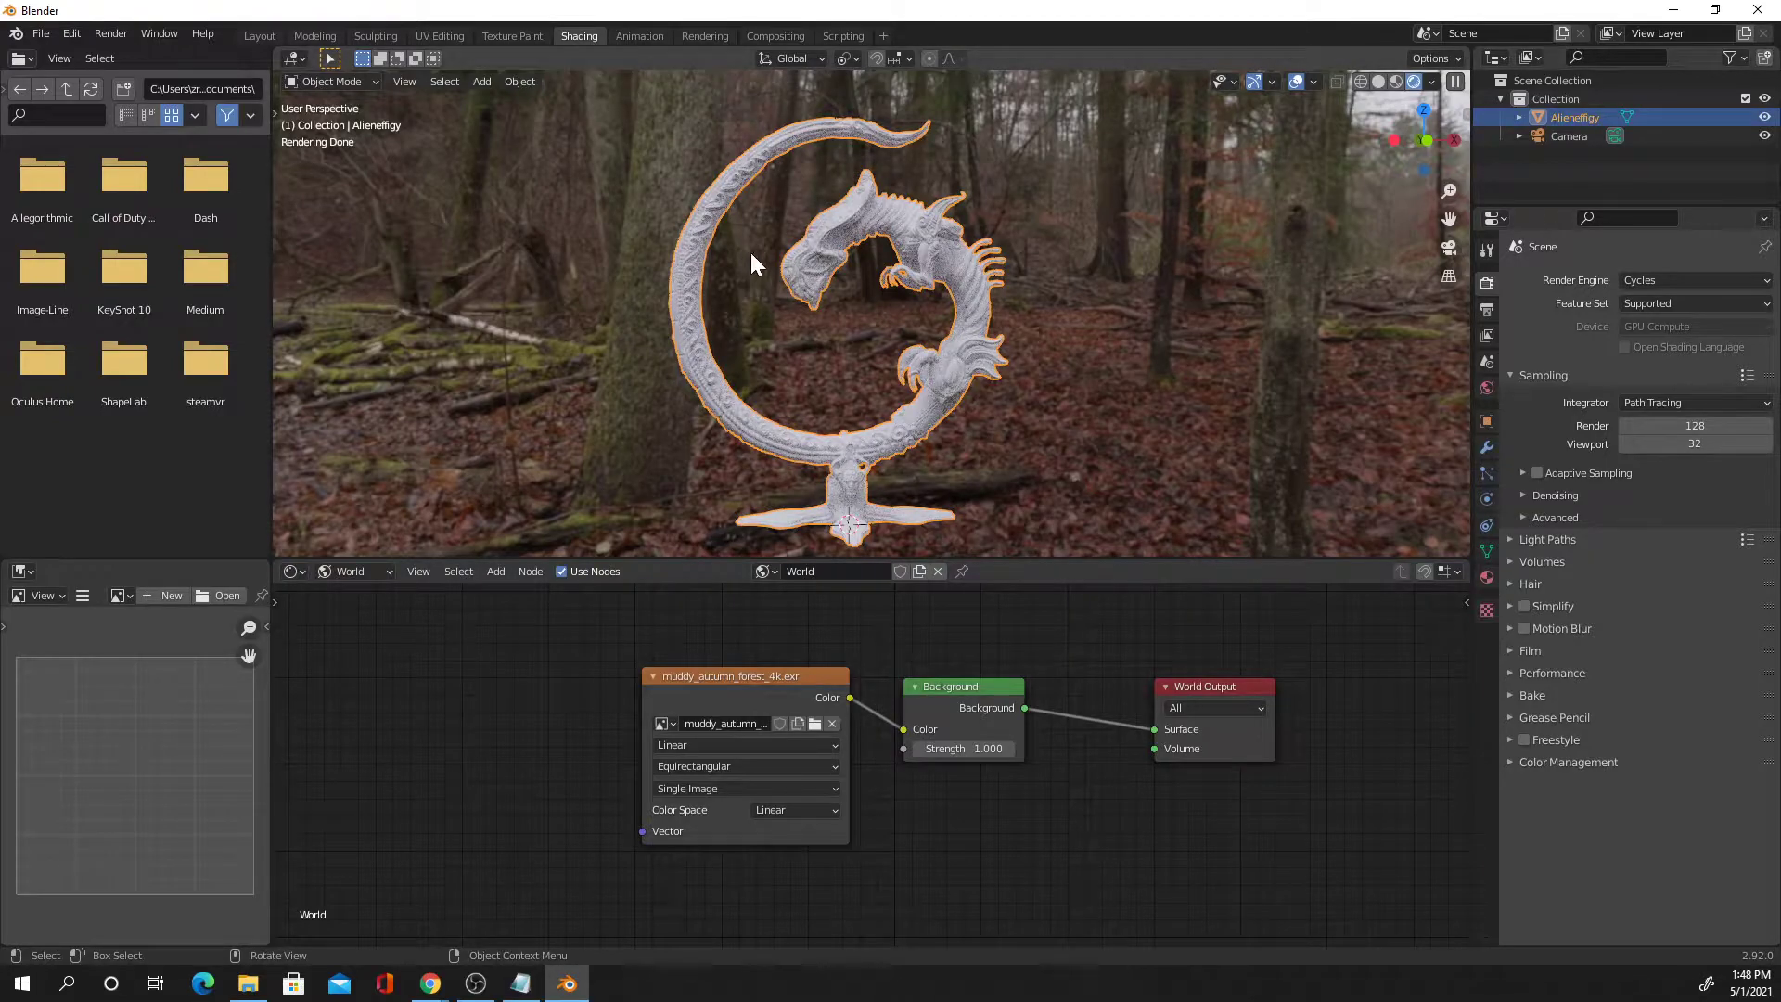
click(353, 571)
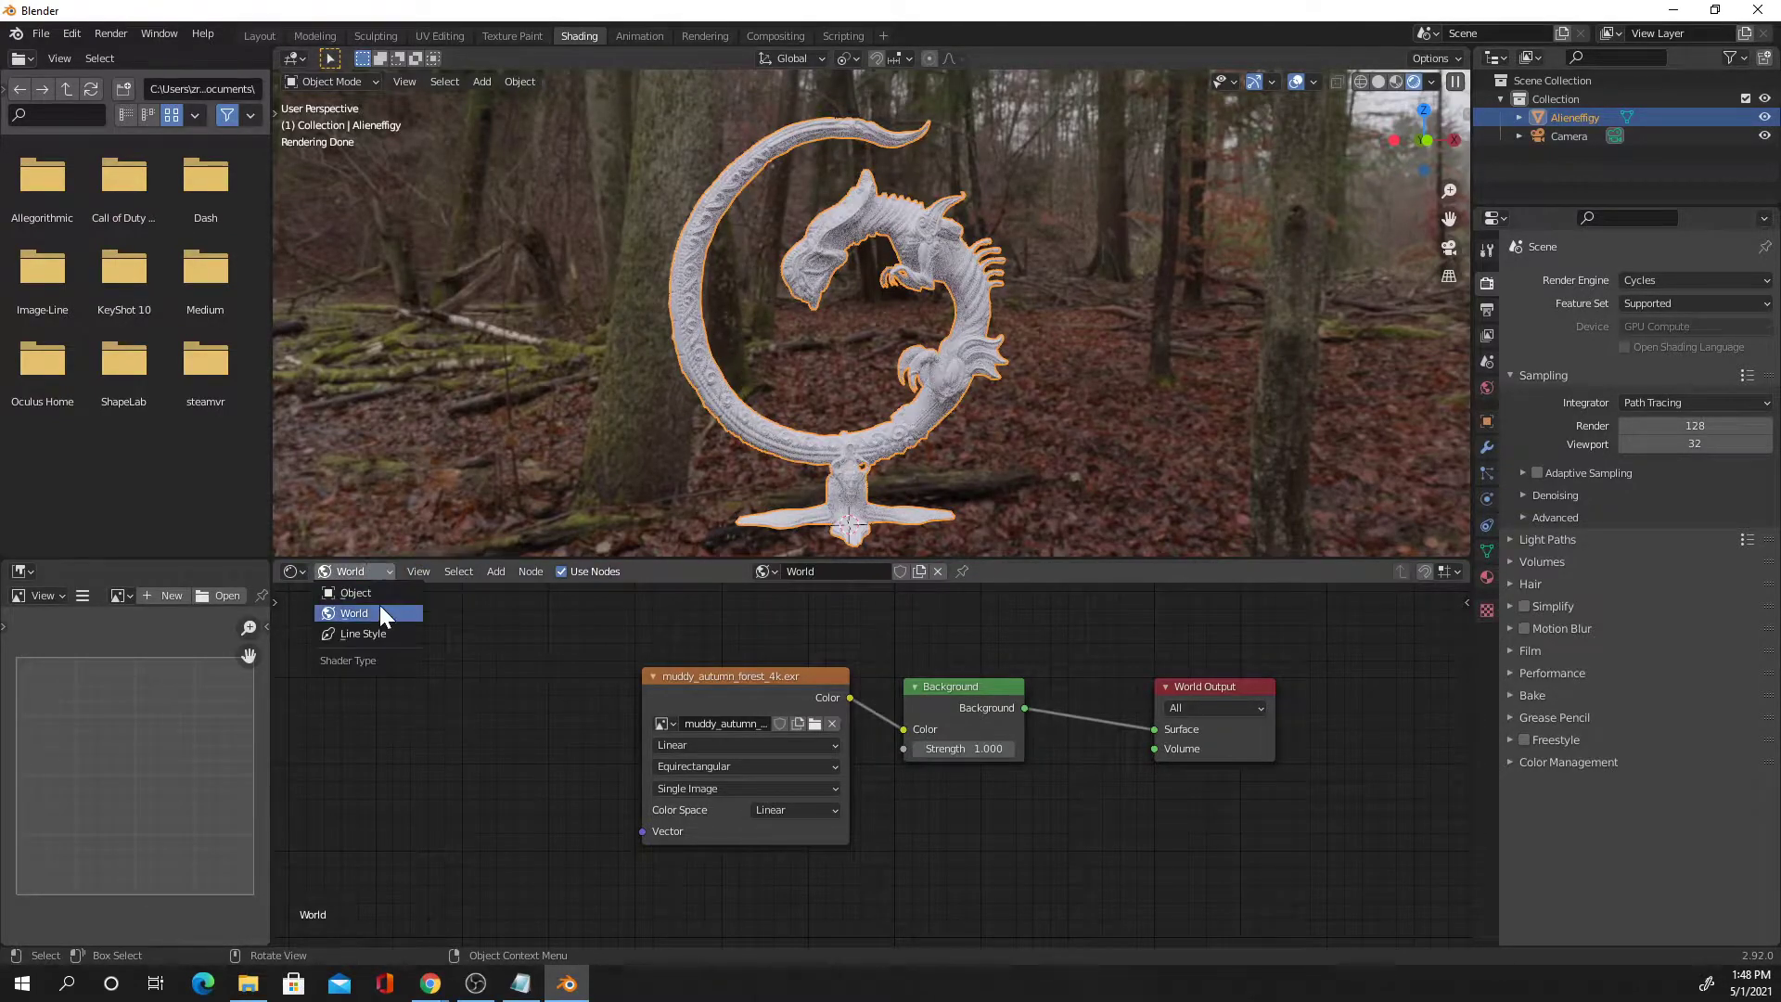
click(386, 593)
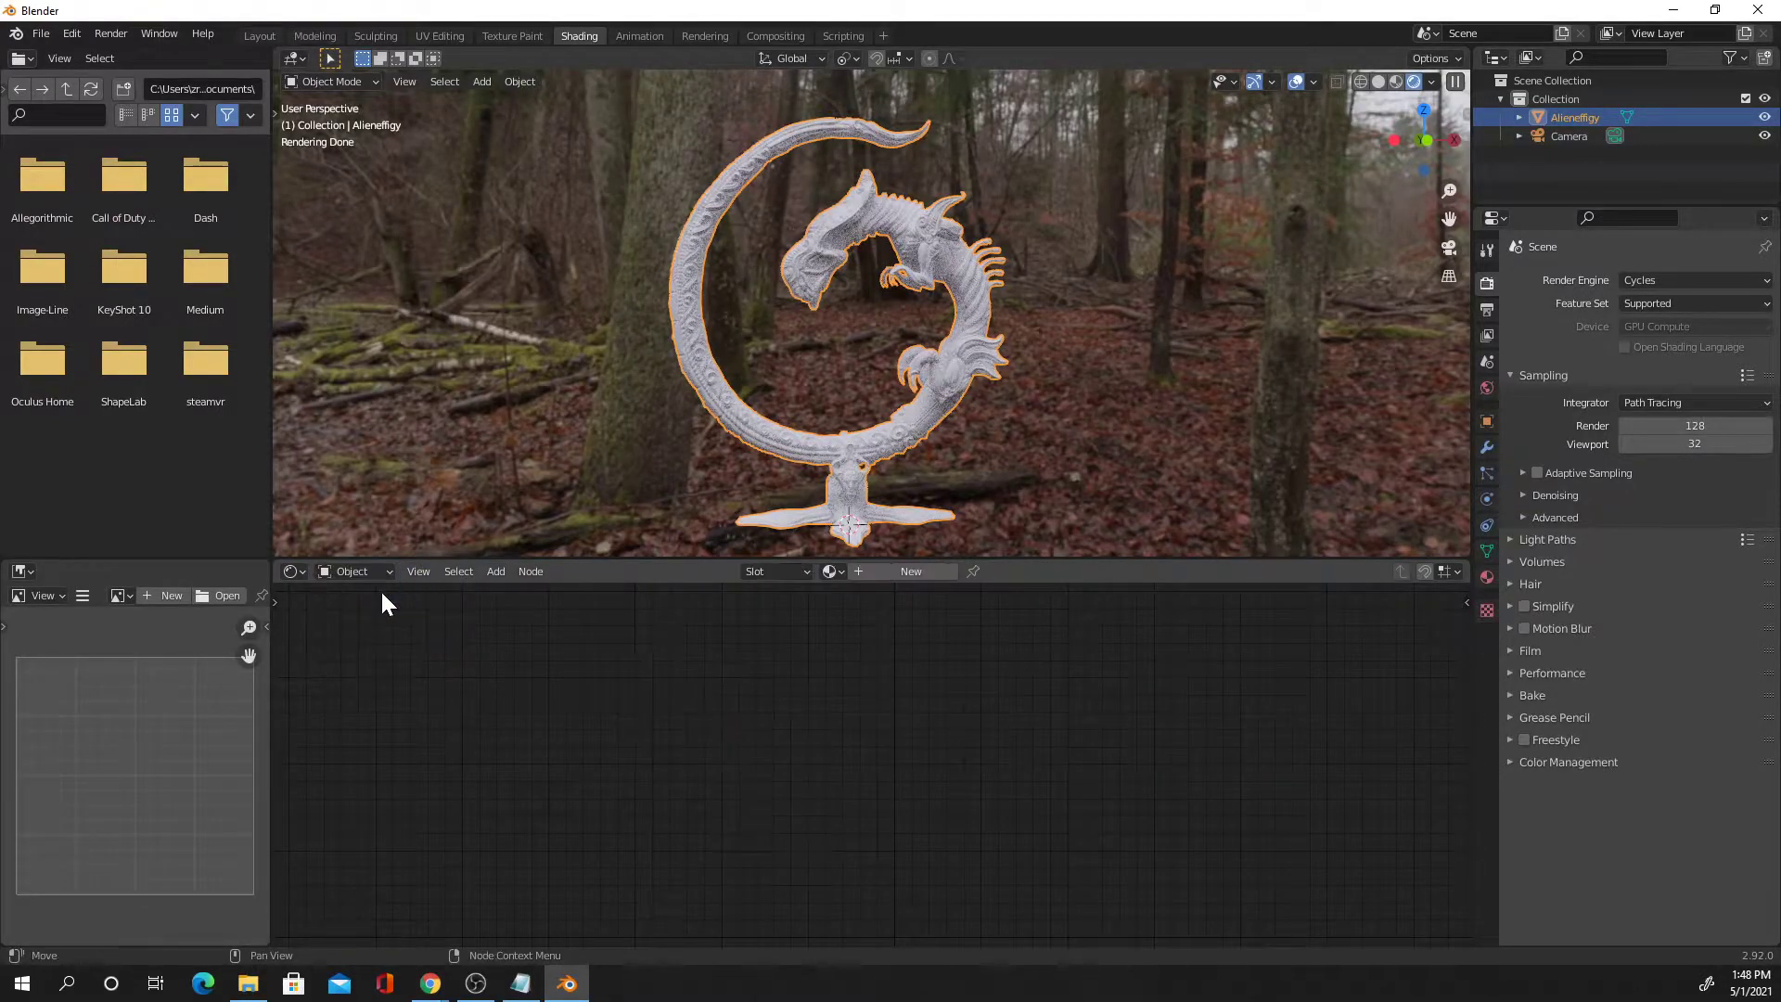
click(860, 573)
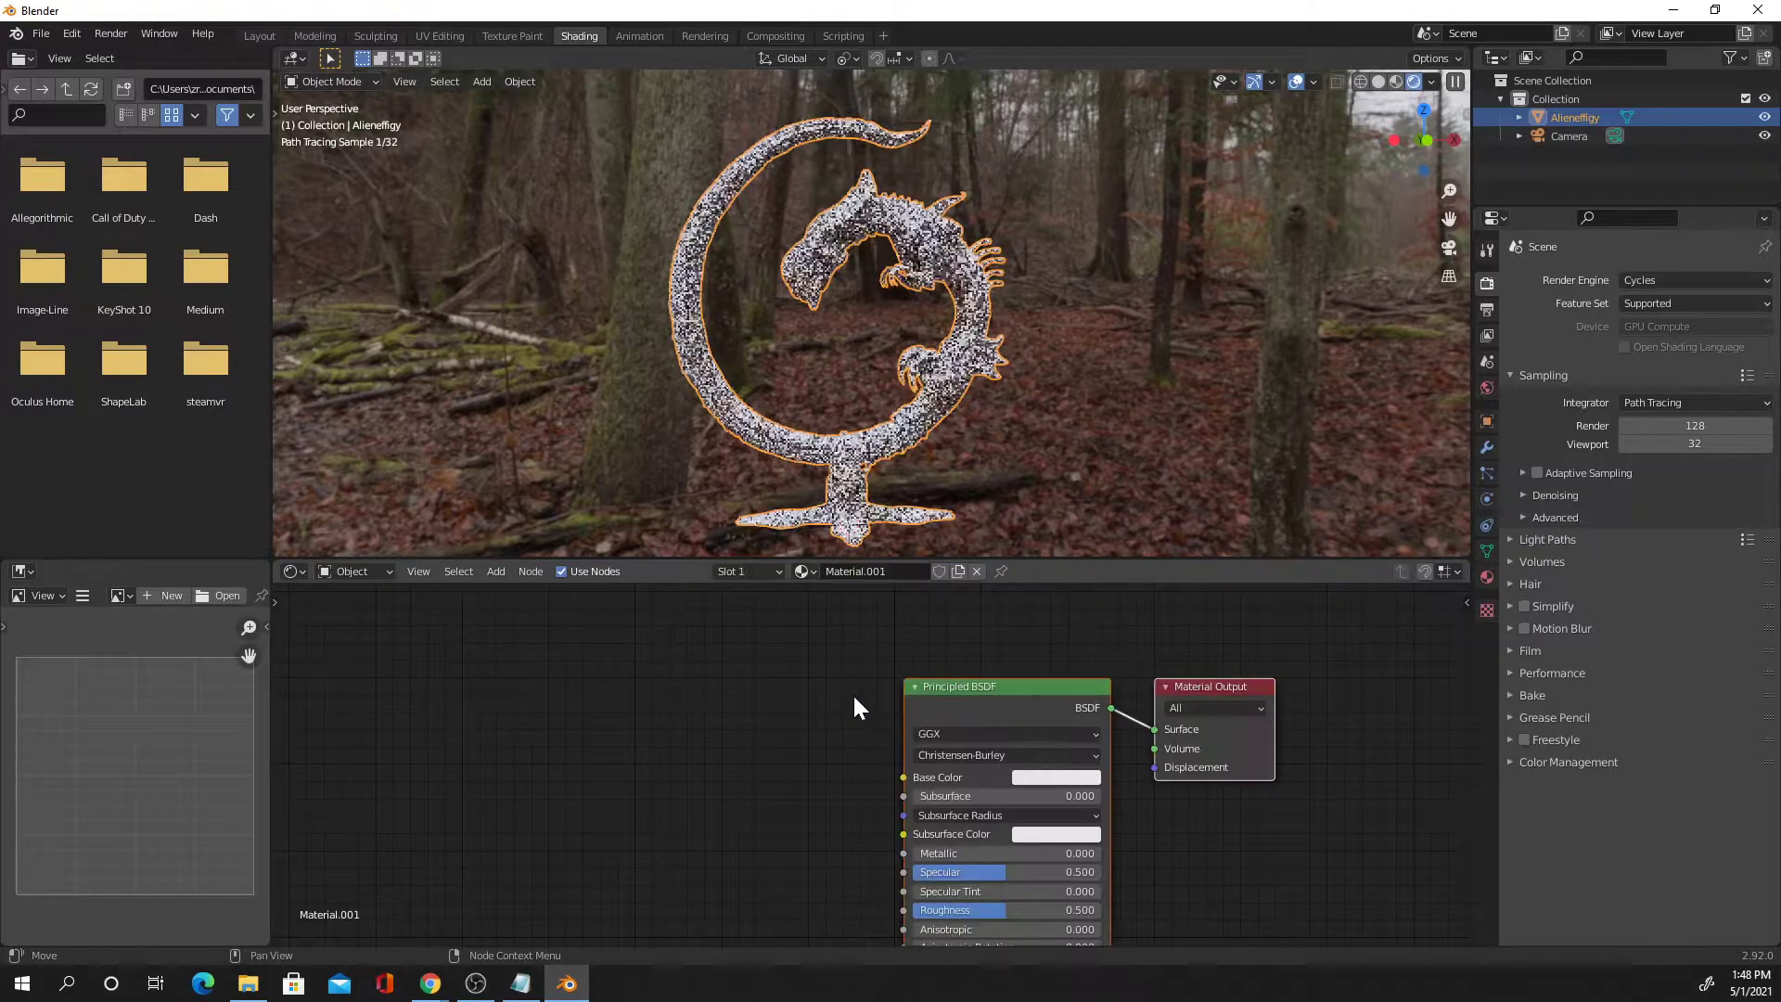
Examine the sculpture's carved surface detail in the rendered viewport, up close and from several angles
middle_drag(1089, 729, 861, 633)
scroll(904, 716, down, 2)
drag(1032, 610, 1050, 619)
click(630, 702)
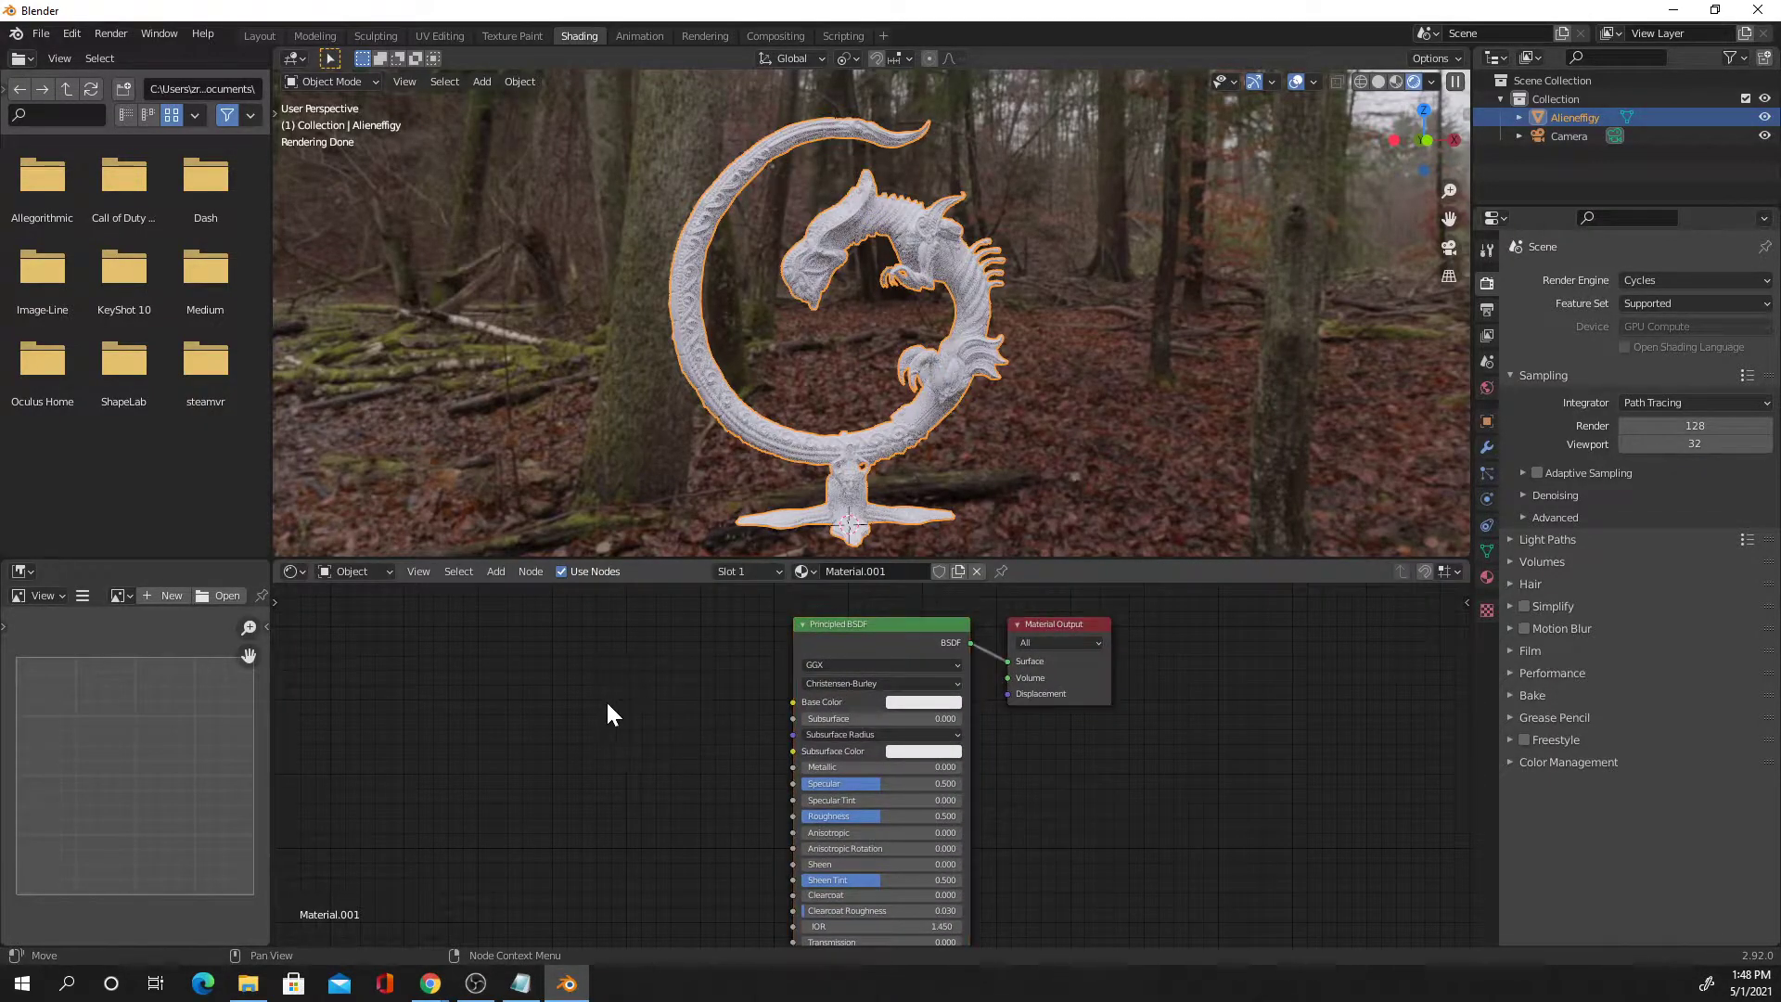
middle_drag(620, 712, 699, 715)
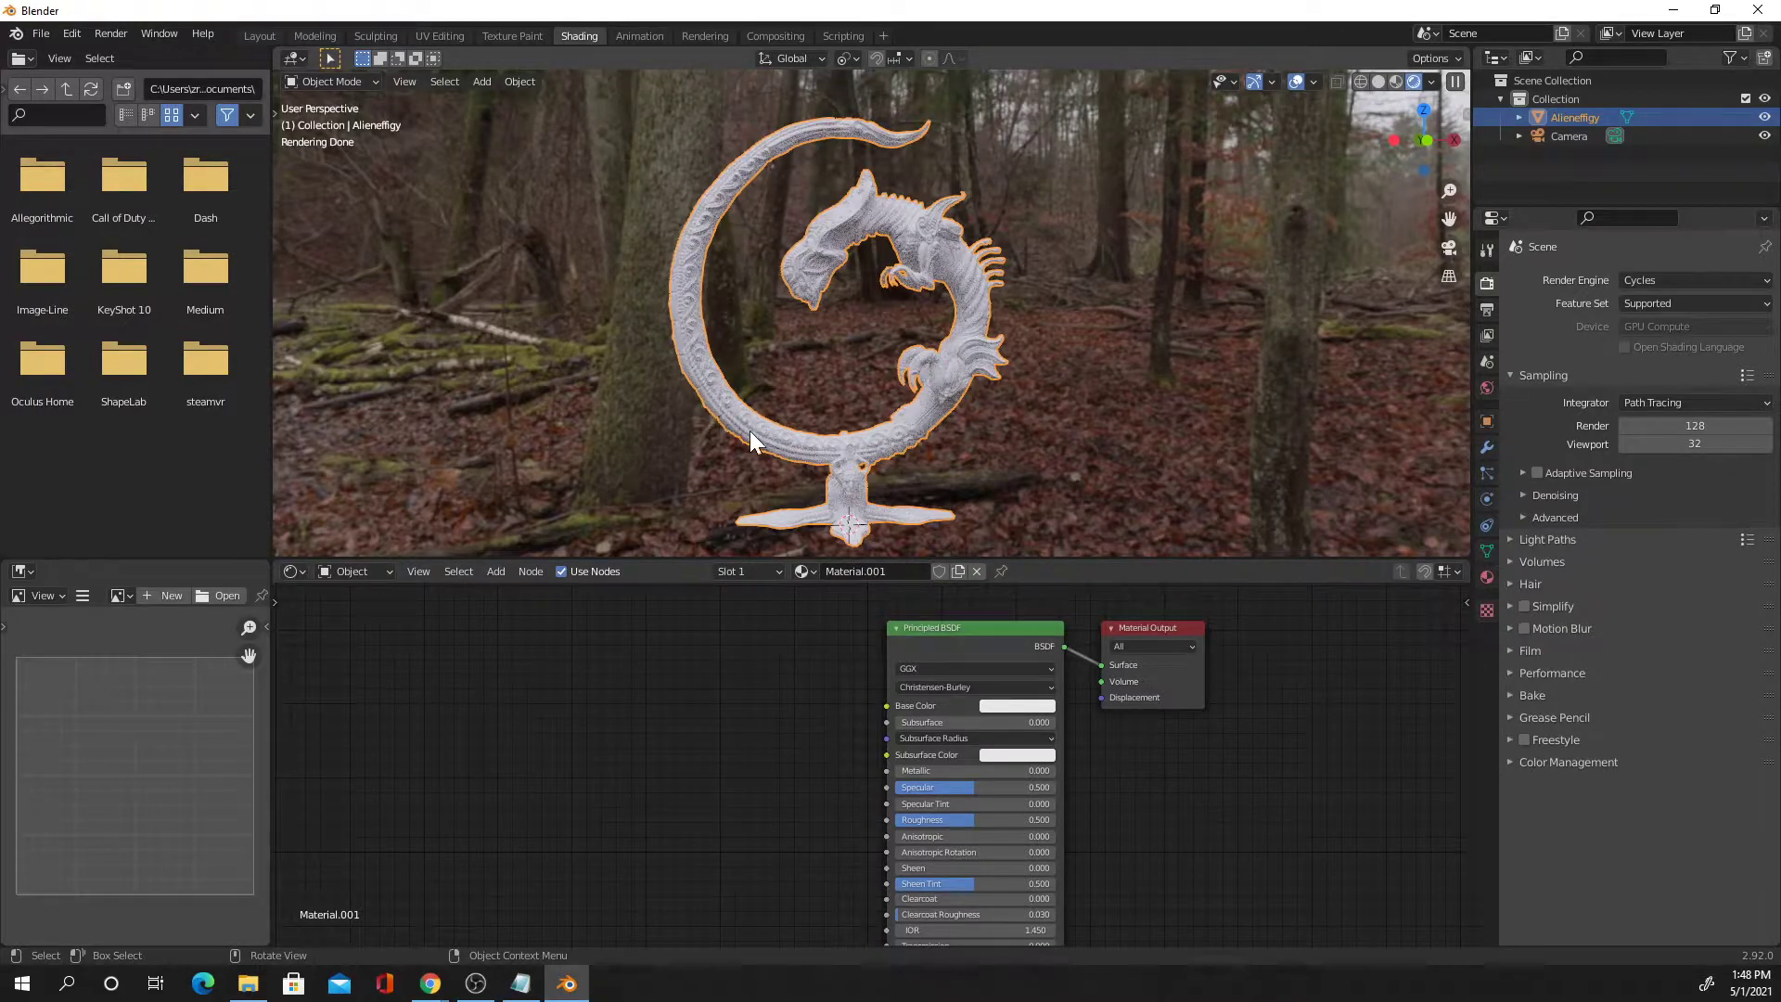
middle_drag(661, 217, 848, 360)
scroll(841, 365, up, 5)
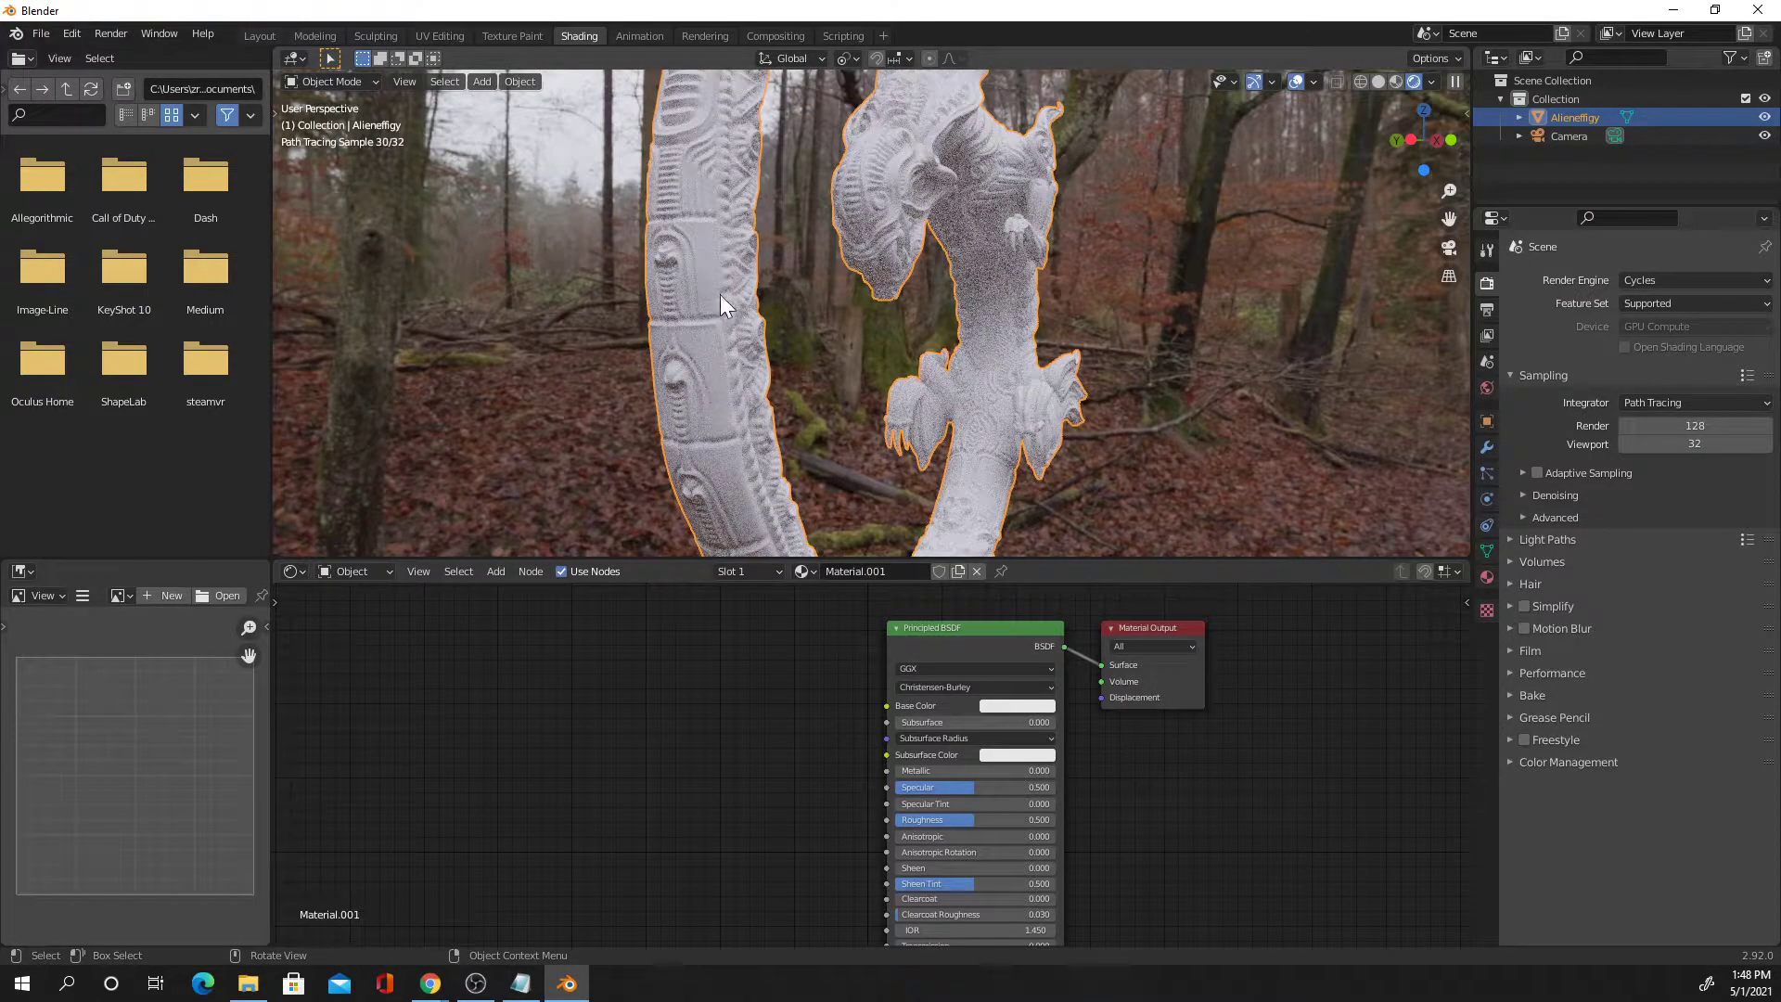
middle_drag(890, 348, 750, 312)
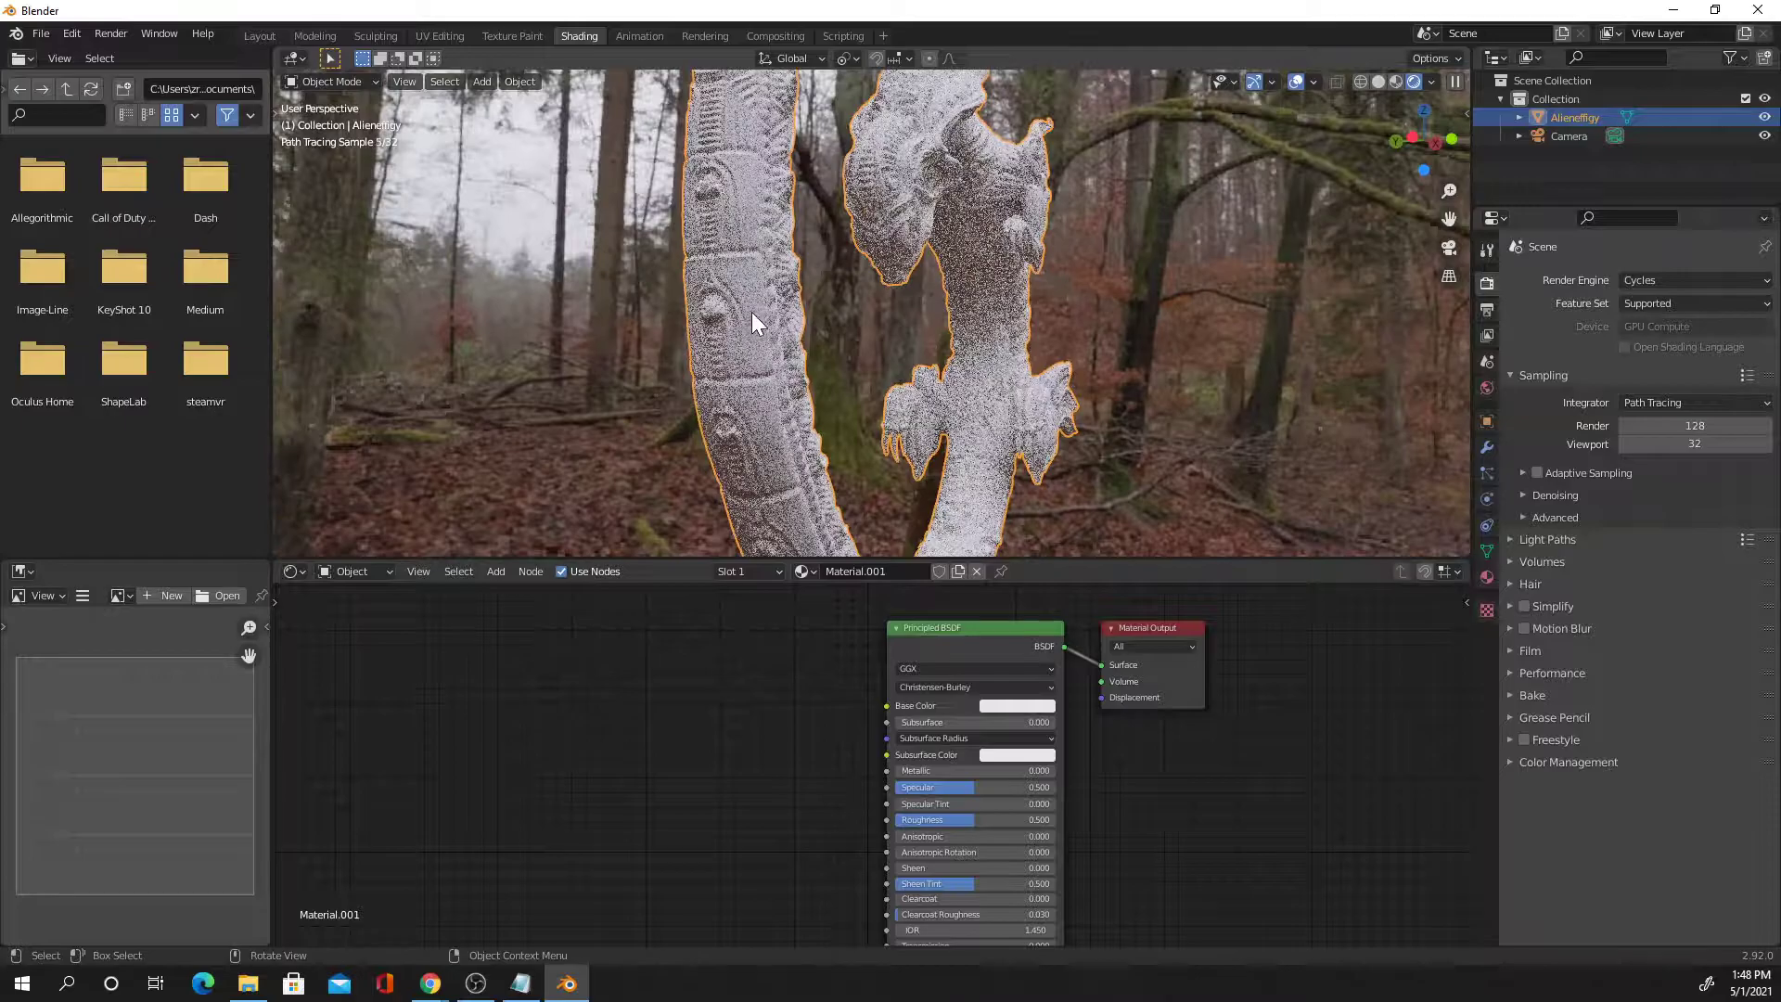
middle_drag(982, 291, 858, 280)
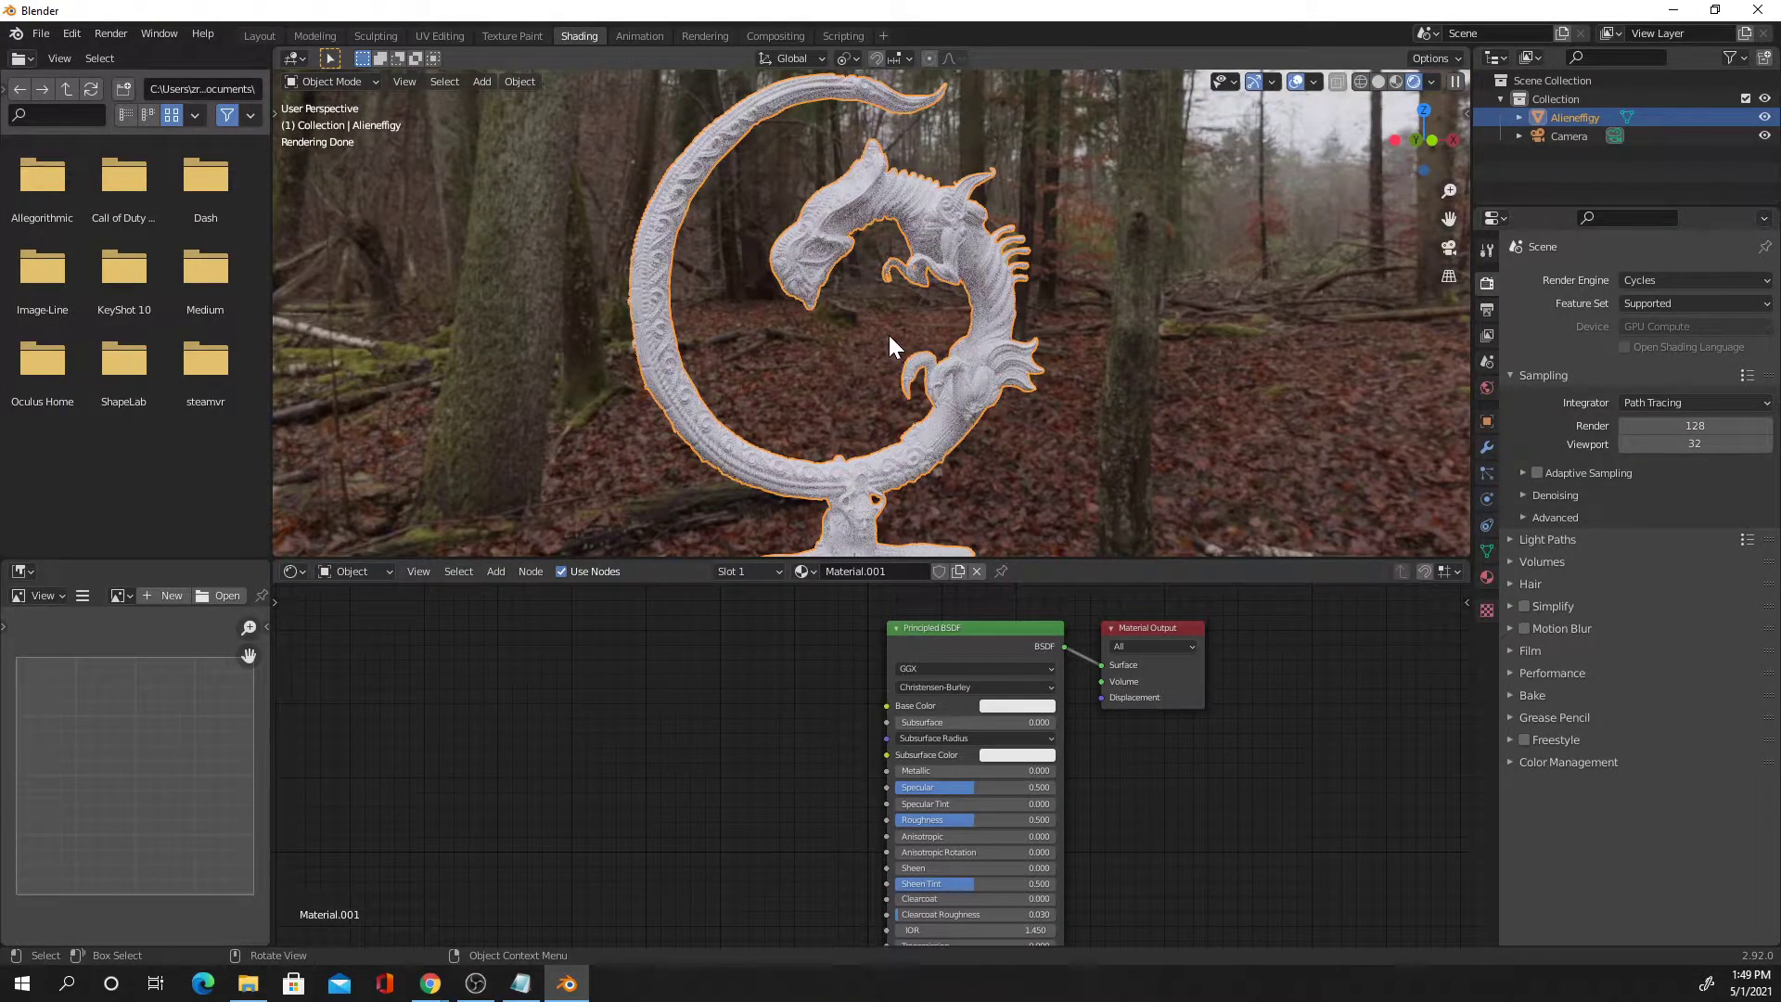
scroll(656, 325, up, 5)
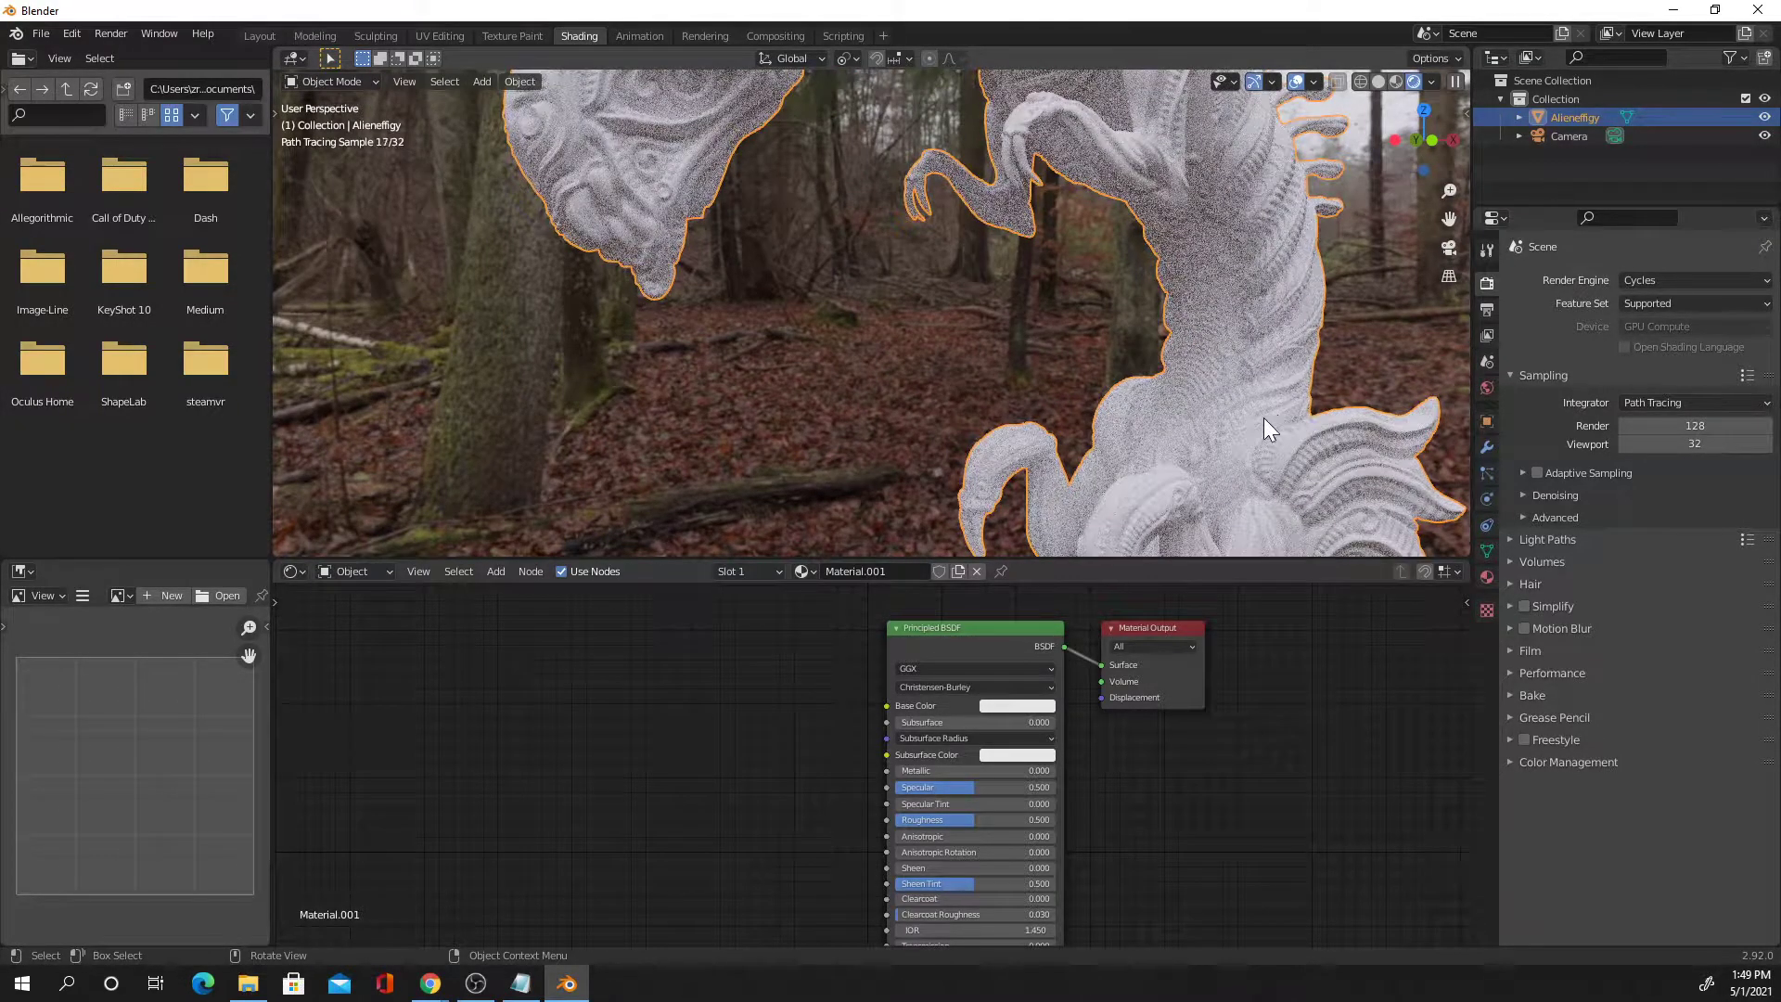
middle_drag(749, 230, 729, 271)
scroll(754, 286, down, 6)
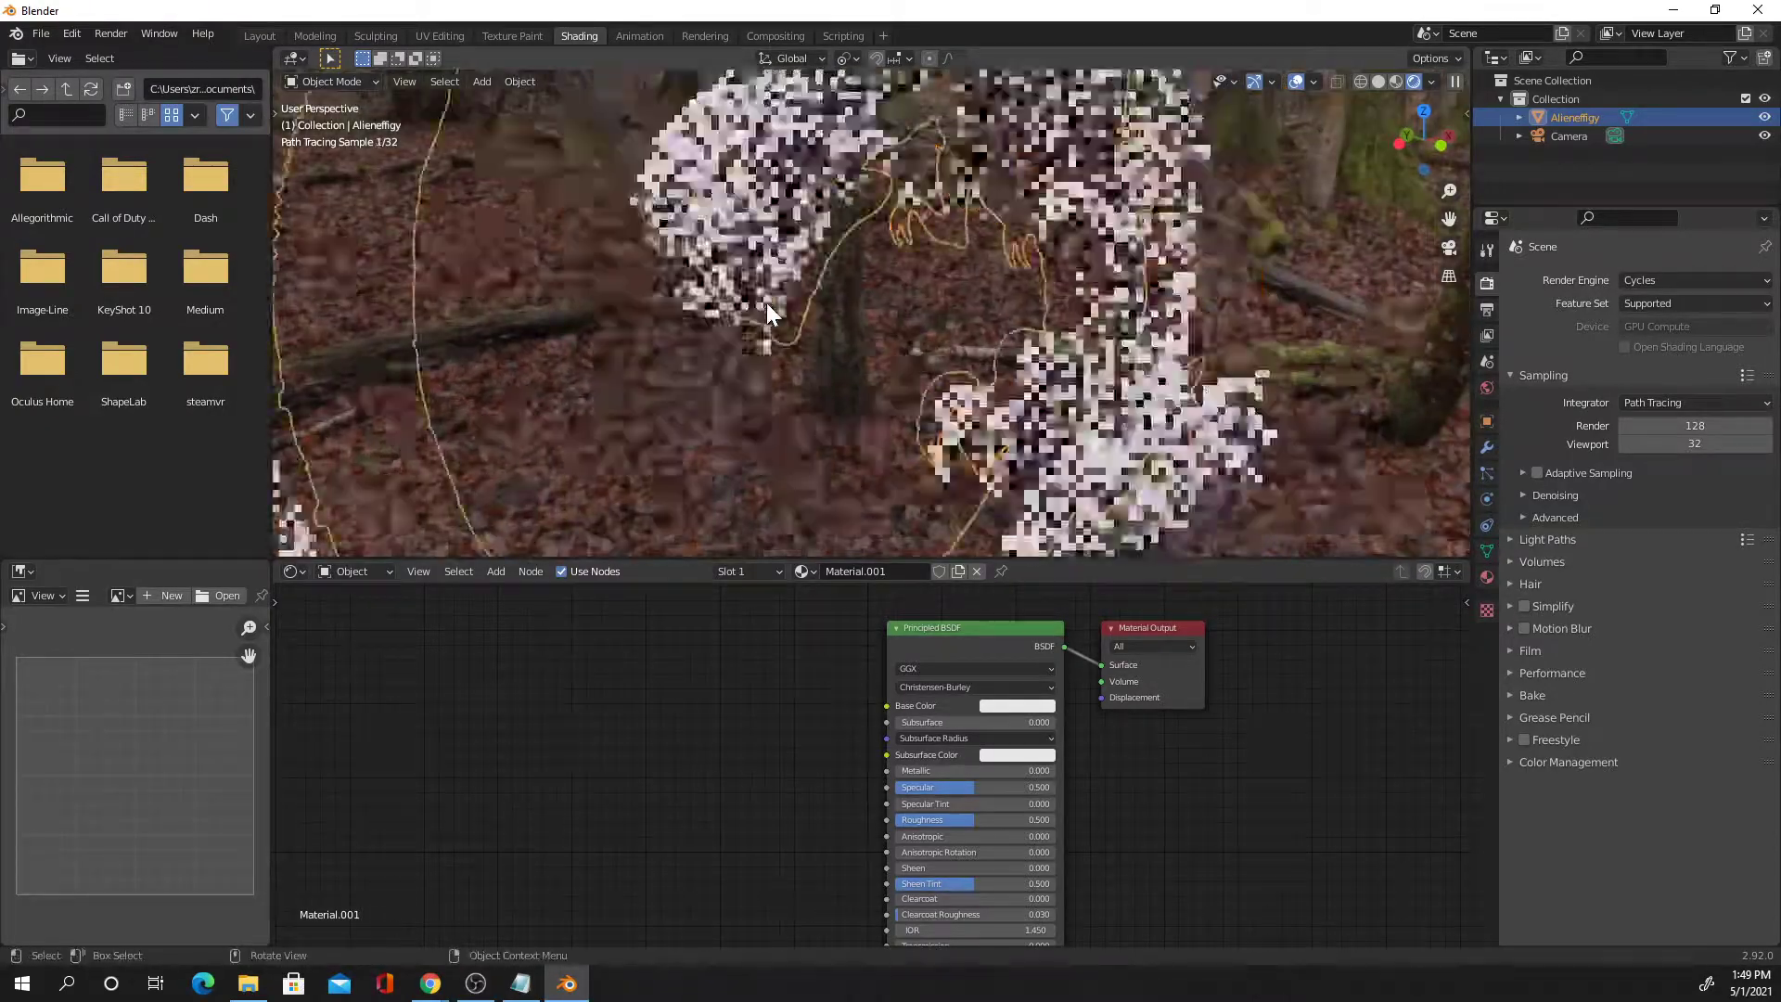
mouse_move(1021, 395)
middle_down()
mouse_move(977, 375)
mouse_move(1061, 408)
middle_up()
scroll(1060, 405, up, 1)
scroll(1060, 405, down, 2)
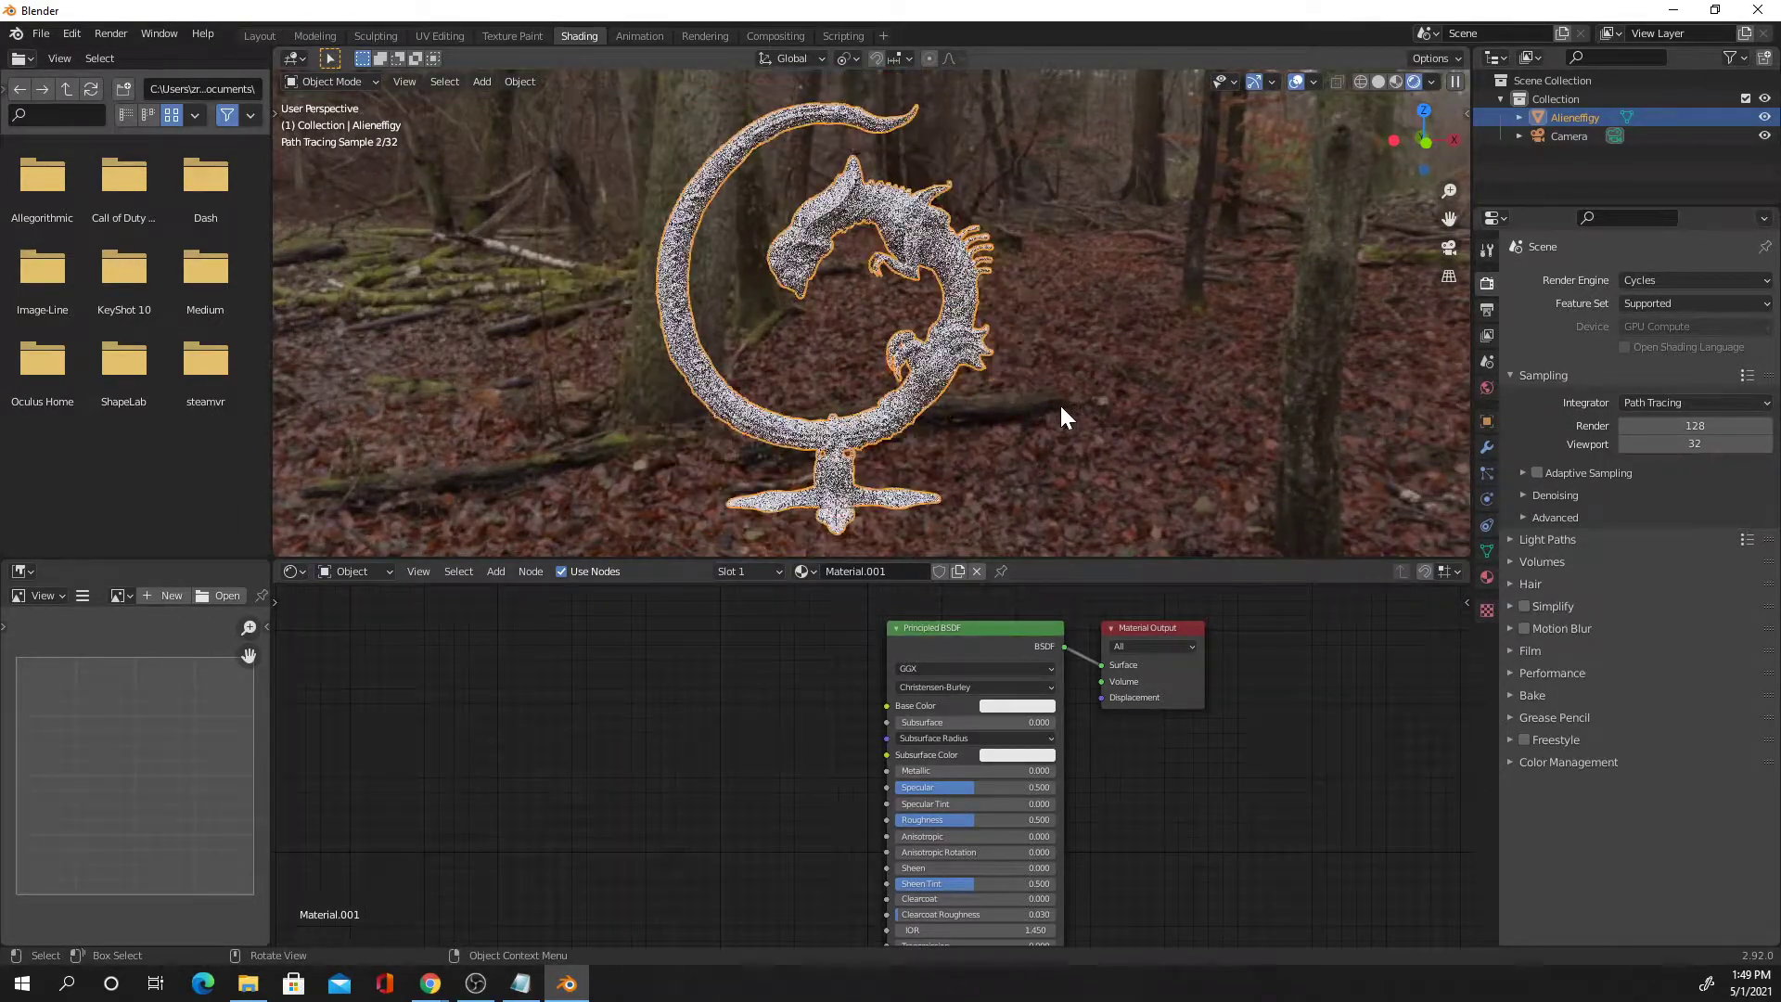
Add a Geometry node in front of the Principled BSDF, leaving room for another node between them
key(shift+a)
click(631, 710)
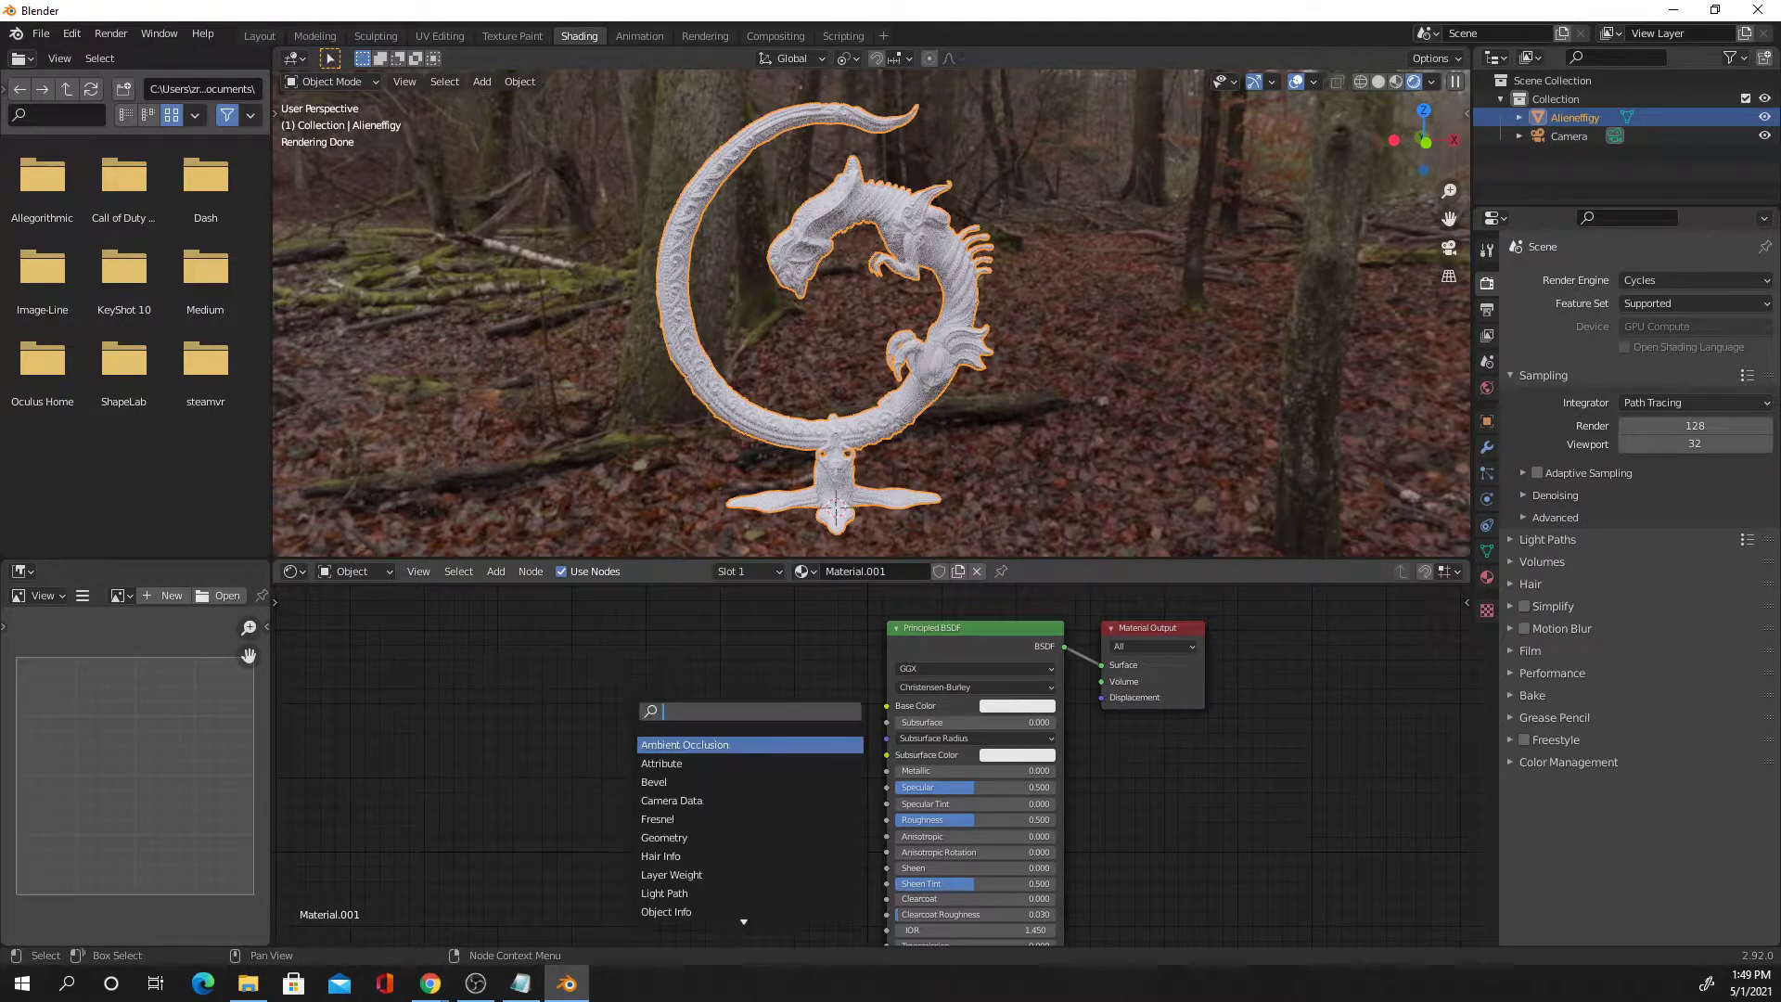
text(geo)
key(Return)
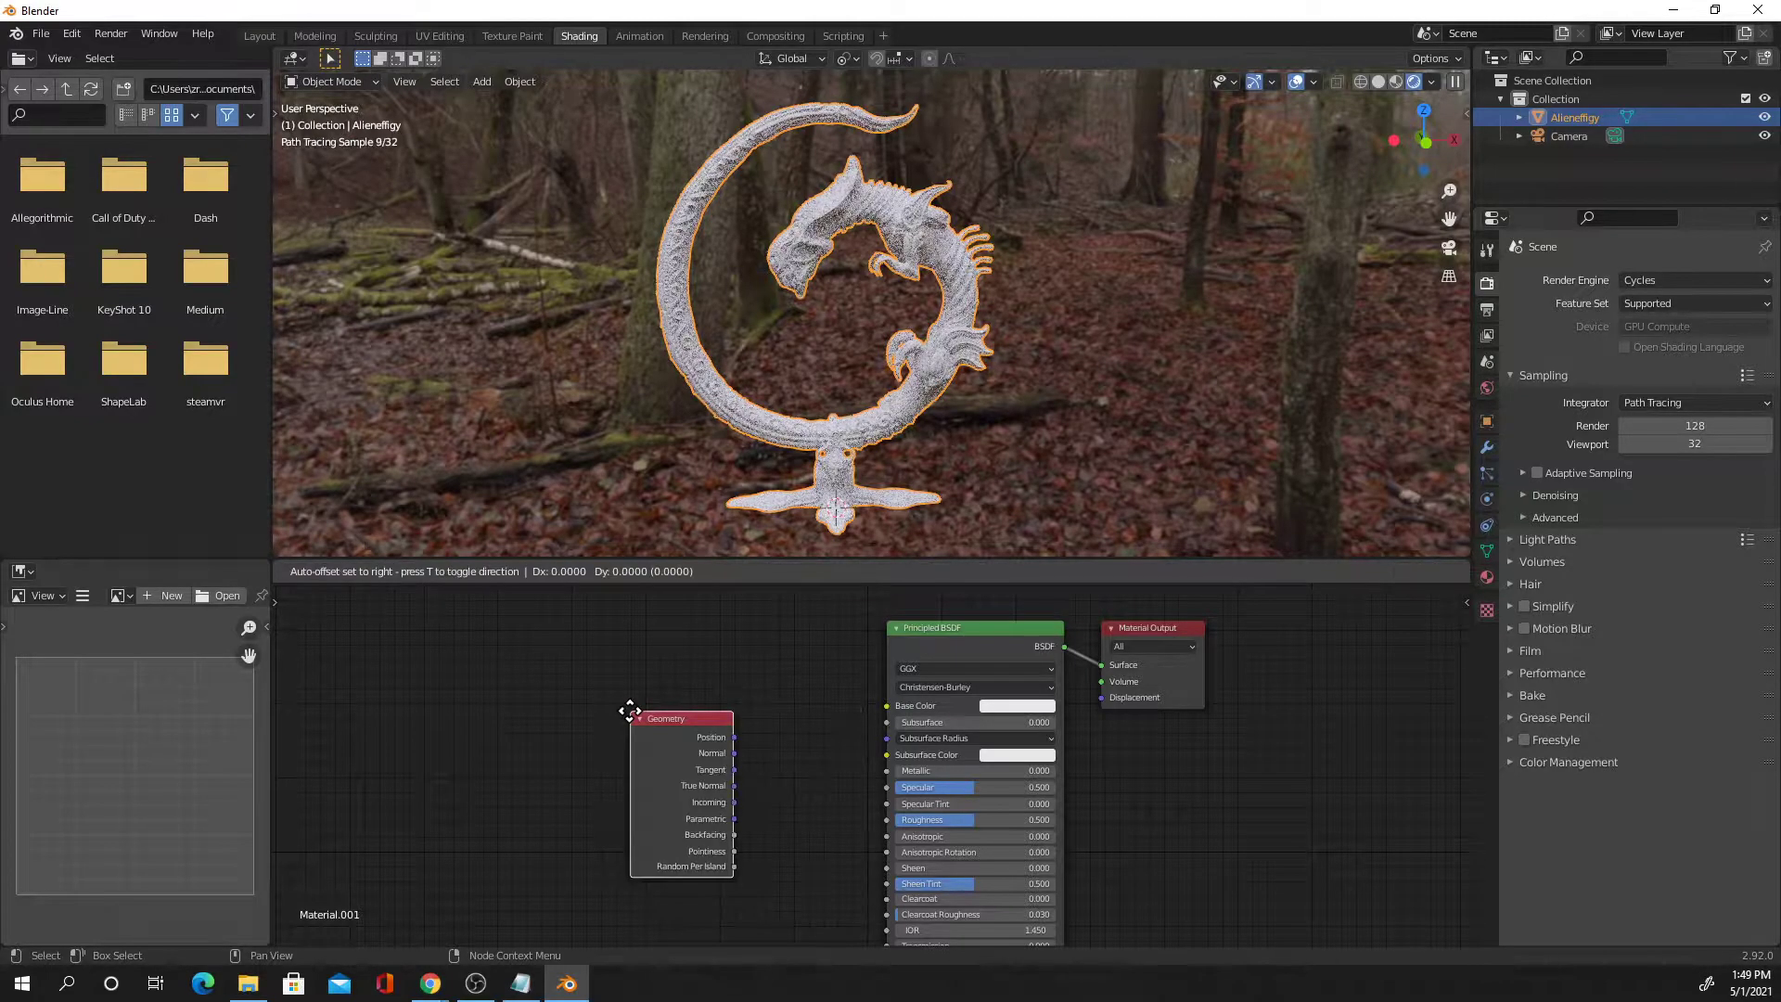
click(530, 657)
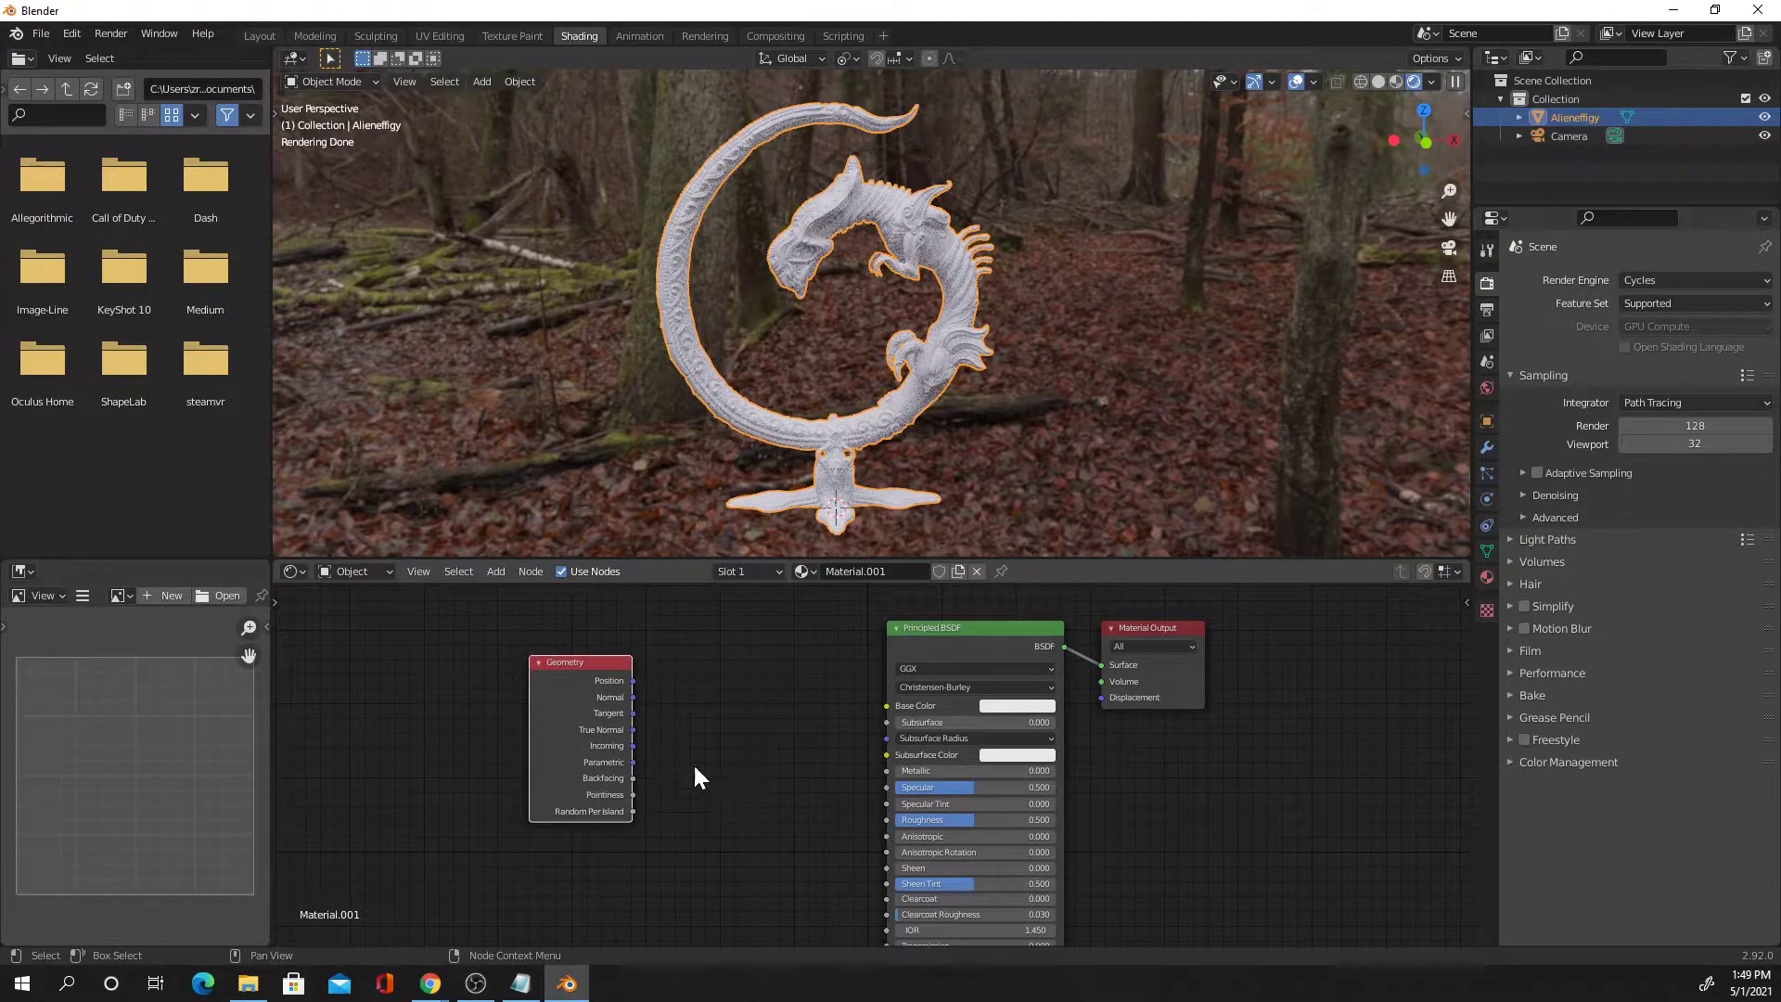
drag(570, 658, 531, 633)
click(661, 675)
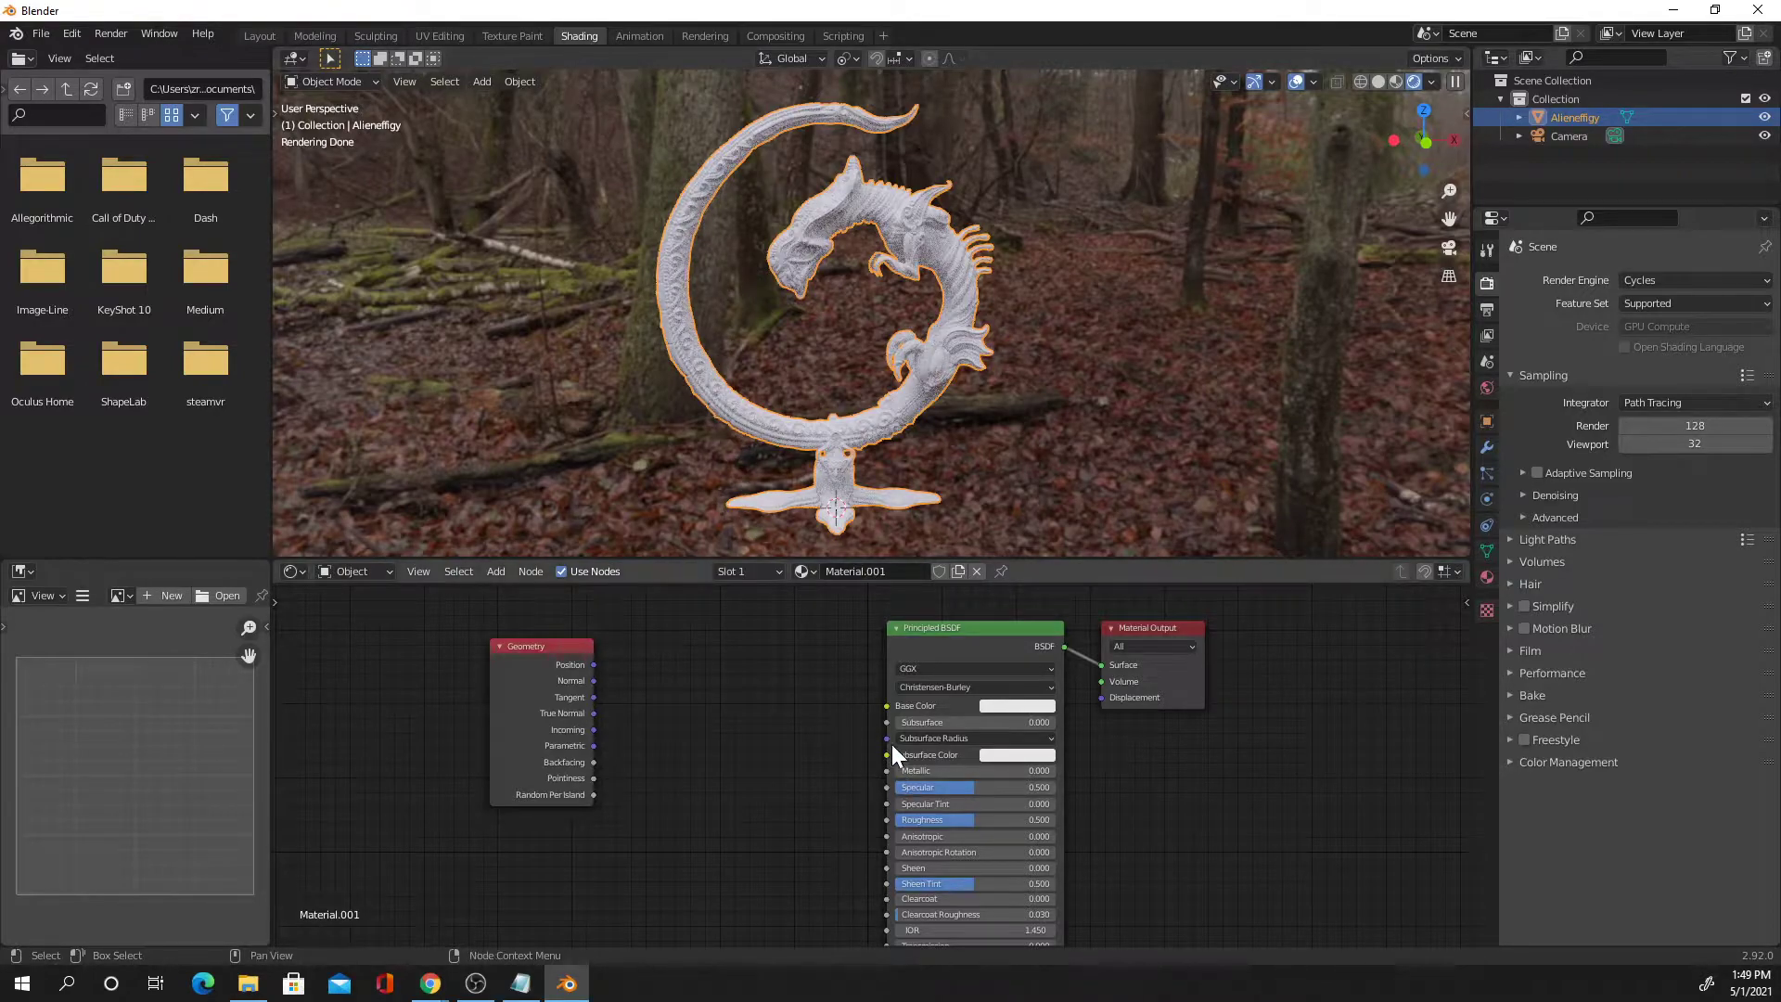
Add a ColorRamp node, connecting the Geometry node's Pointiness to its Fac input and its Color output to the Principled BSDF's Base Color
key(shift+a)
click(689, 704)
text(color)
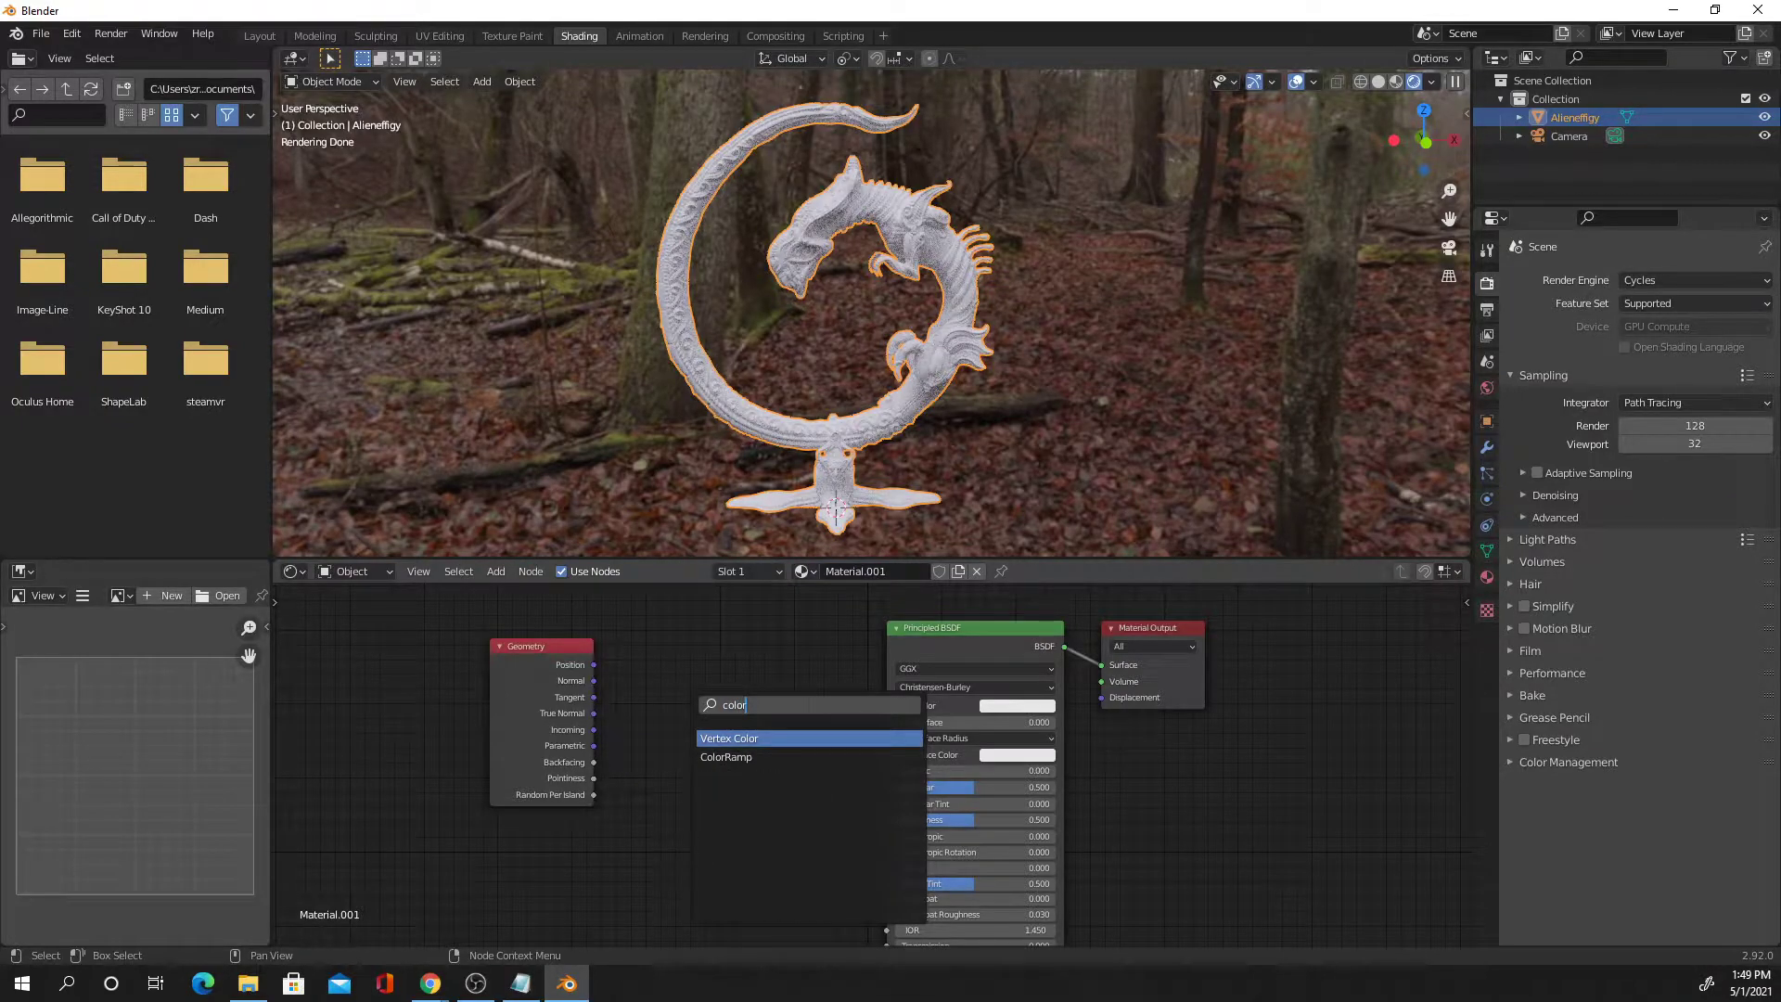
key(Down)
key(Return)
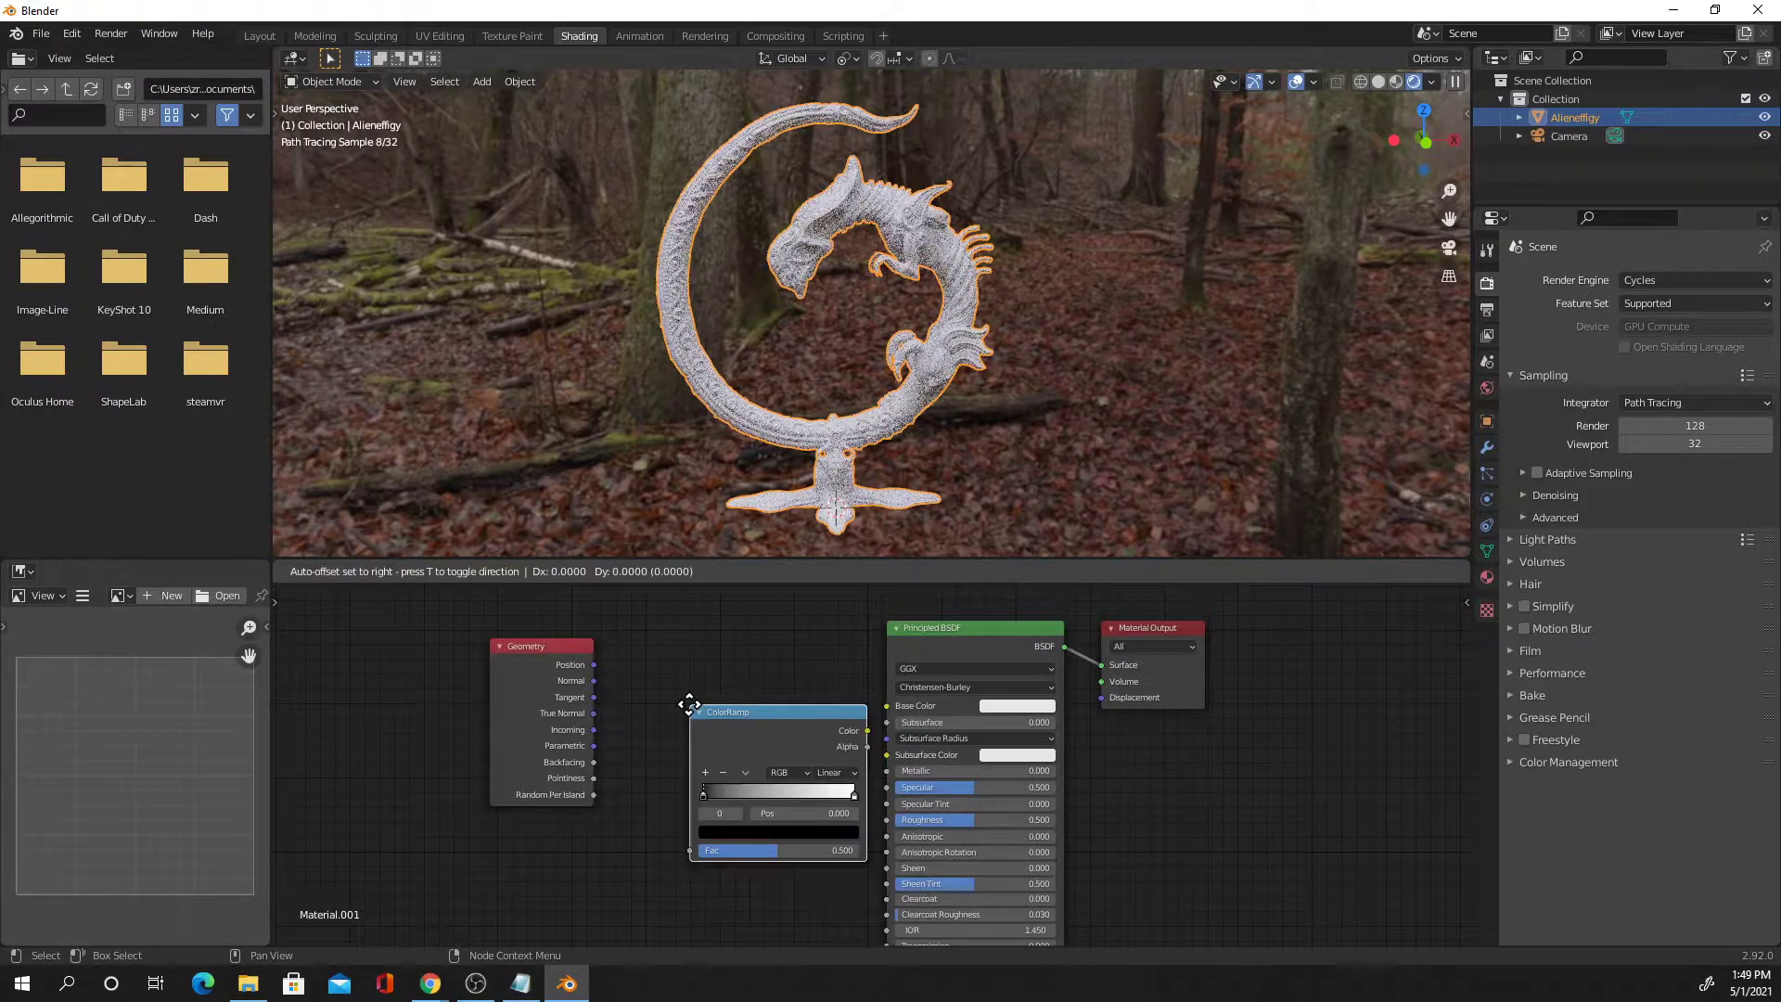
click(637, 655)
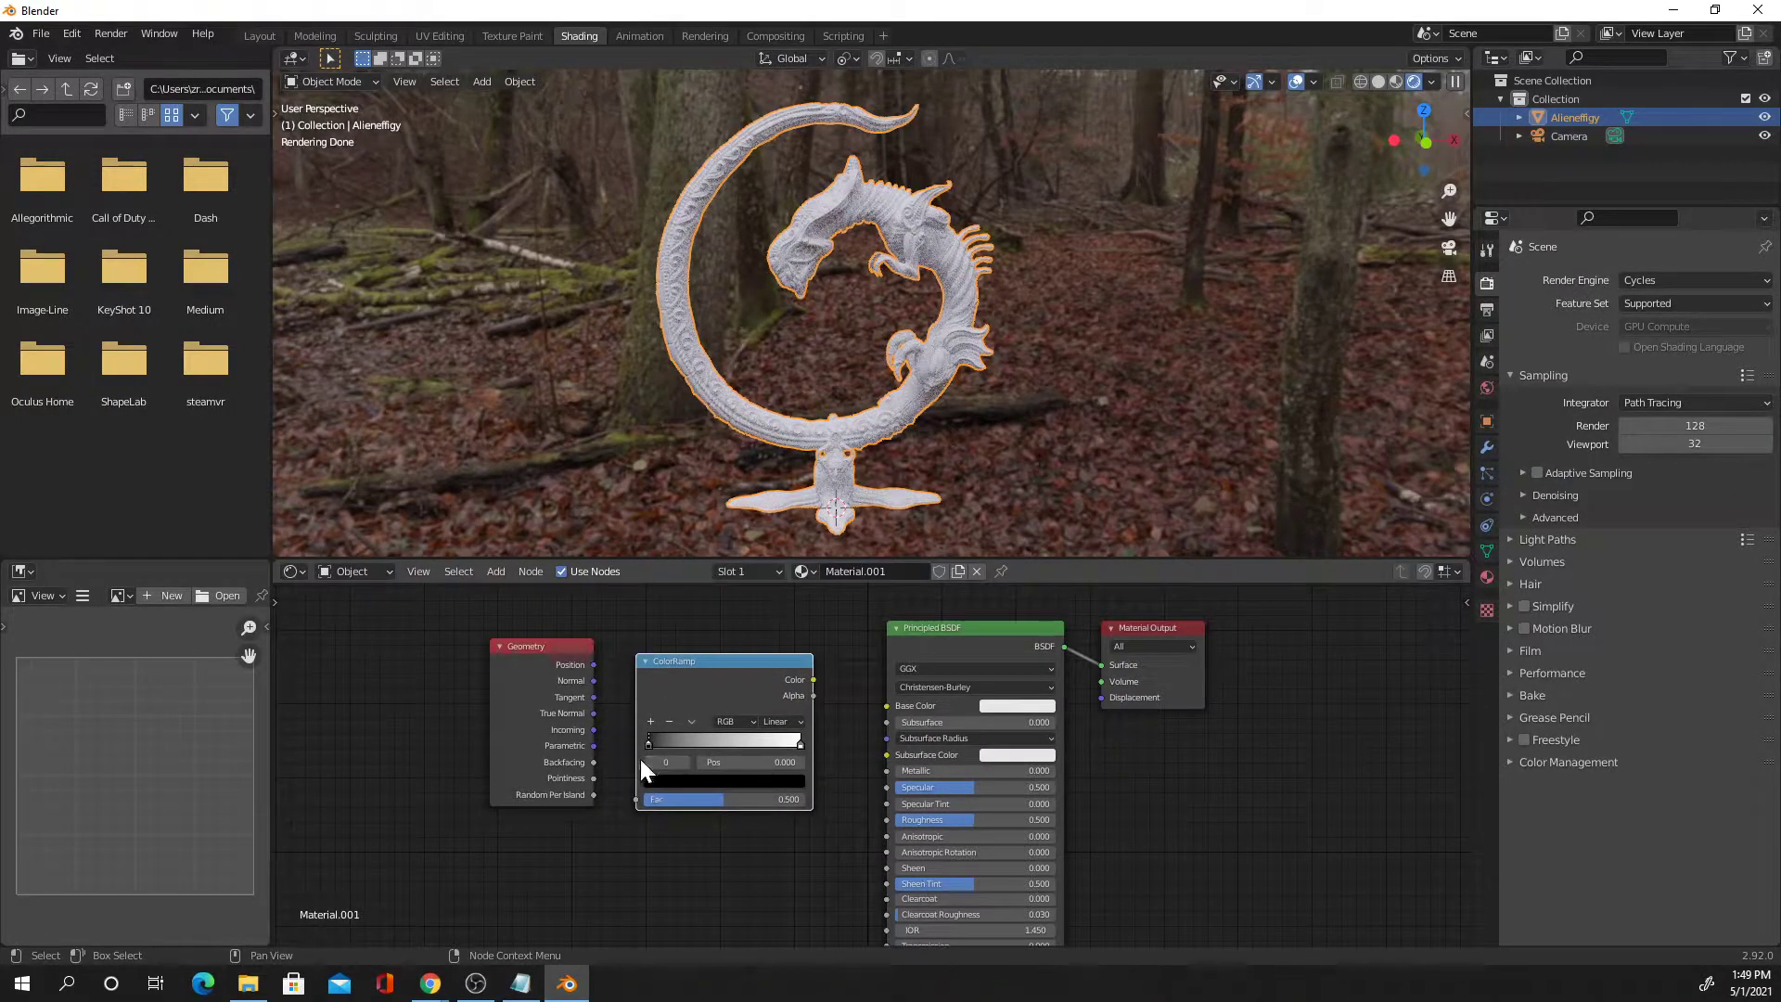
drag(594, 779, 638, 799)
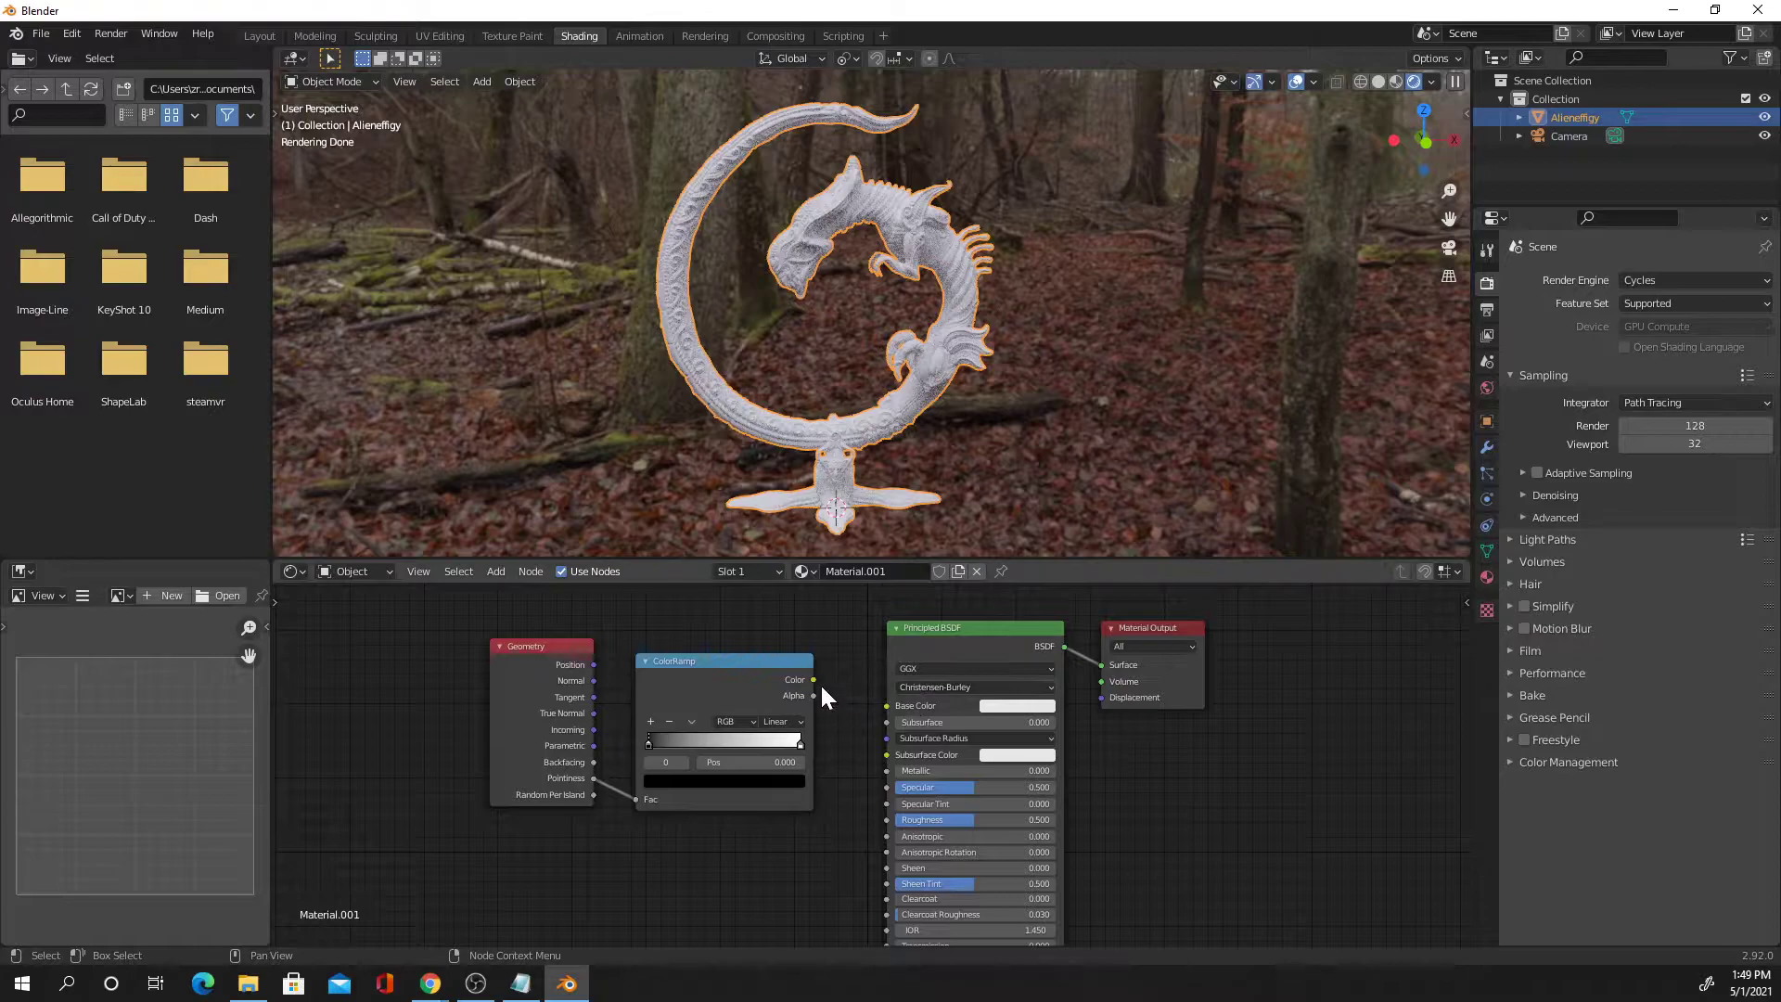
drag(814, 681, 845, 698)
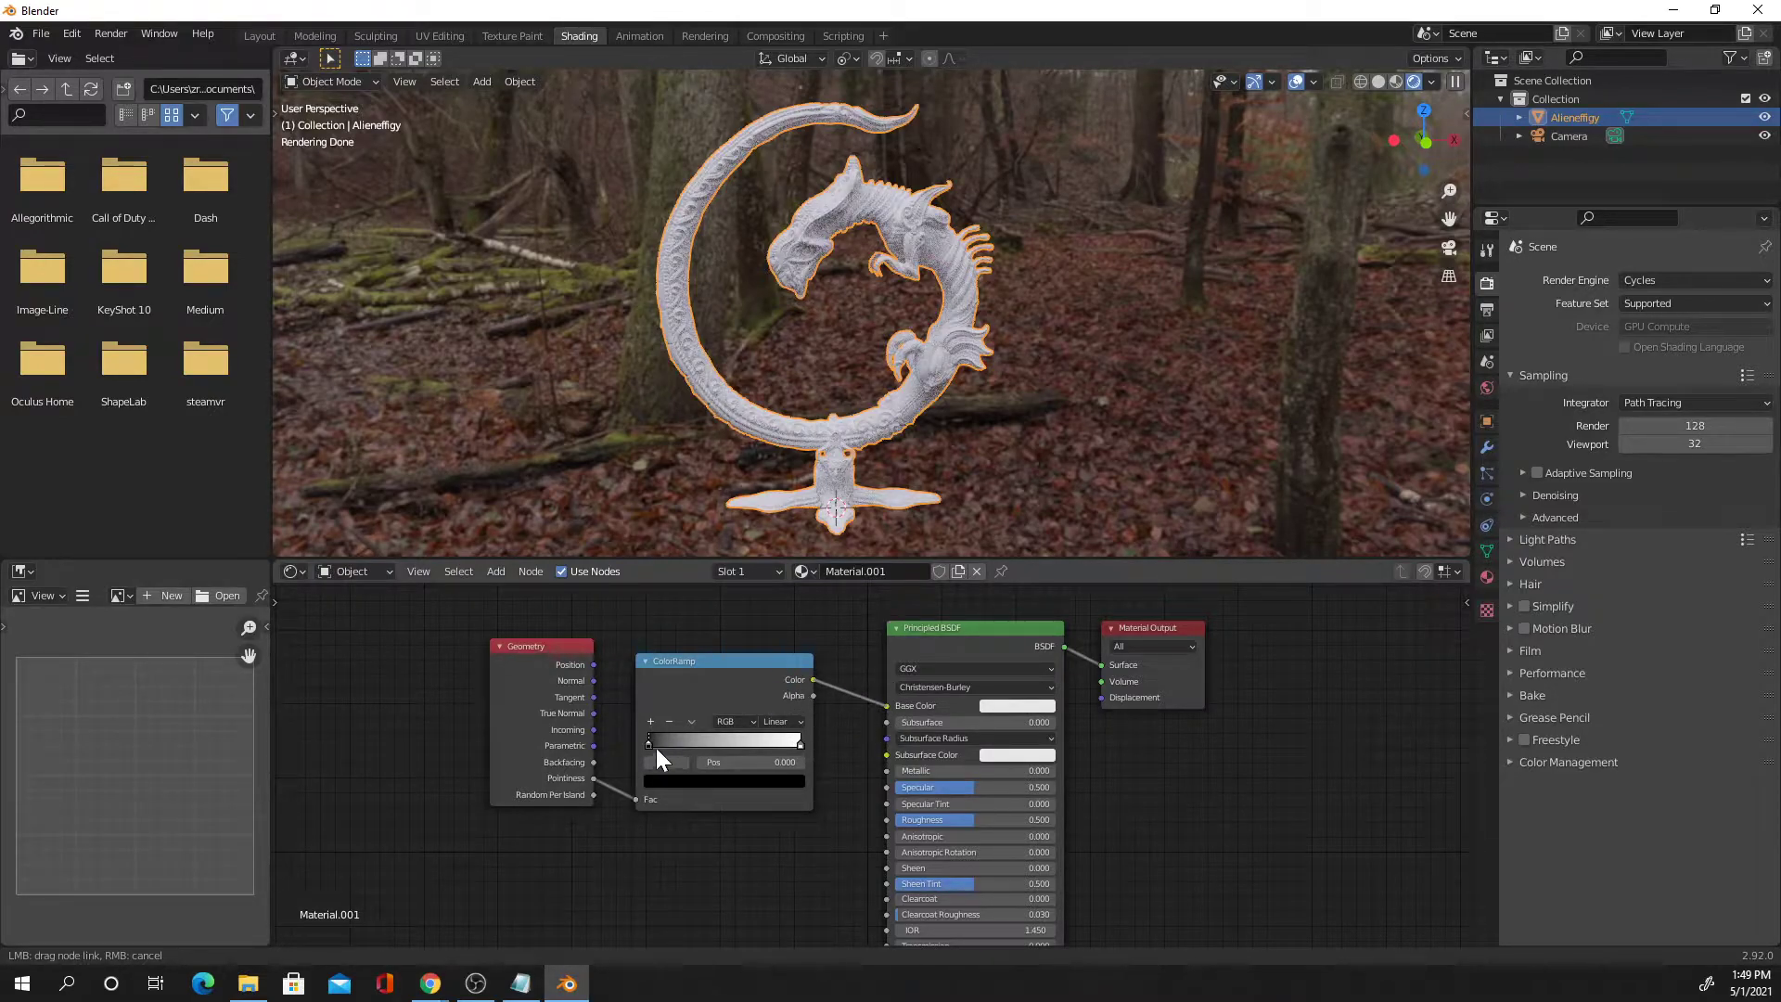
Tighten the ColorRamp by moving its black stop to about 0.495 and its white stop to about 0.555
drag(649, 744, 704, 747)
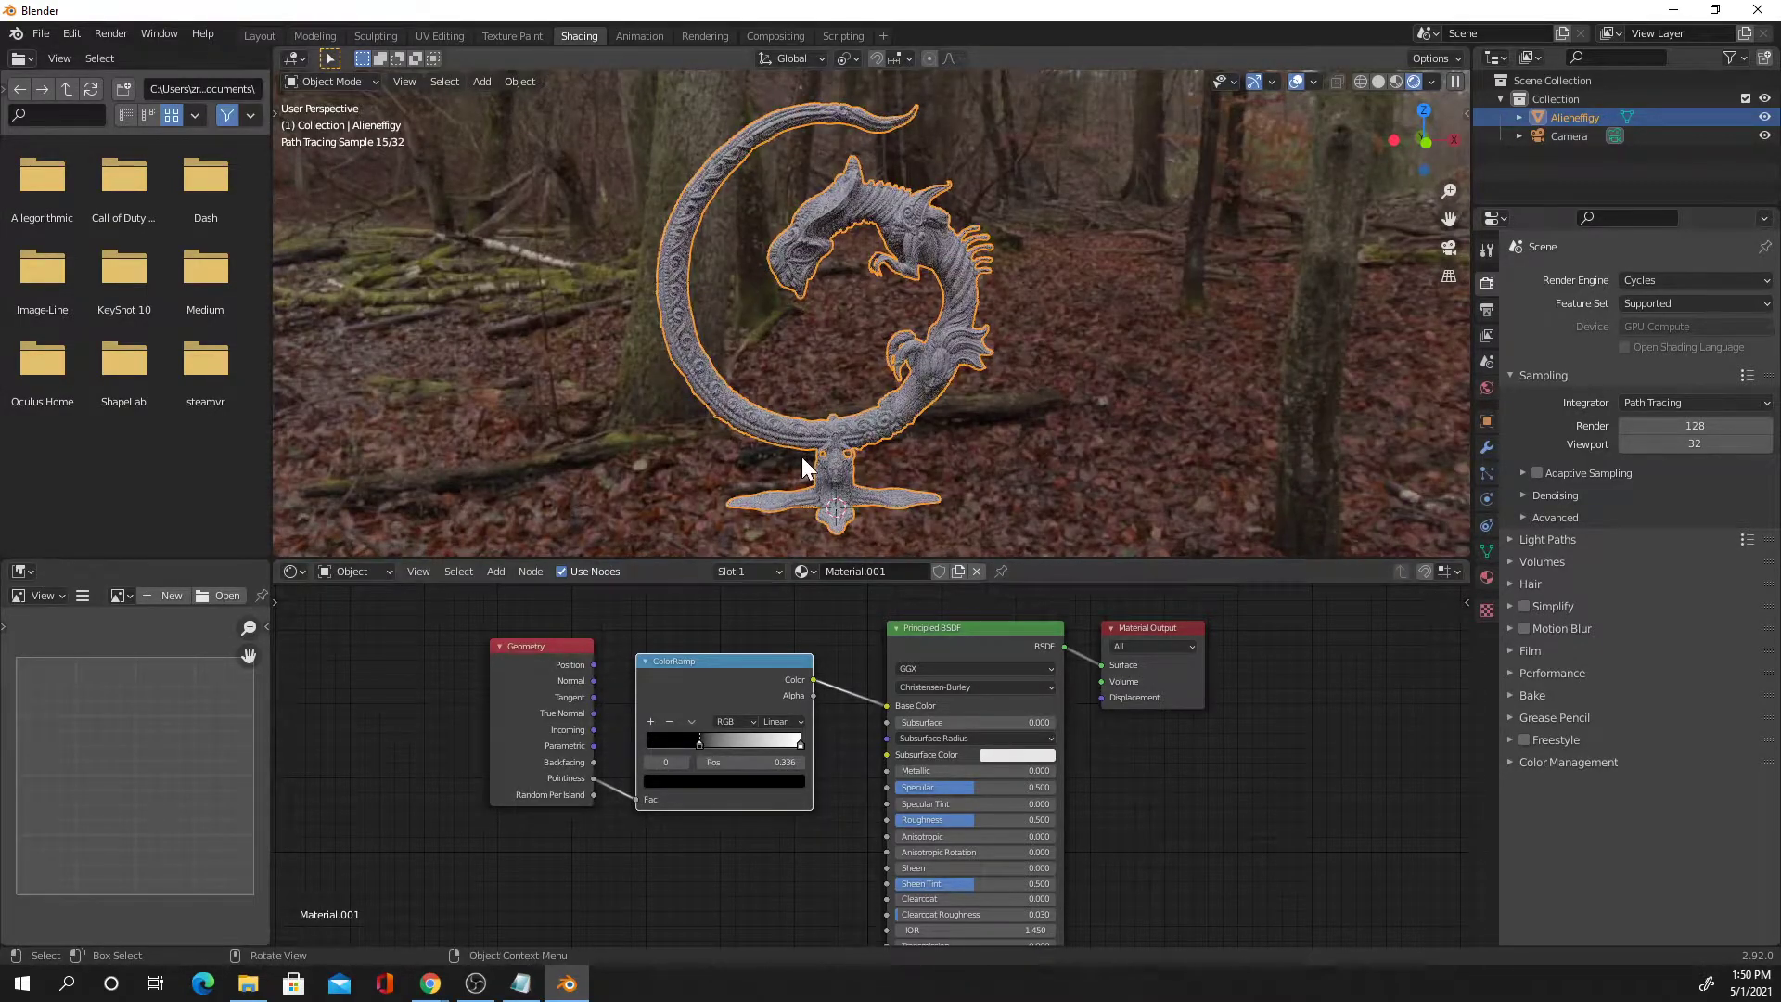
scroll(802, 456, up, 4)
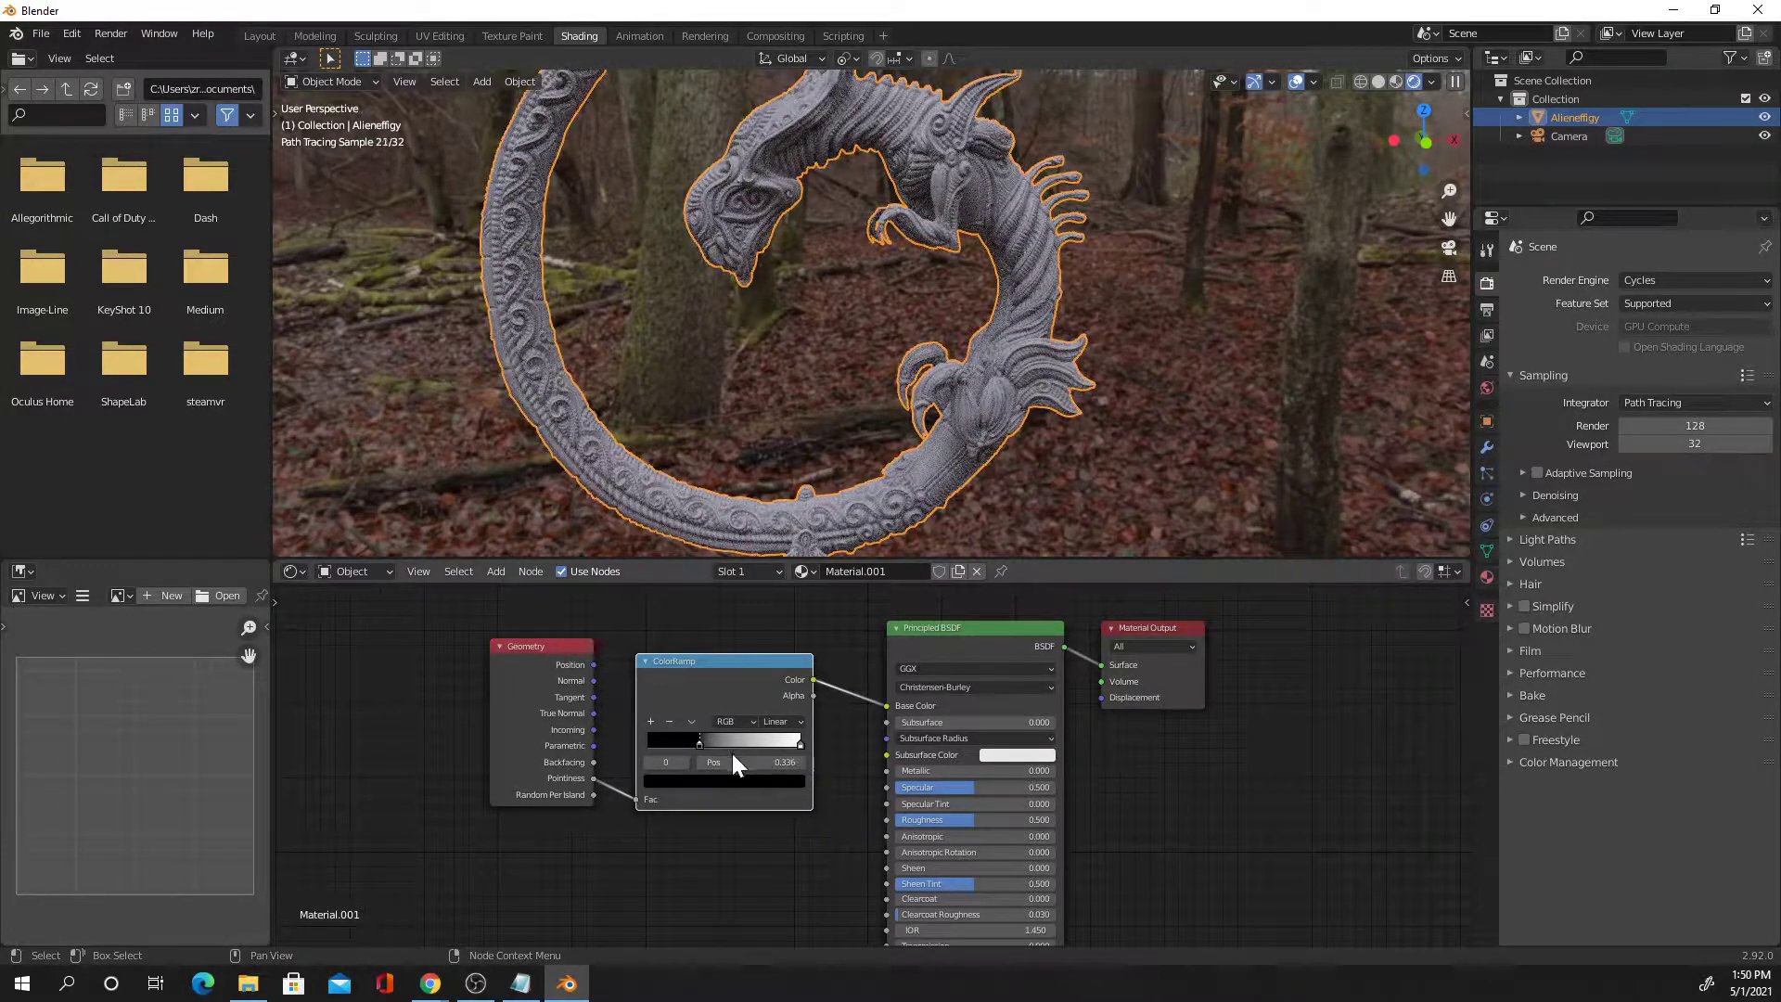
mouse_move(700, 748)
mouse_down()
mouse_move(791, 746)
mouse_move(724, 744)
mouse_up()
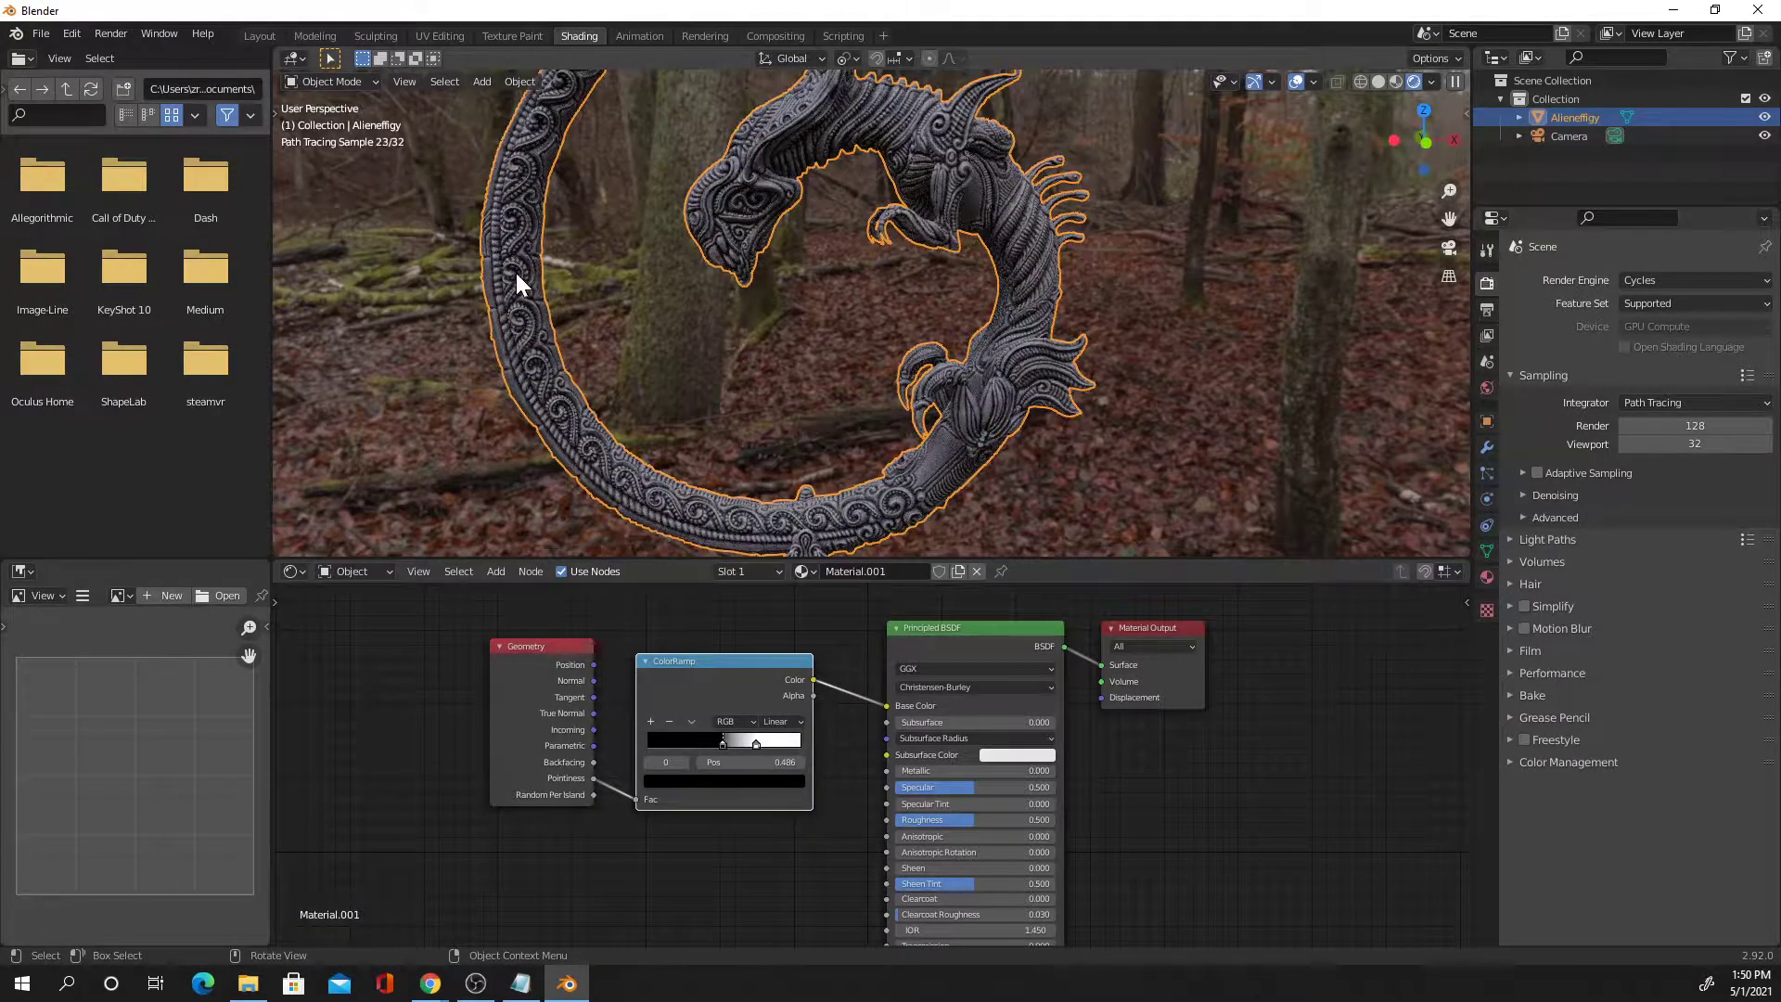
drag(755, 742, 728, 743)
middle_drag(627, 462, 915, 510)
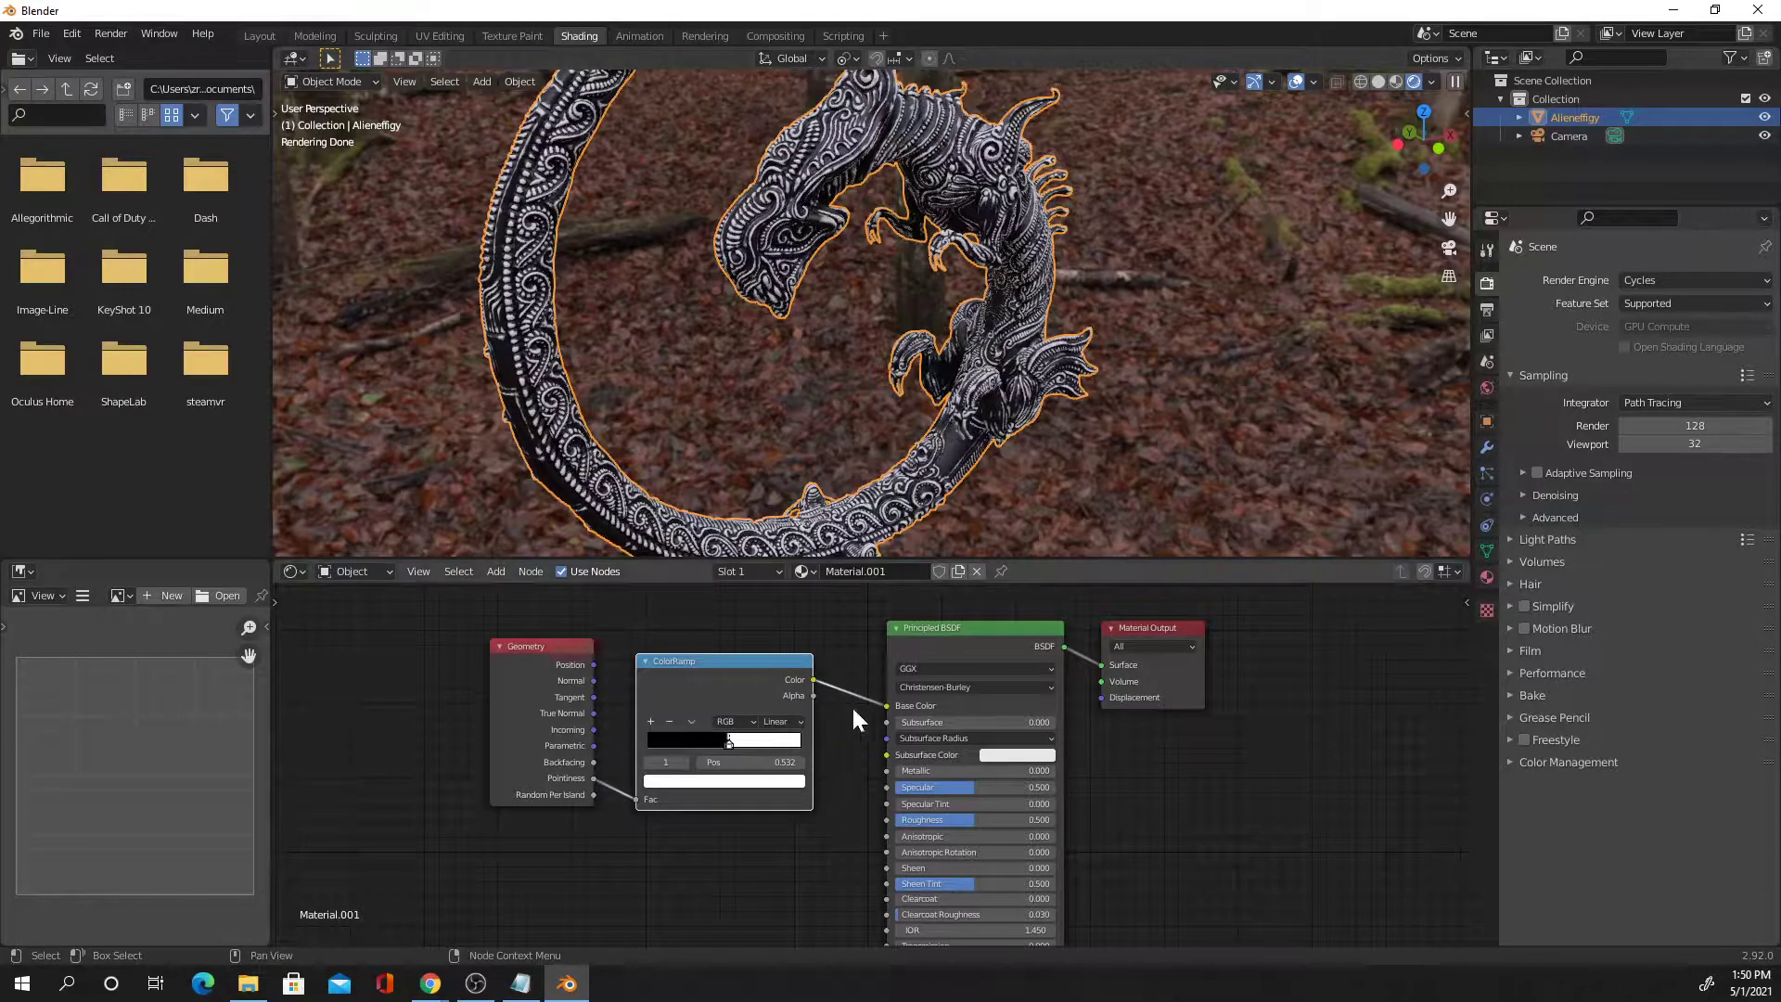
mouse_move(730, 746)
mouse_down()
mouse_move(755, 744)
mouse_move(719, 747)
mouse_up()
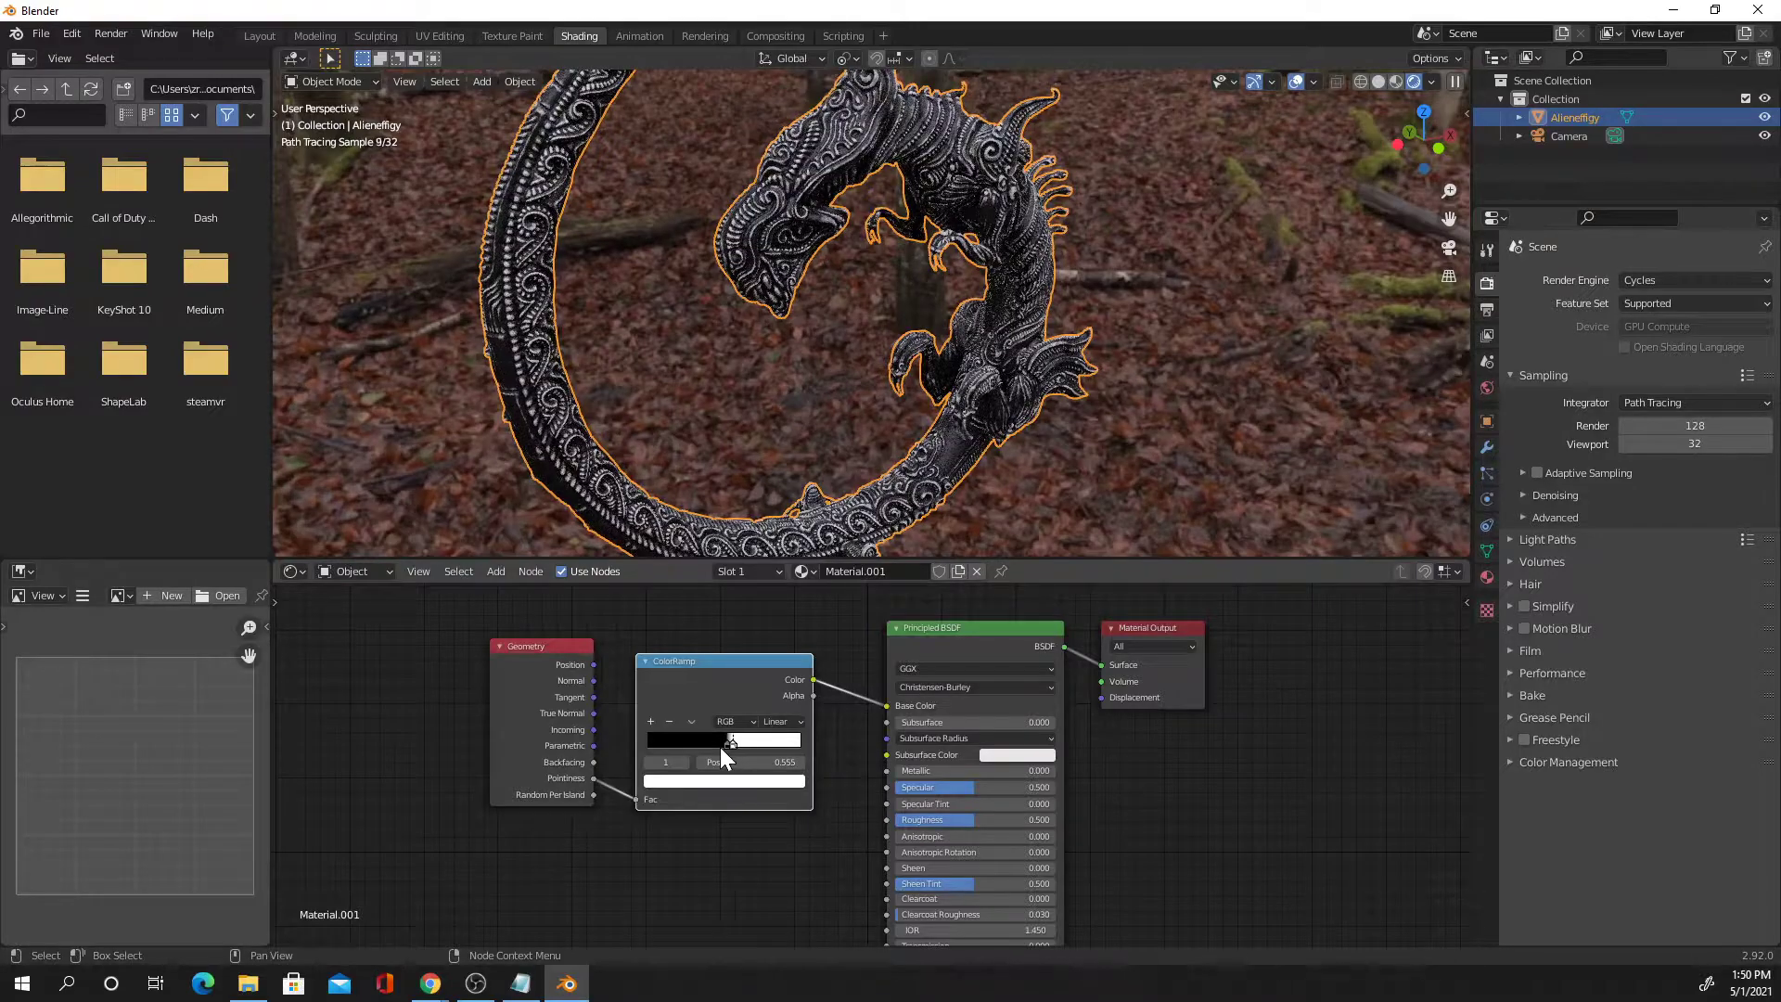
click(726, 743)
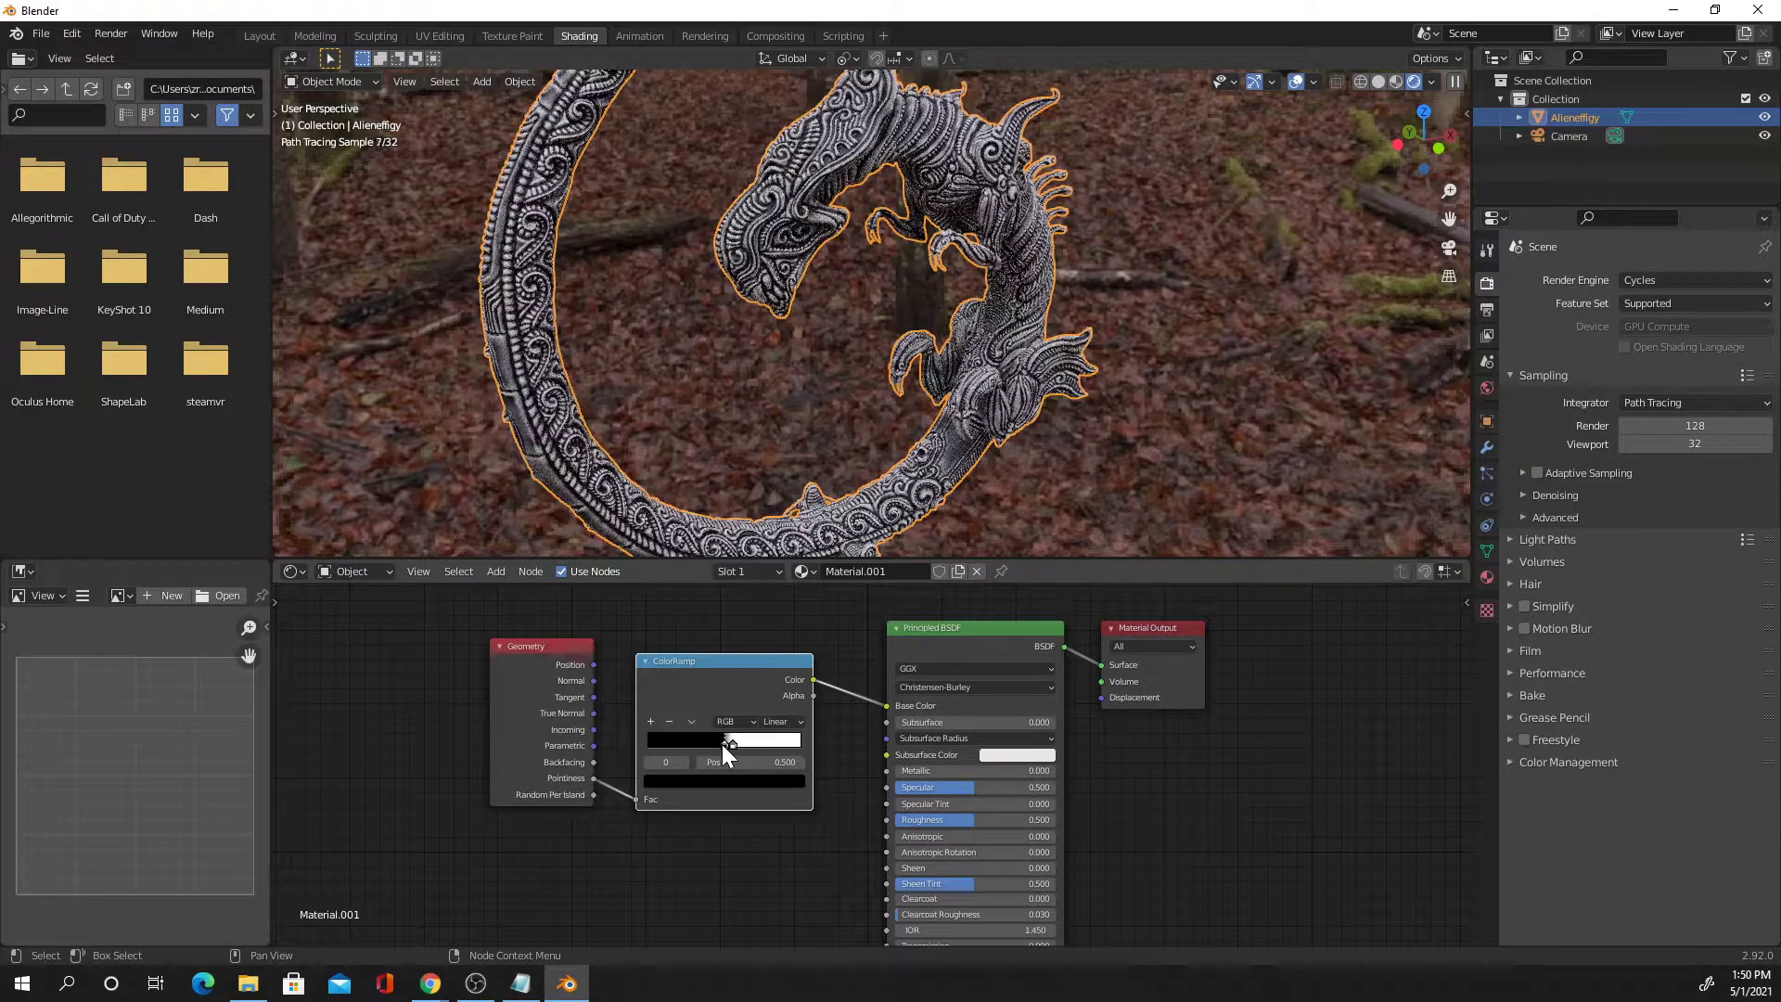
drag(721, 744, 718, 744)
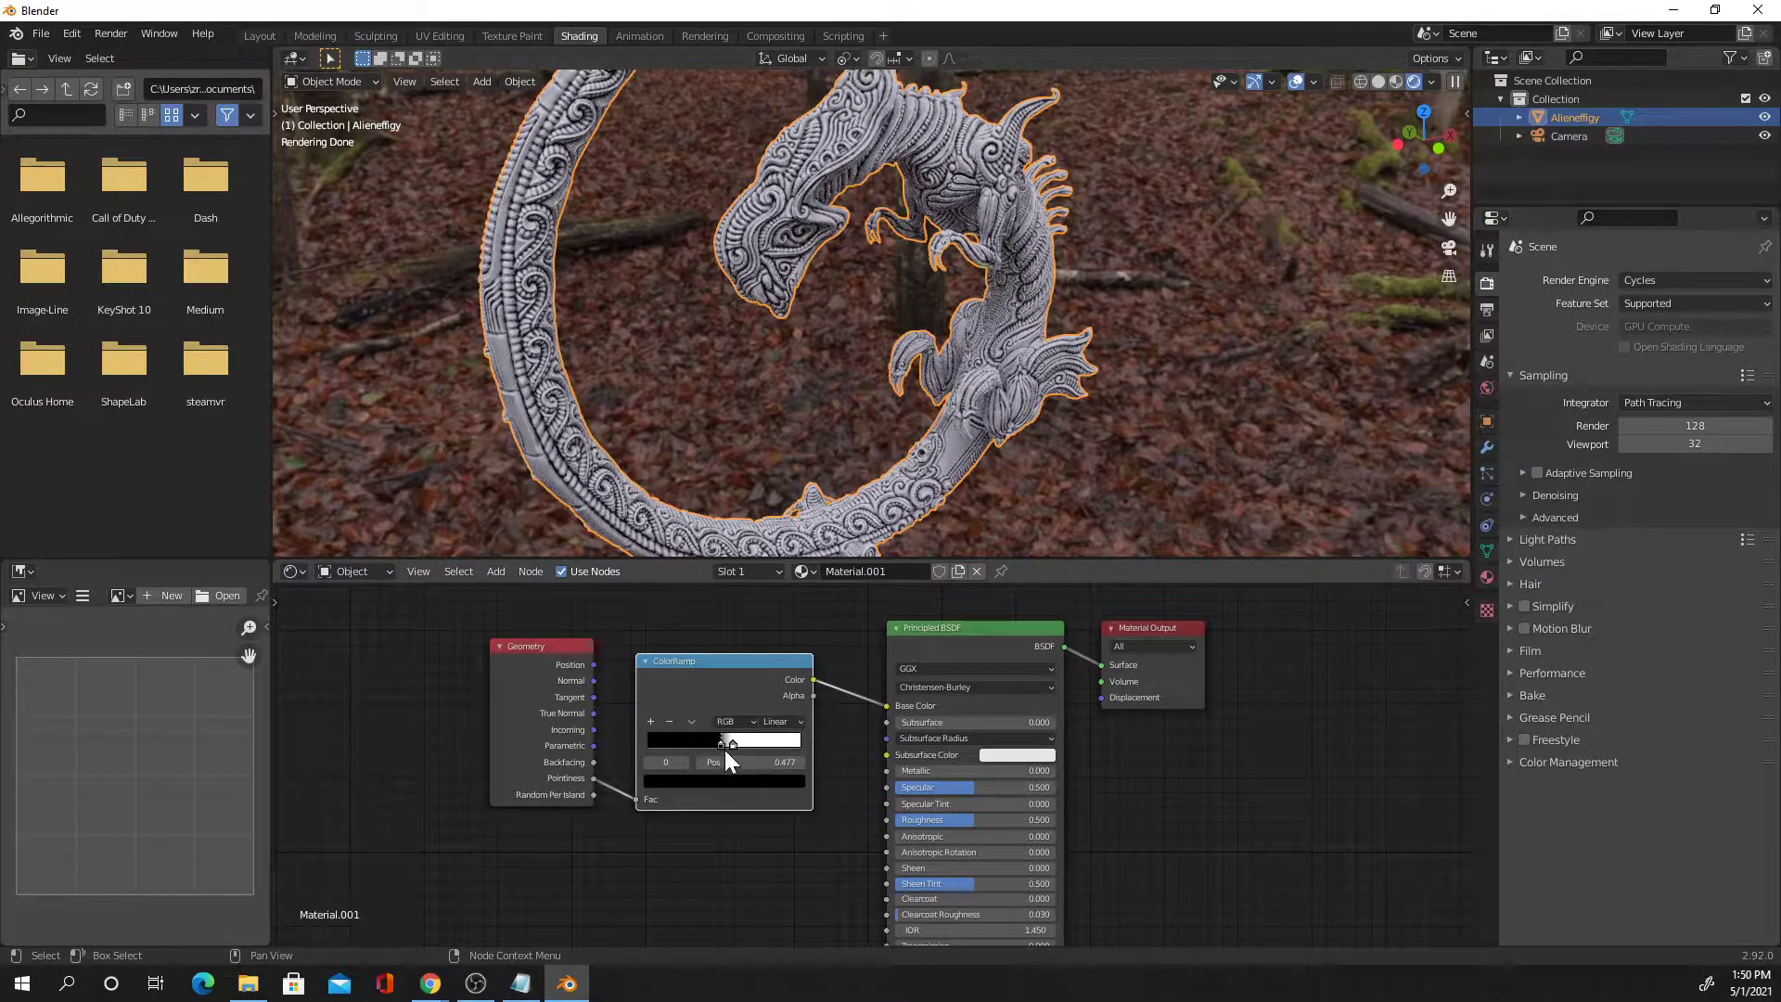
drag(722, 745, 725, 744)
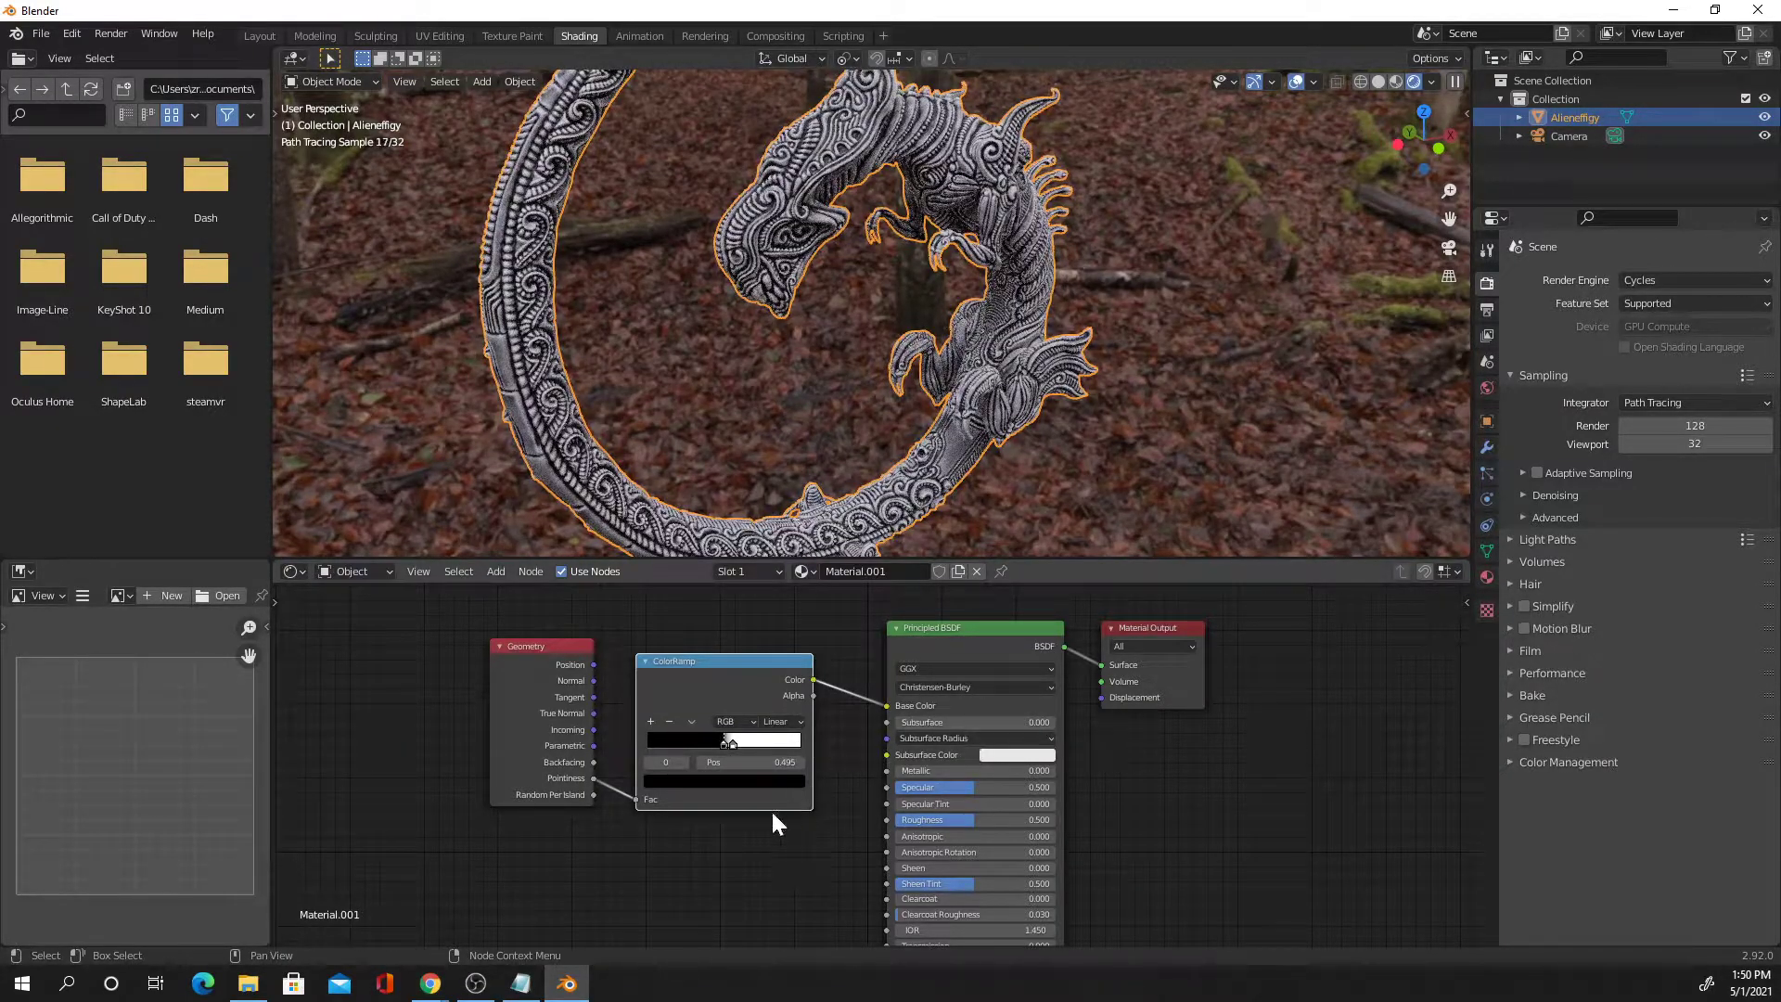
Change the color of the ColorRamp's white stop to a light golden orange
click(734, 743)
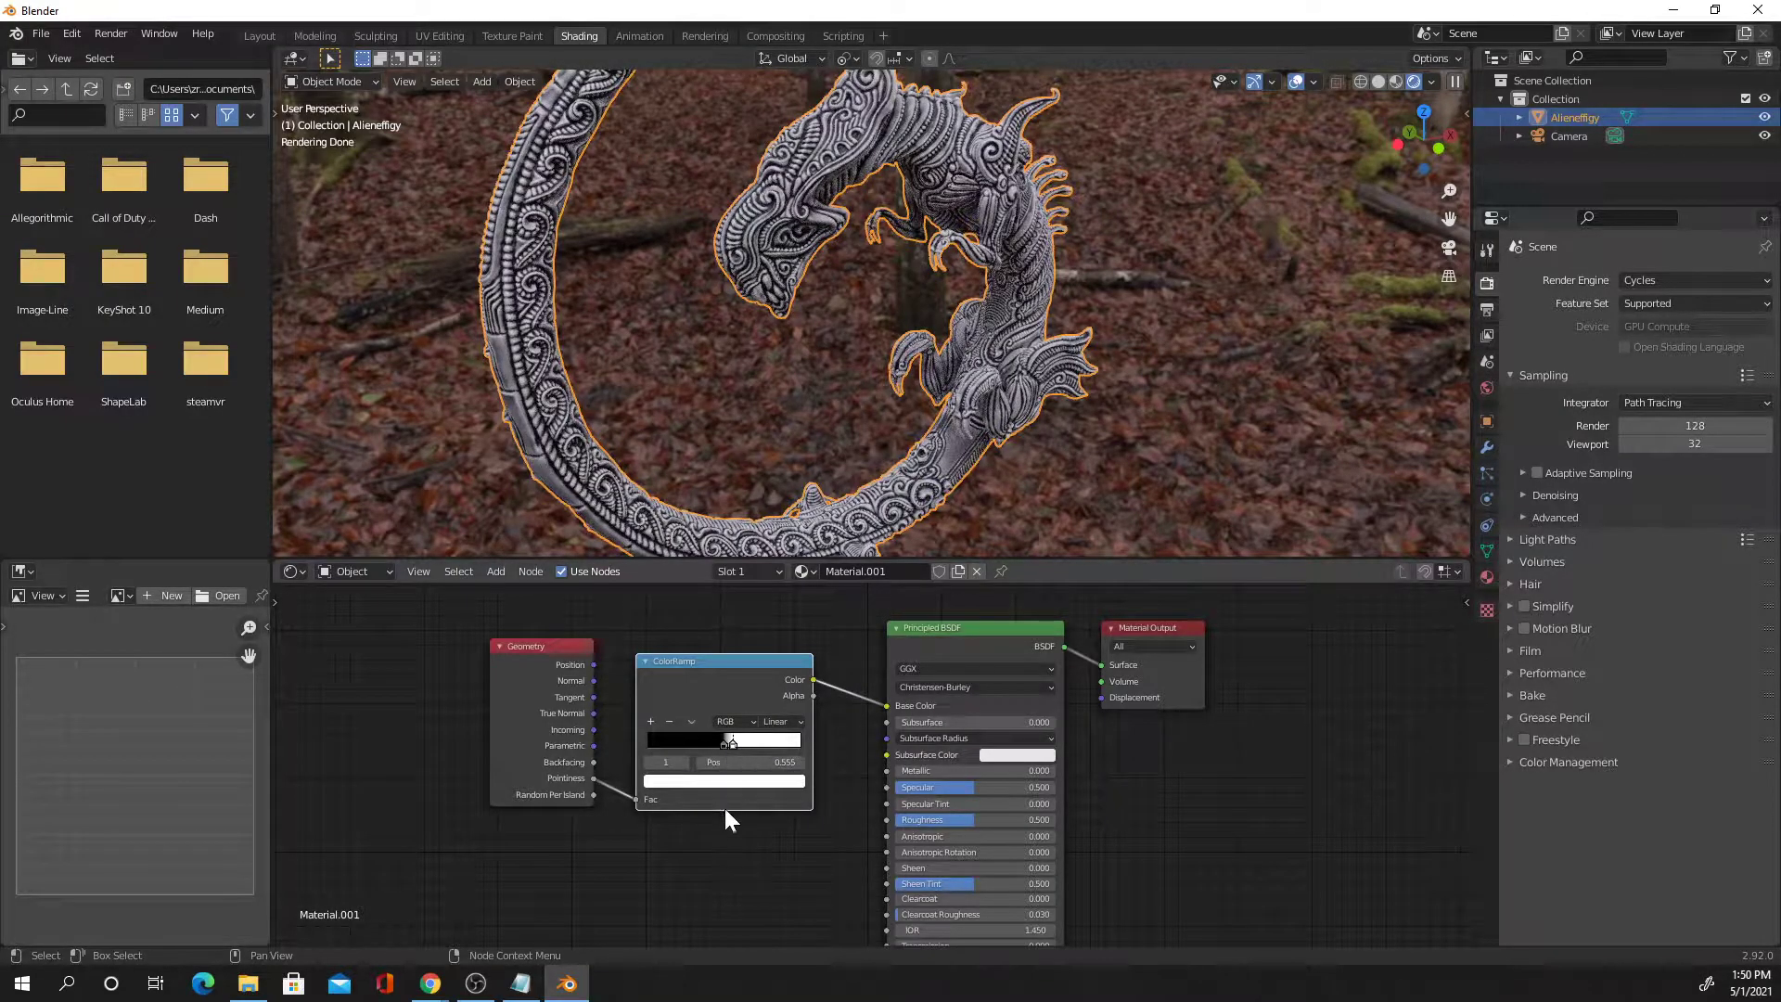
click(722, 781)
click(690, 651)
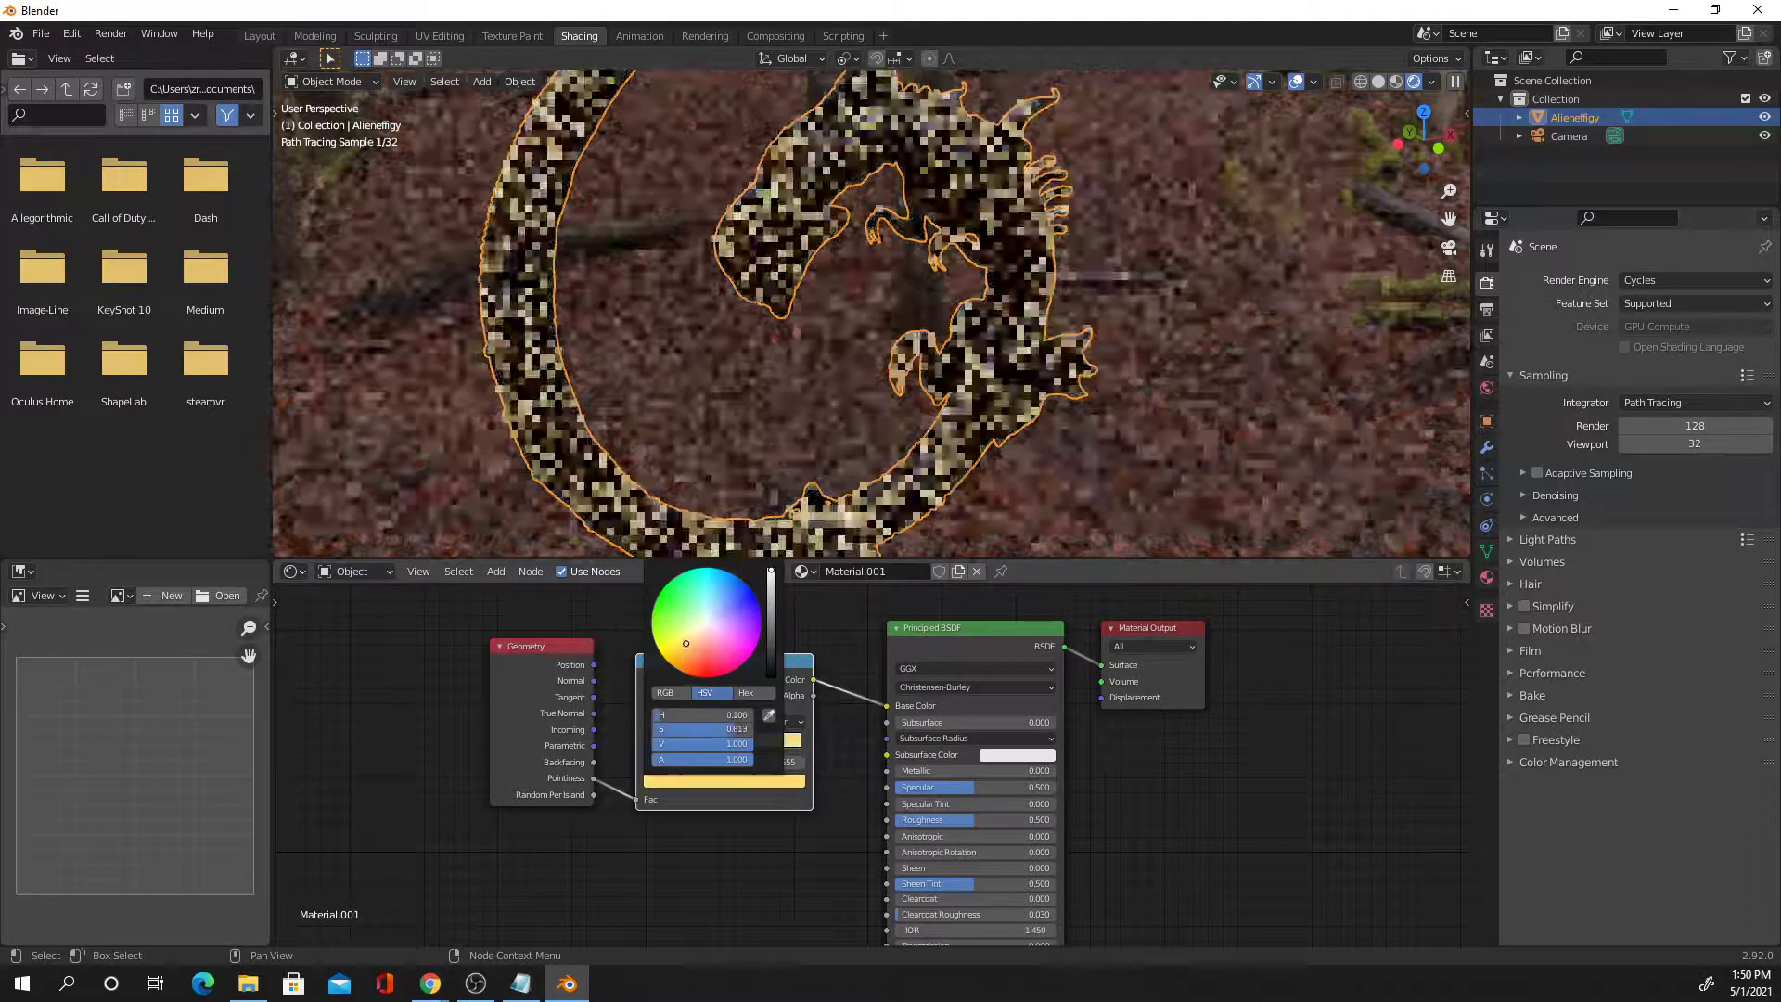
click(687, 646)
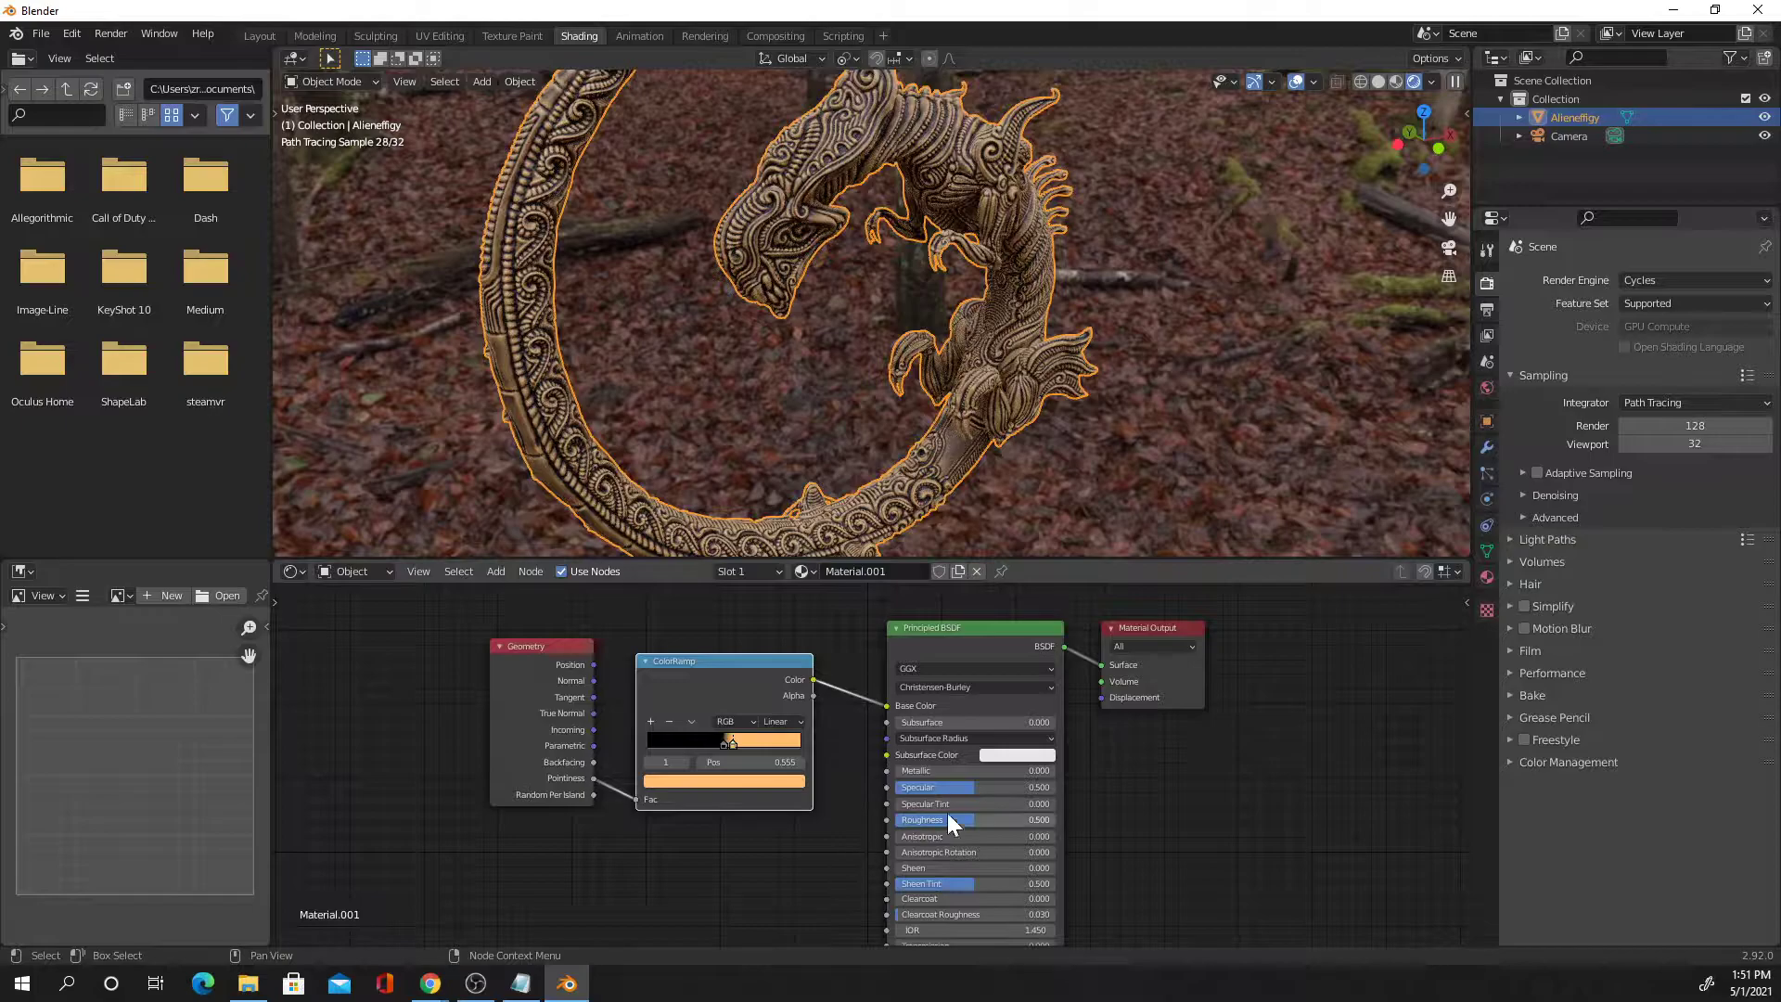
Set the Principled BSDF's Metallic to about 0.632 and its Roughness to about 0.205
drag(938, 769, 915, 822)
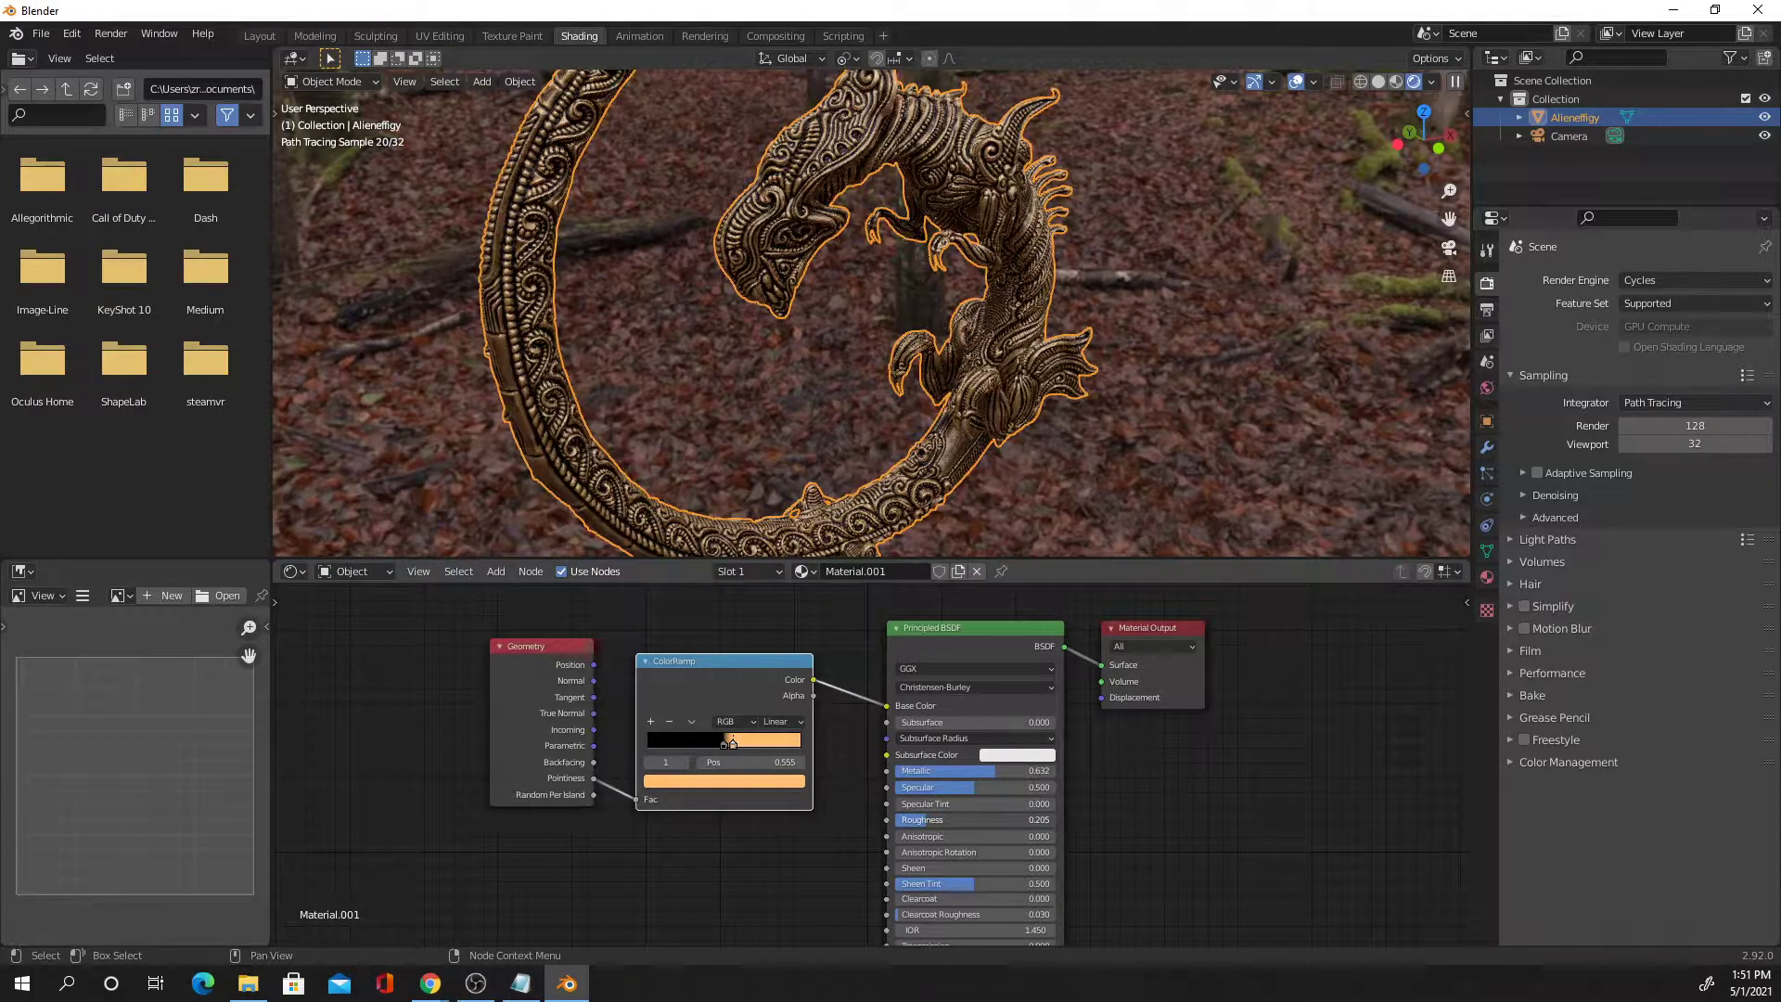
scroll(743, 803, down, 2)
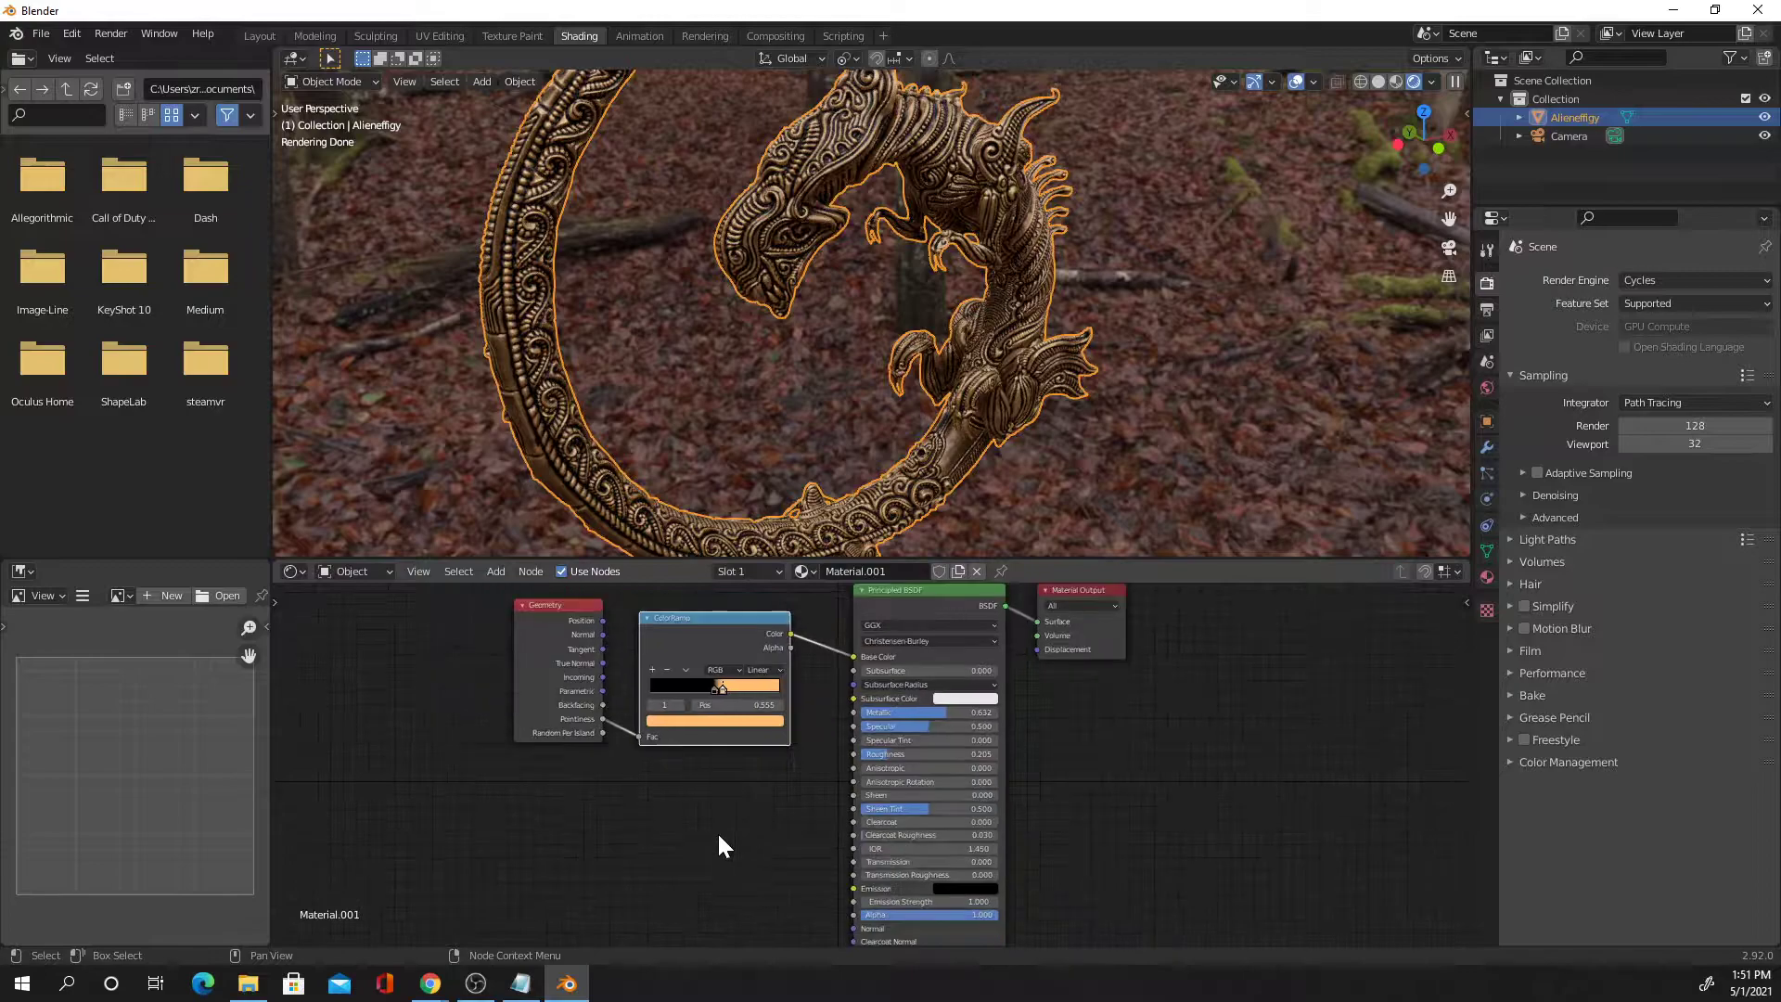
scroll(742, 821, up, 2)
scroll(804, 866, down, 2)
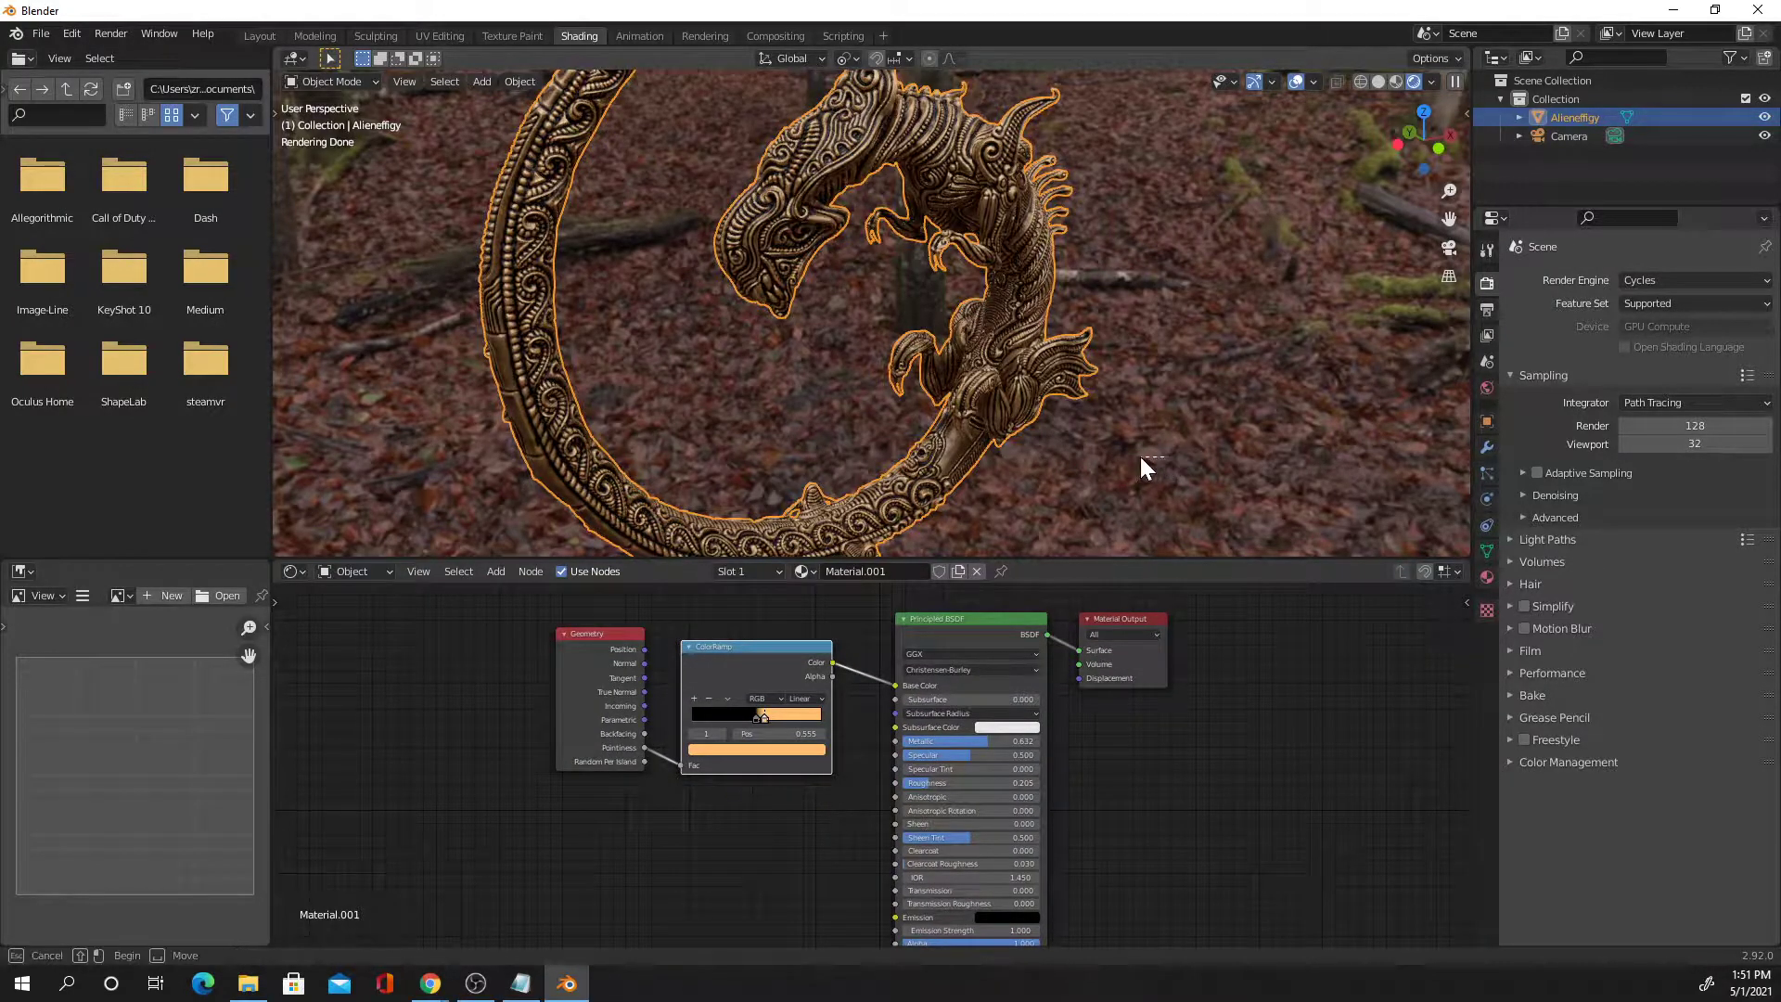
Deselect the sculpture and inspect its golden metallic material from different angles in the rendered viewport
click(1171, 458)
middle_drag(1170, 458, 922, 330)
scroll(1089, 484, down, 5)
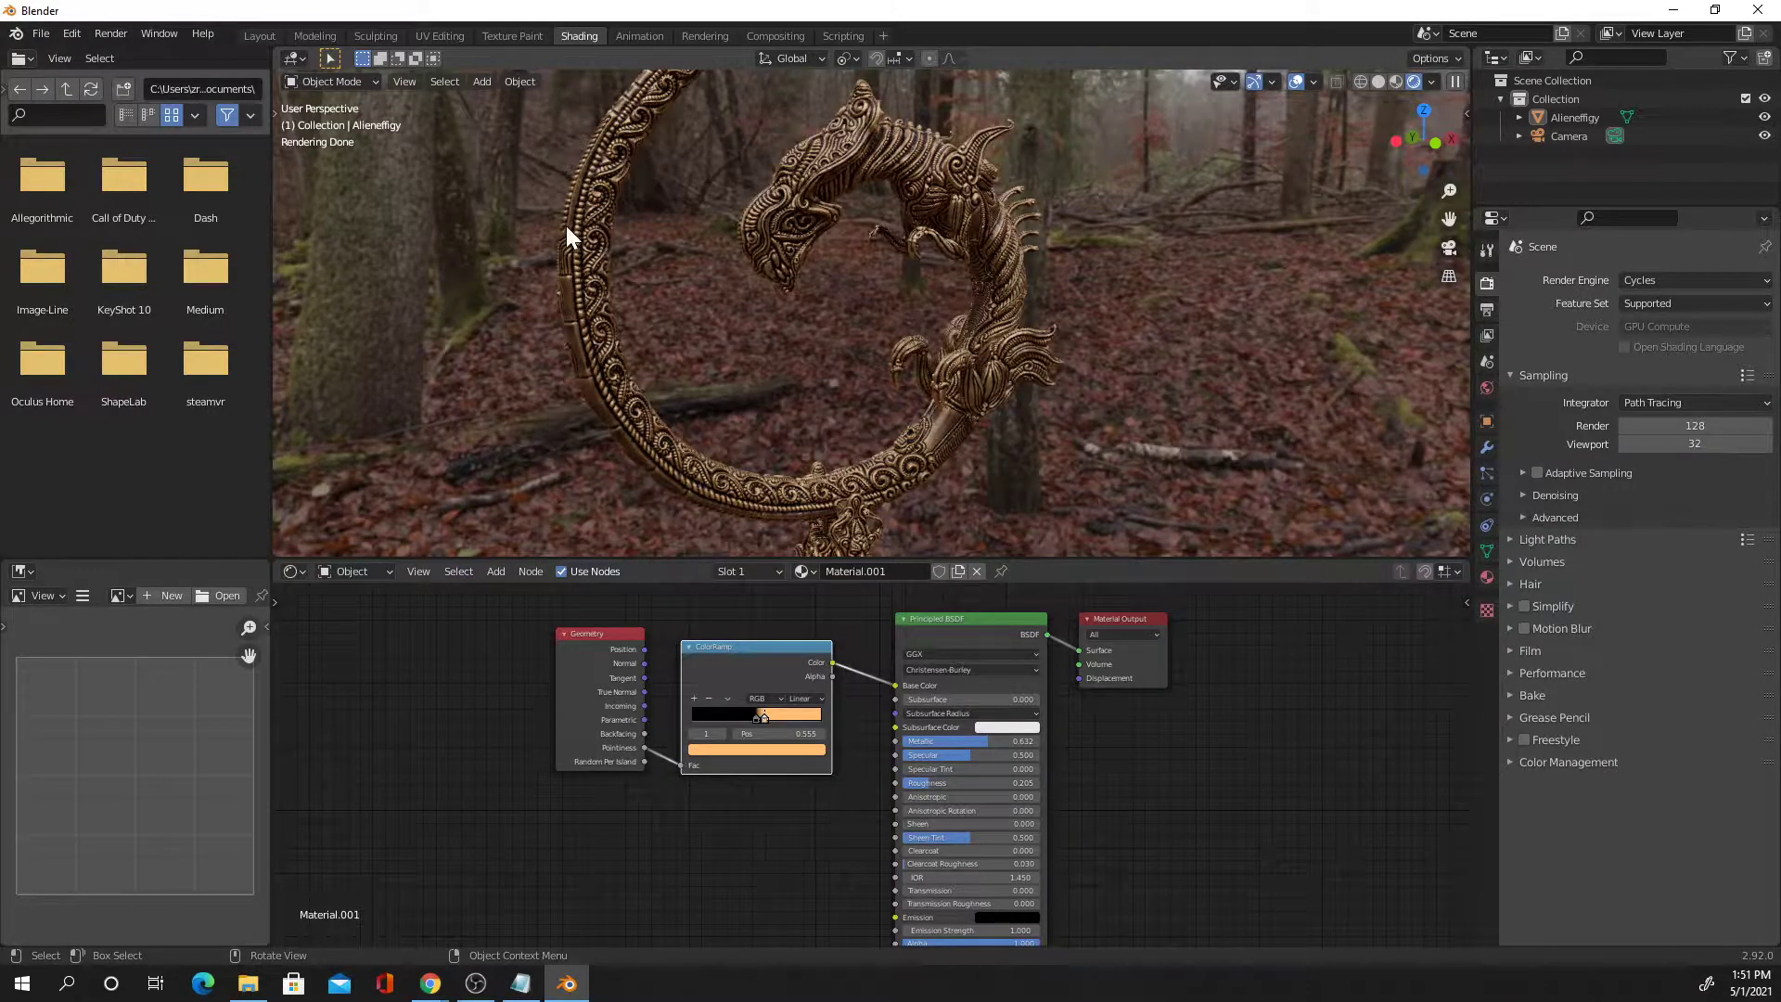
middle_drag(904, 465, 976, 482)
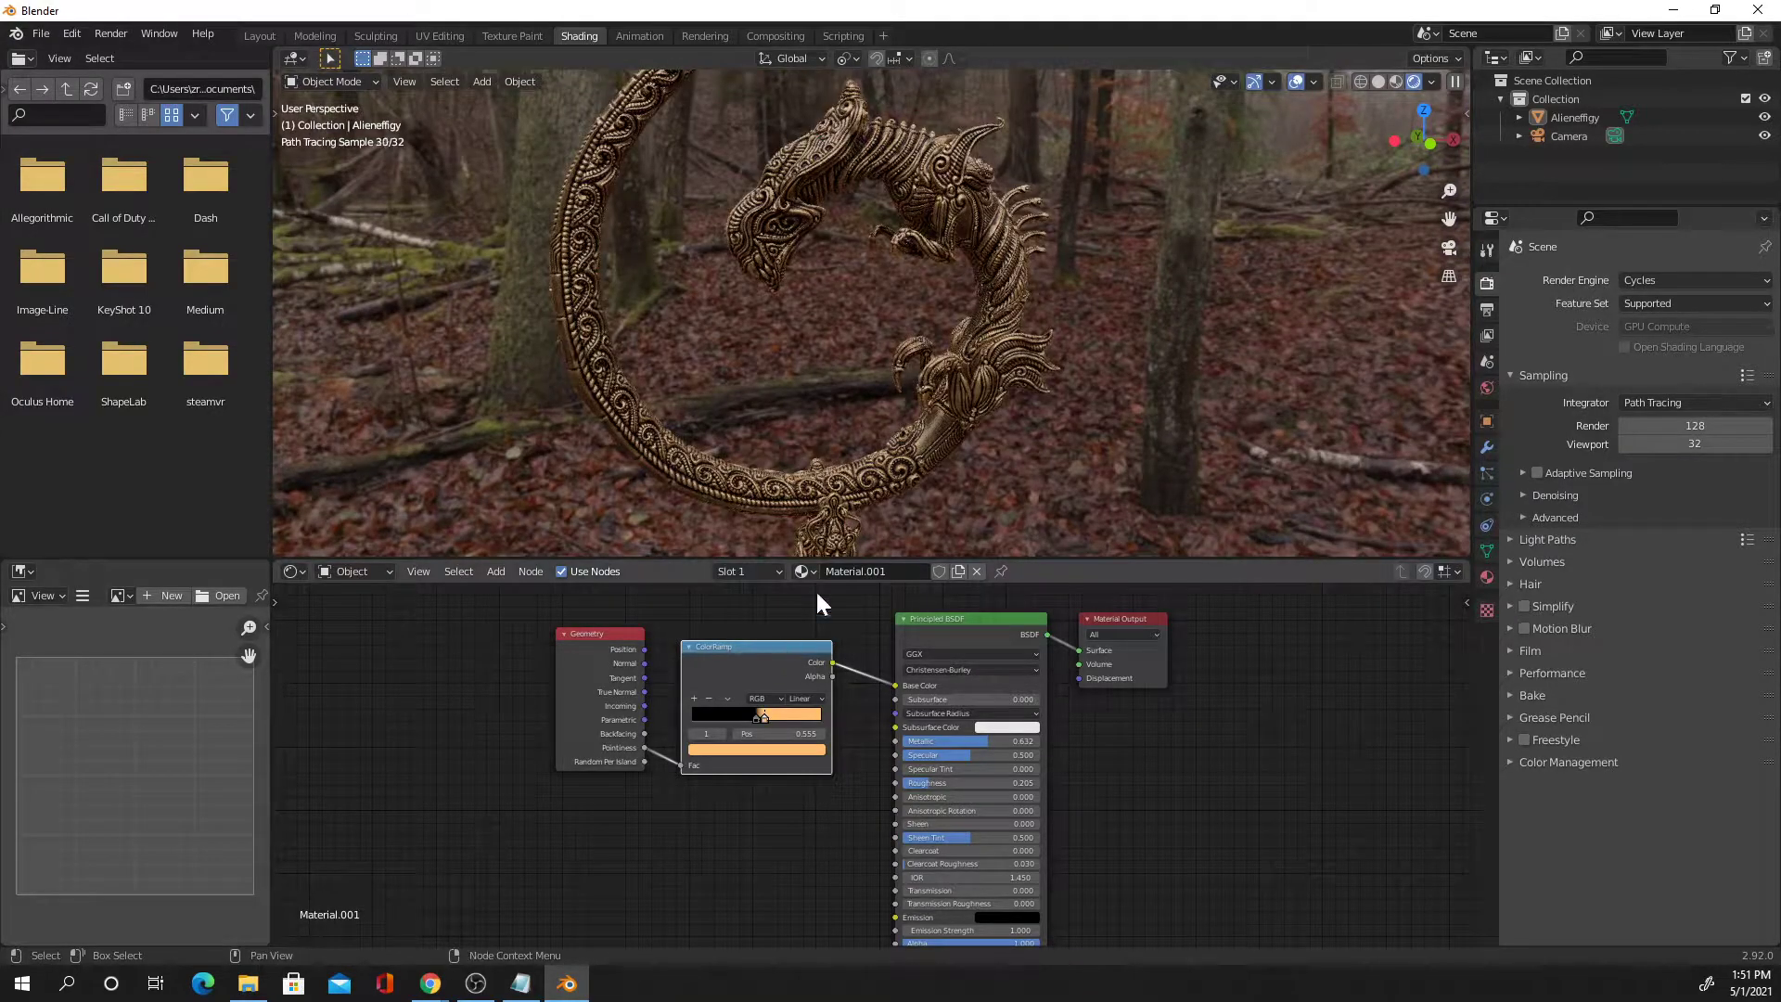
Add an Image Texture node to the sculpture's material, beneath the Geometry and ColorRamp nodes
click(623, 850)
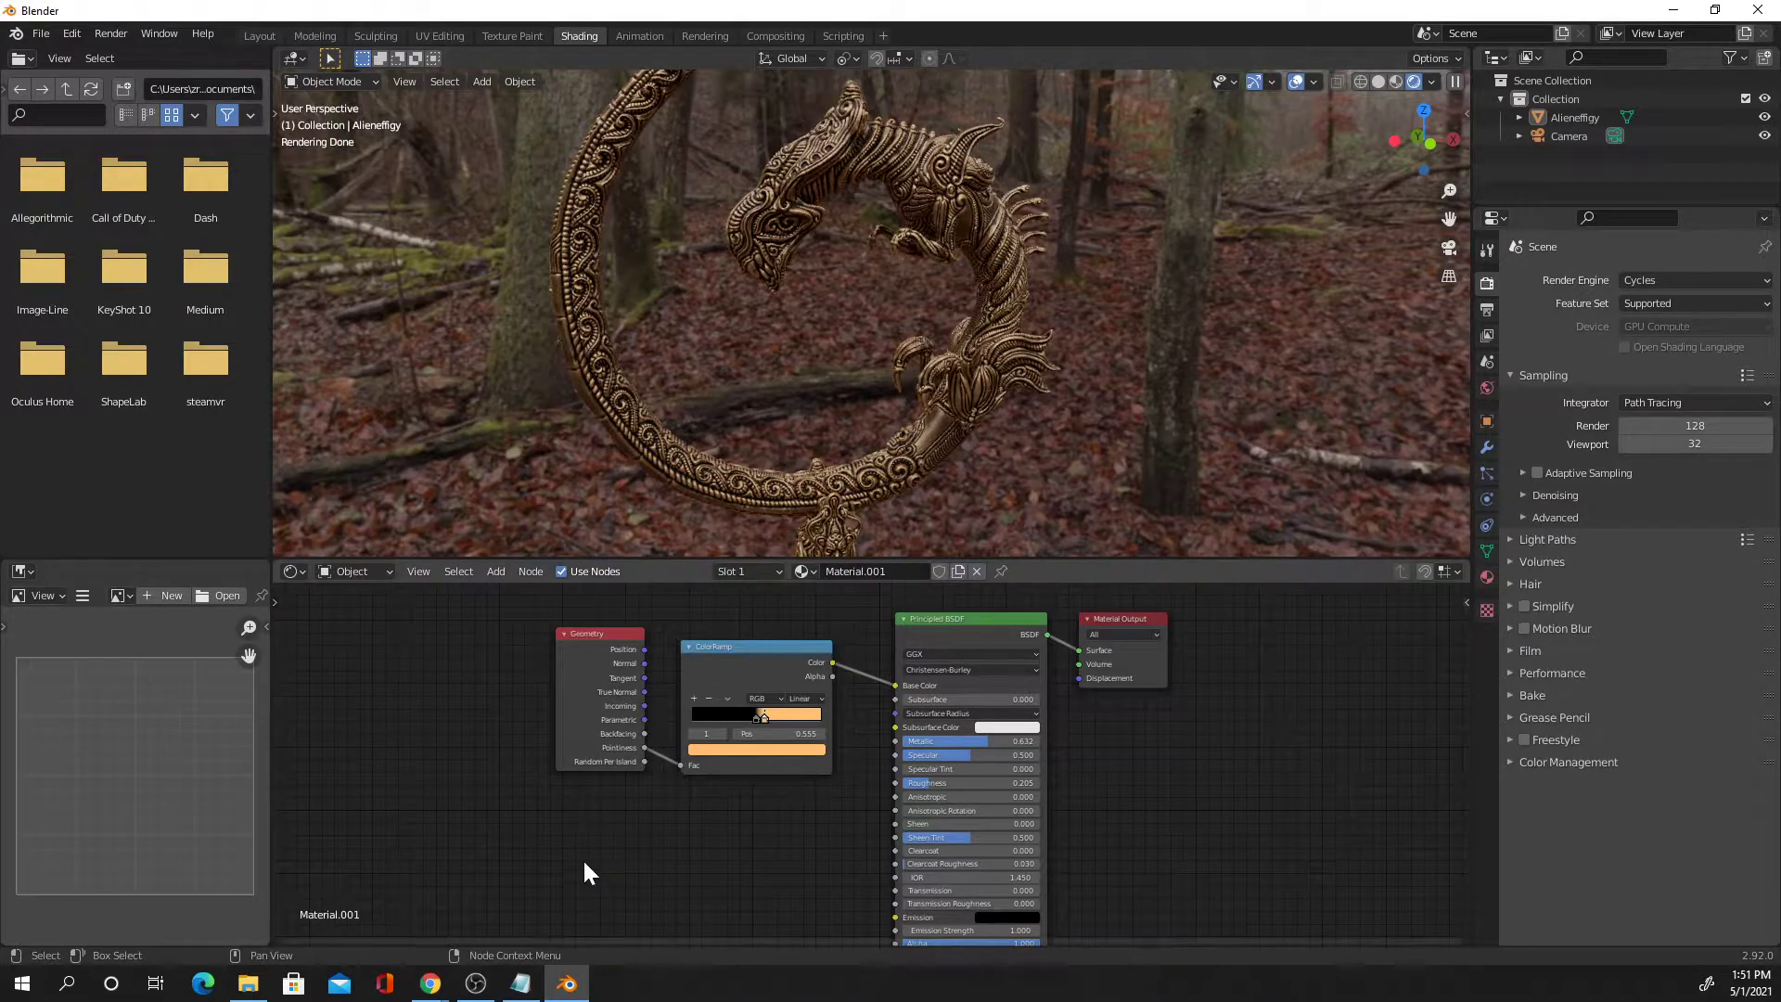
key(shift+a)
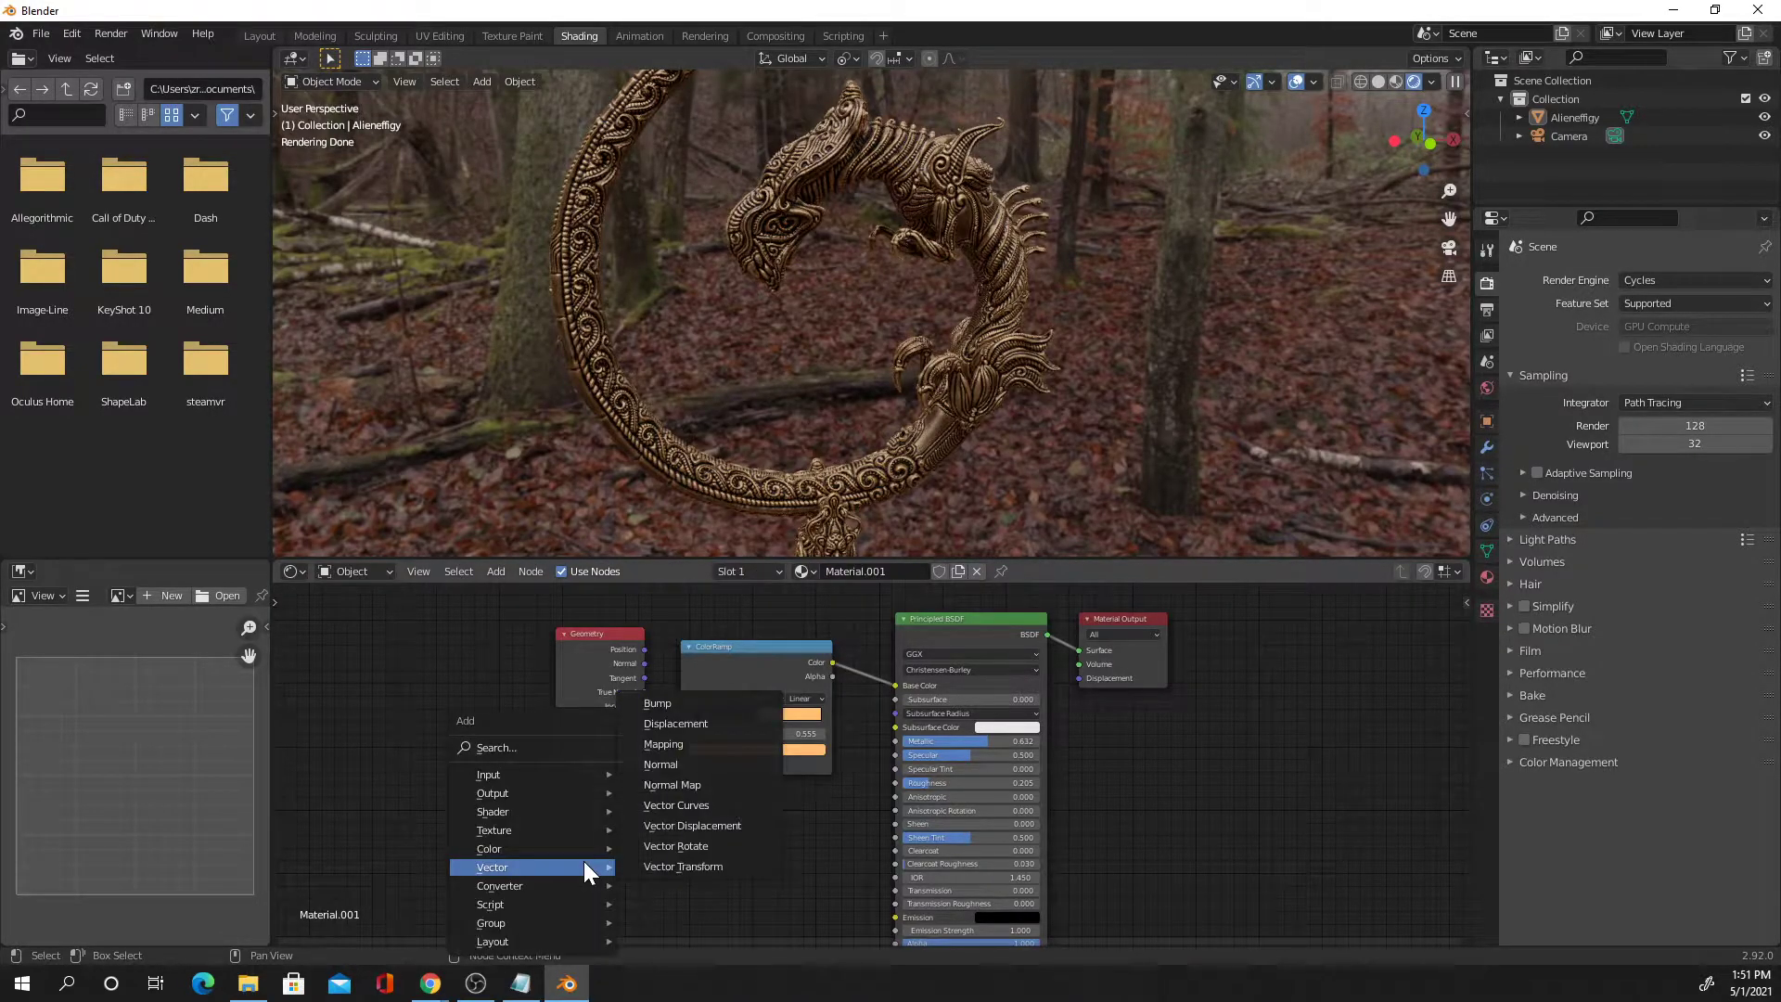
click(512, 746)
text(im)
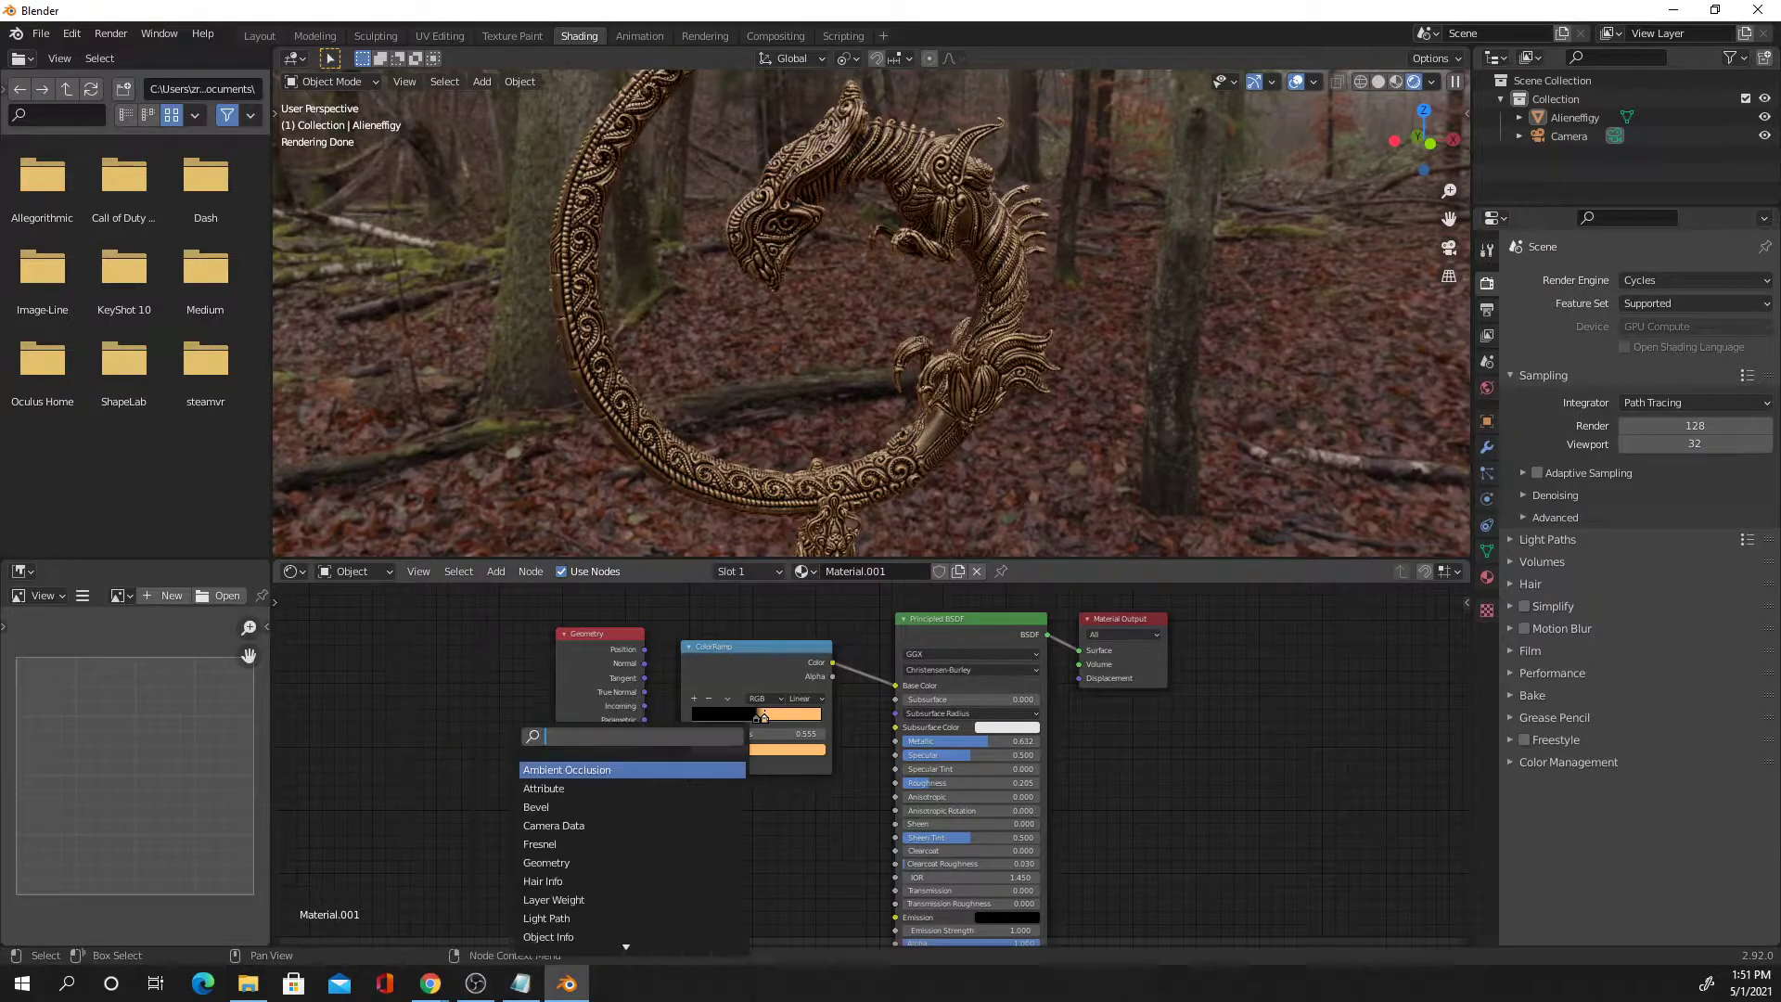
text(age)
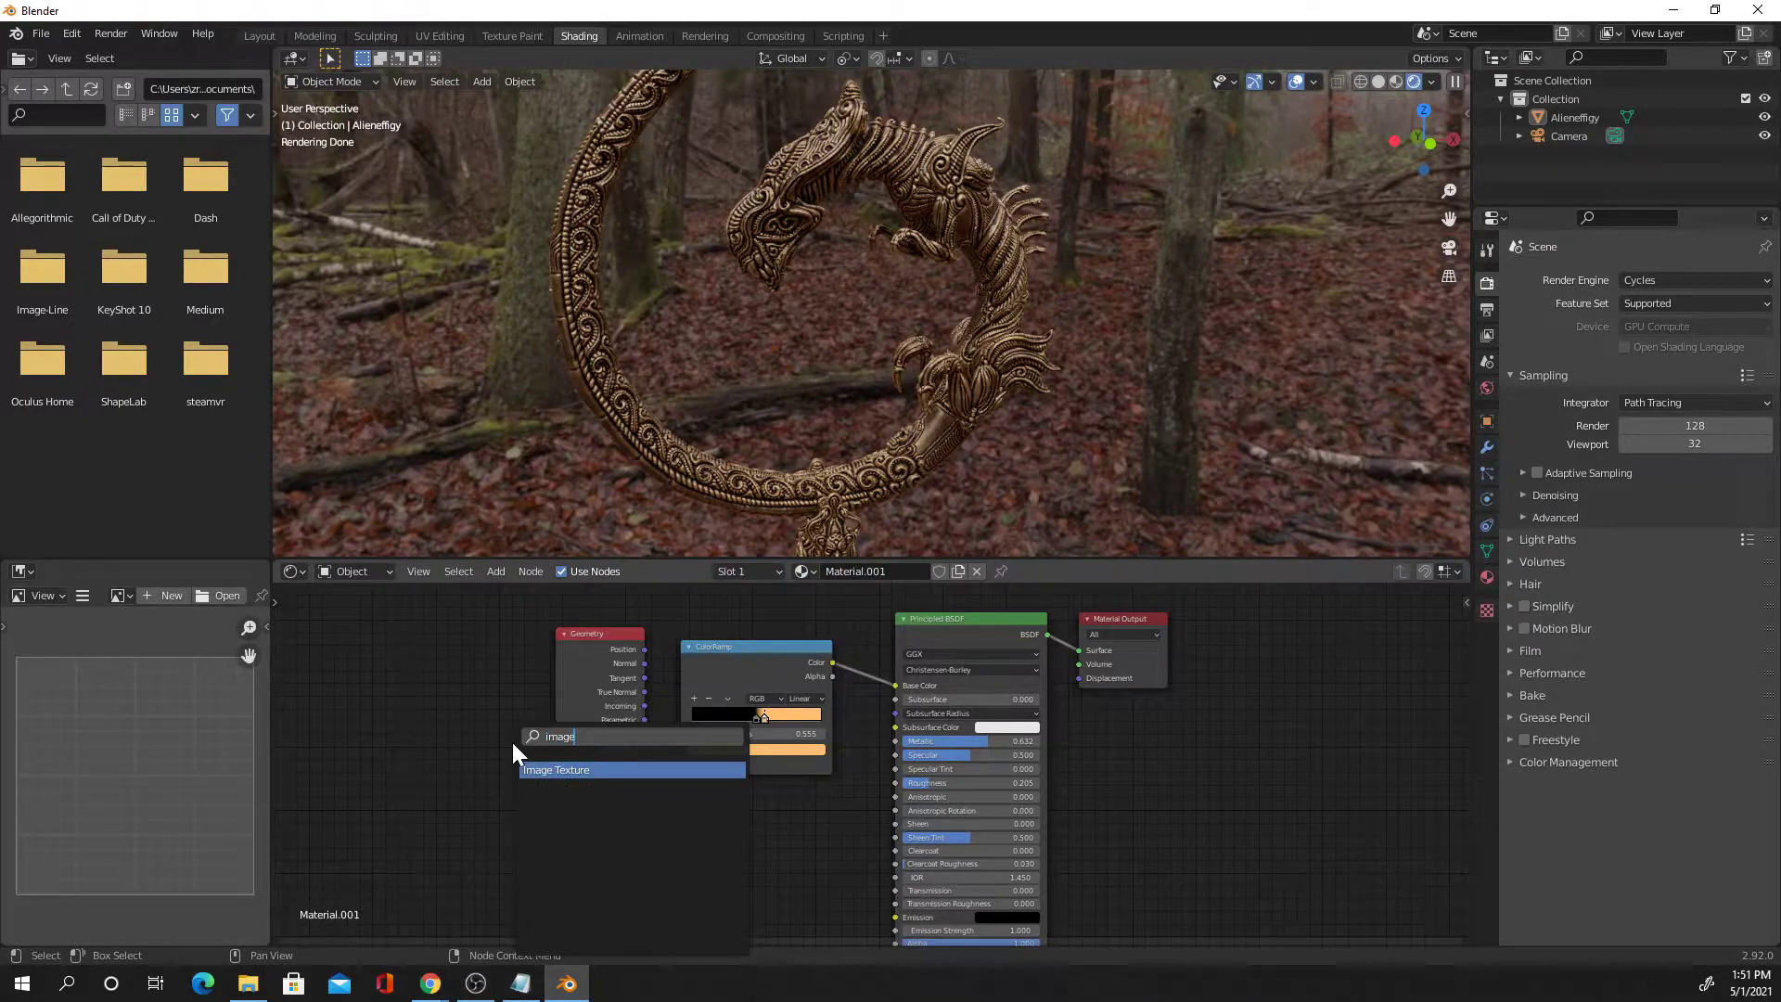
click(559, 770)
click(559, 777)
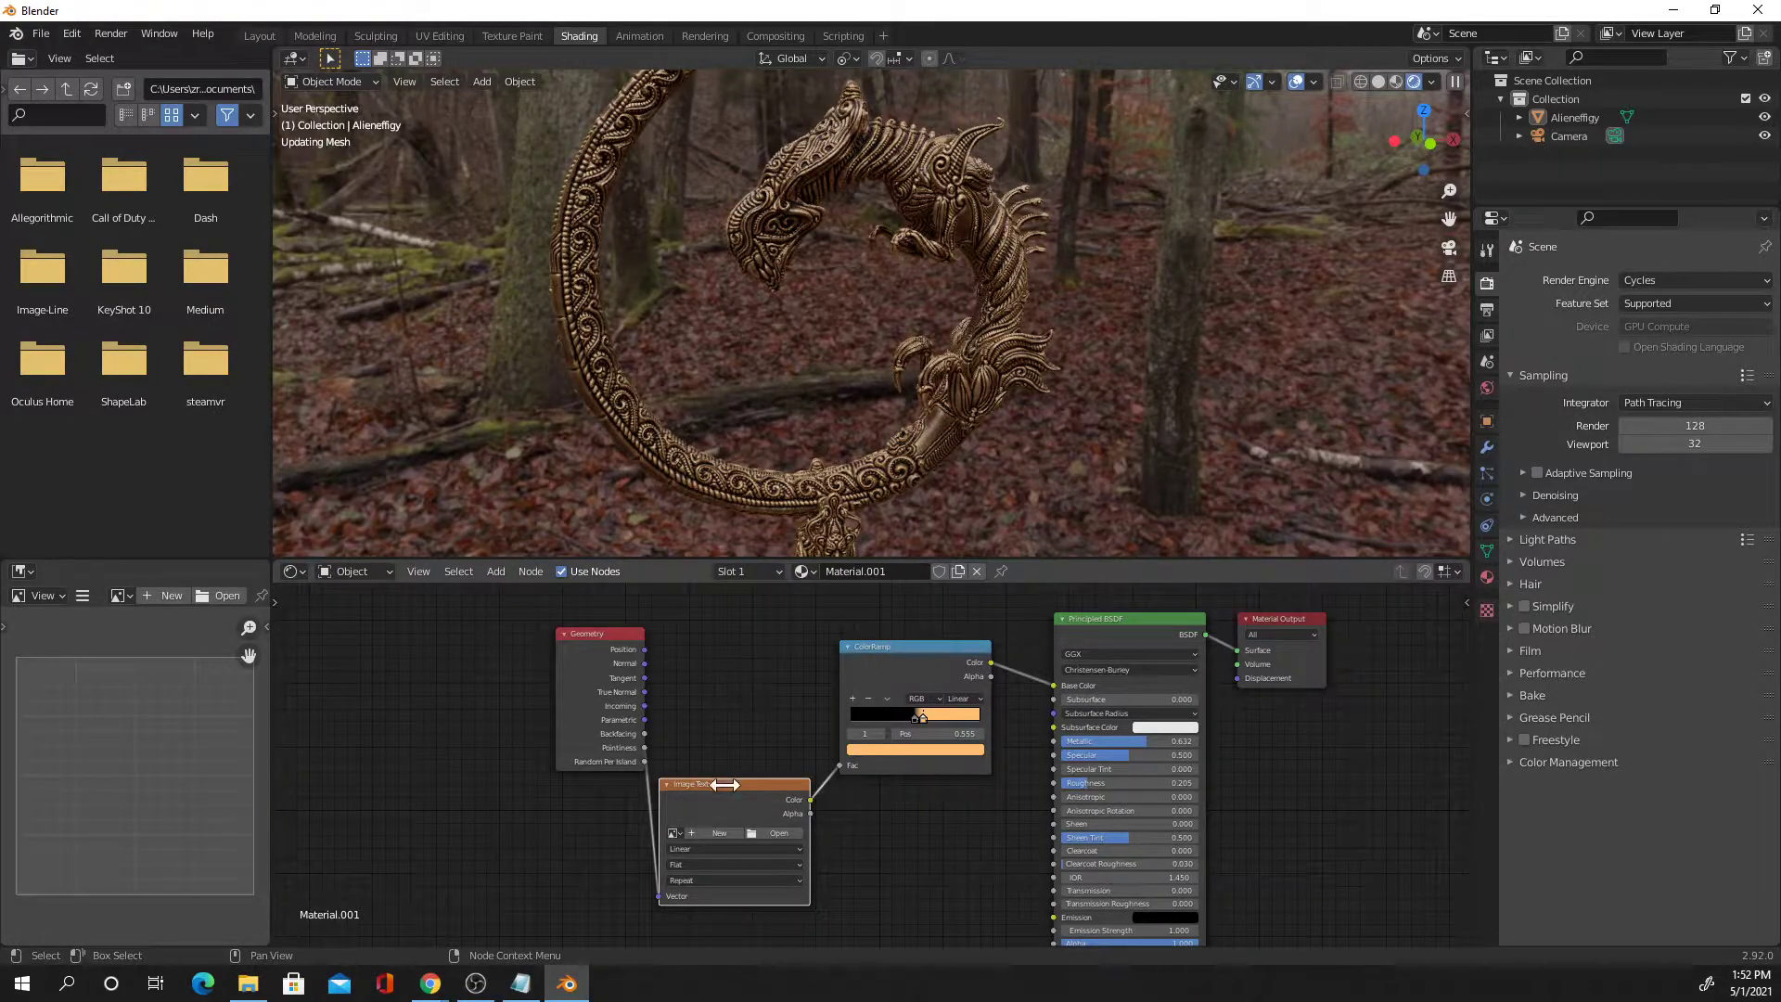
click(927, 807)
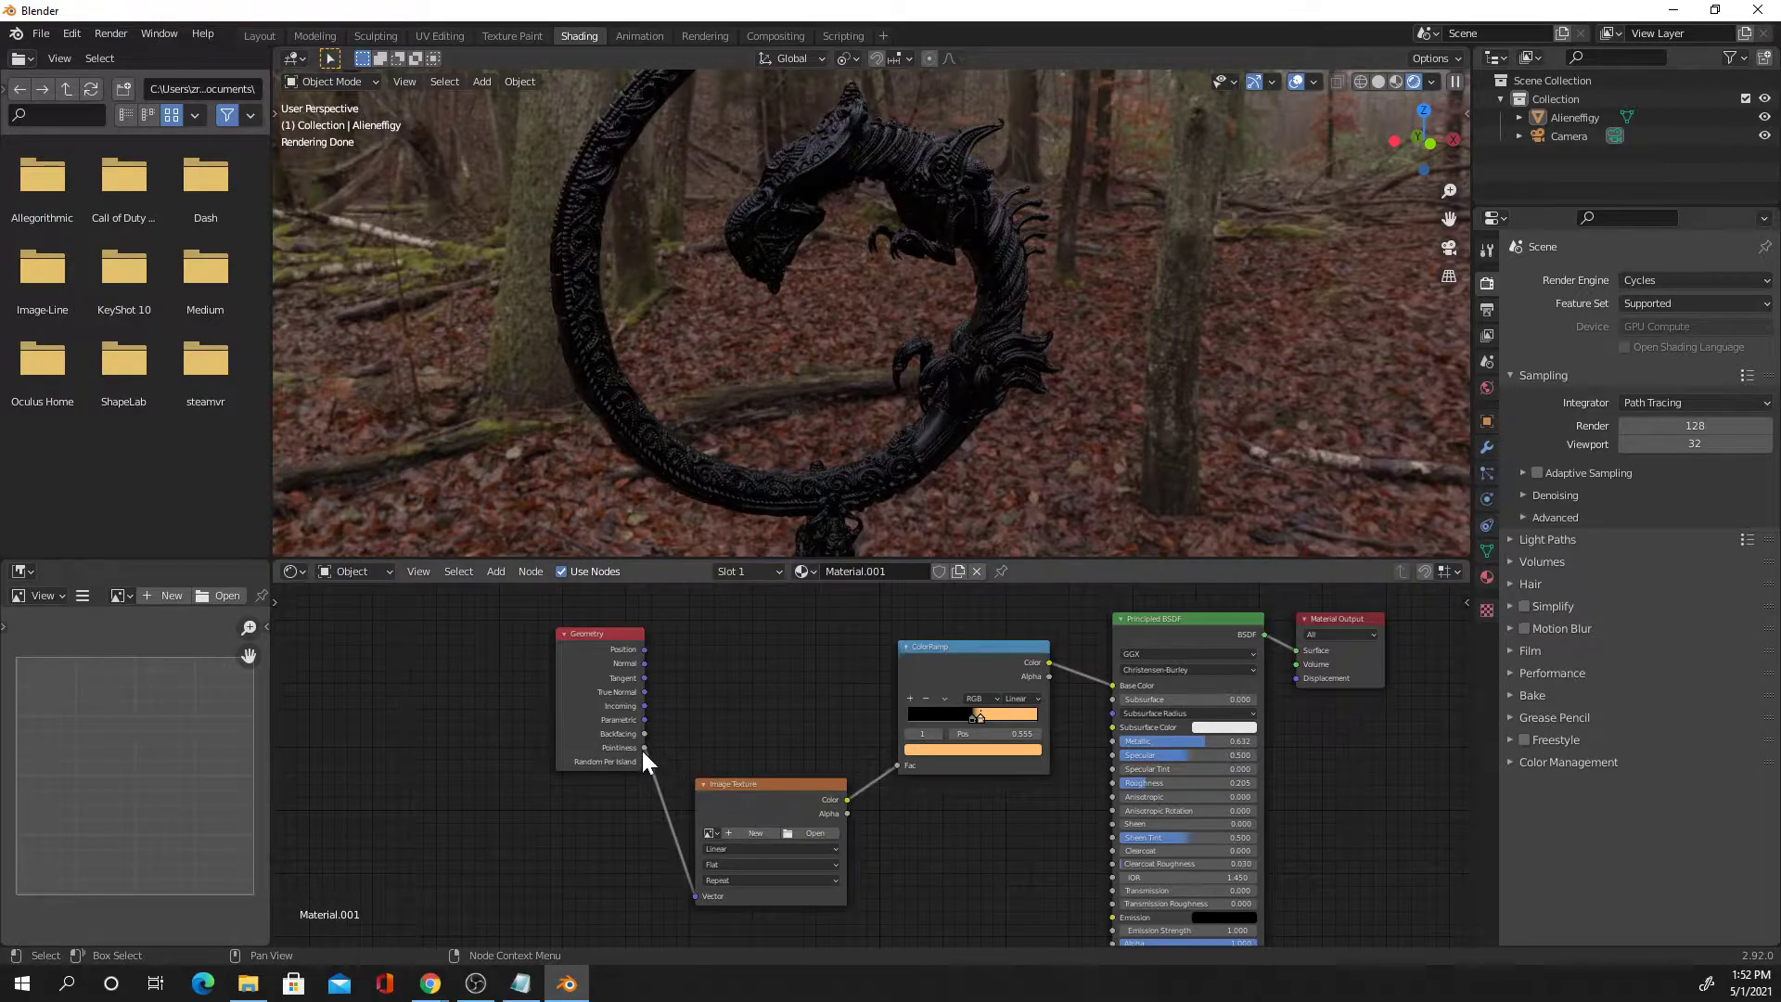
Reconnect the Geometry node's Pointiness output to the ColorRamp's Fac input and detach the Image Texture's Vector link
drag(760, 782, 762, 811)
drag(645, 748, 897, 765)
drag(695, 925, 649, 825)
Arrange the Geometry and ColorRamp nodes close together, with the Image Texture holding the copper-patina image placed beneath the ColorRamp
drag(591, 639, 779, 634)
middle_drag(986, 800, 919, 830)
drag(699, 644, 606, 642)
drag(849, 650, 728, 632)
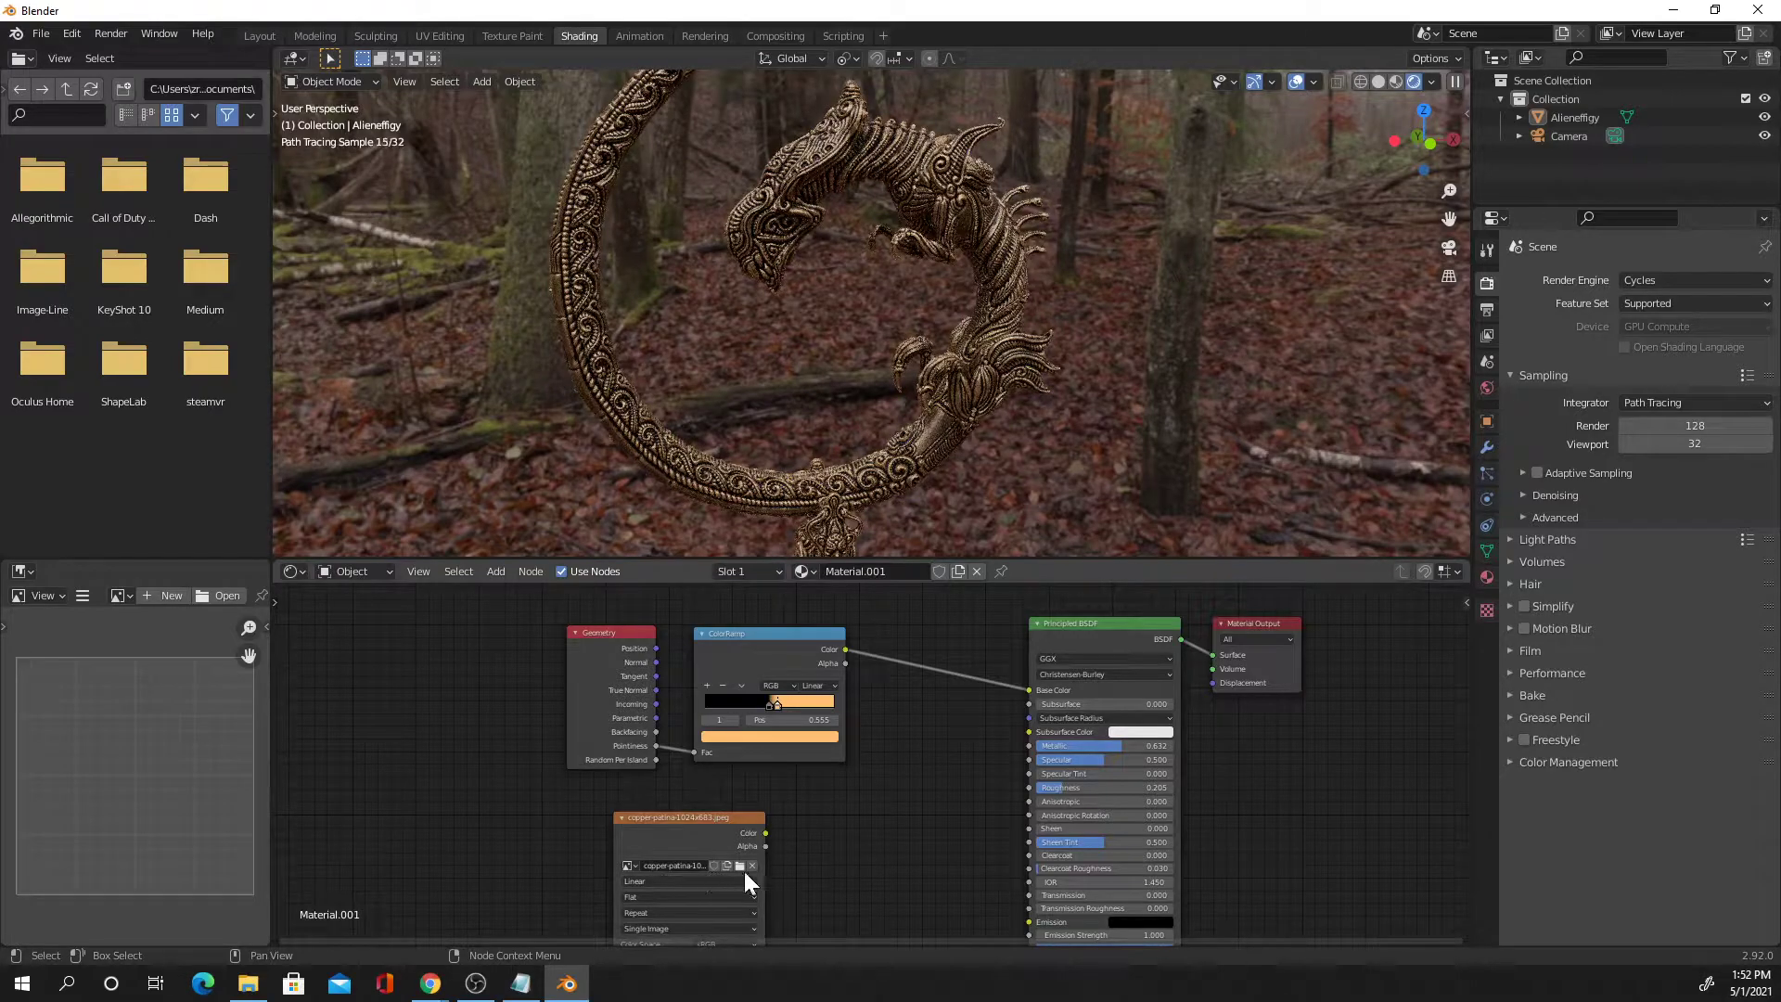
drag(700, 820, 761, 800)
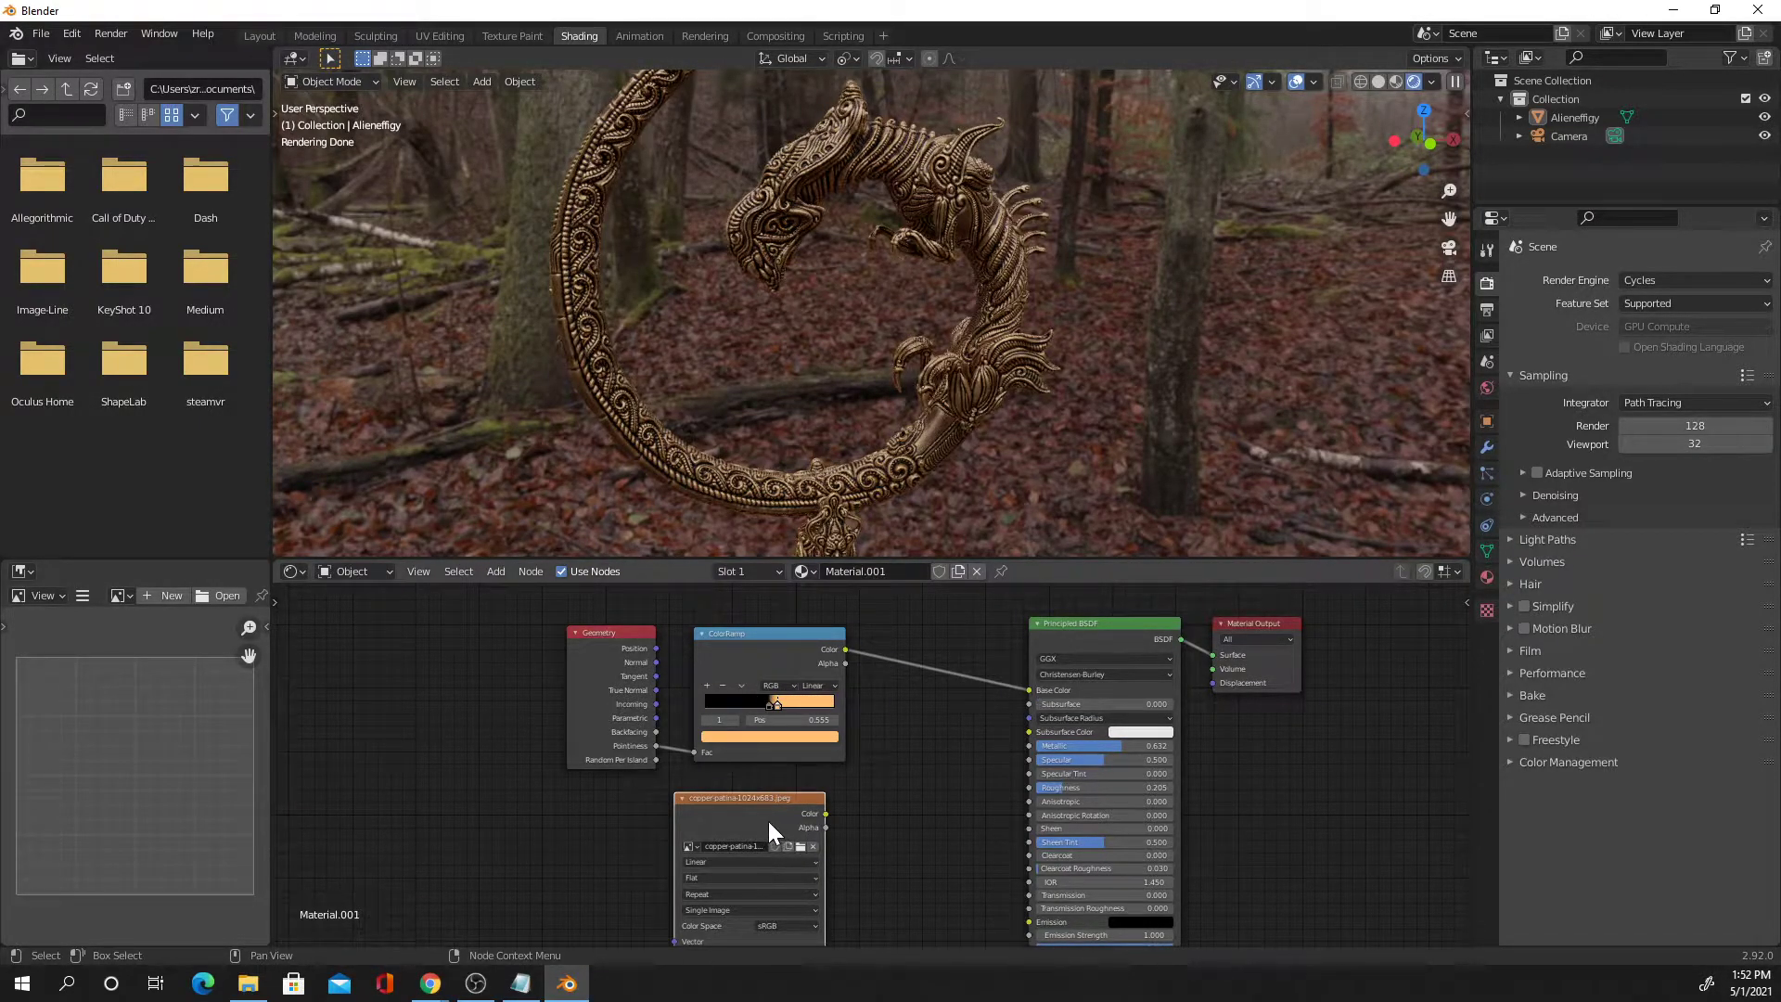
Insert a MixRGB node on the link between the ColorRamp's Color and the Principled BSDF's Base Color
click(925, 739)
key(shift+a)
click(926, 742)
text(mix)
click(960, 788)
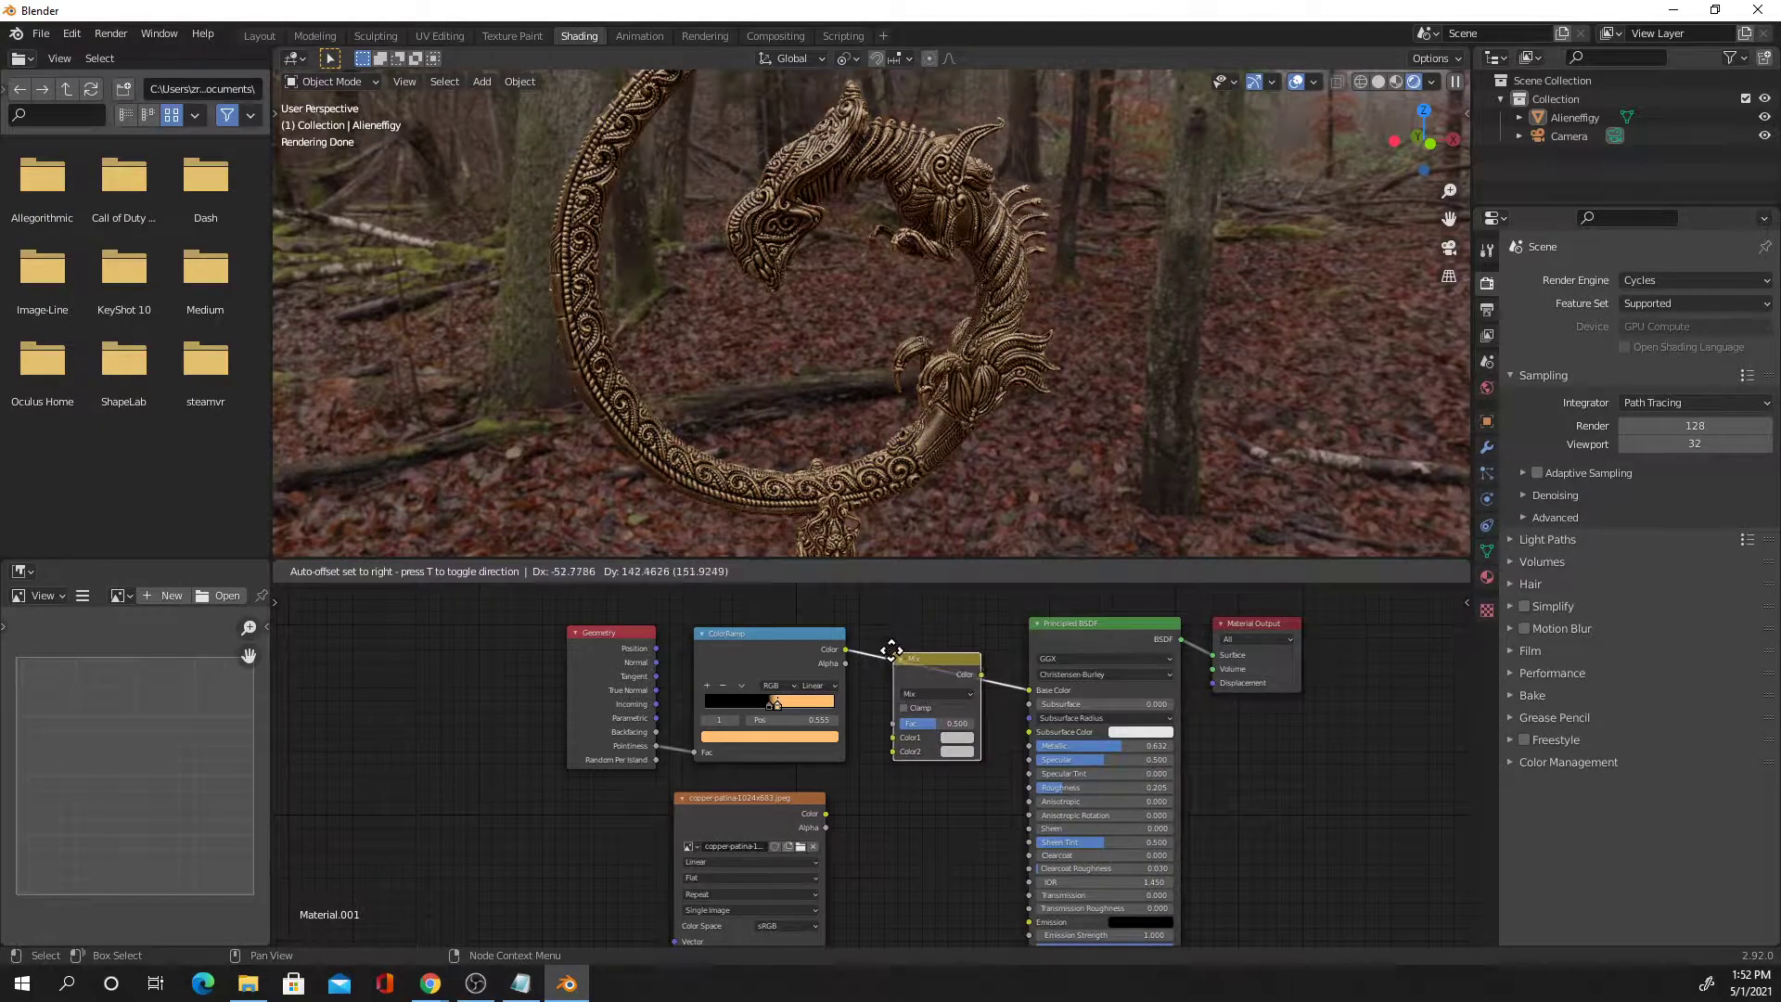
click(896, 640)
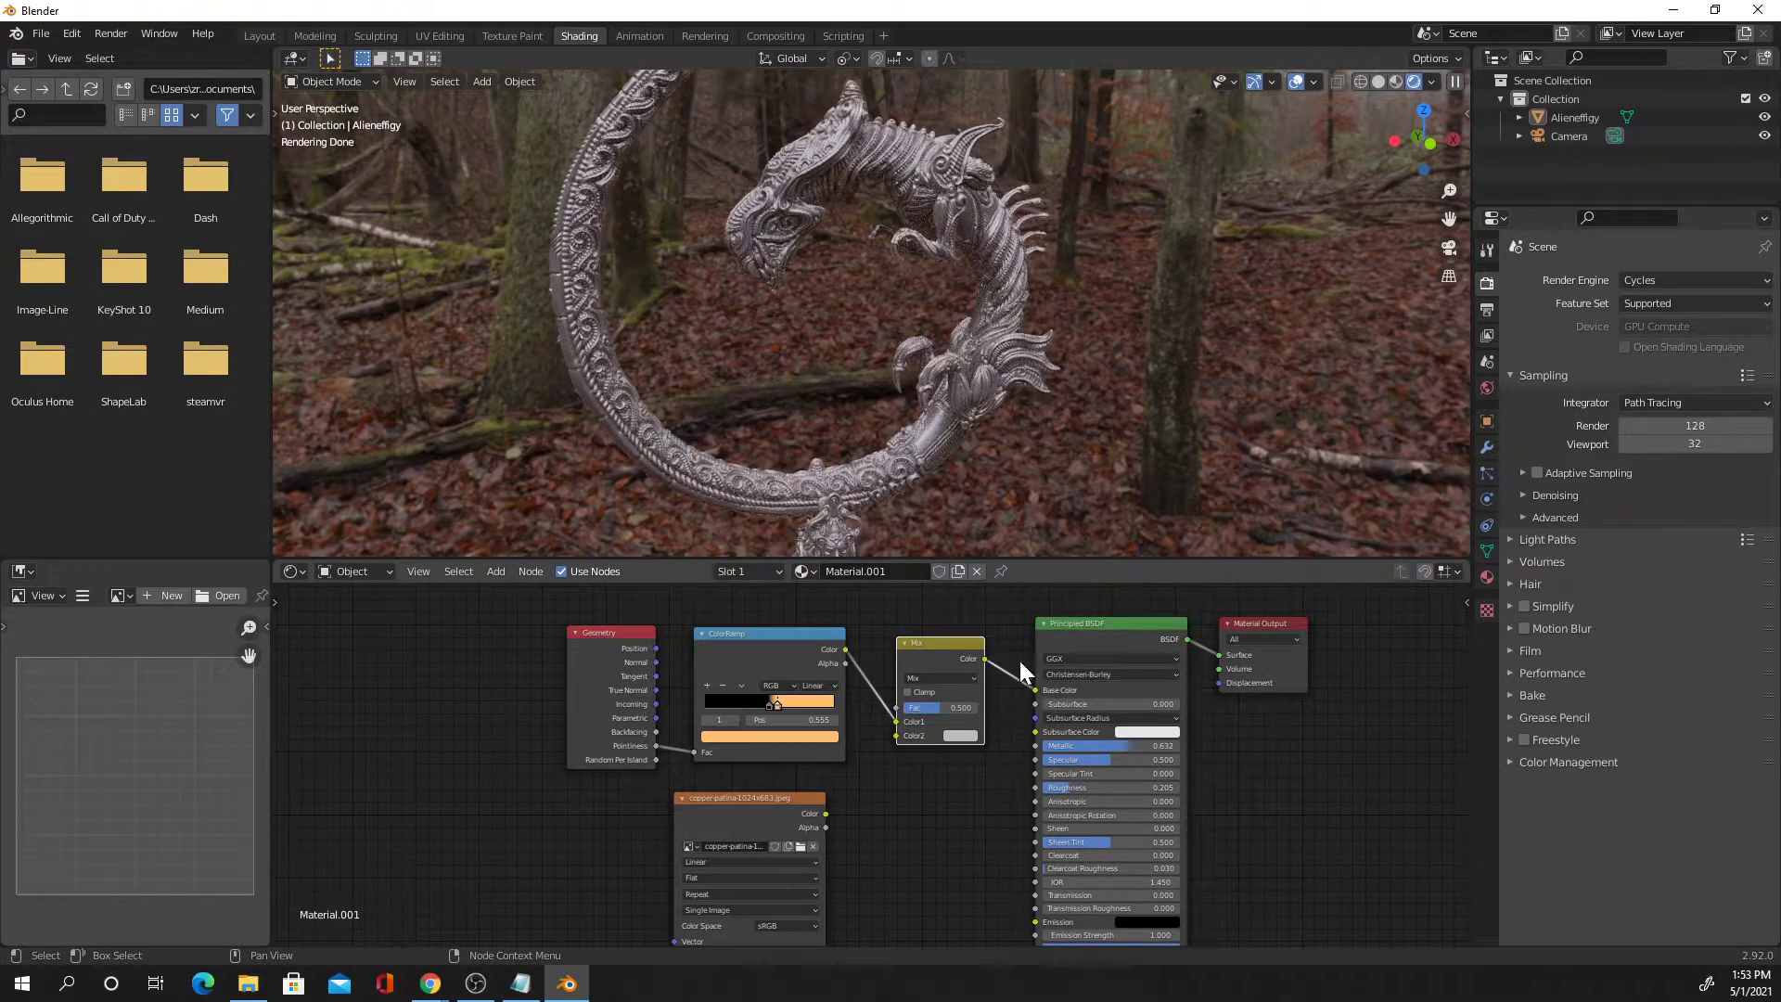
Try the Mix node's factor at 0 and 1, set it to about 0.442, and connect the copper-patina texture's Color to Color2
drag(940, 703, 872, 687)
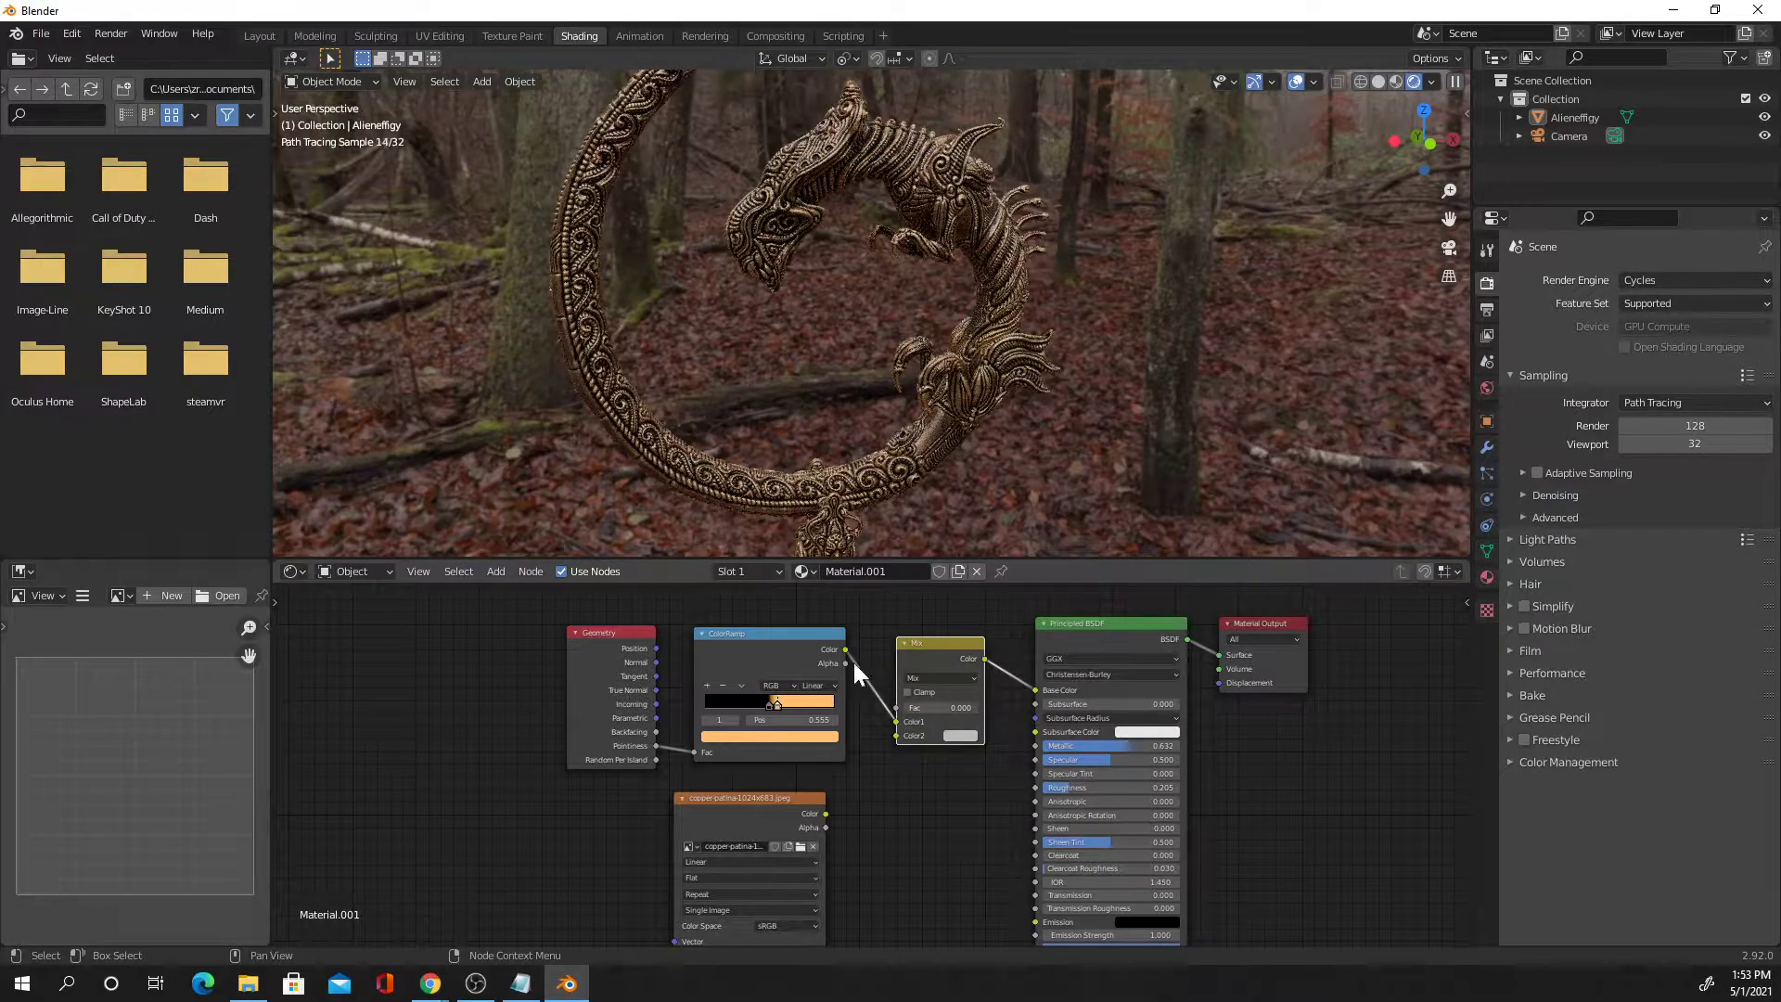
drag(918, 707, 969, 708)
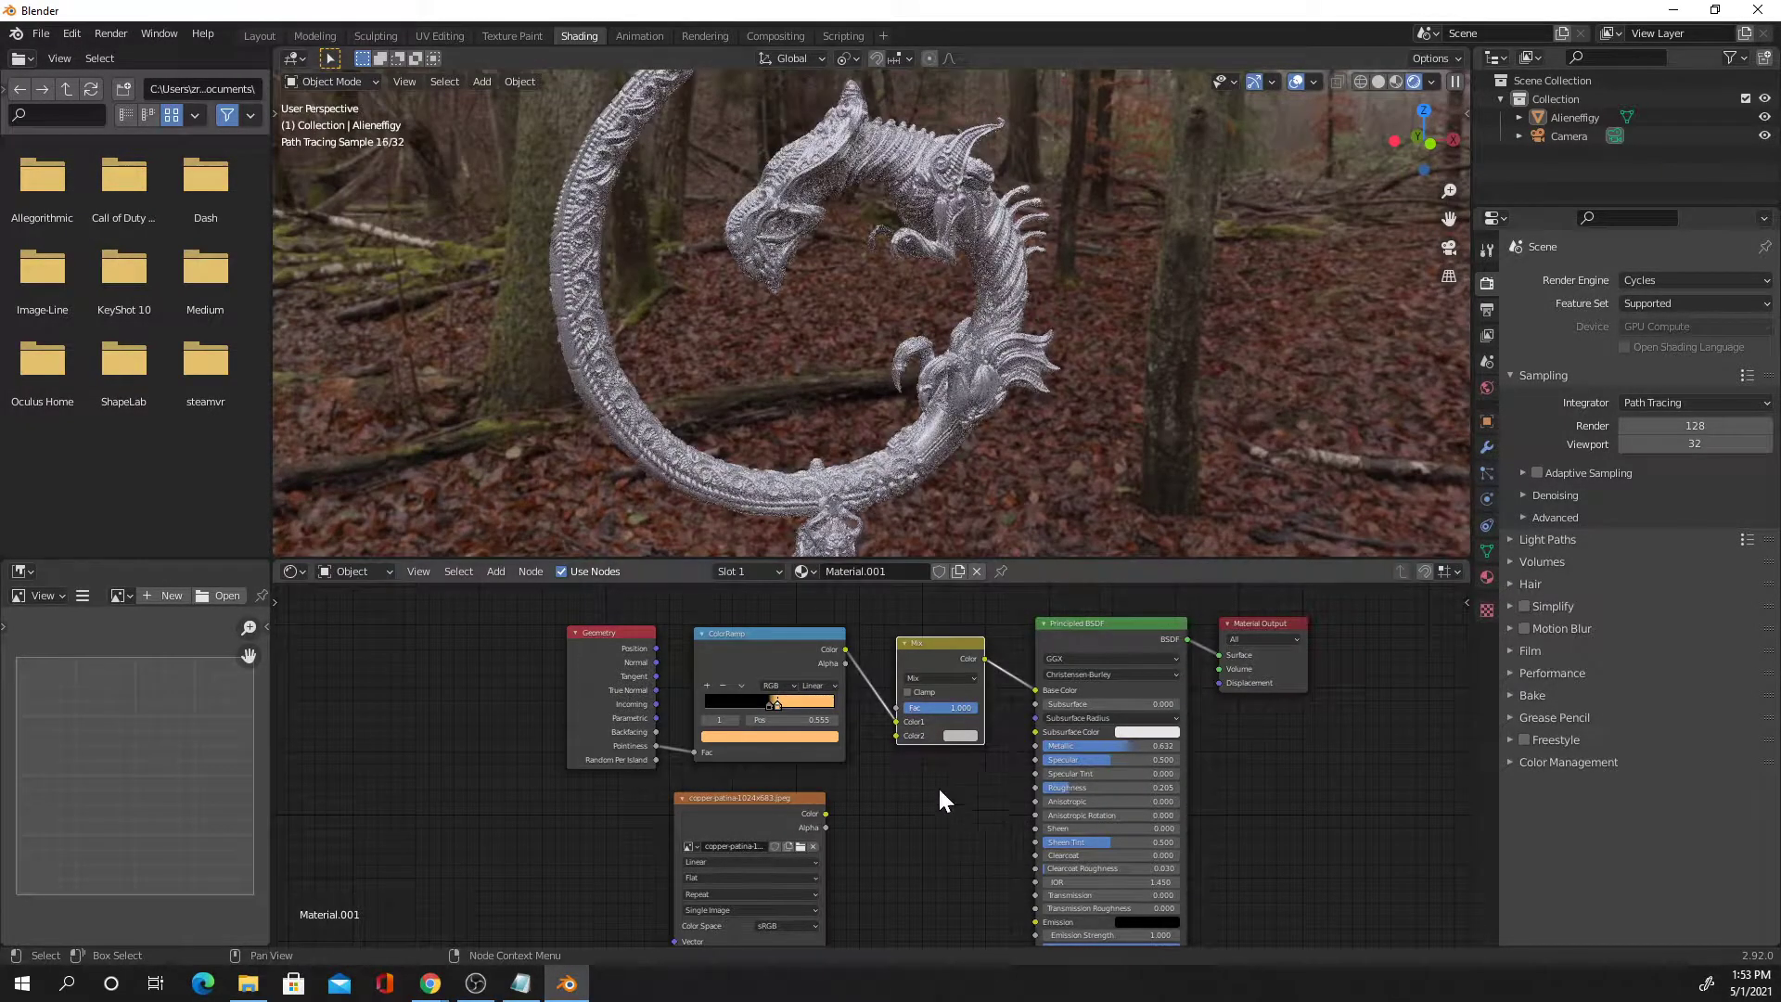
drag(960, 710, 826, 814)
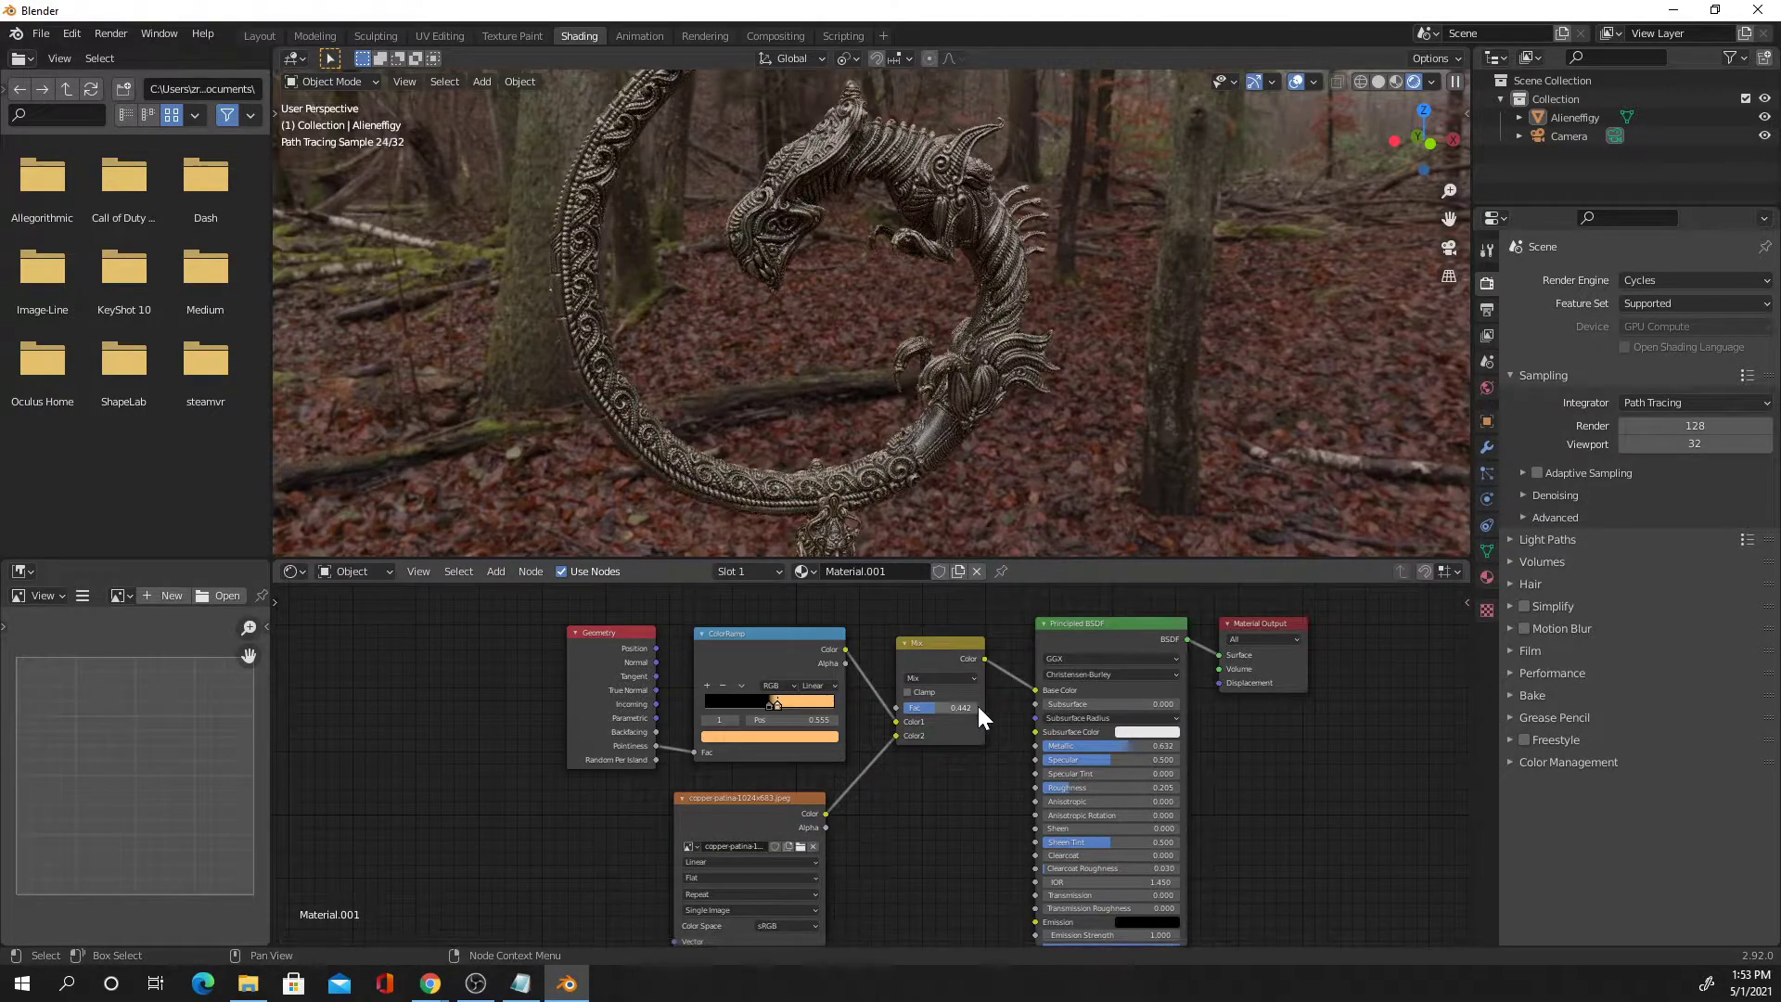
Make room beside the copper-patina texture node and add a Texture Coordinate node before it
middle_drag(742, 516, 815, 525)
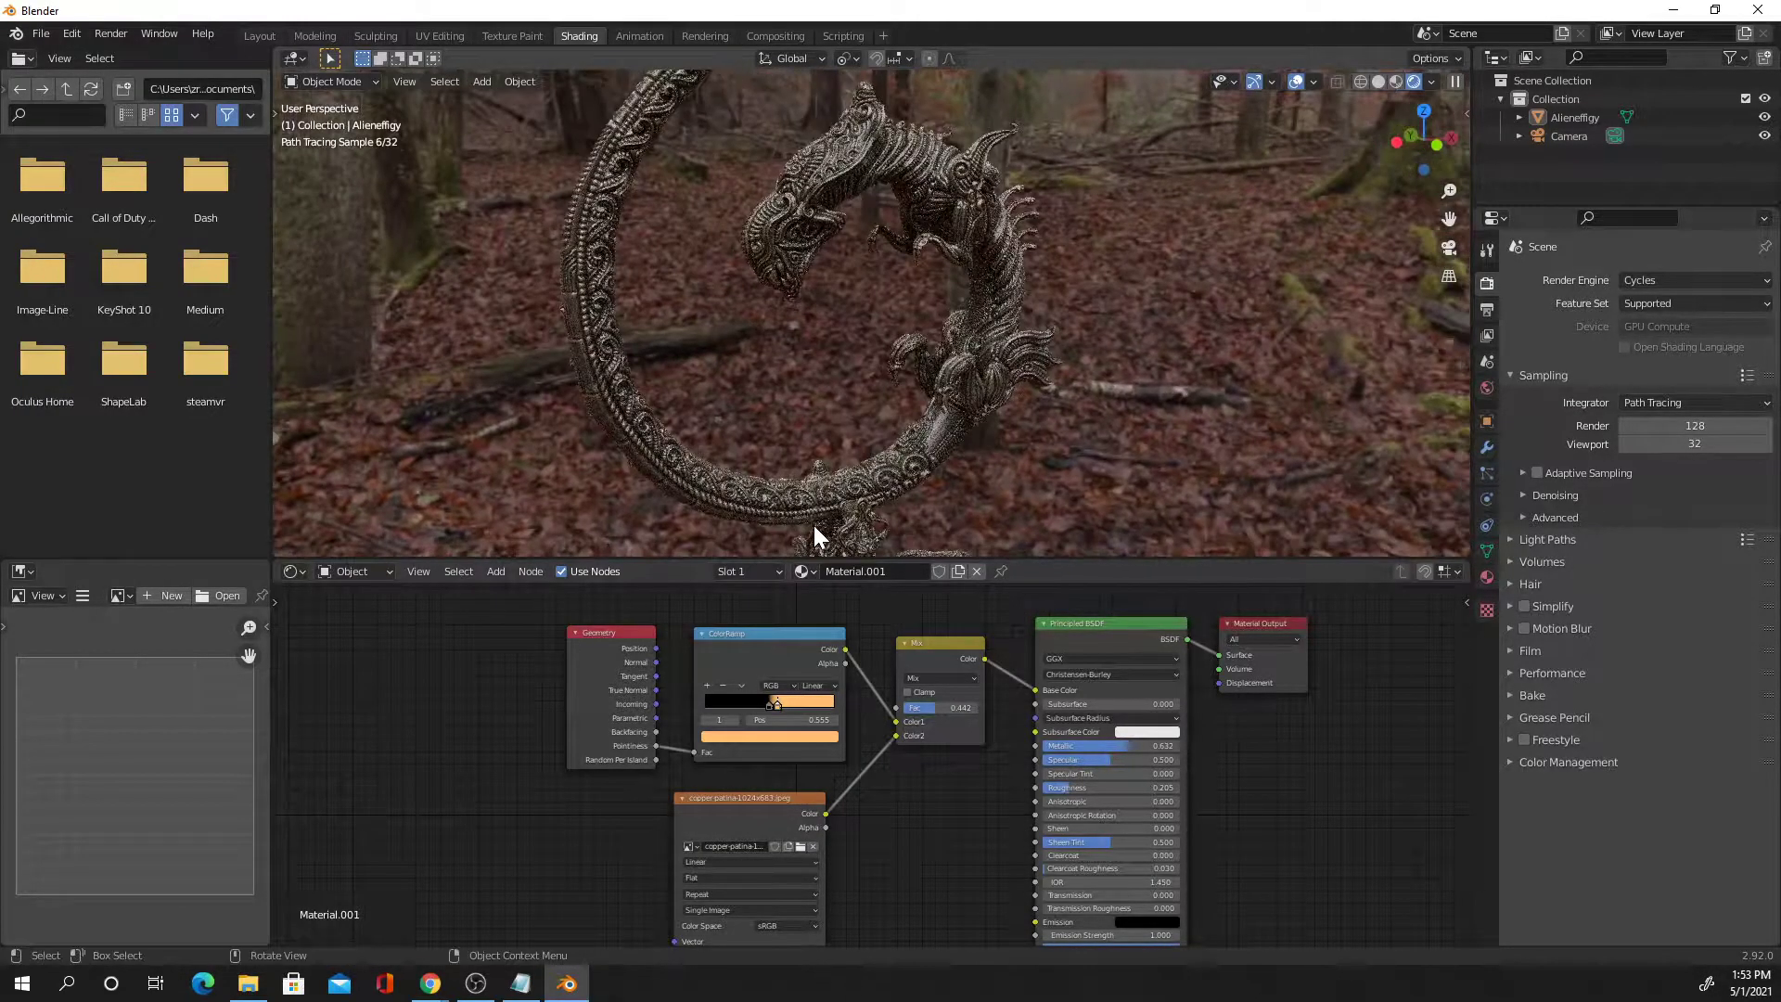
mouse_move(992, 512)
middle_down()
mouse_move(937, 509)
mouse_move(1044, 436)
middle_up()
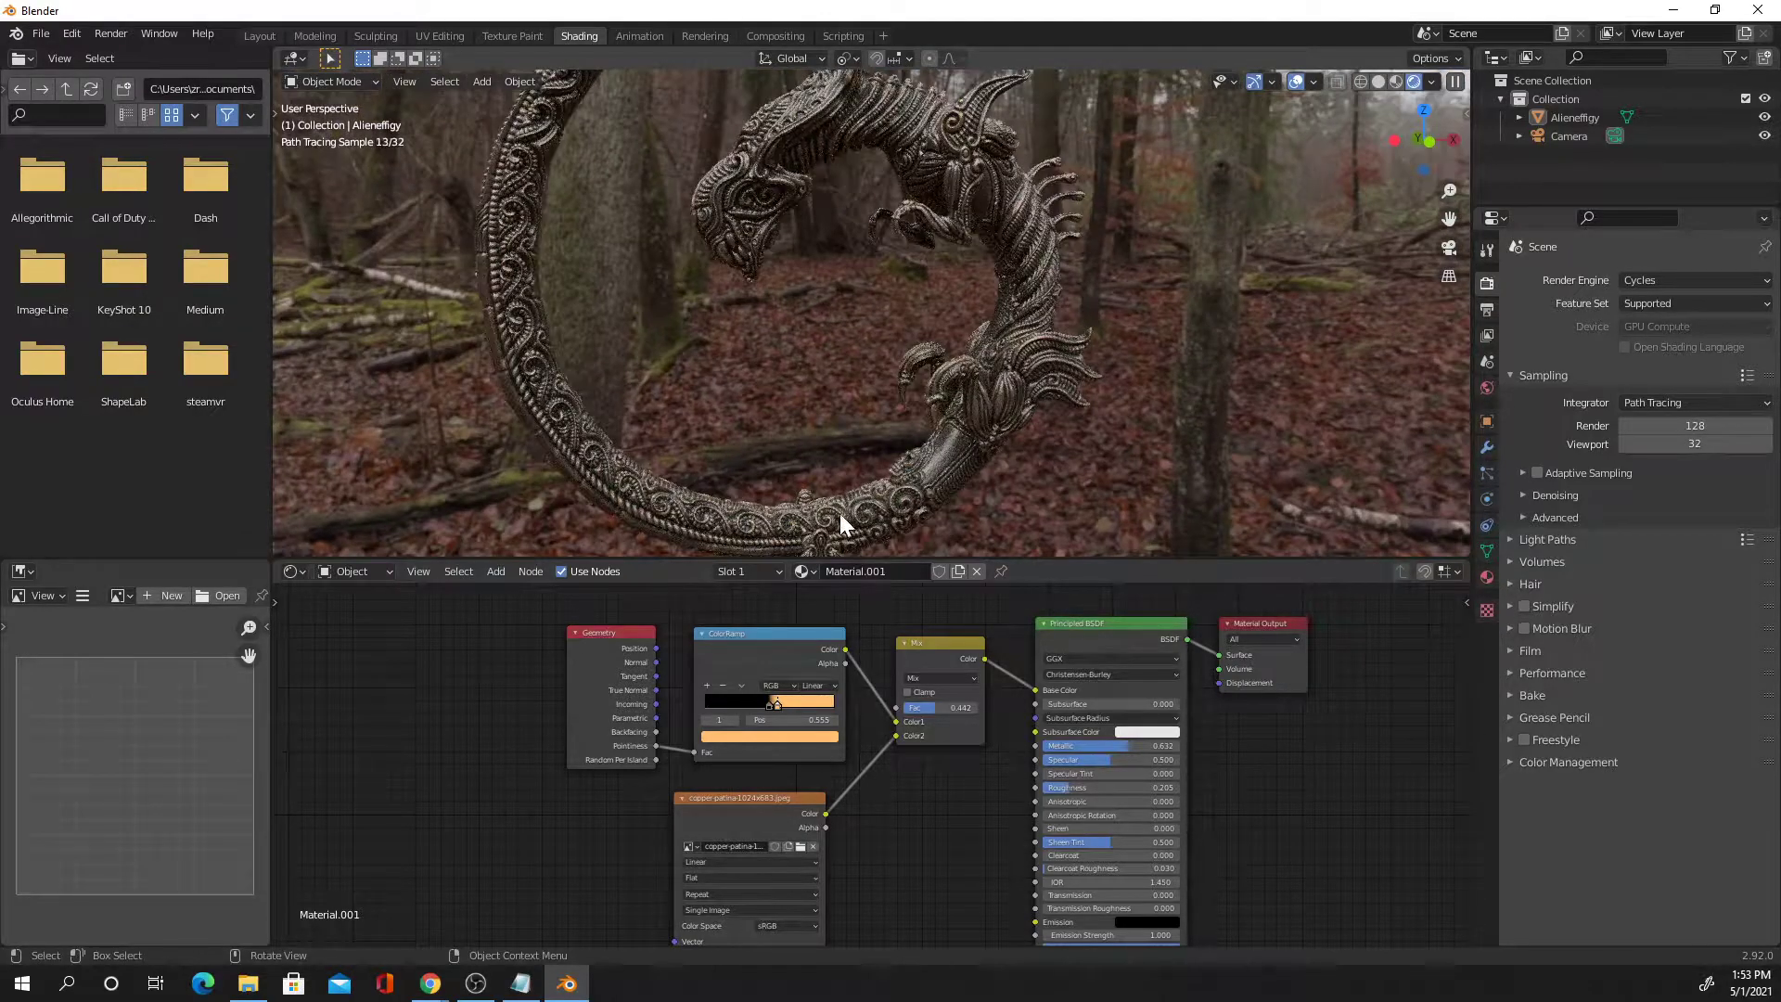
mouse_move(557, 445)
middle_down()
mouse_move(612, 487)
mouse_move(761, 459)
mouse_move(734, 443)
mouse_move(817, 469)
middle_up()
scroll(815, 466, down, 8)
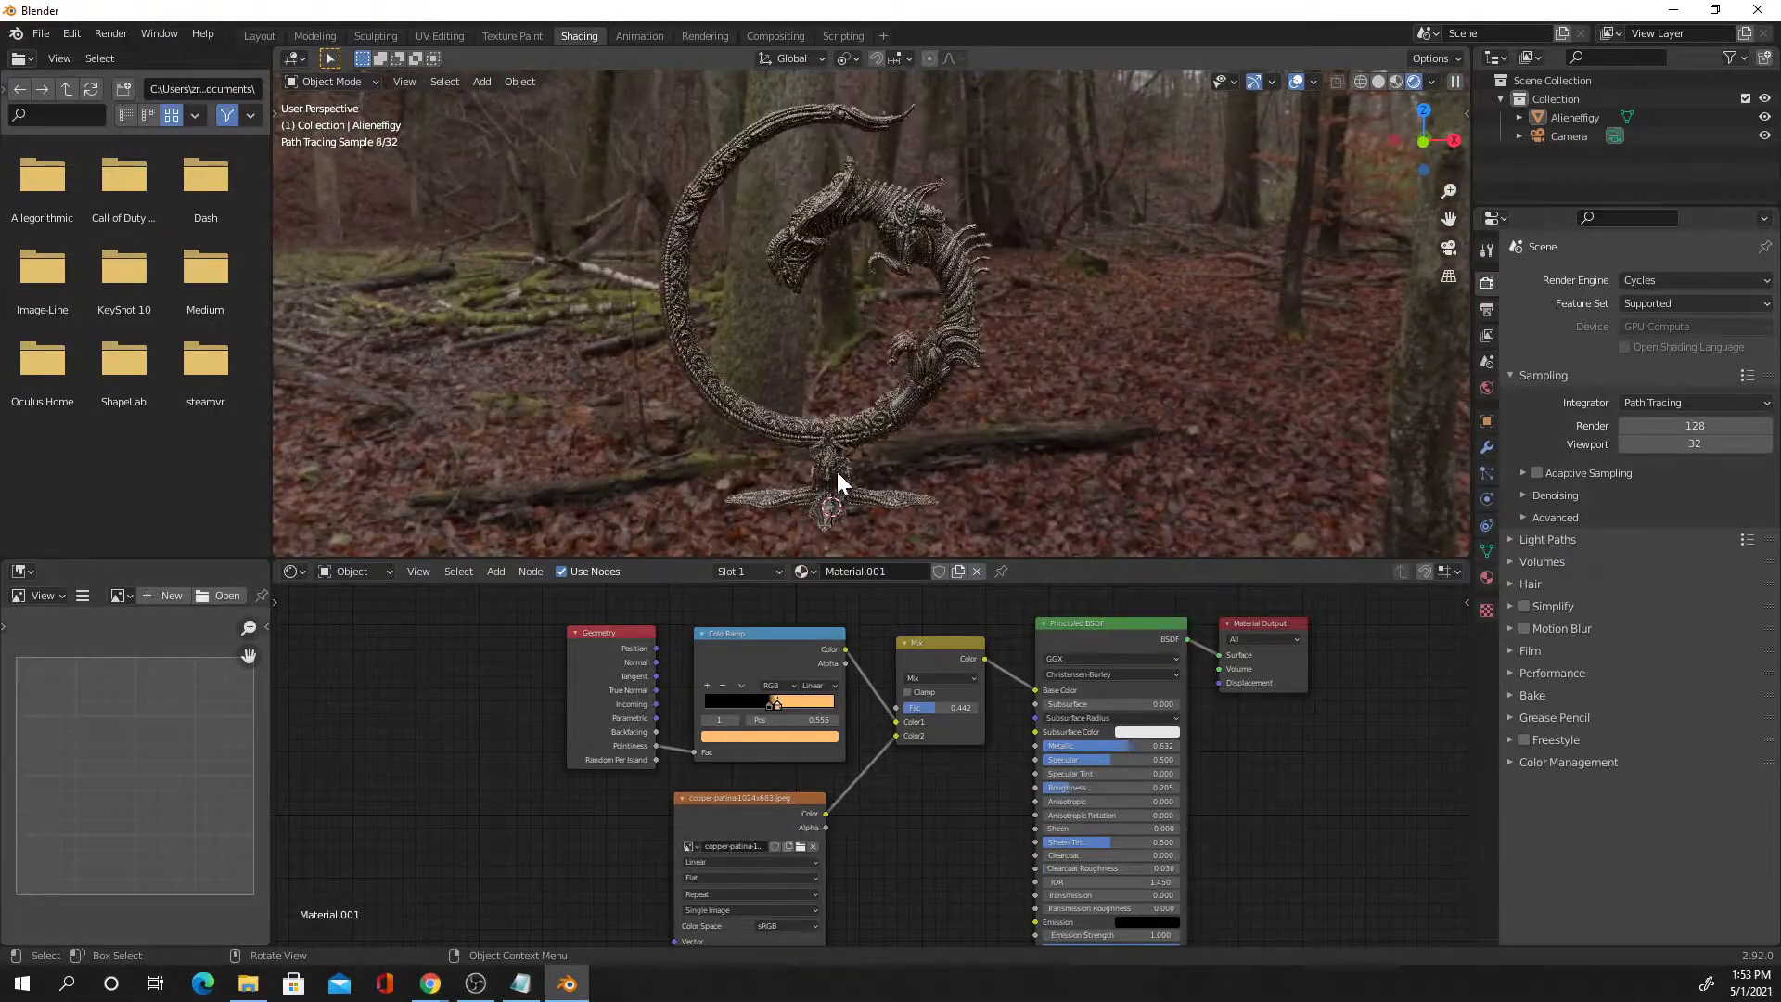
mouse_move(748, 798)
mouse_down()
mouse_move(631, 794)
mouse_move(729, 798)
mouse_up()
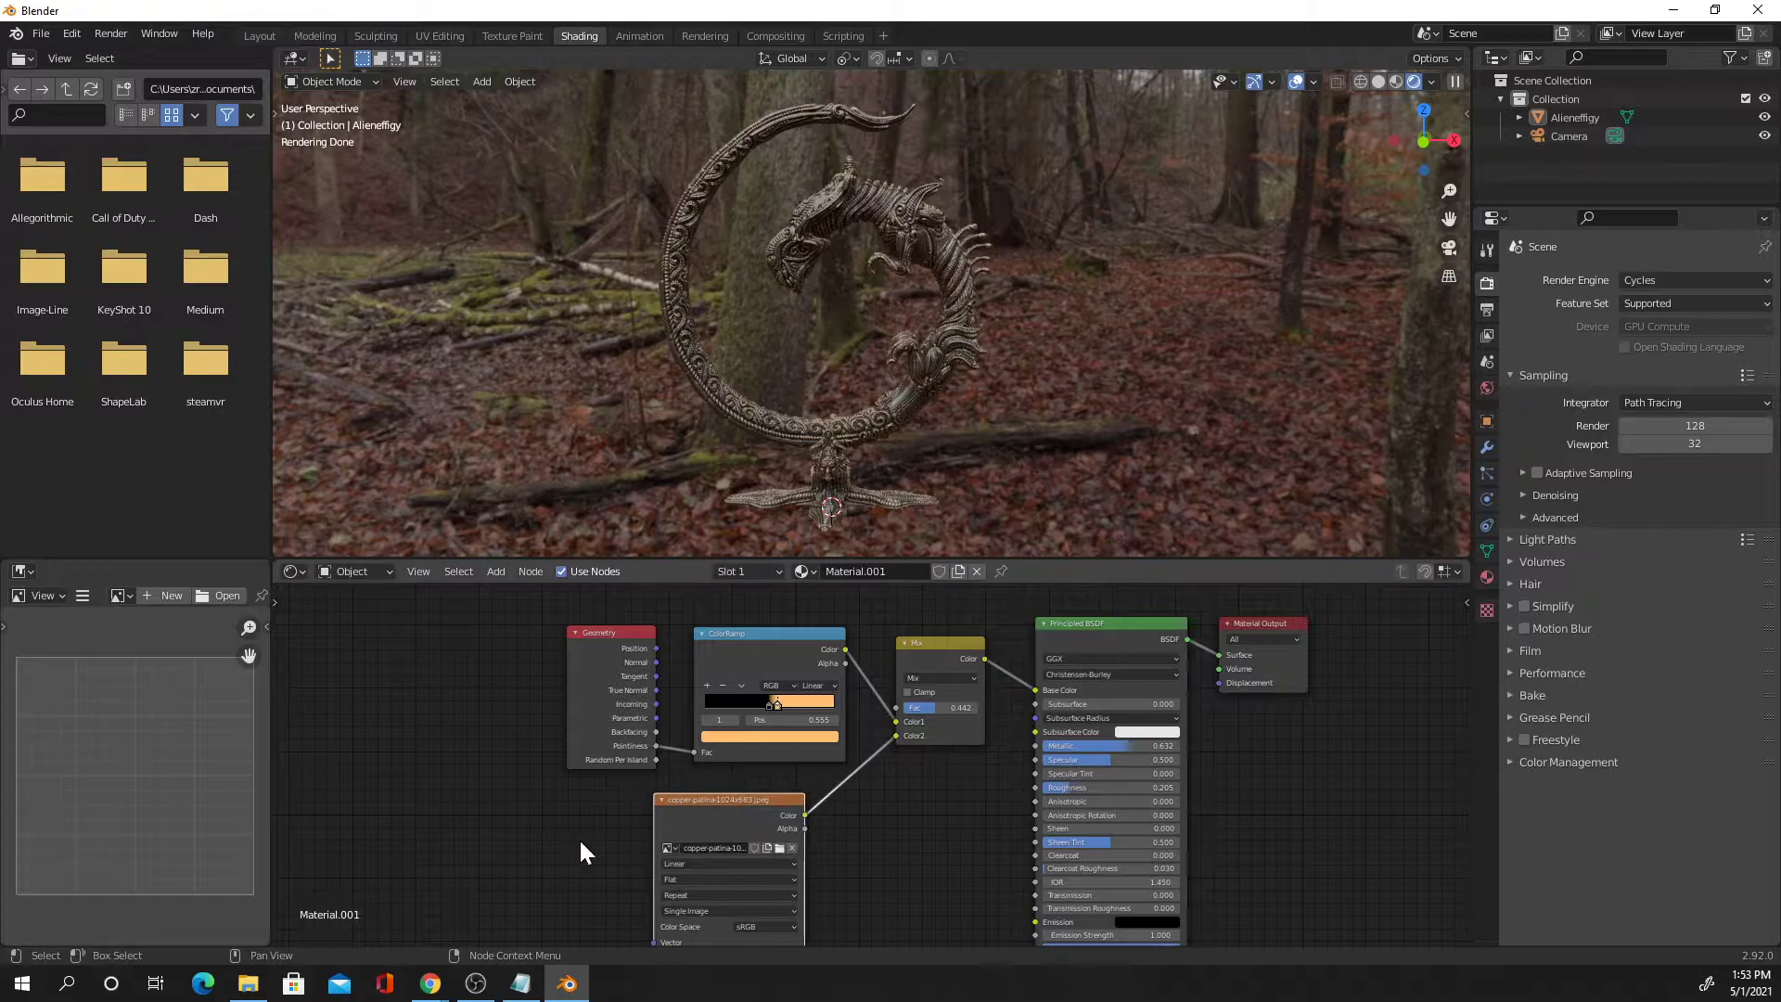
middle_drag(555, 843, 673, 782)
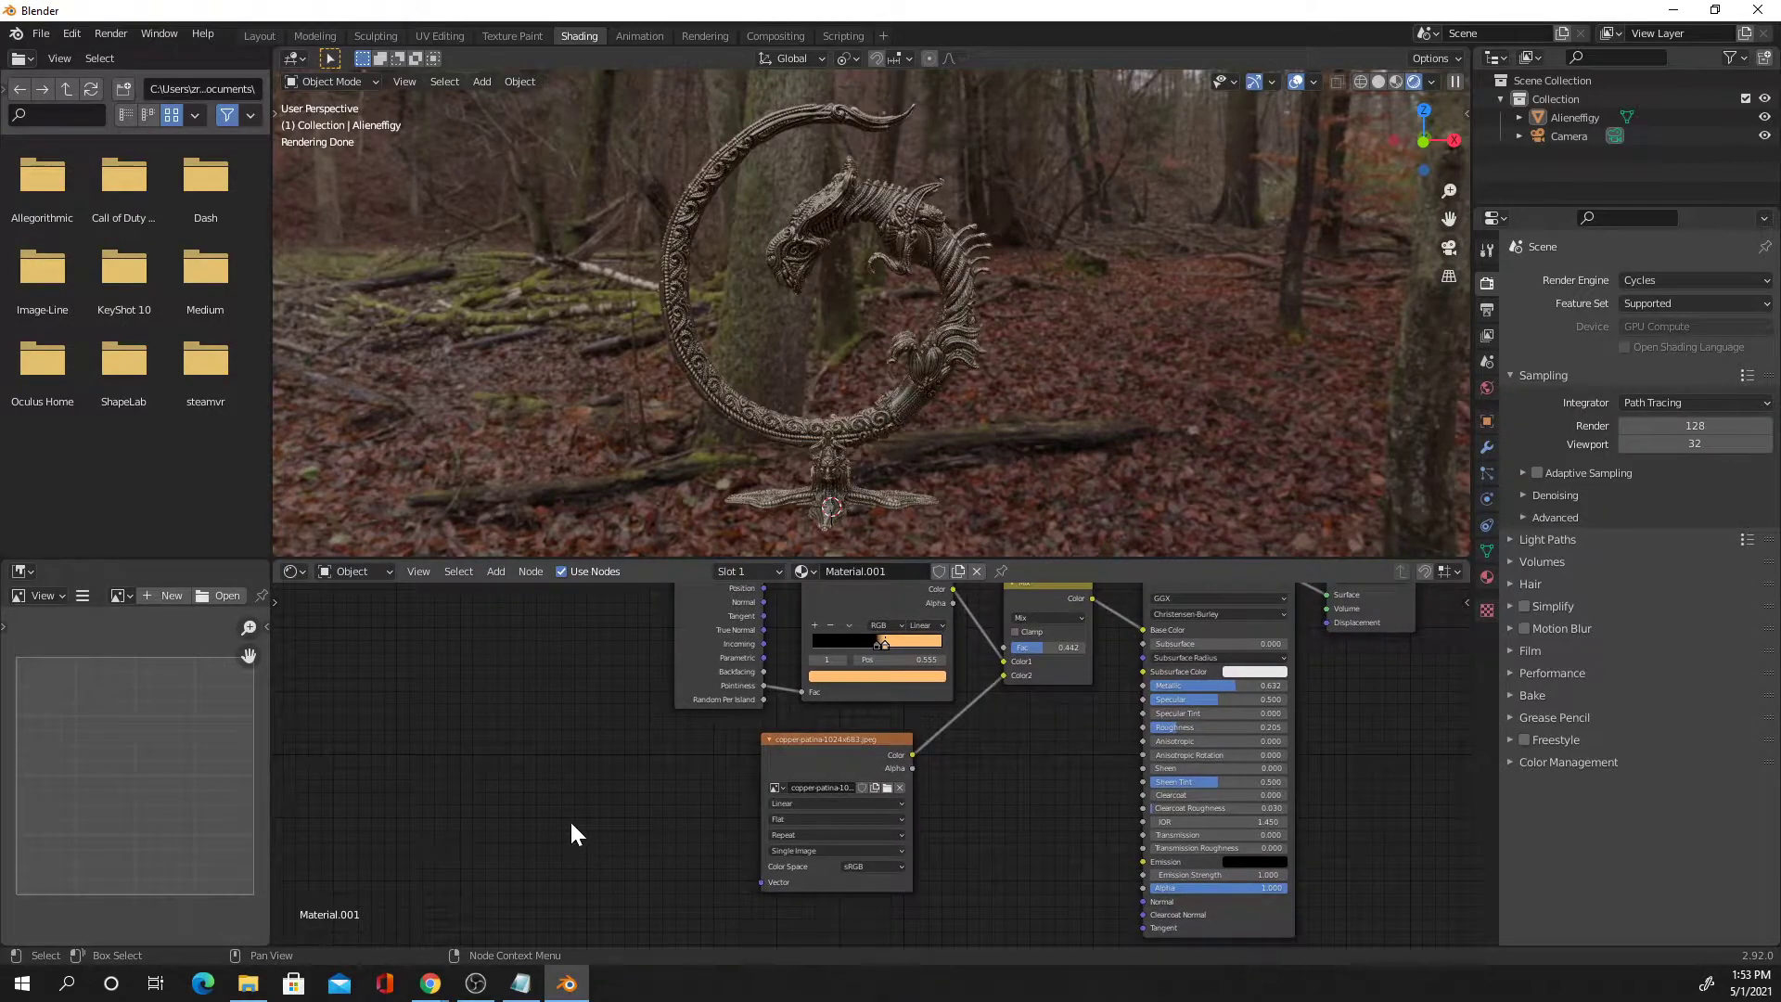
key(shift+a)
mouse_move(572, 831)
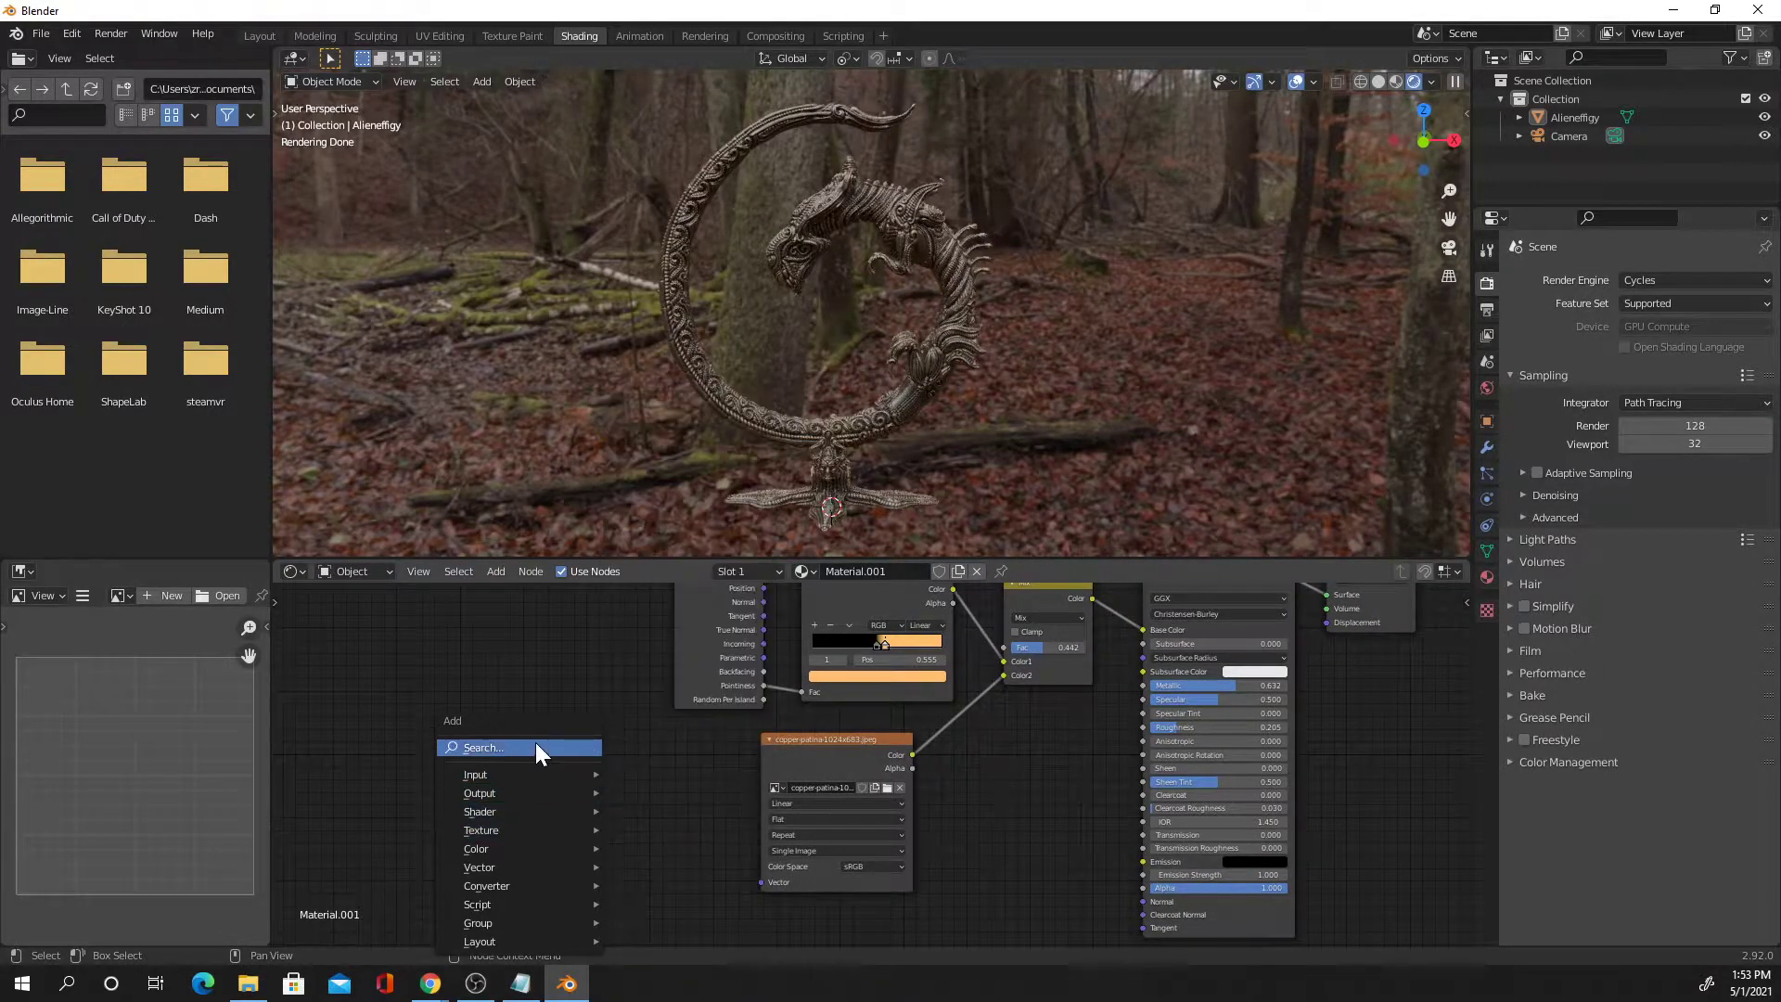
click(536, 745)
text(tex)
key(Return)
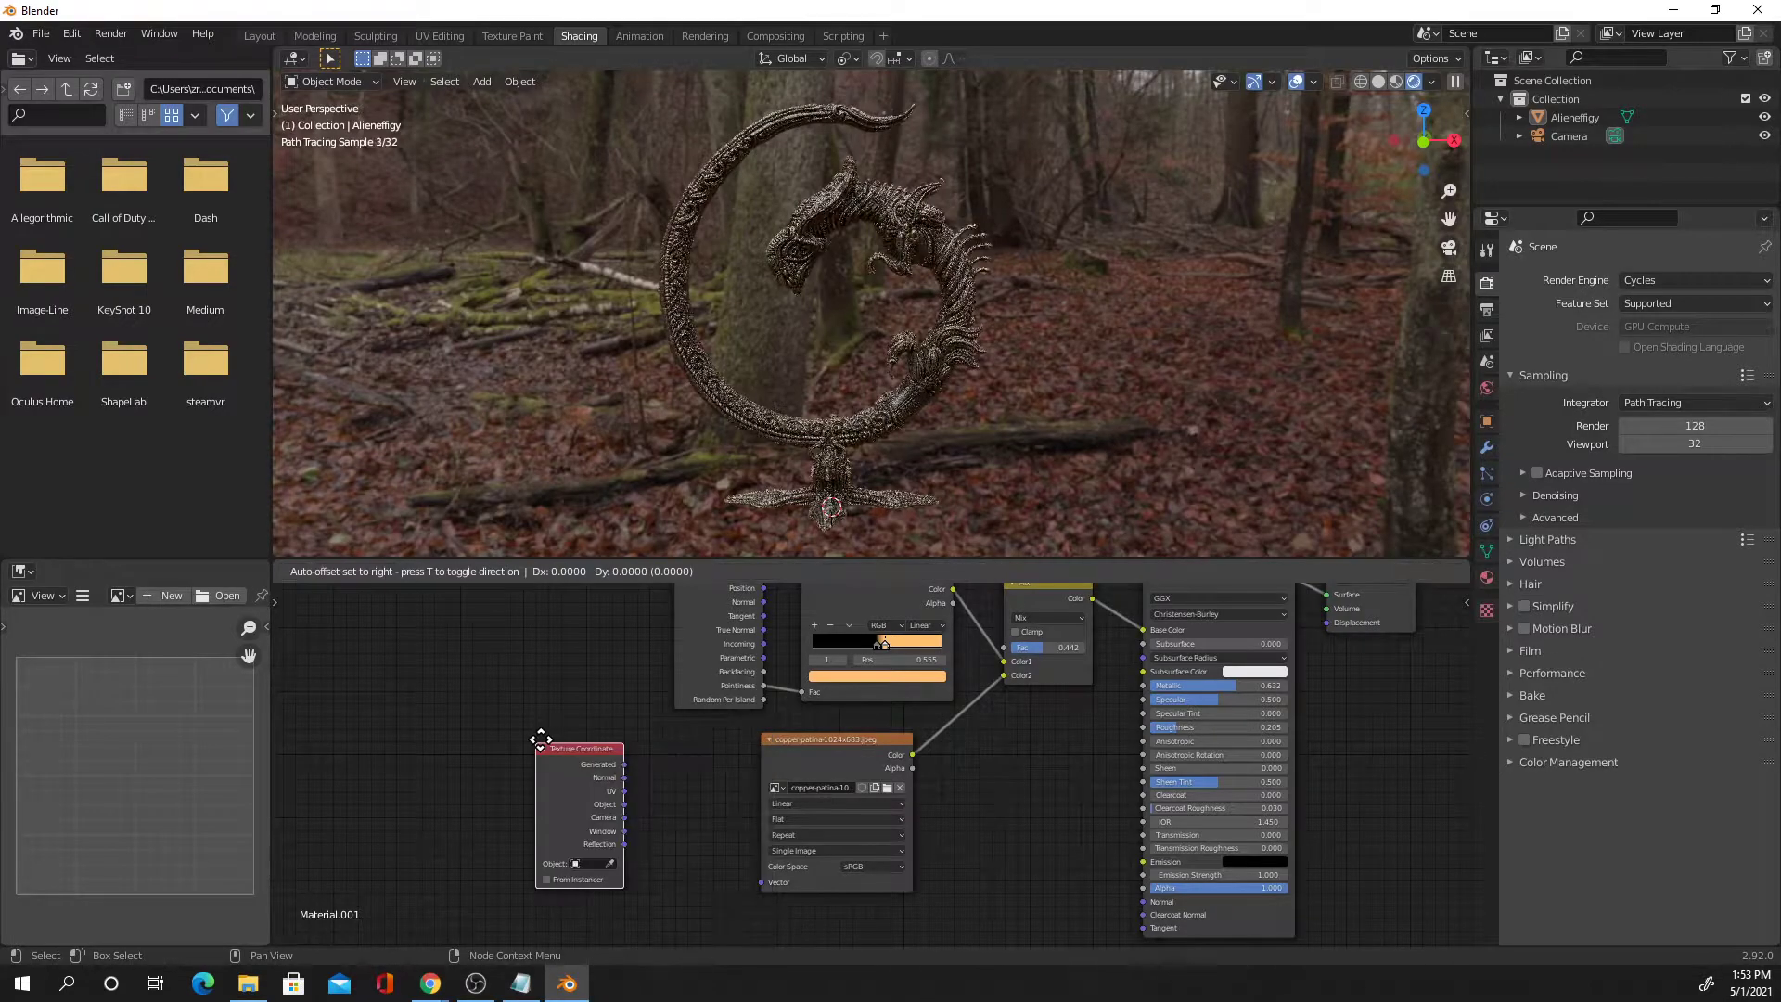
click(520, 738)
Add a Mapping node and wire the Texture Coordinate's Generated output through it into the copper-patina texture's Vector input
click(661, 796)
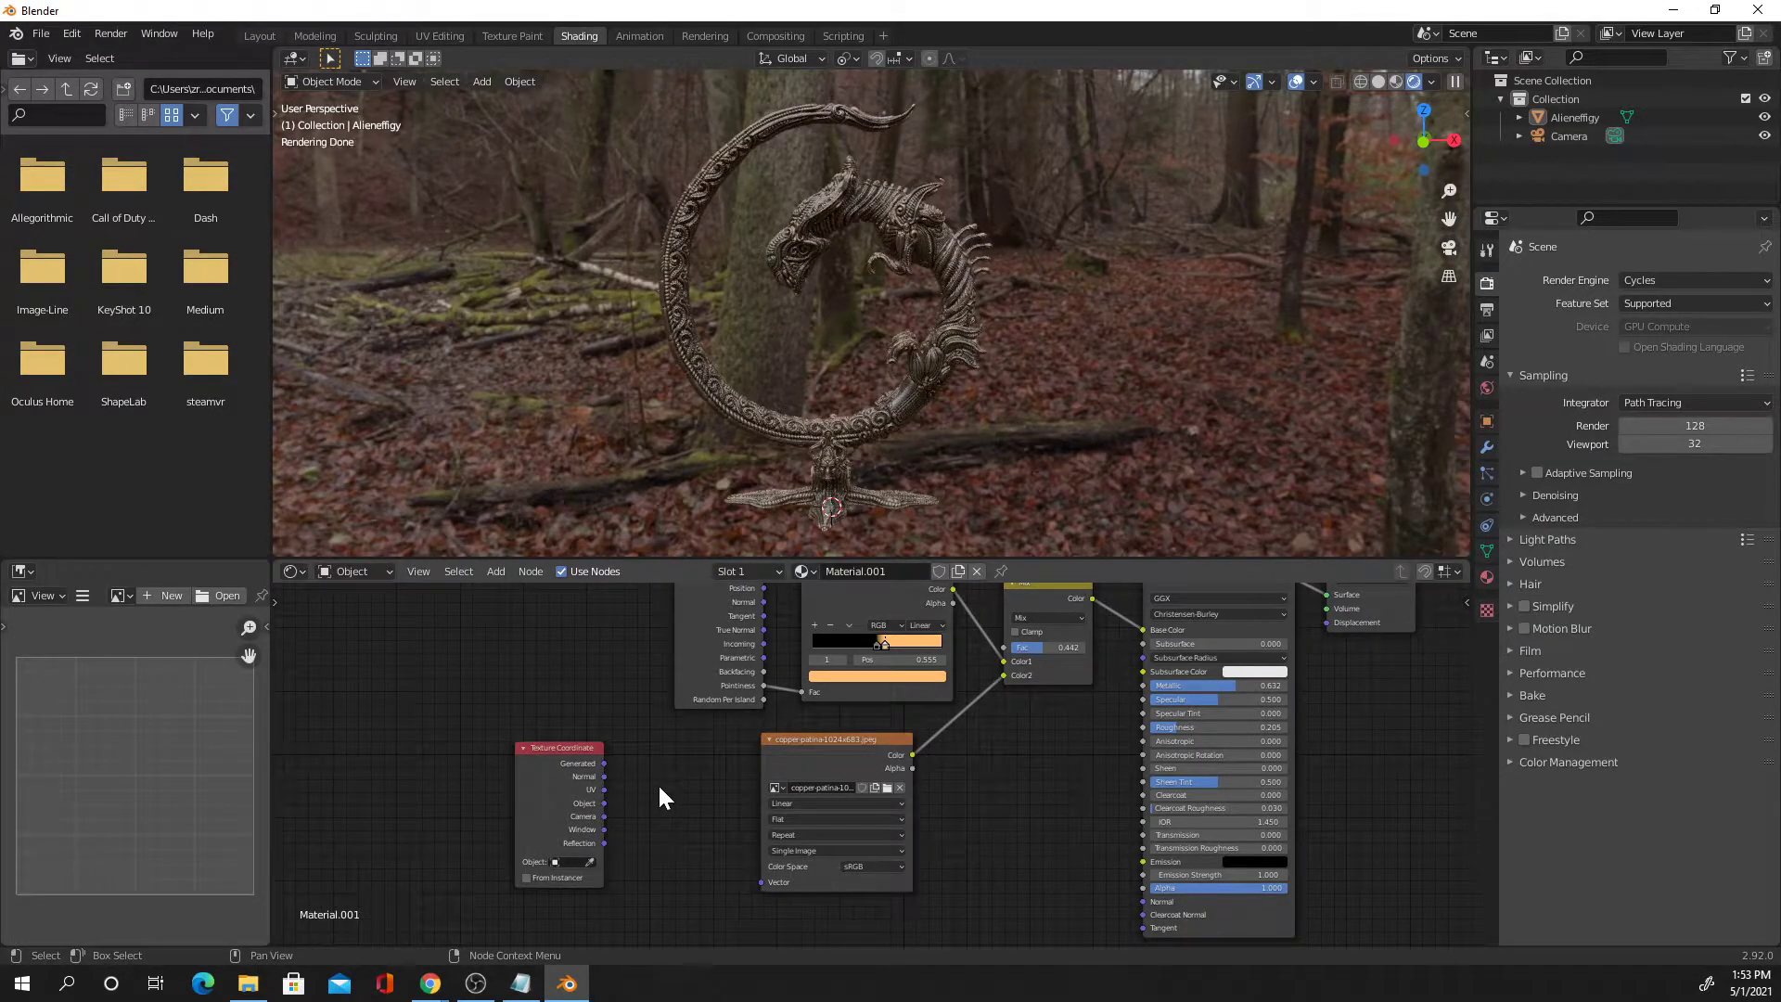
key(shift+a)
click(616, 742)
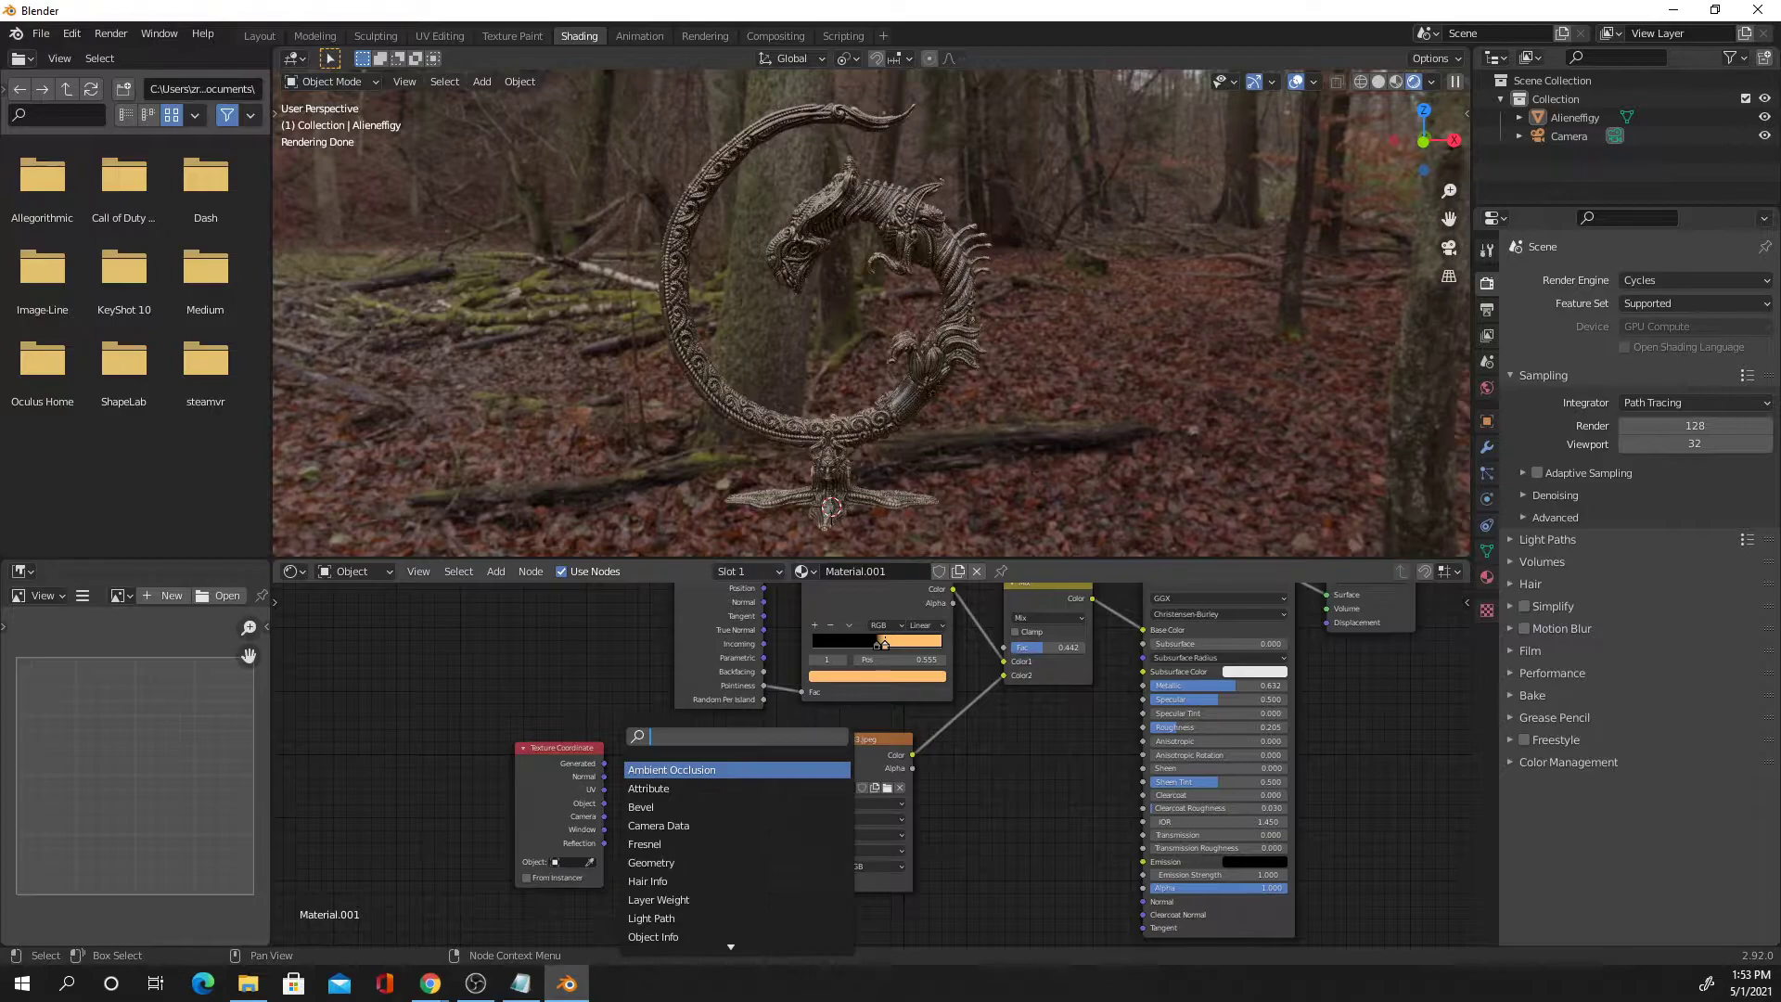
text(map)
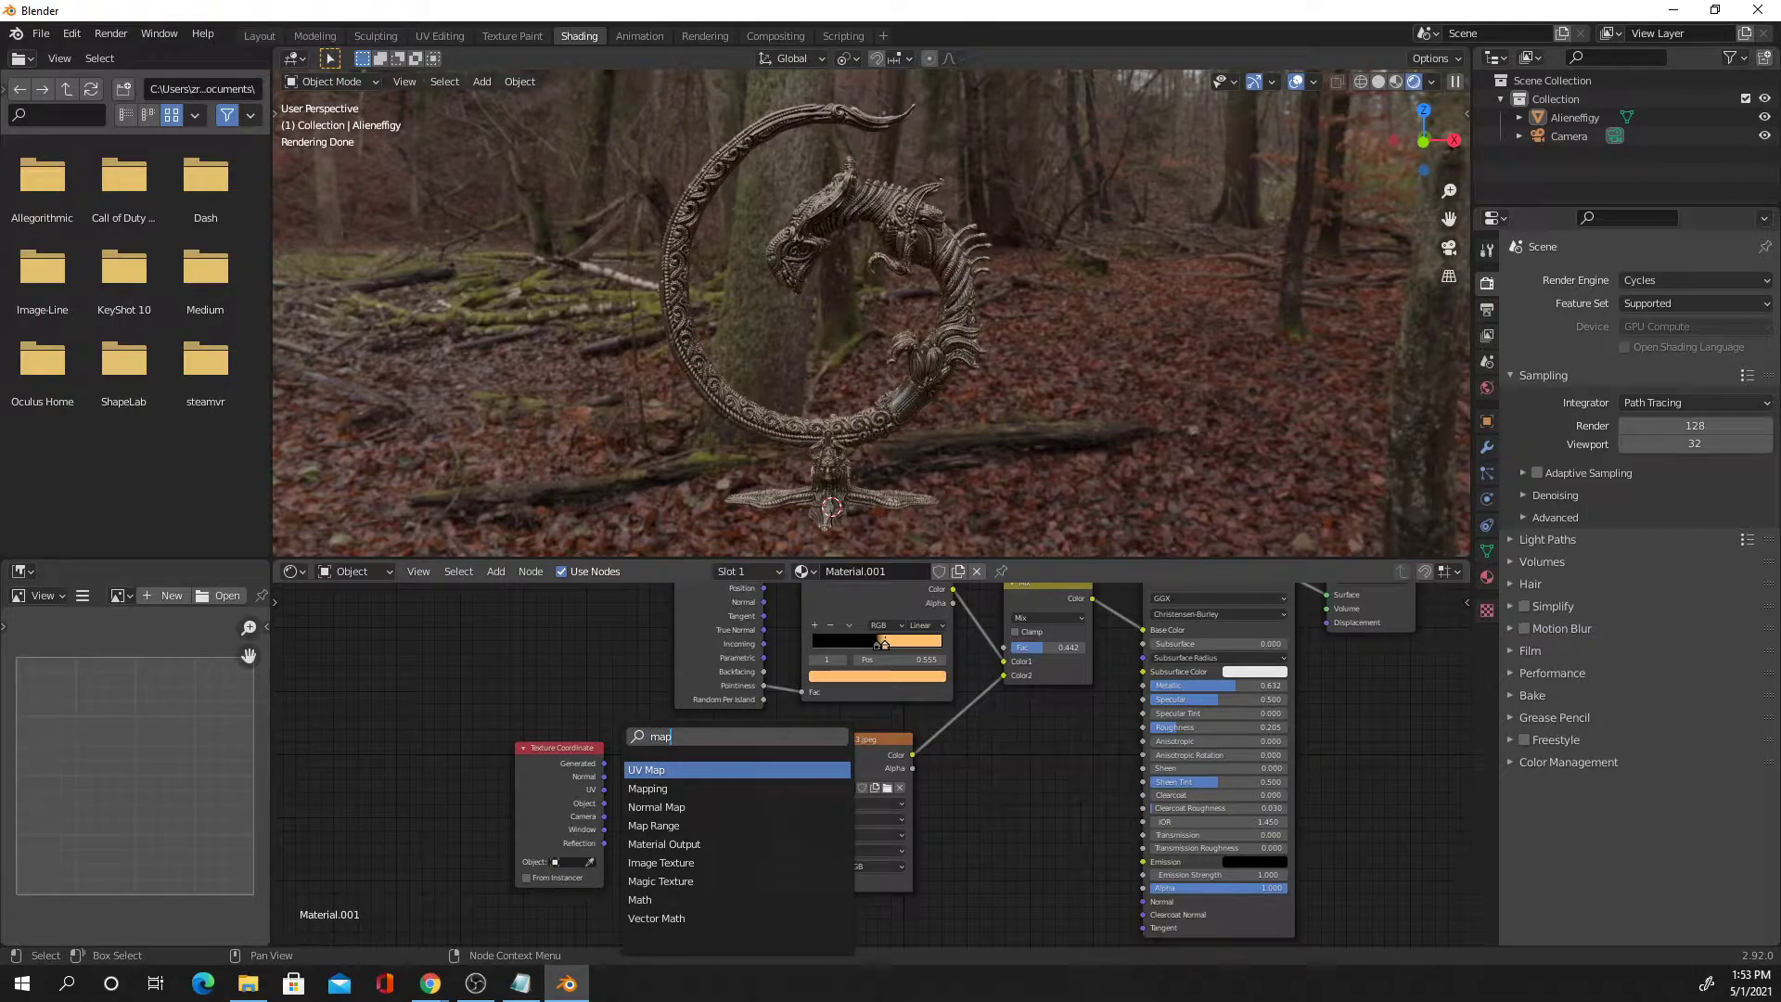
key(Down)
key(Return)
click(639, 737)
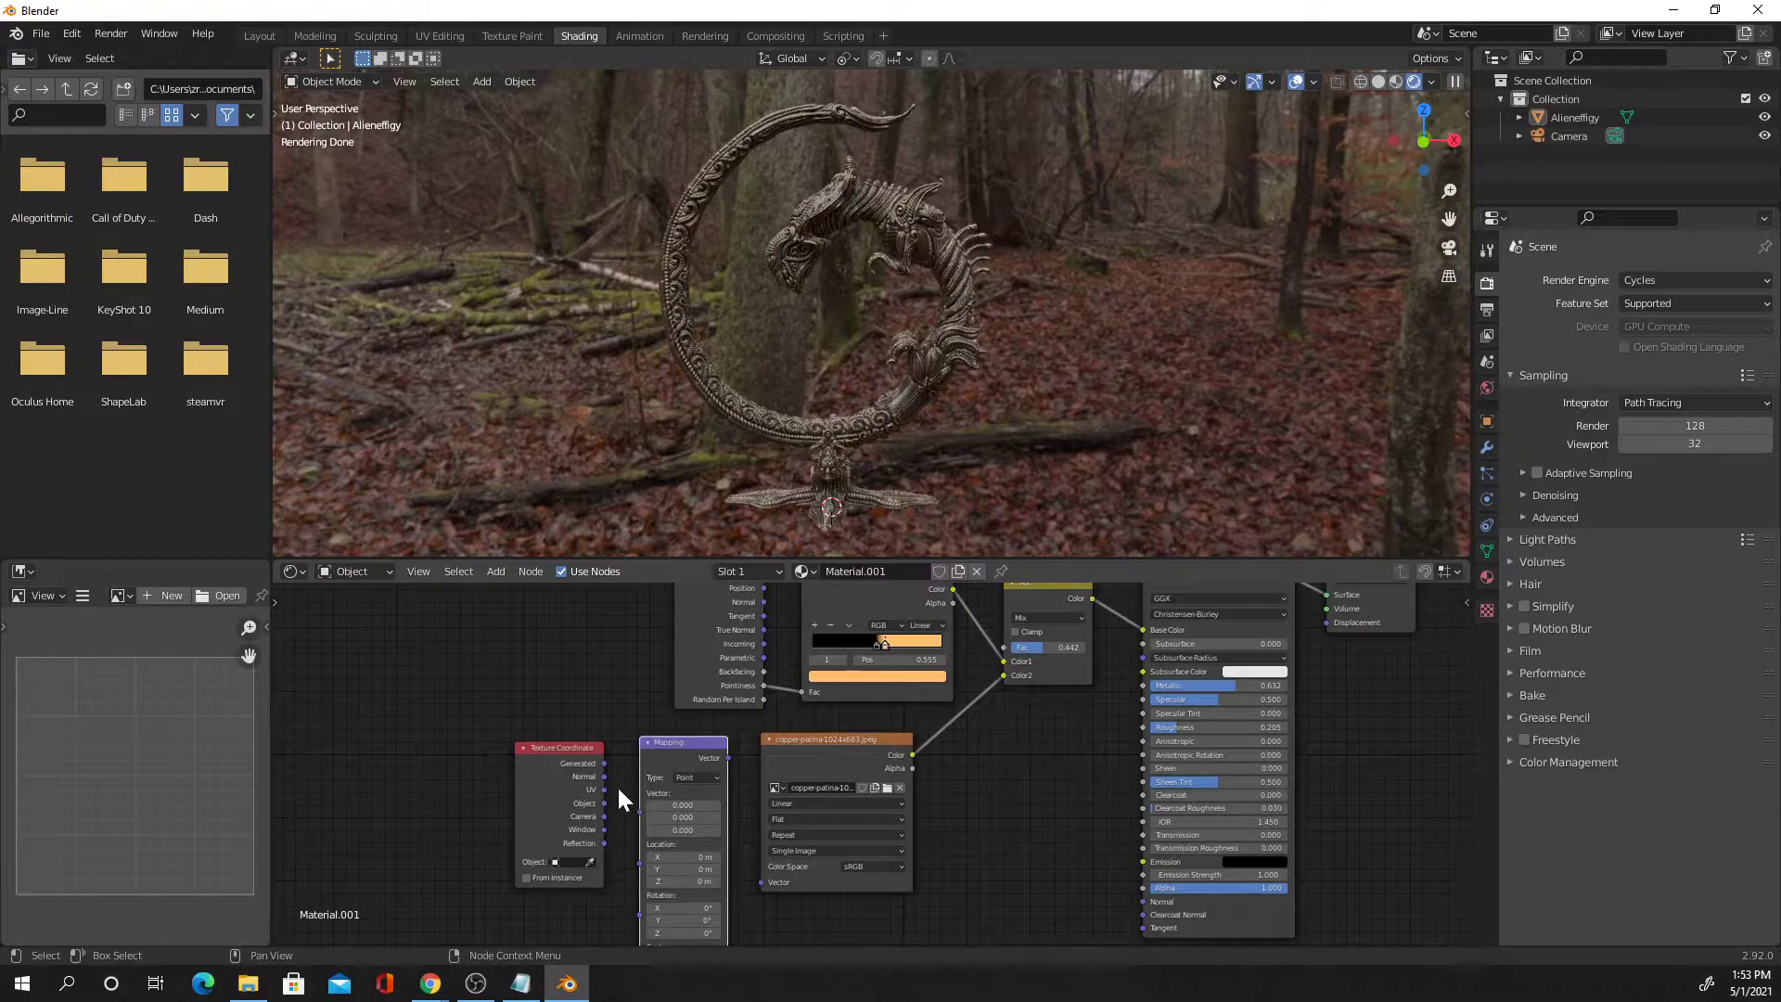
drag(586, 749, 644, 816)
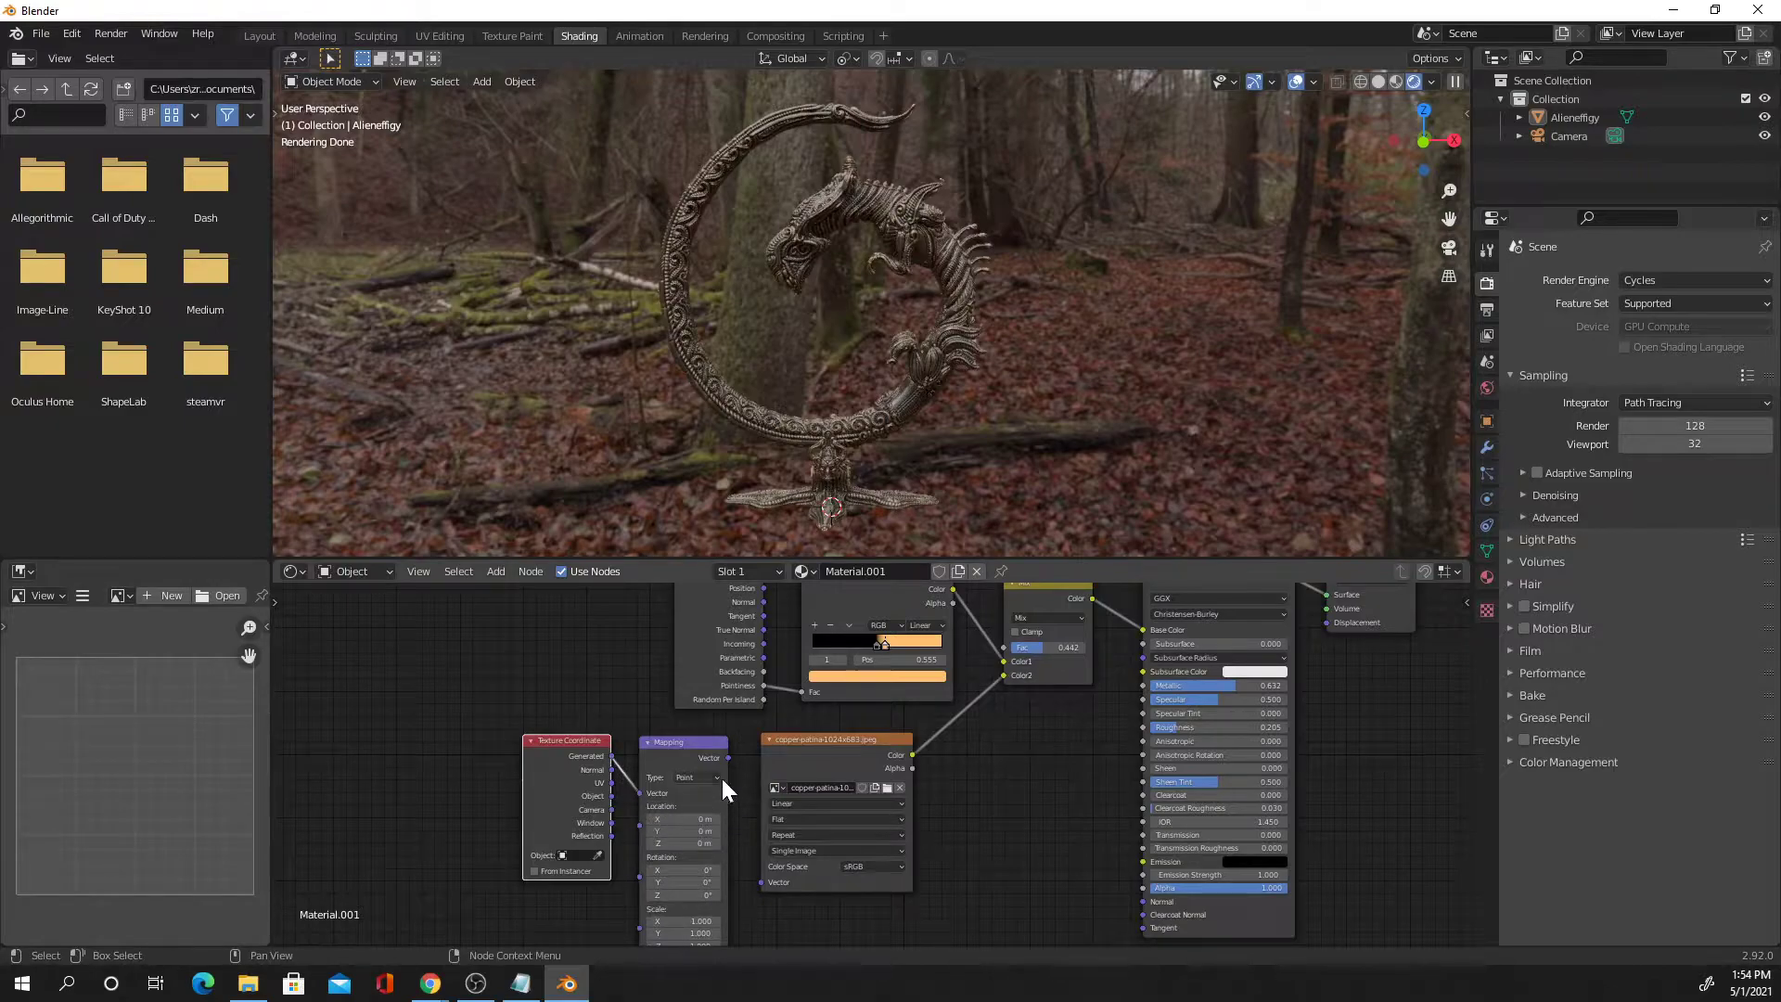
drag(728, 758, 764, 882)
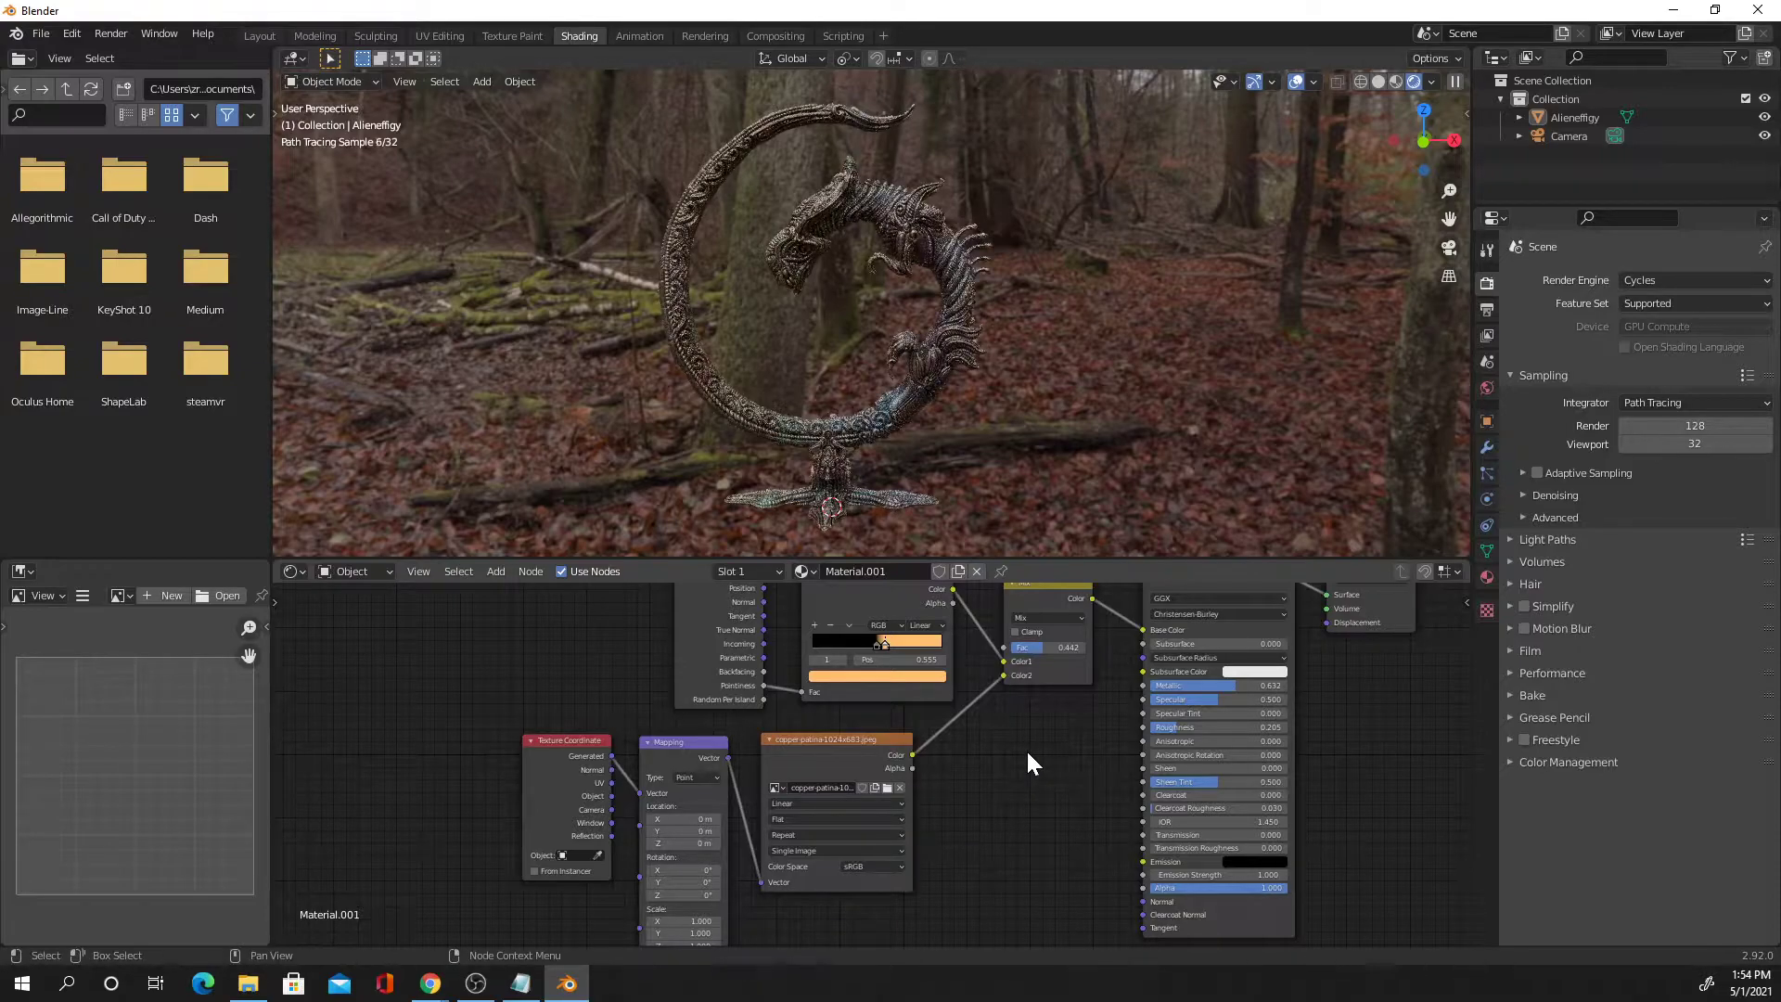
Switch the copper-patina texture's projection to Box and set its Blend to about 0.69
scroll(903, 432, up, 4)
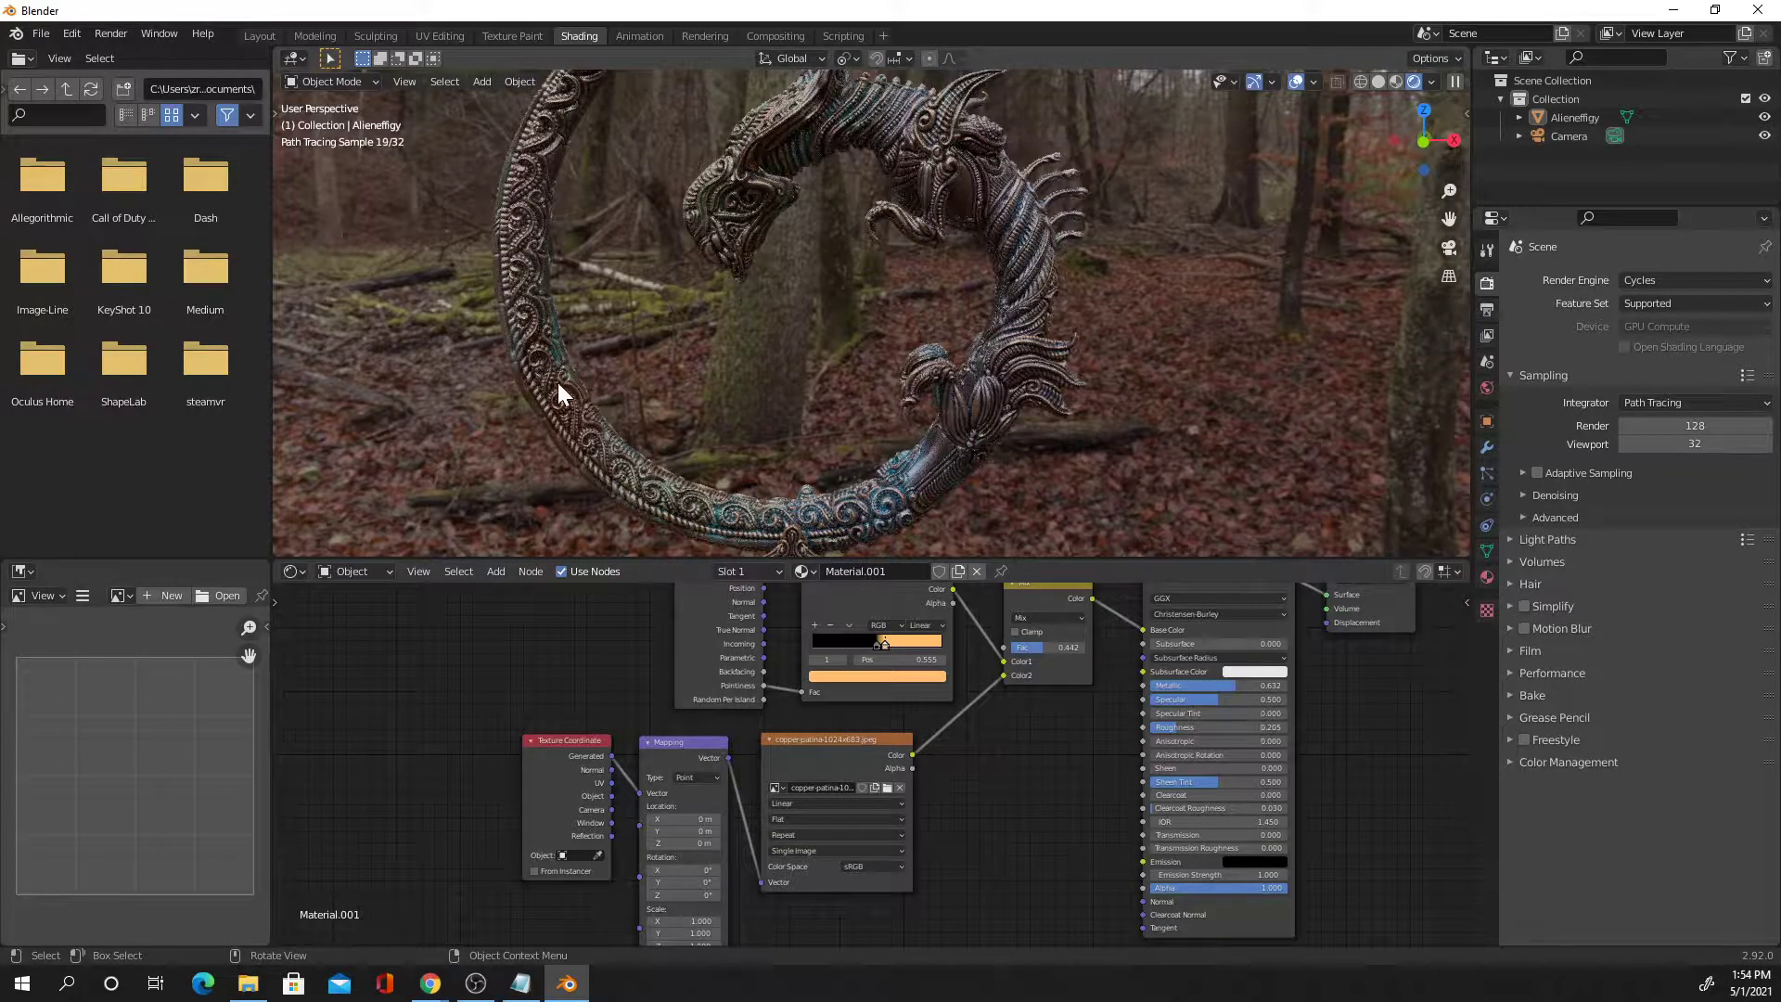
middle_drag(886, 488, 965, 492)
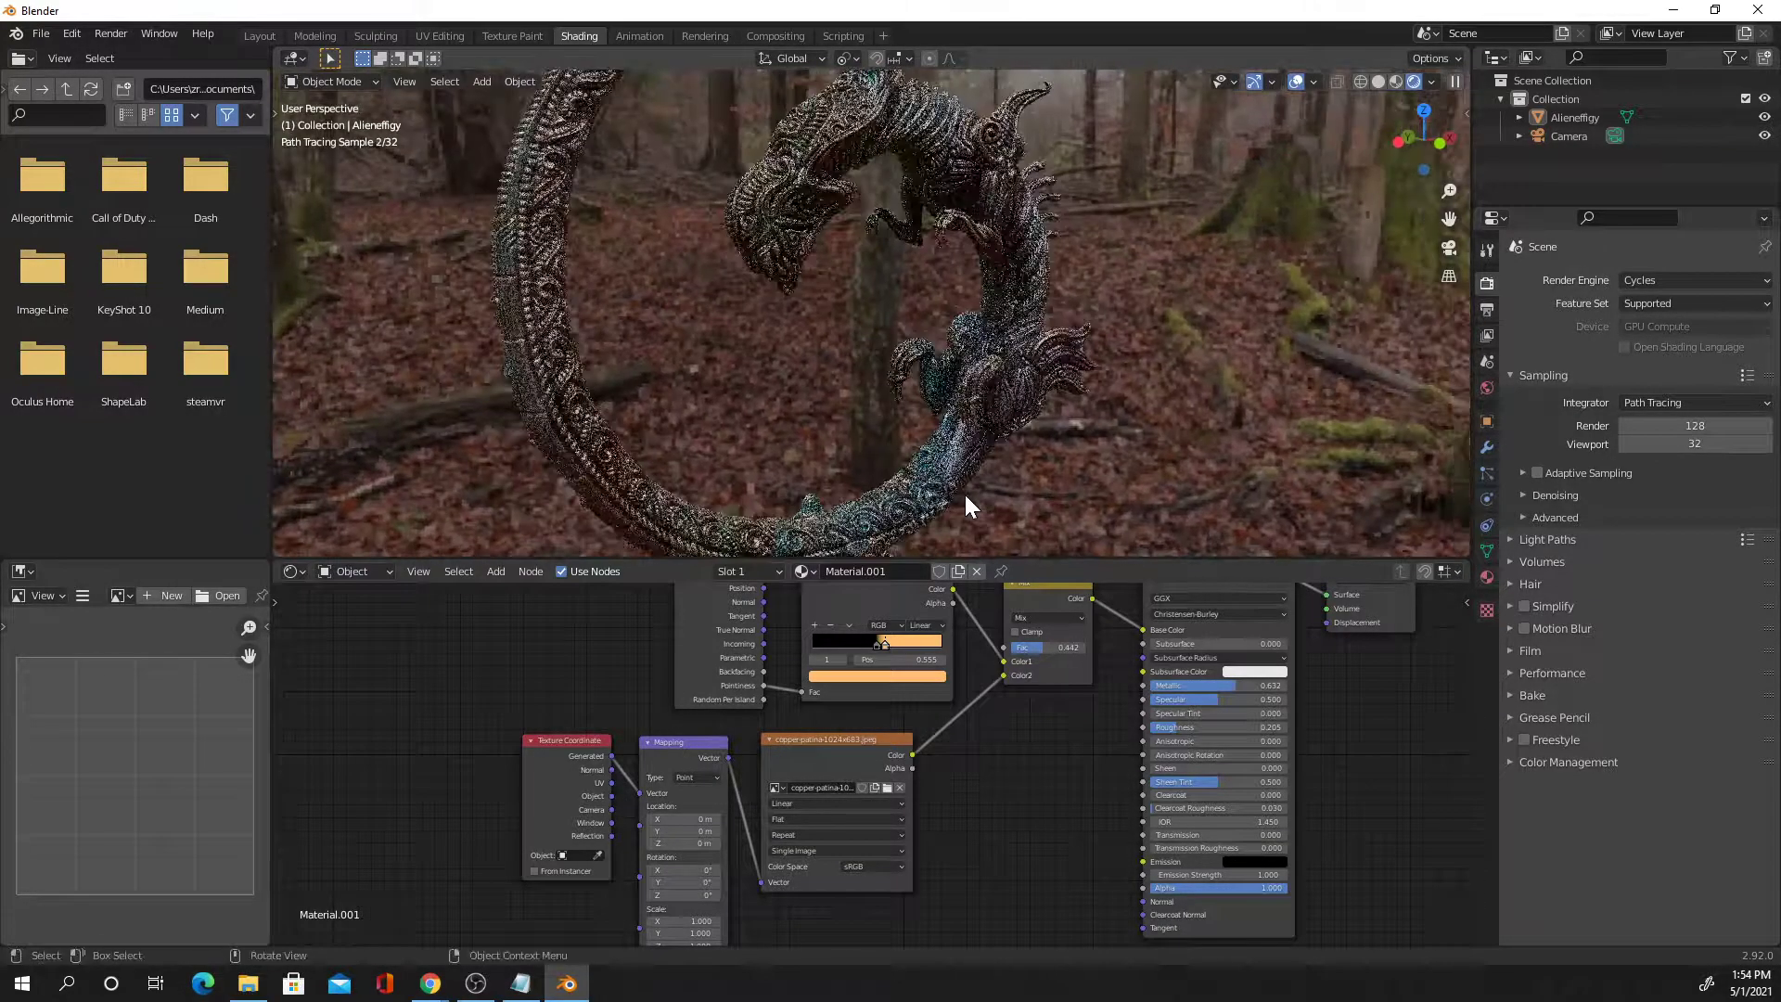
scroll(959, 427, up, 3)
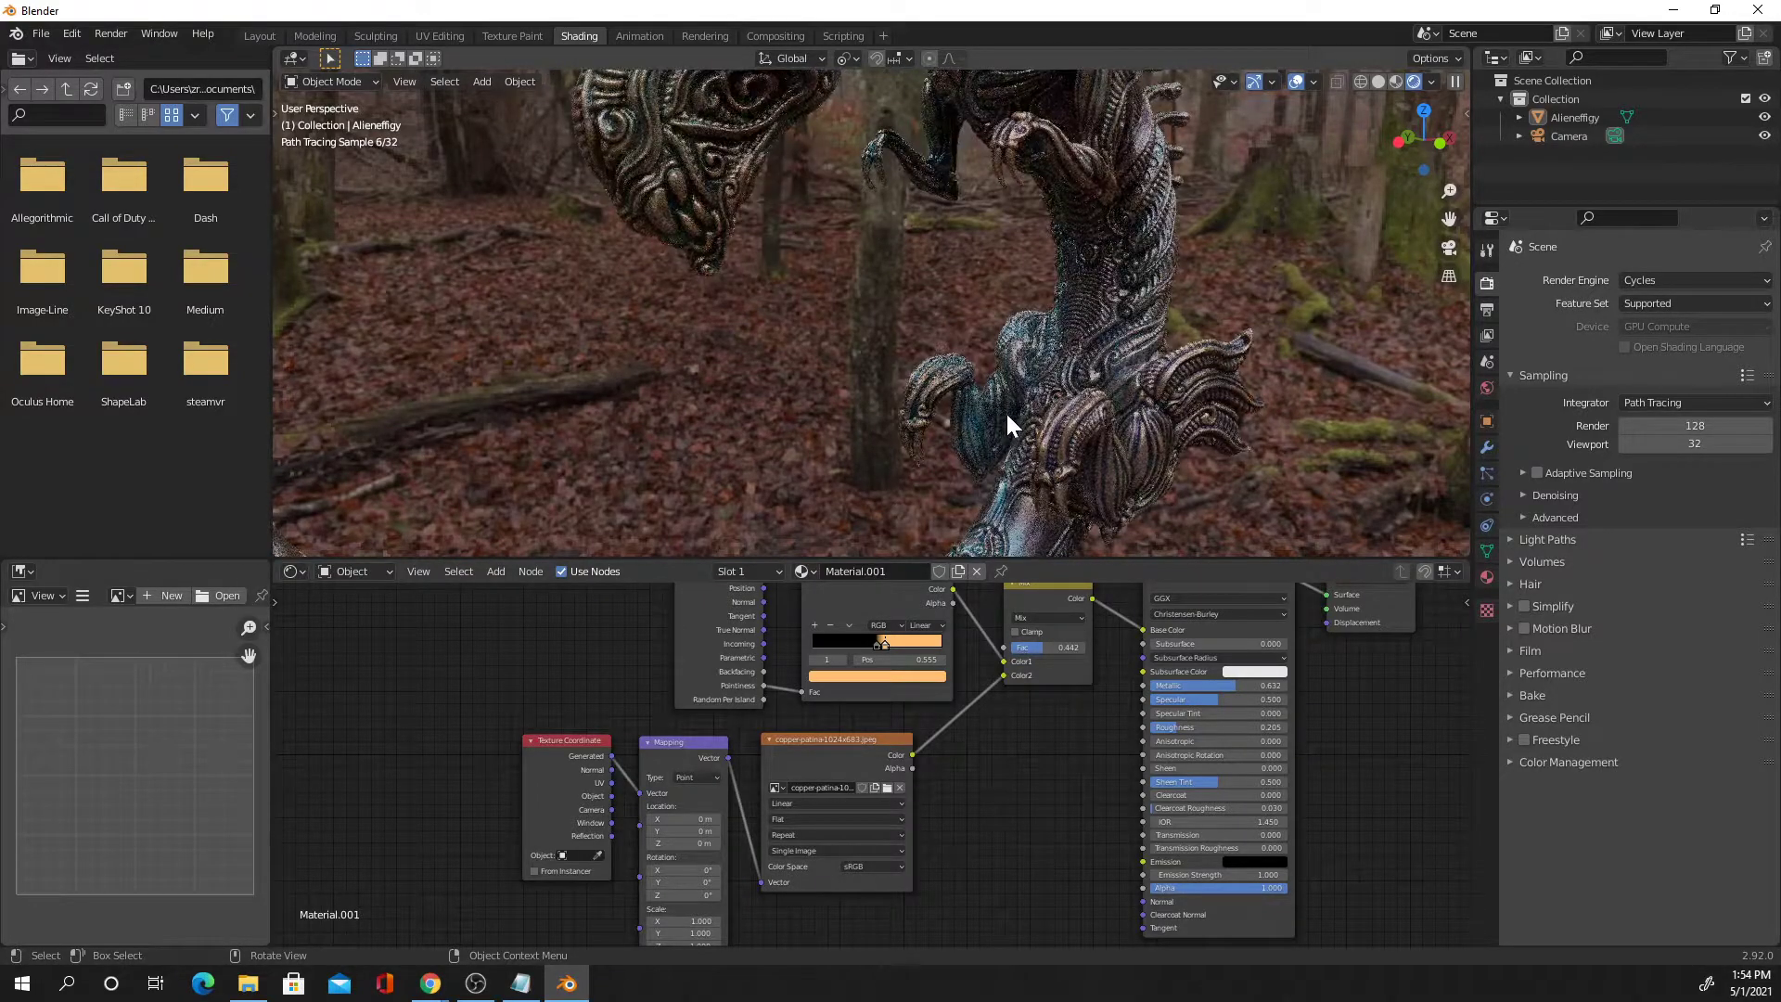
scroll(1041, 353, down, 4)
mouse_move(1066, 347)
middle_down()
mouse_move(1116, 375)
mouse_move(1087, 386)
middle_up()
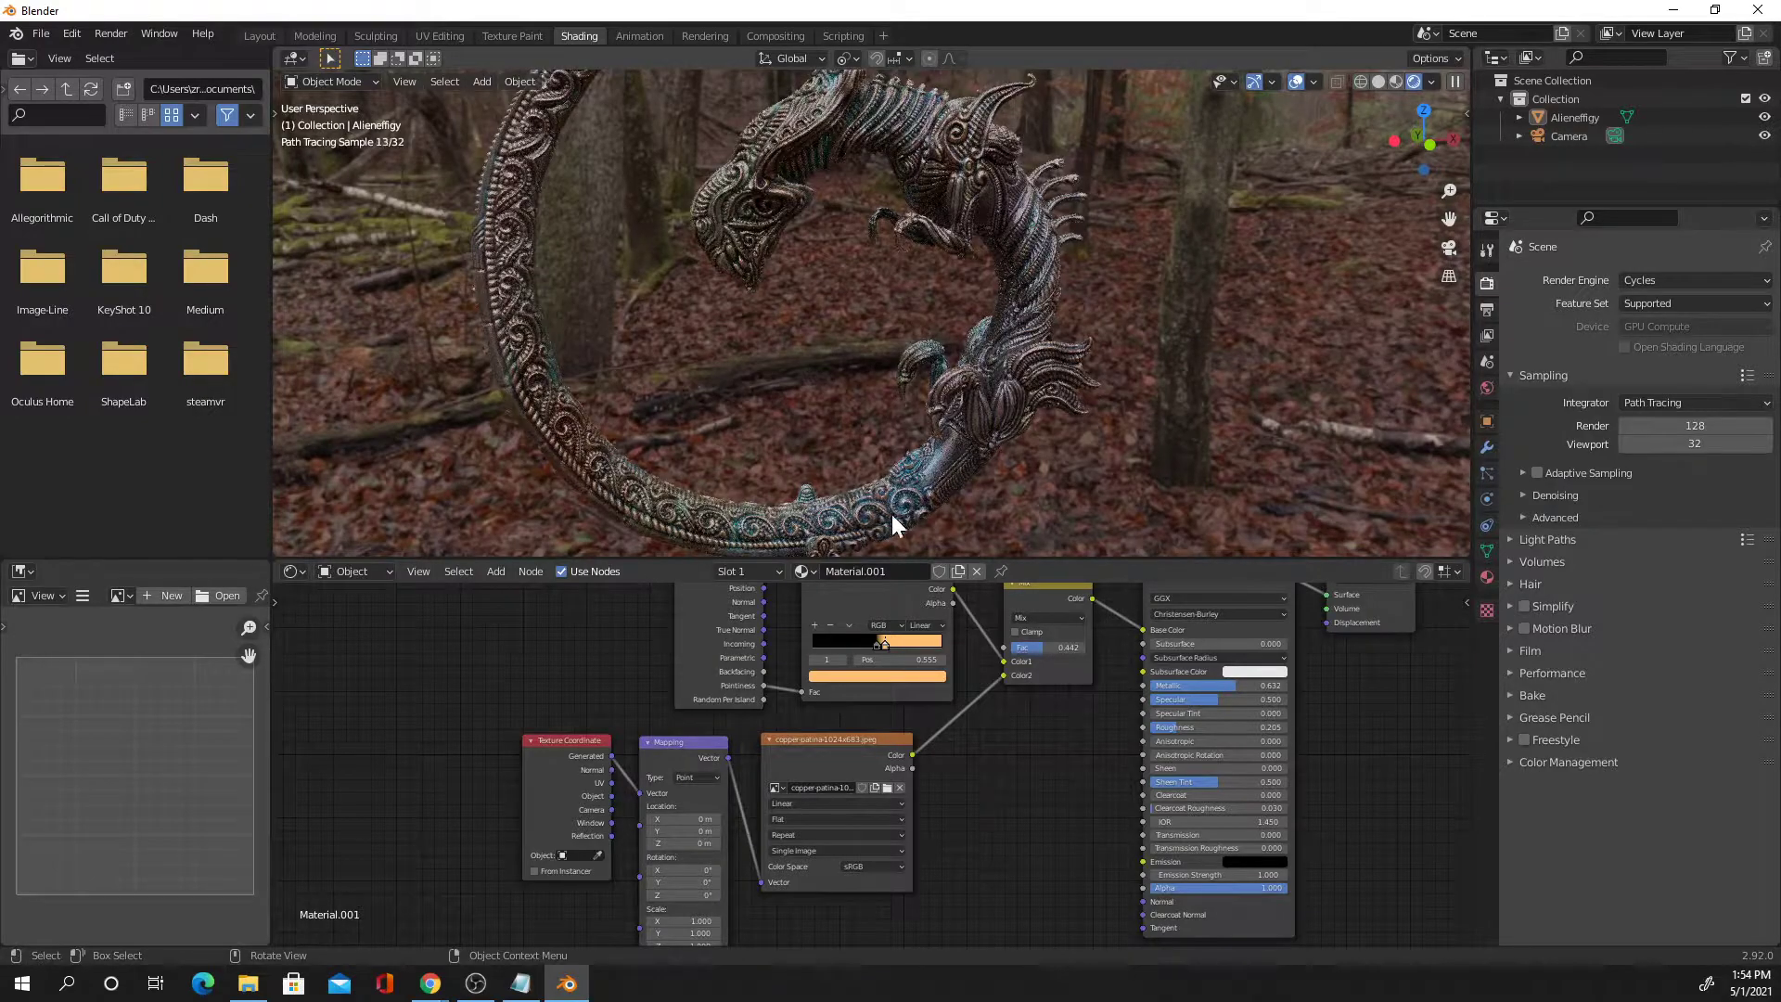
click(807, 819)
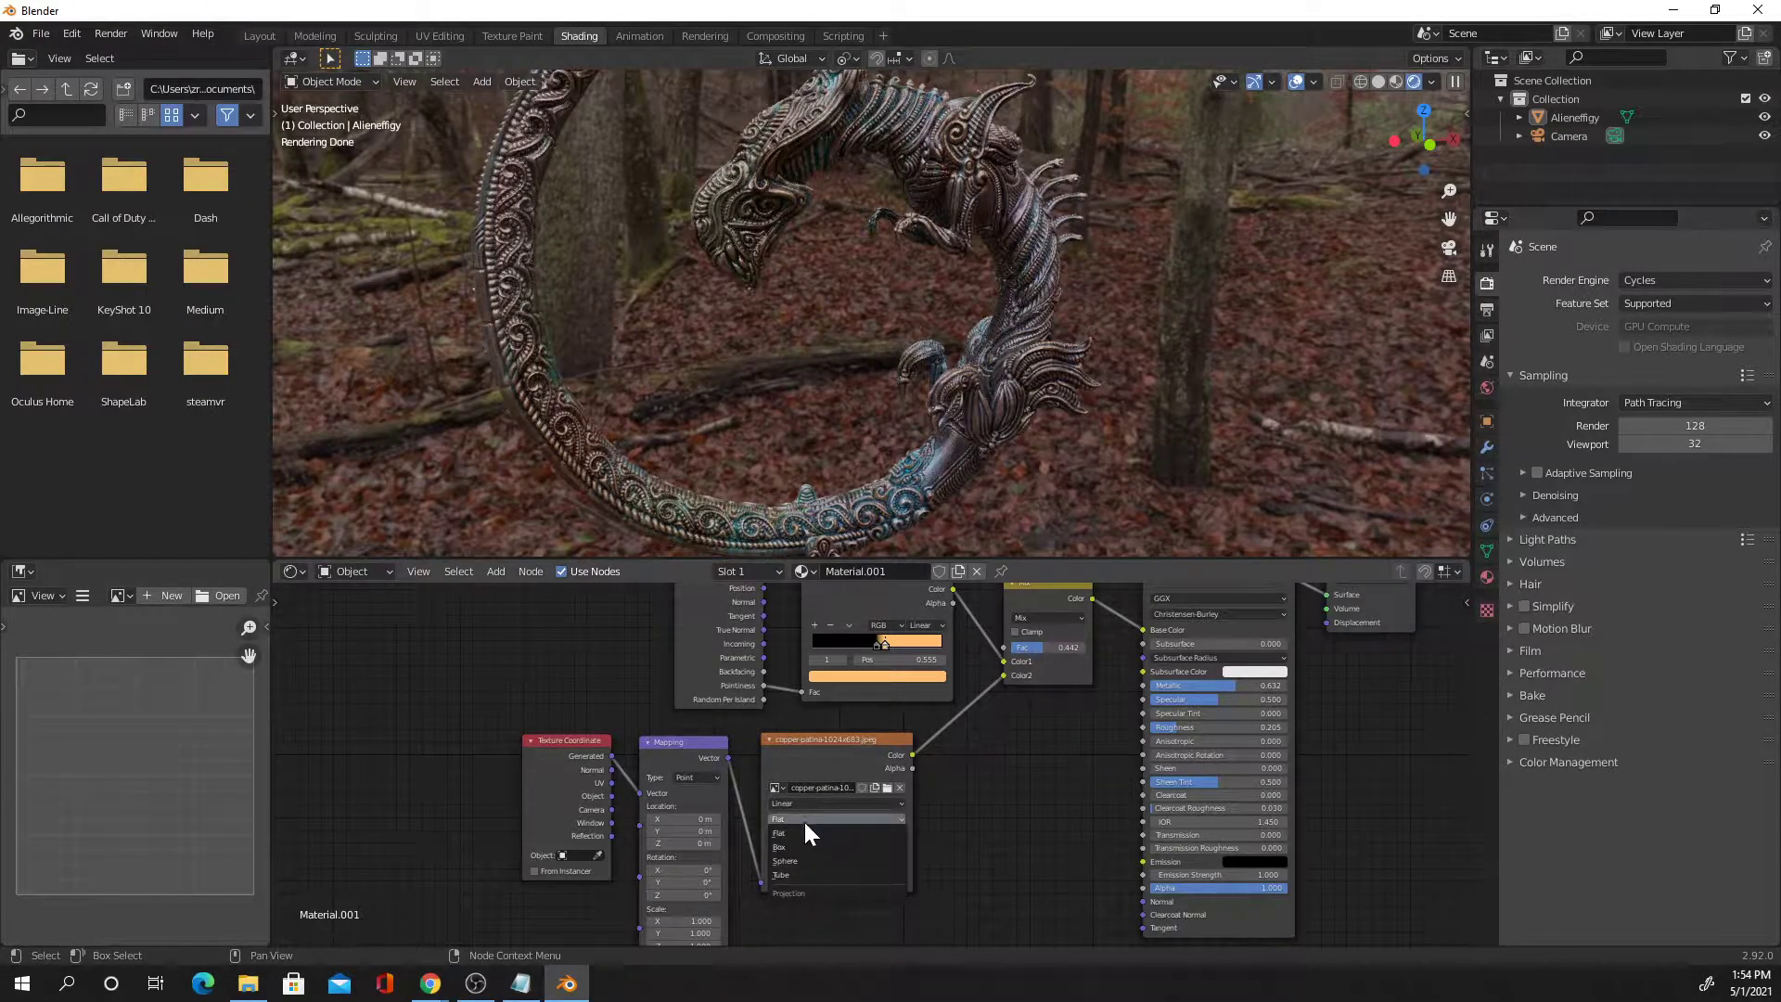
click(809, 846)
drag(824, 834, 854, 834)
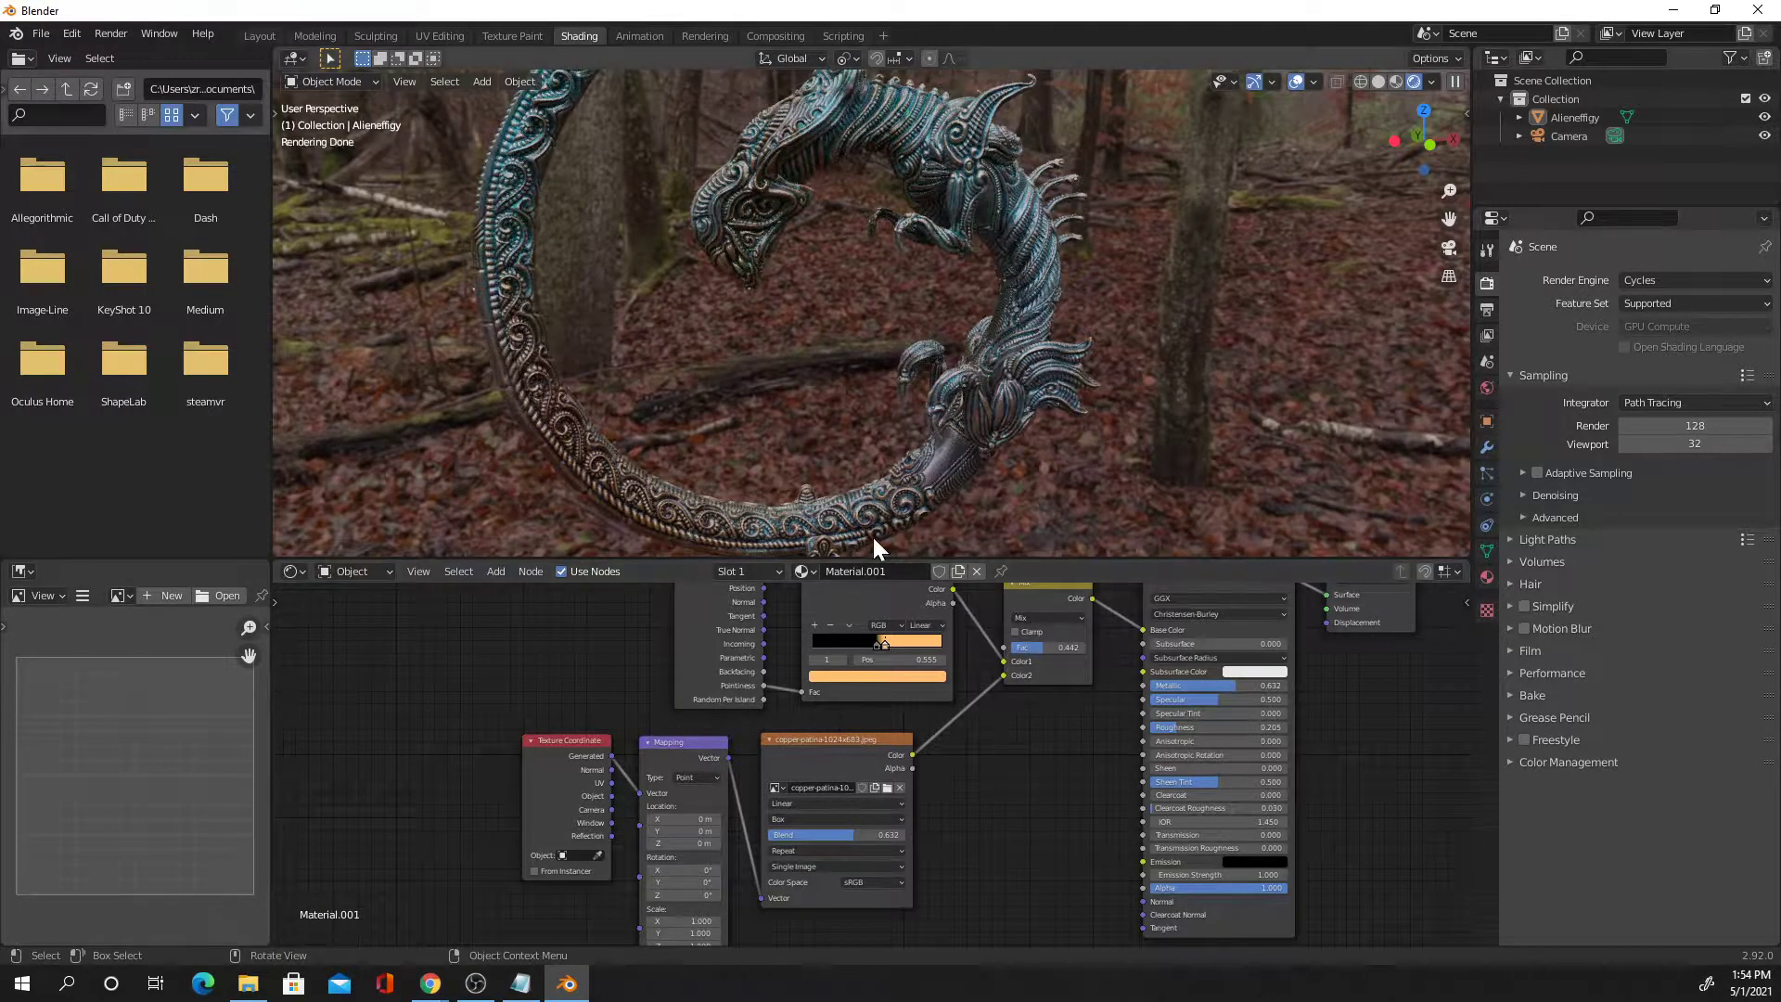
middle_drag(898, 508, 892, 417)
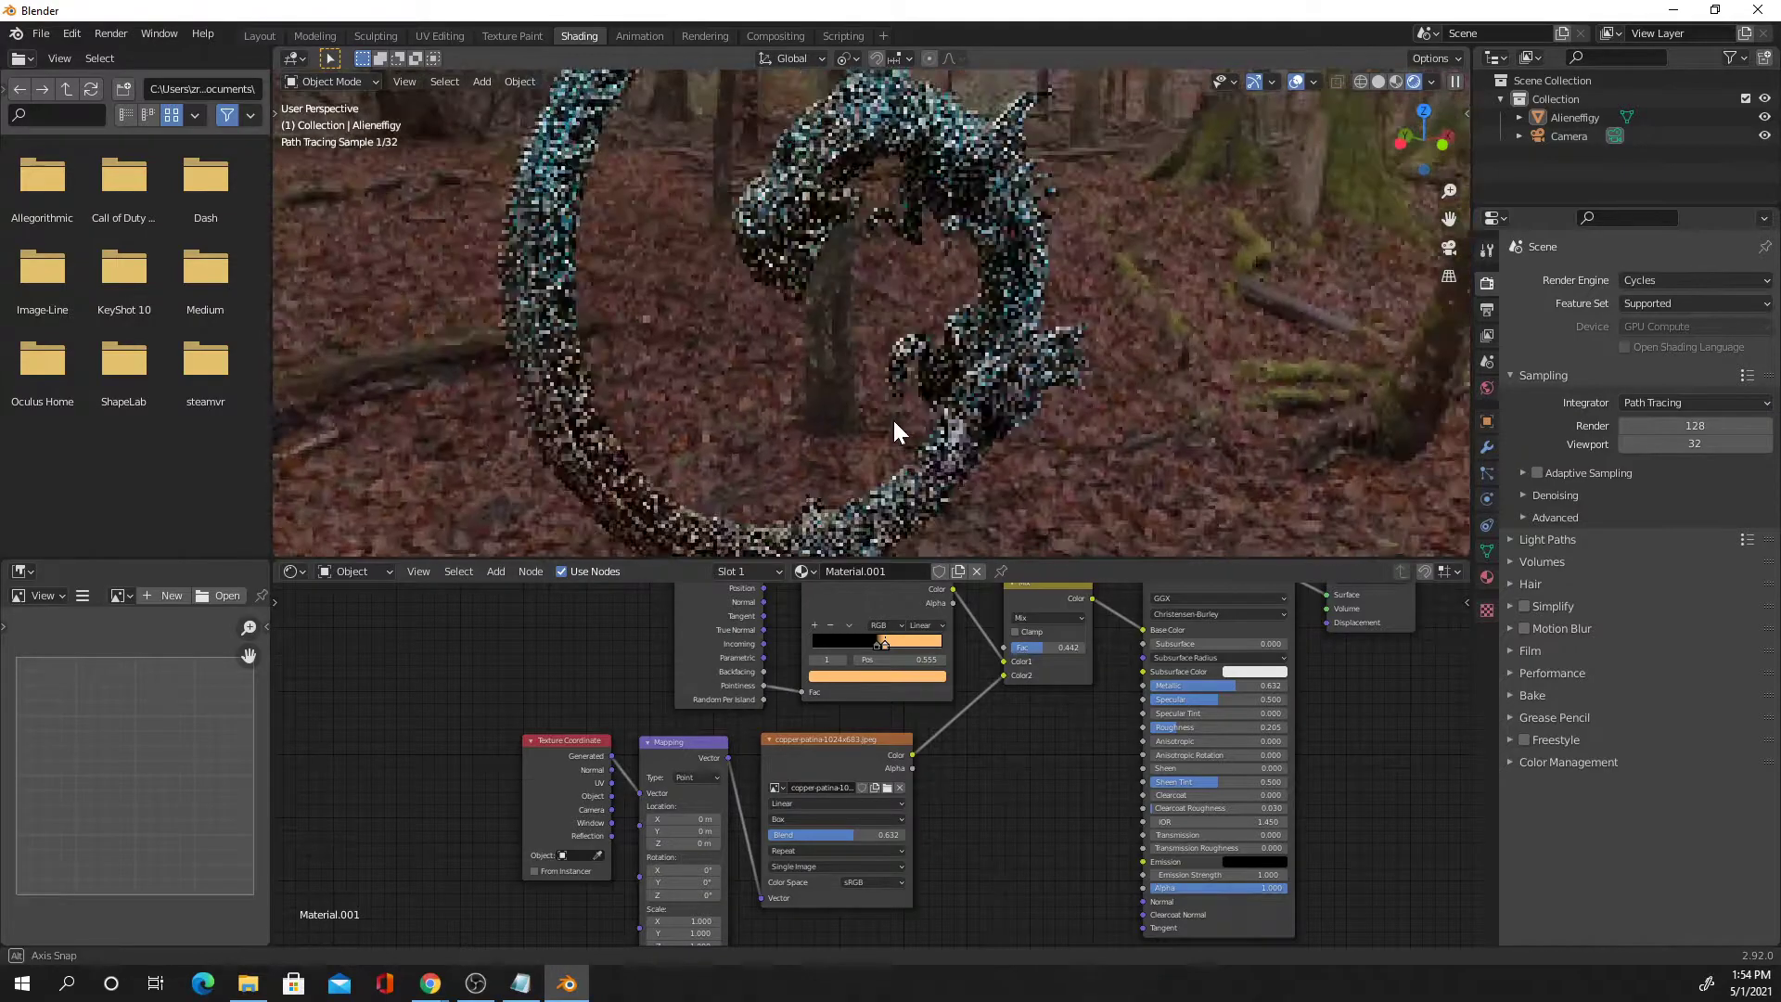
drag(843, 836, 864, 835)
middle_drag(939, 316, 891, 390)
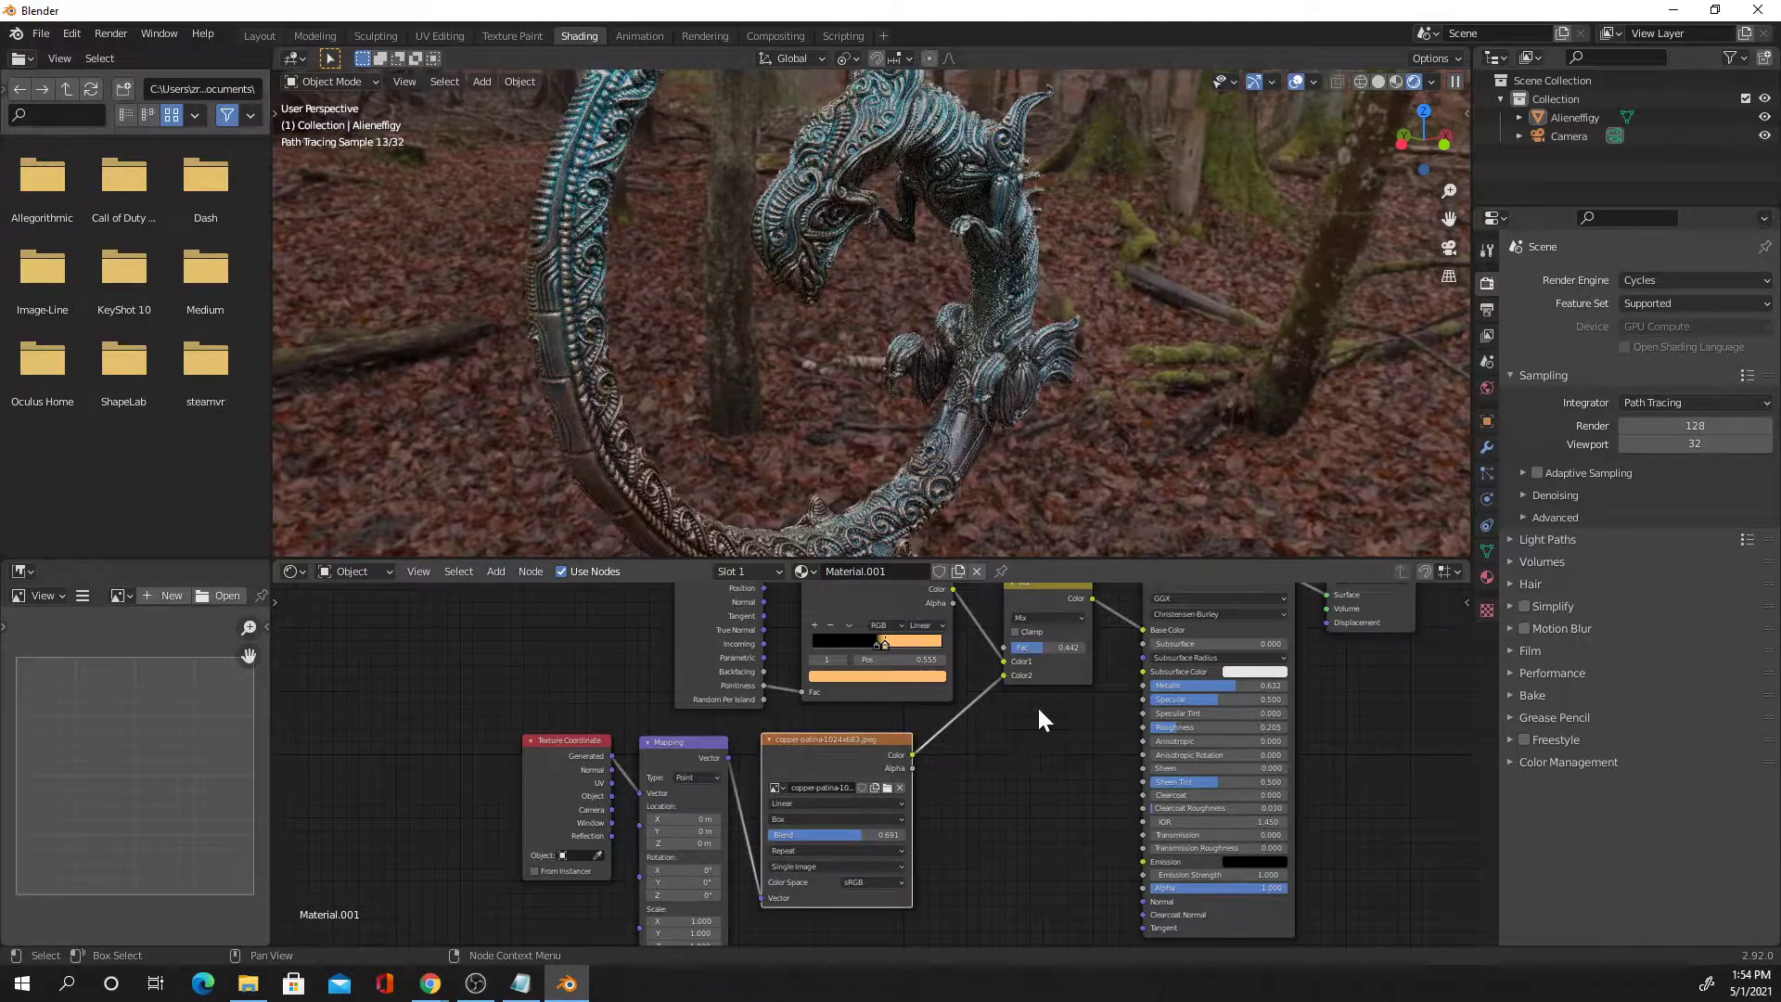
Lower the Mix node's factor to about 0.267 and check the patina on the sculpture
middle_drag(1033, 709, 977, 759)
mouse_move(977, 699)
mouse_down()
mouse_move(938, 699)
mouse_move(964, 698)
mouse_up()
middle_drag(1067, 538, 1082, 500)
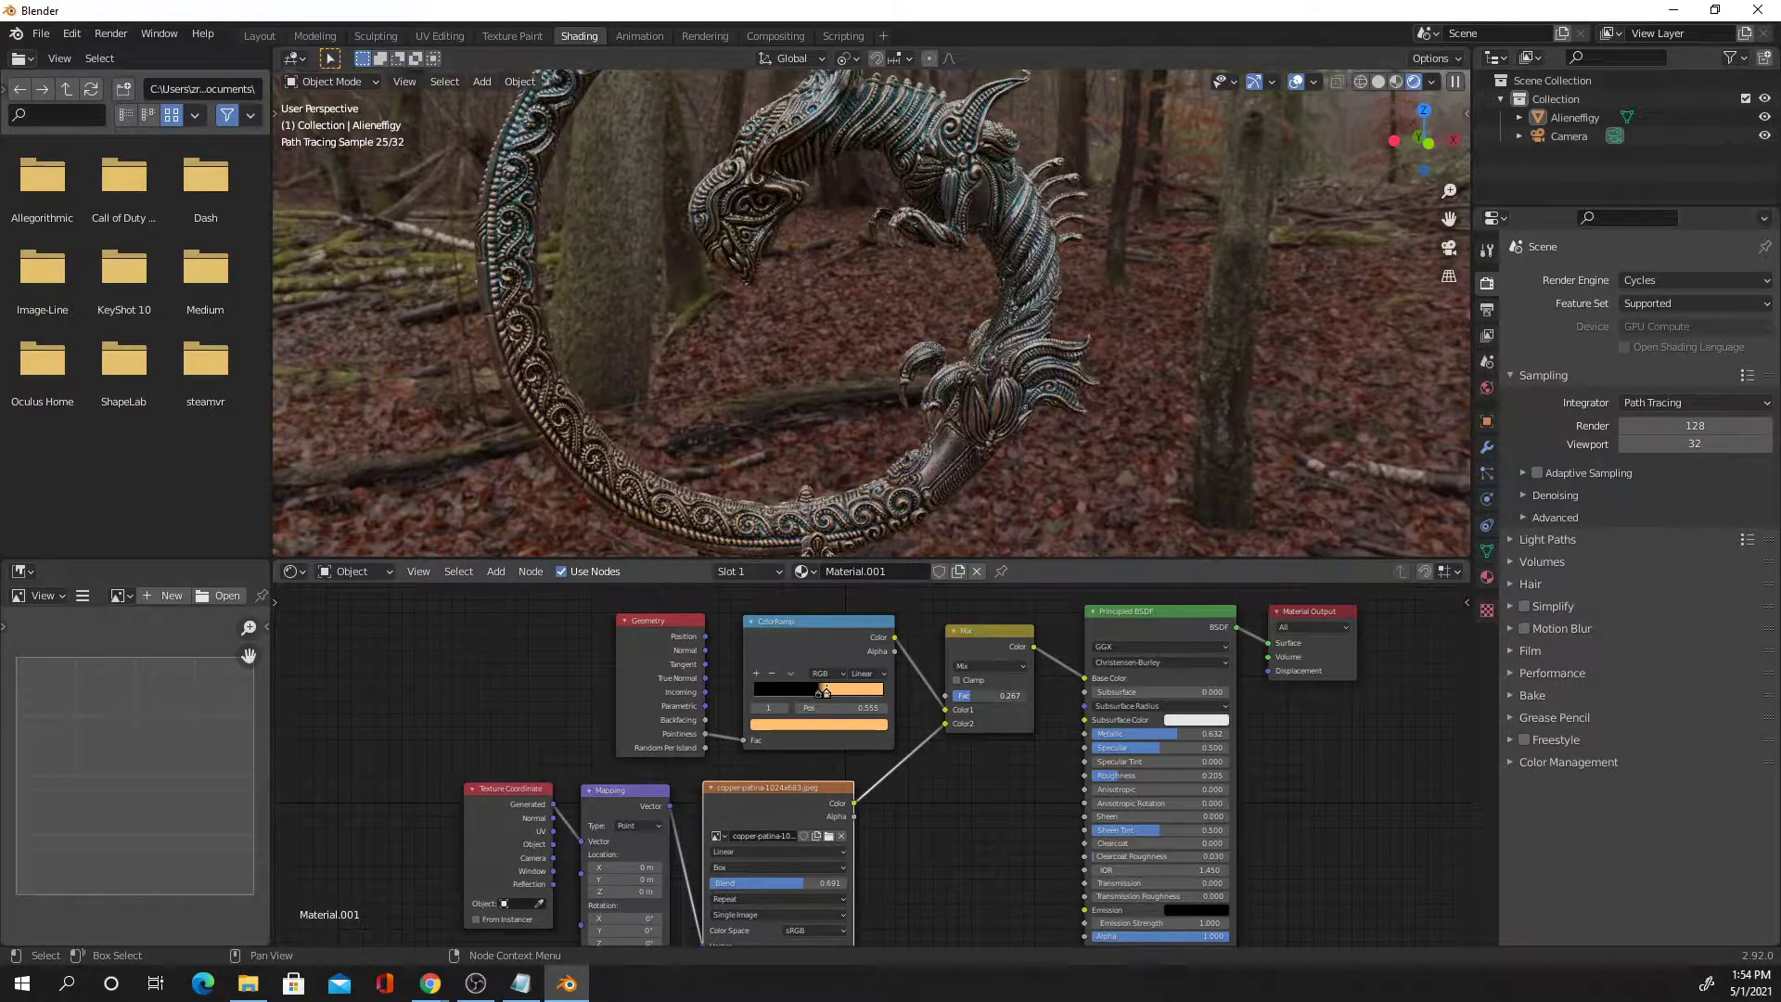
Lower the Mix node's factor to about 0.242 and inspect the patina on the sculpture up close
drag(965, 699, 971, 696)
middle_drag(996, 894, 1000, 803)
scroll(942, 826, down, 1)
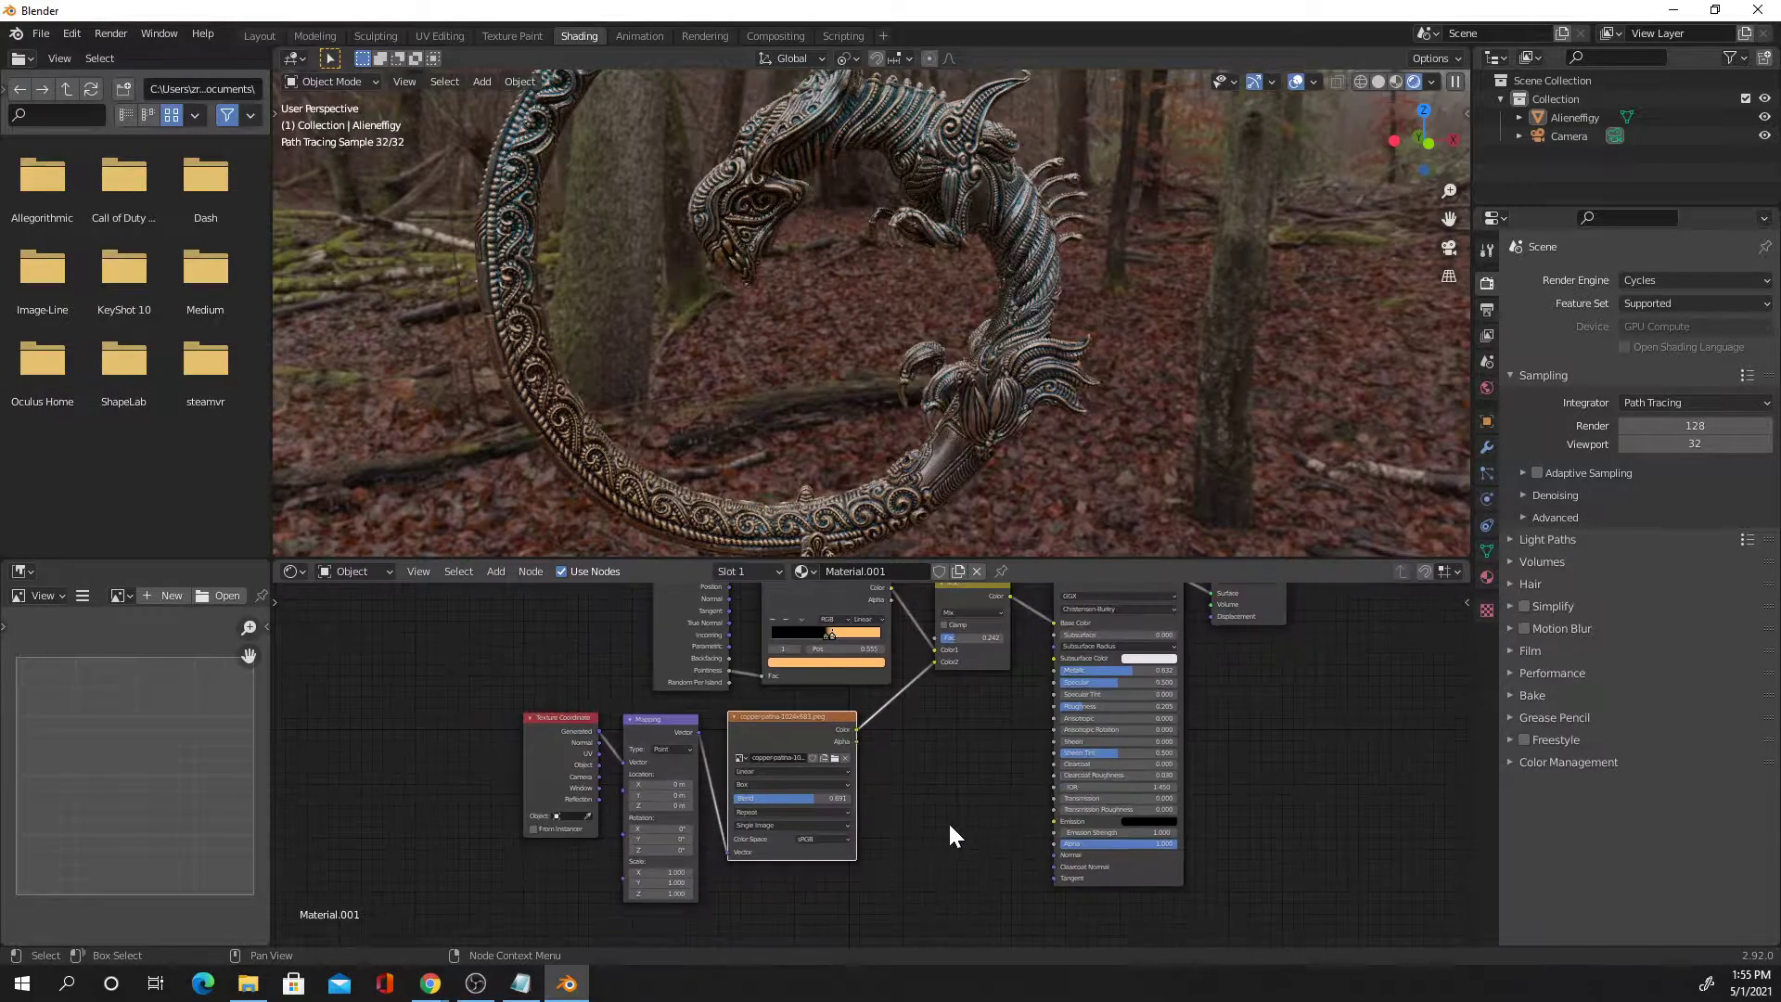
middle_drag(1131, 363, 1021, 370)
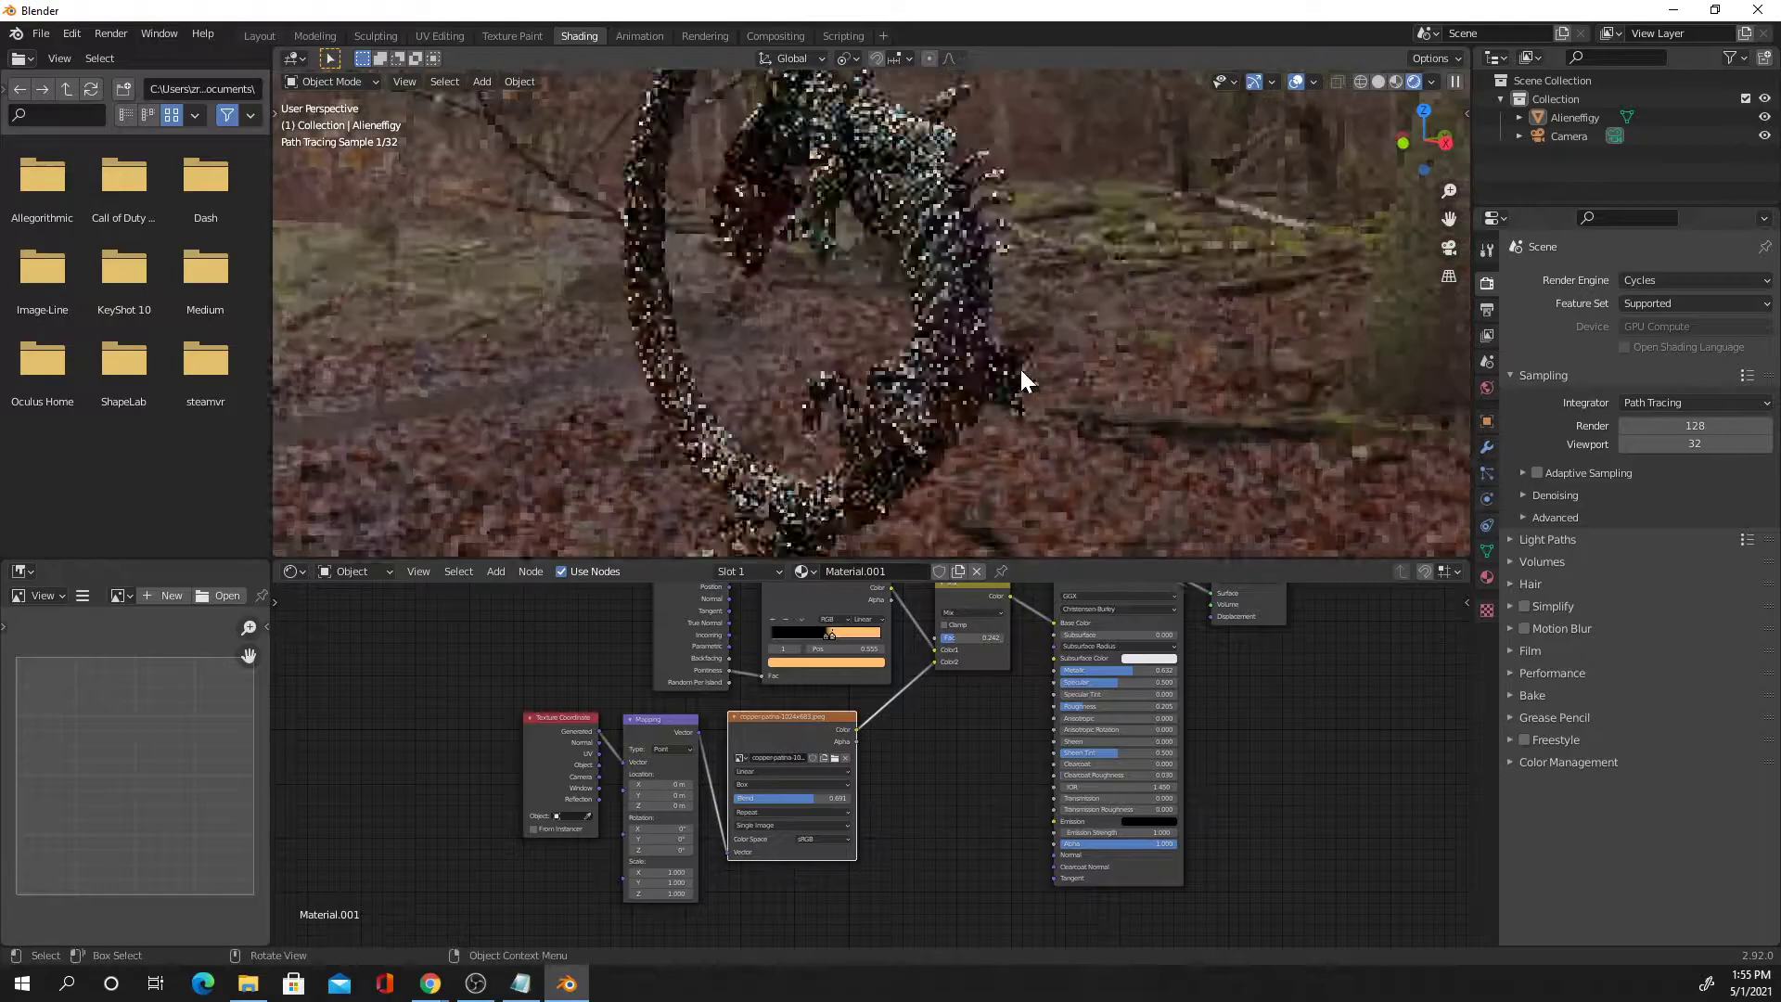
mouse_move(1133, 384)
middle_down()
mouse_move(1066, 389)
mouse_move(1284, 407)
mouse_move(1137, 420)
mouse_move(1197, 403)
mouse_move(1141, 405)
mouse_move(1121, 369)
middle_up()
scroll(1113, 385, up, 3)
scroll(1100, 394, up, 2)
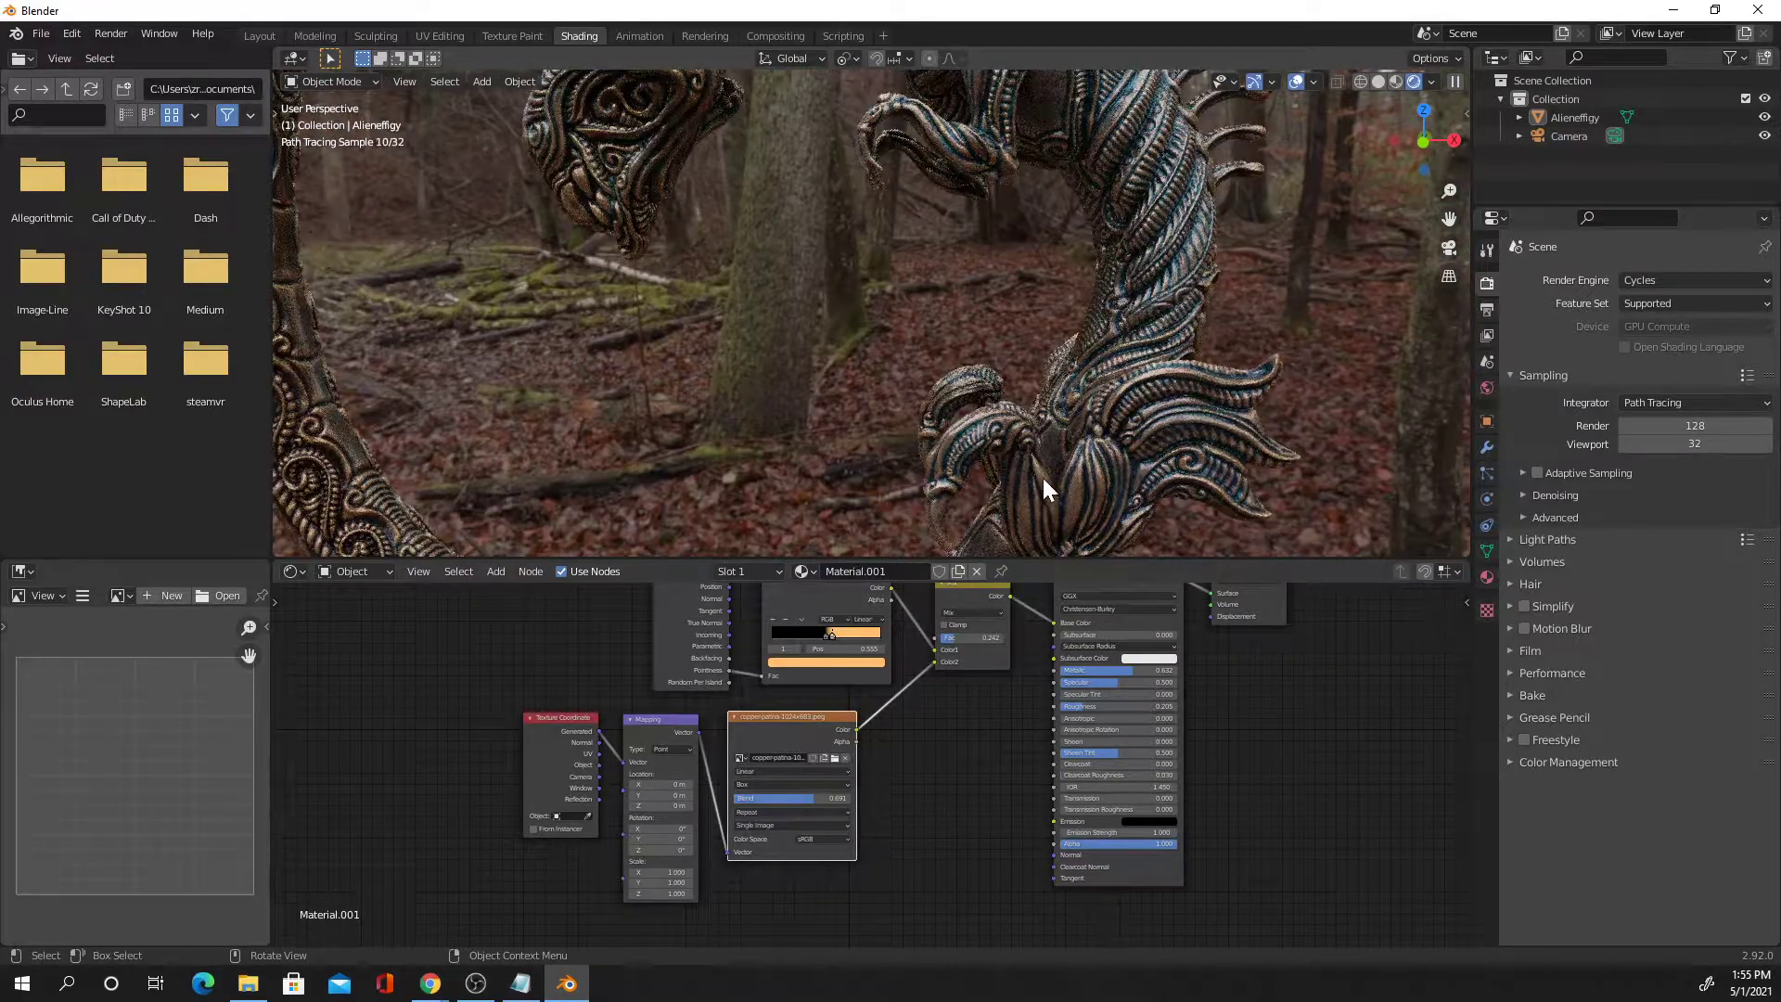
Raise the Mix node's factor to 1.000 and inspect the copper patina alone on the sculpture
drag(955, 638, 1007, 638)
scroll(896, 455, down, 5)
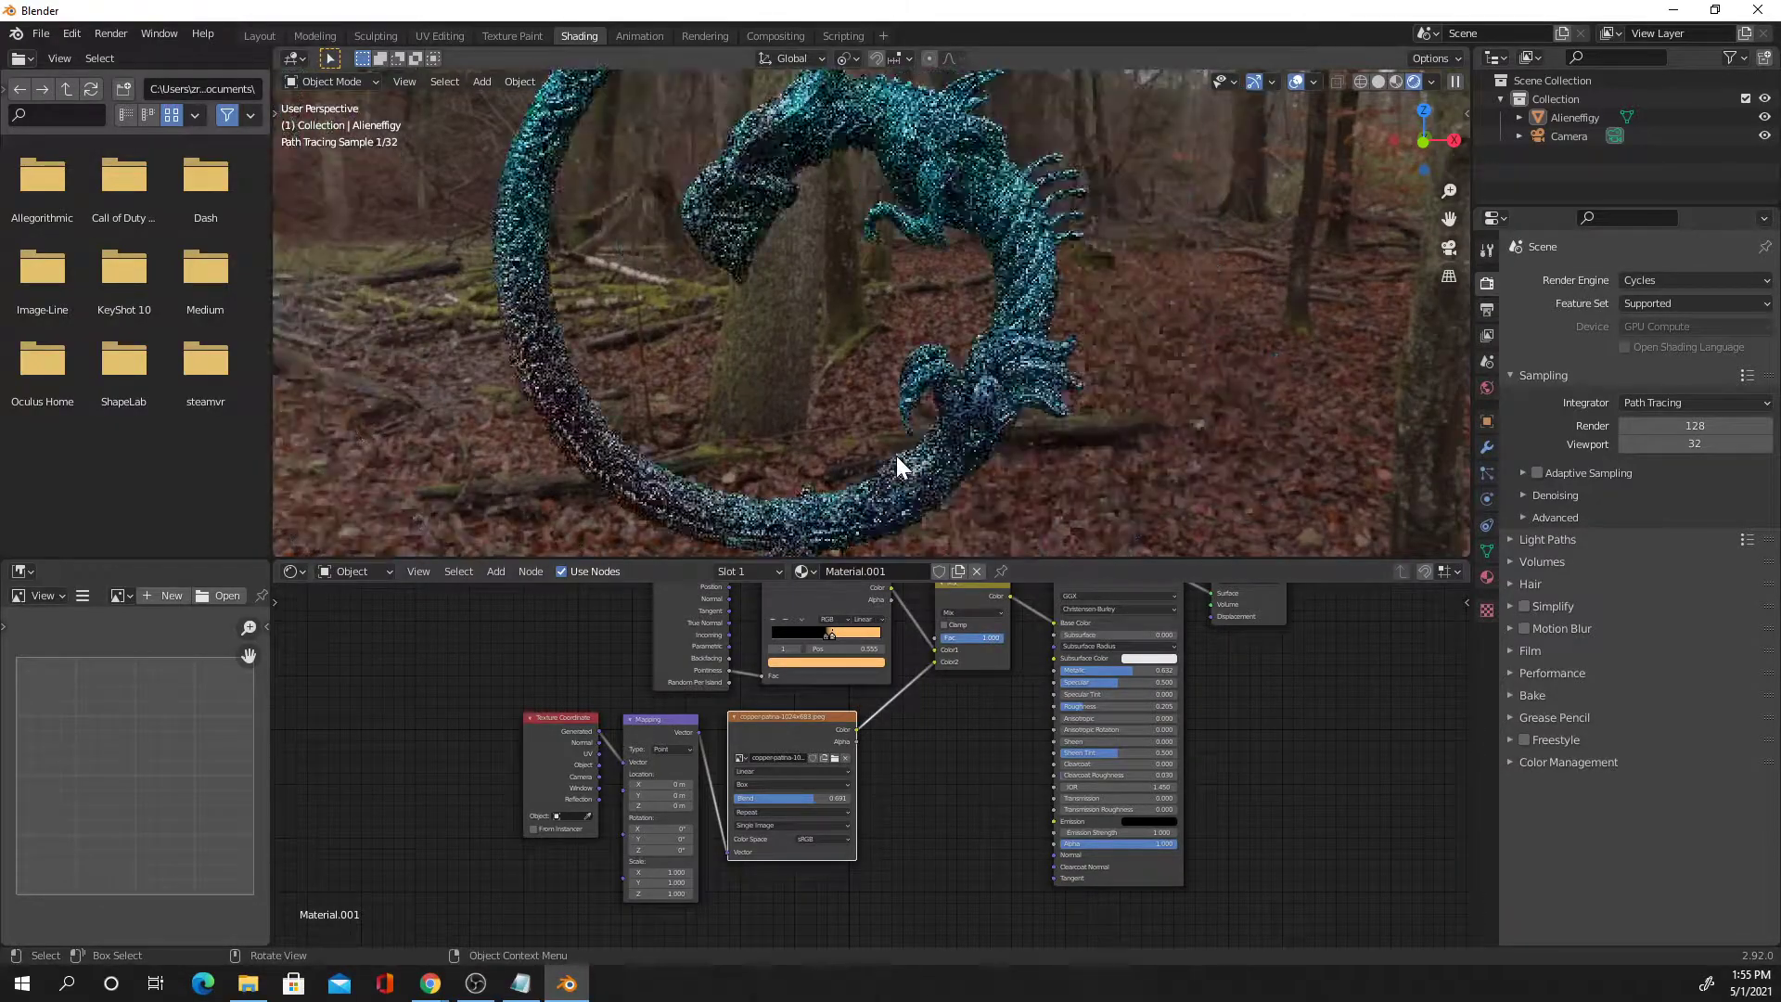
middle_drag(891, 460, 920, 472)
scroll(907, 473, up, 6)
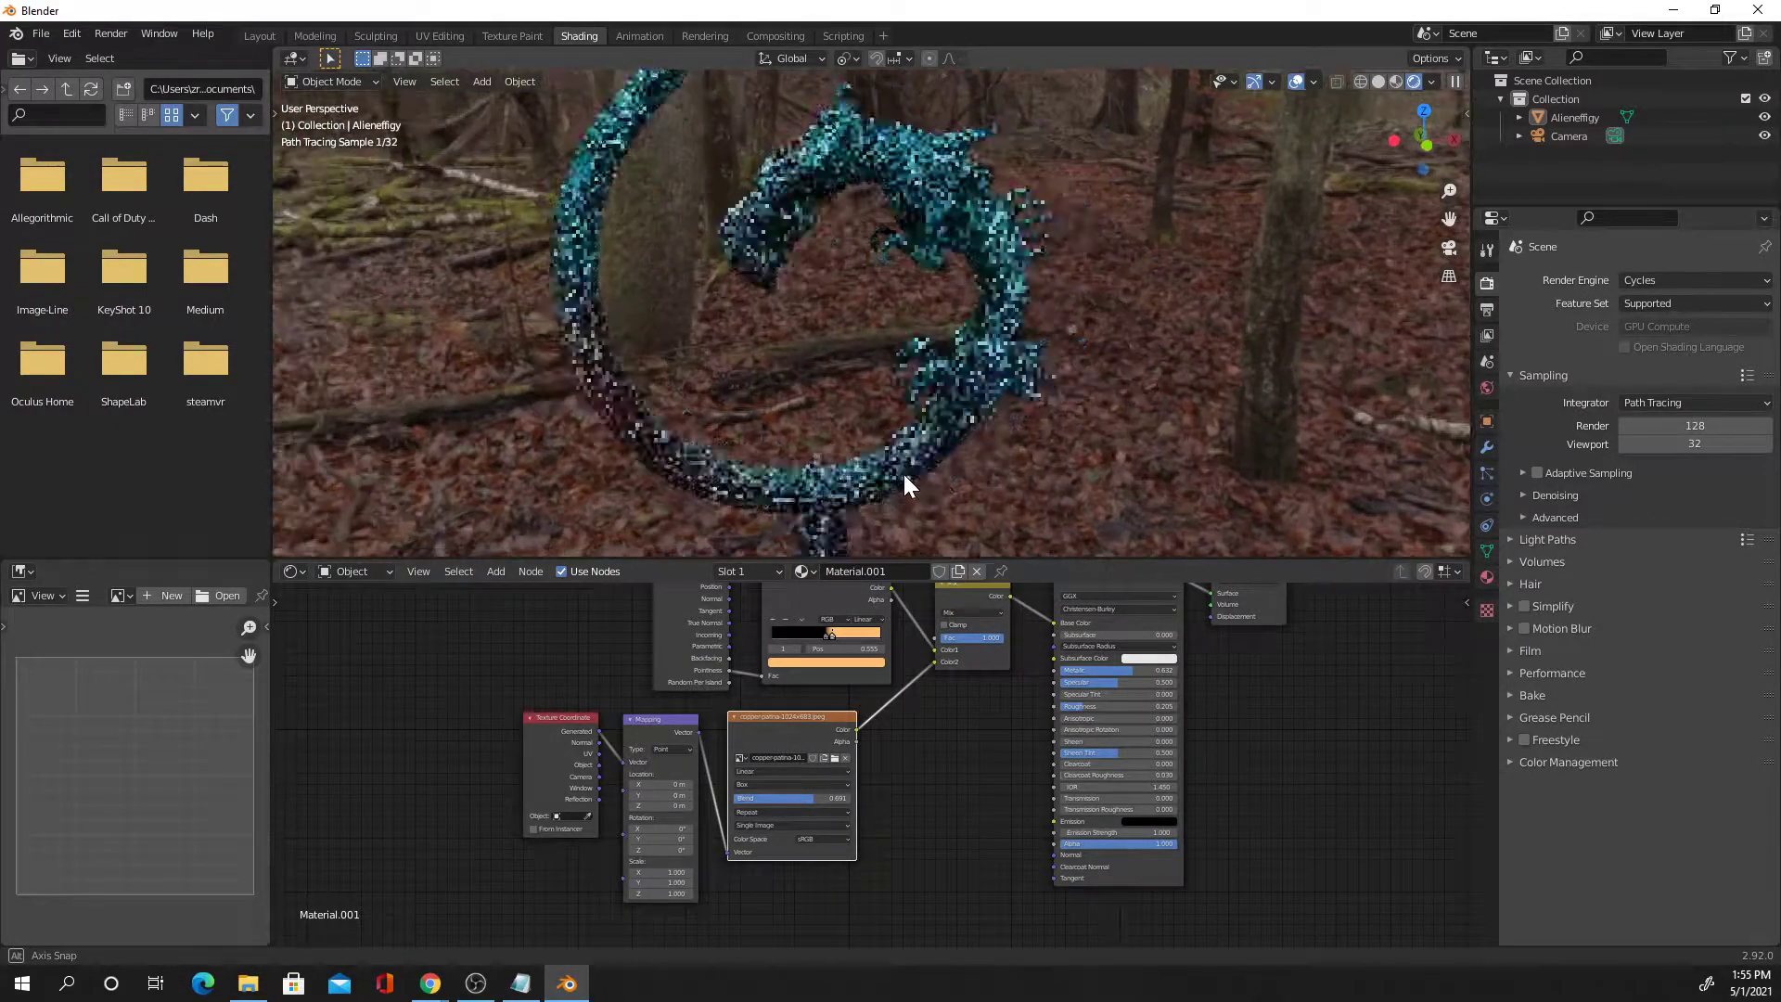
Reduce the Mix node's factor to about 0.283 and raise the Principled BSDF's Metallic and Roughness
drag(994, 638, 953, 638)
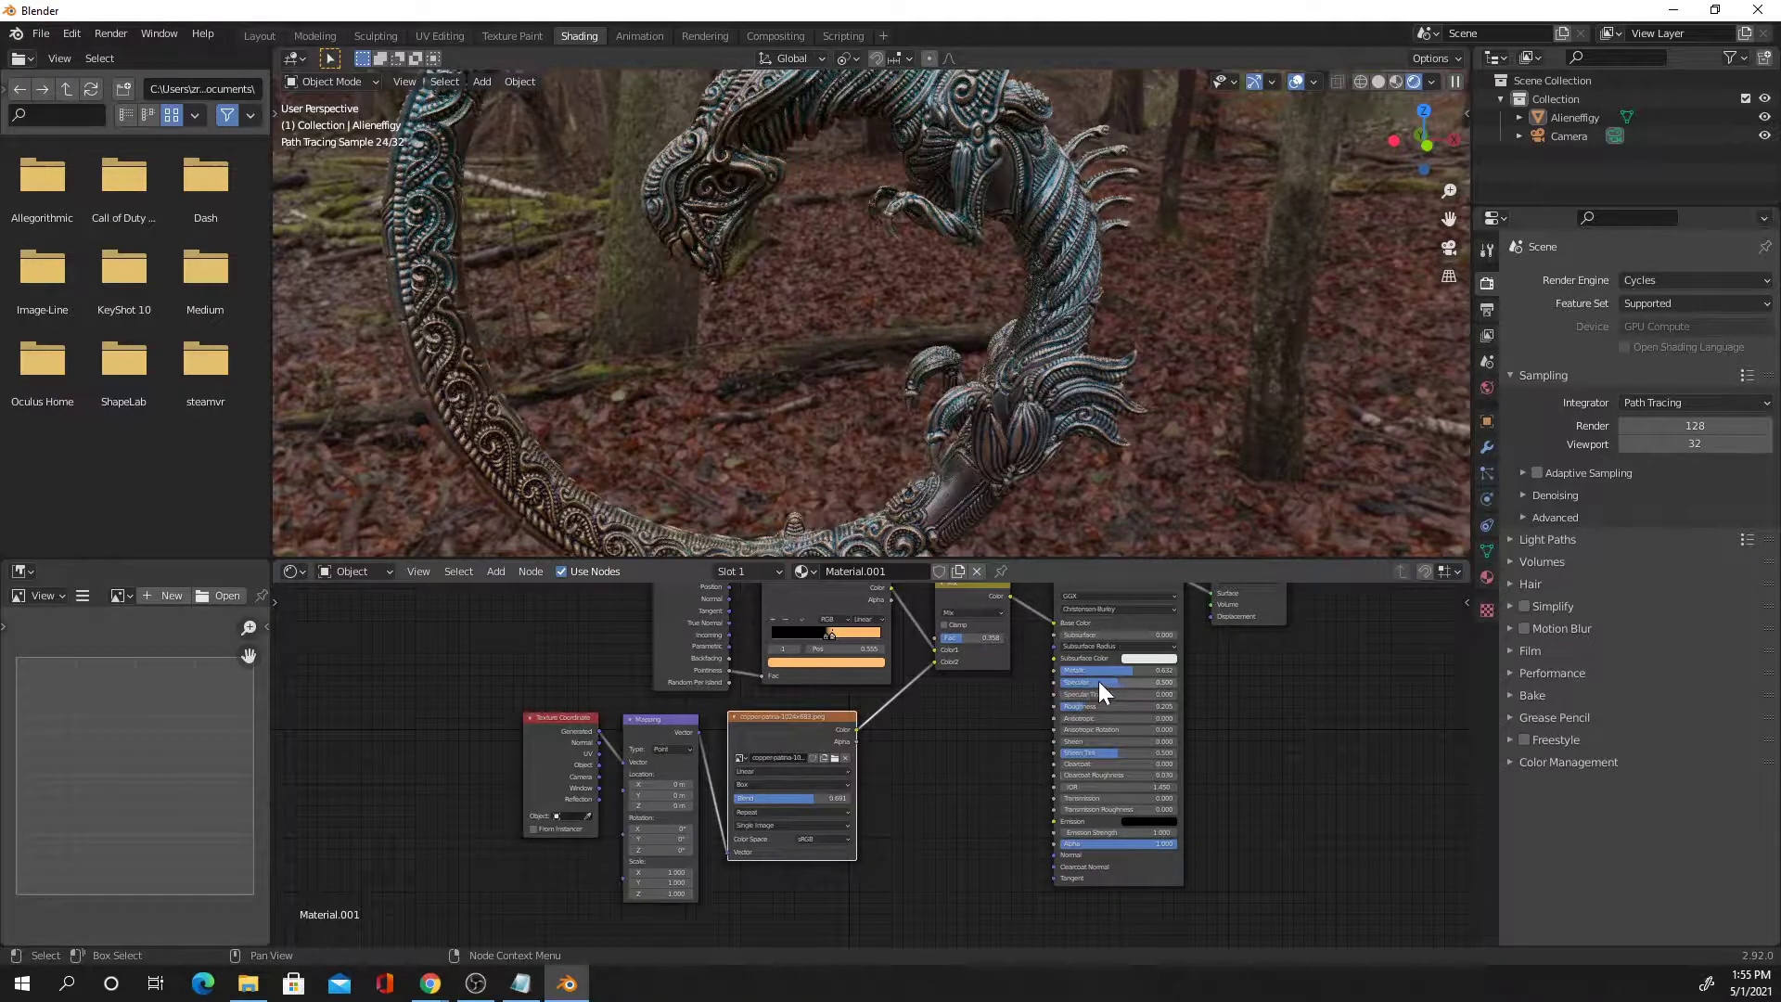
drag(1082, 710, 1172, 670)
middle_drag(858, 457, 1006, 453)
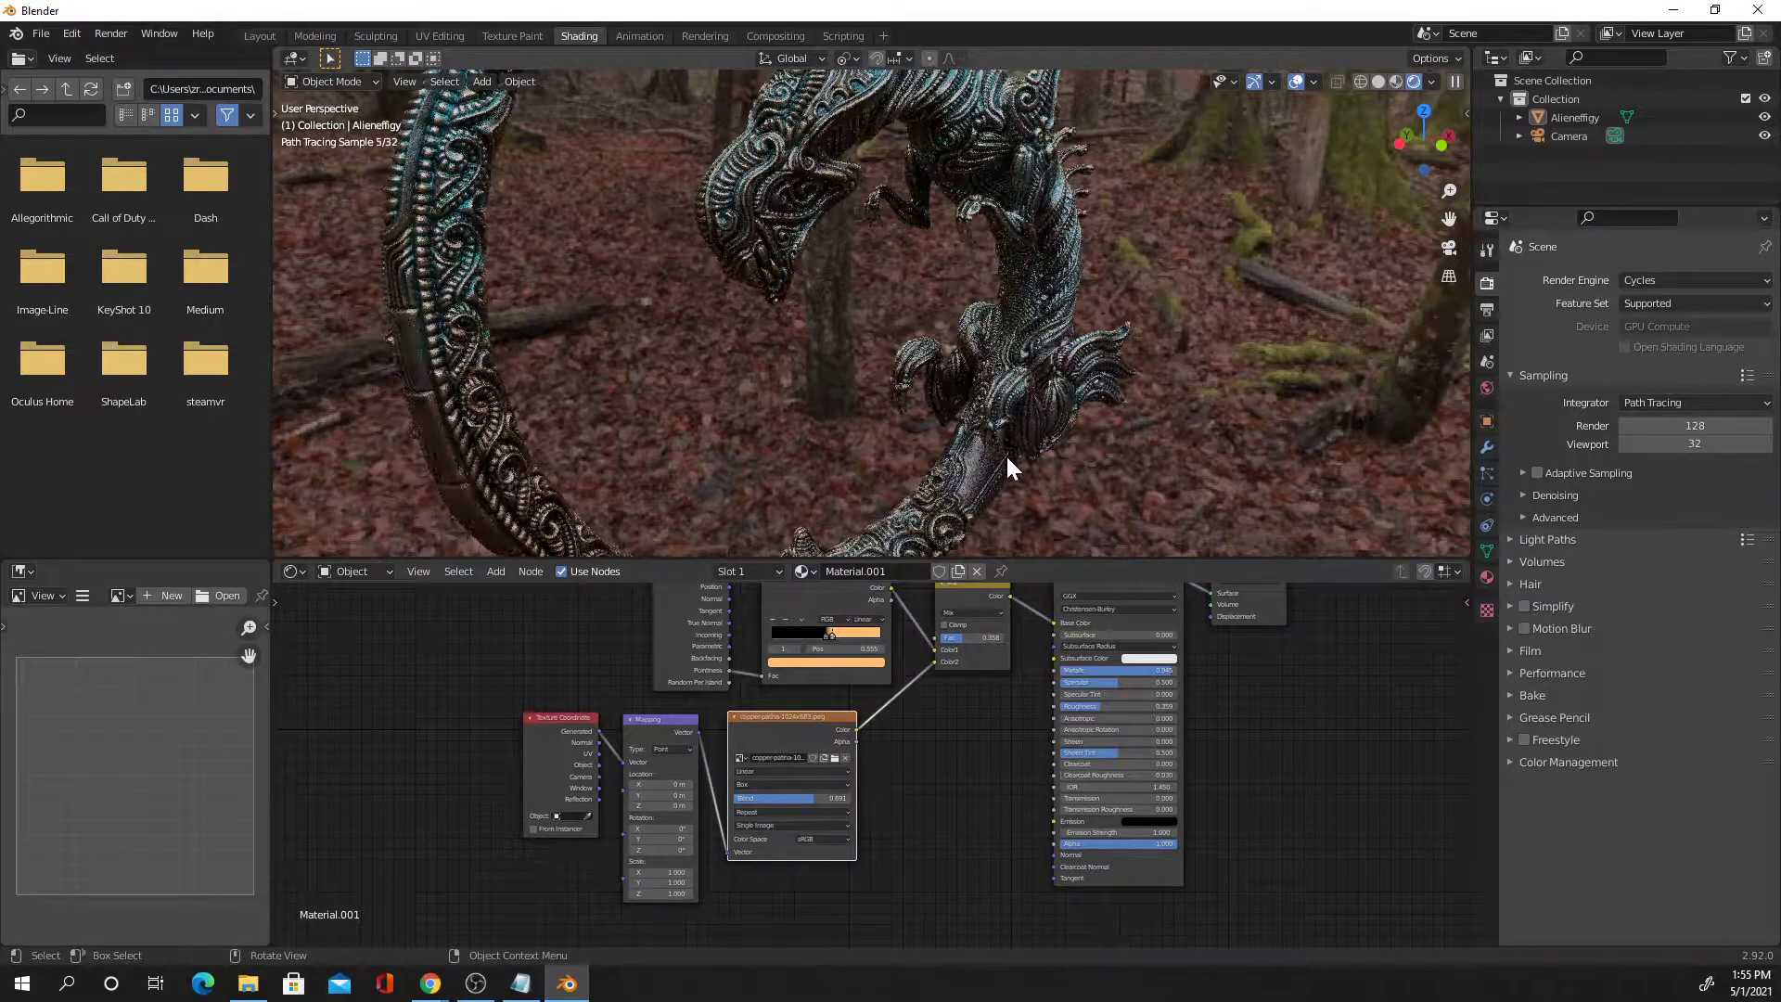
drag(960, 637, 957, 637)
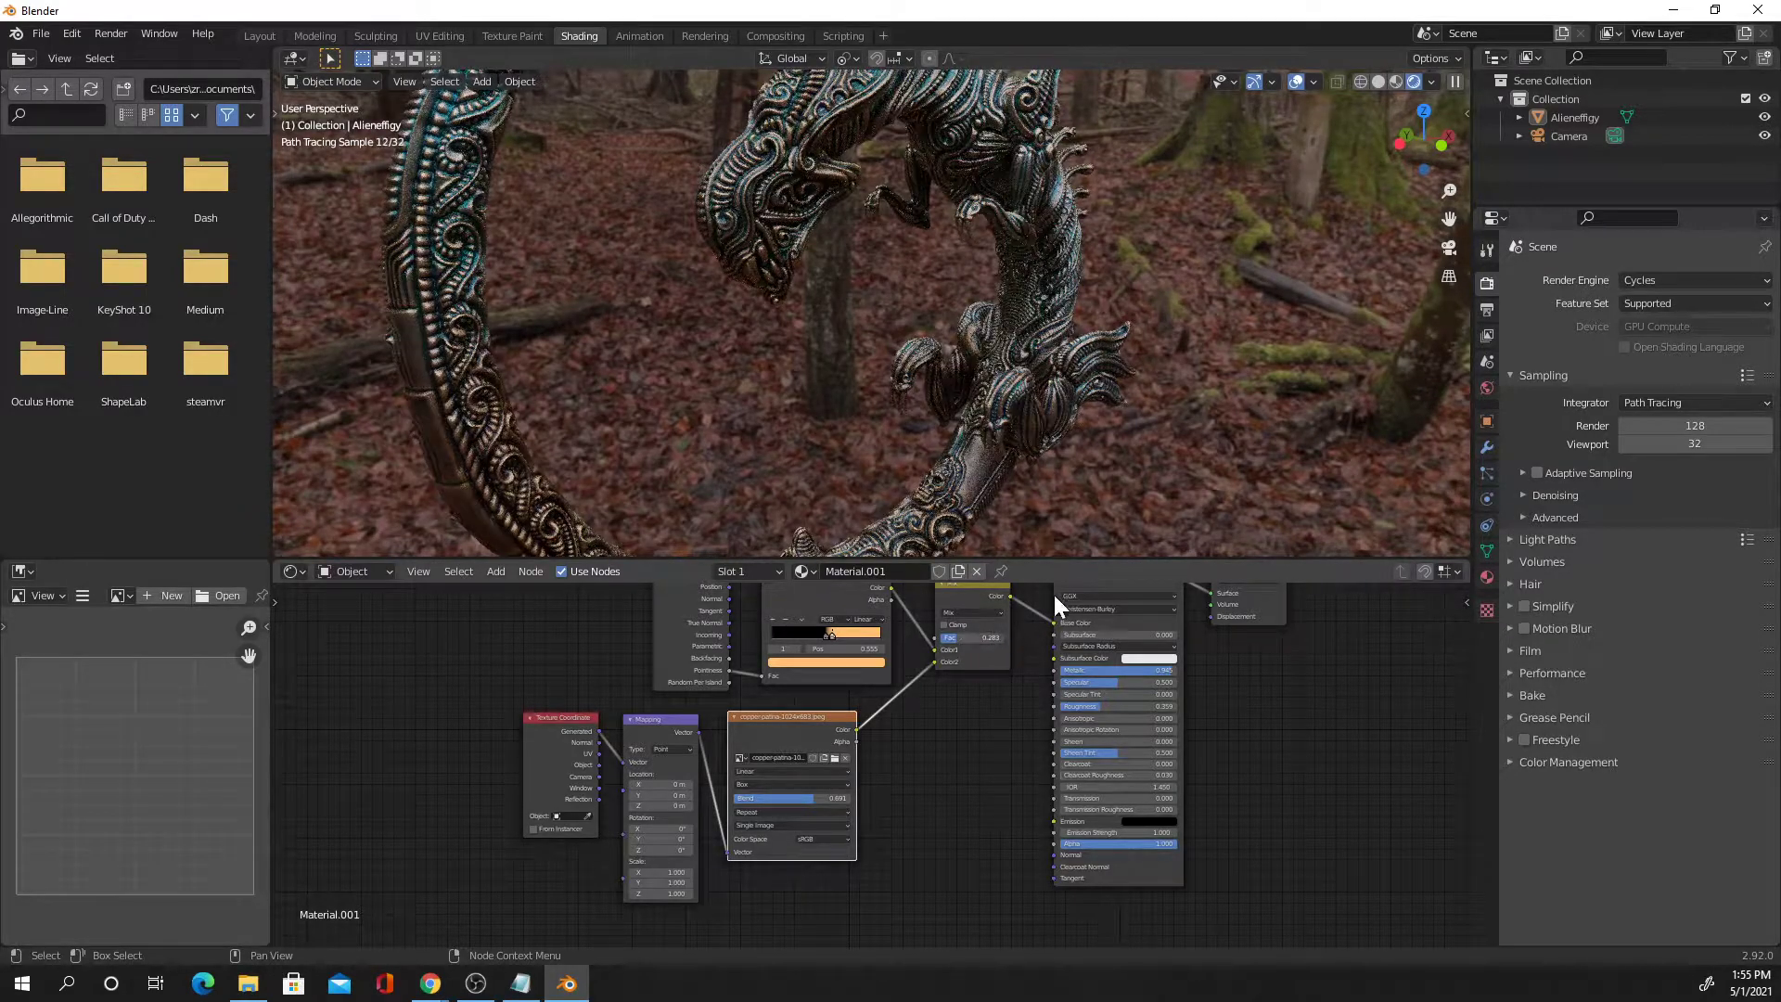
Examine the patinated metal on the claw and lower ring up close, and the whole sculpture from a distance
scroll(1000, 497, up, 5)
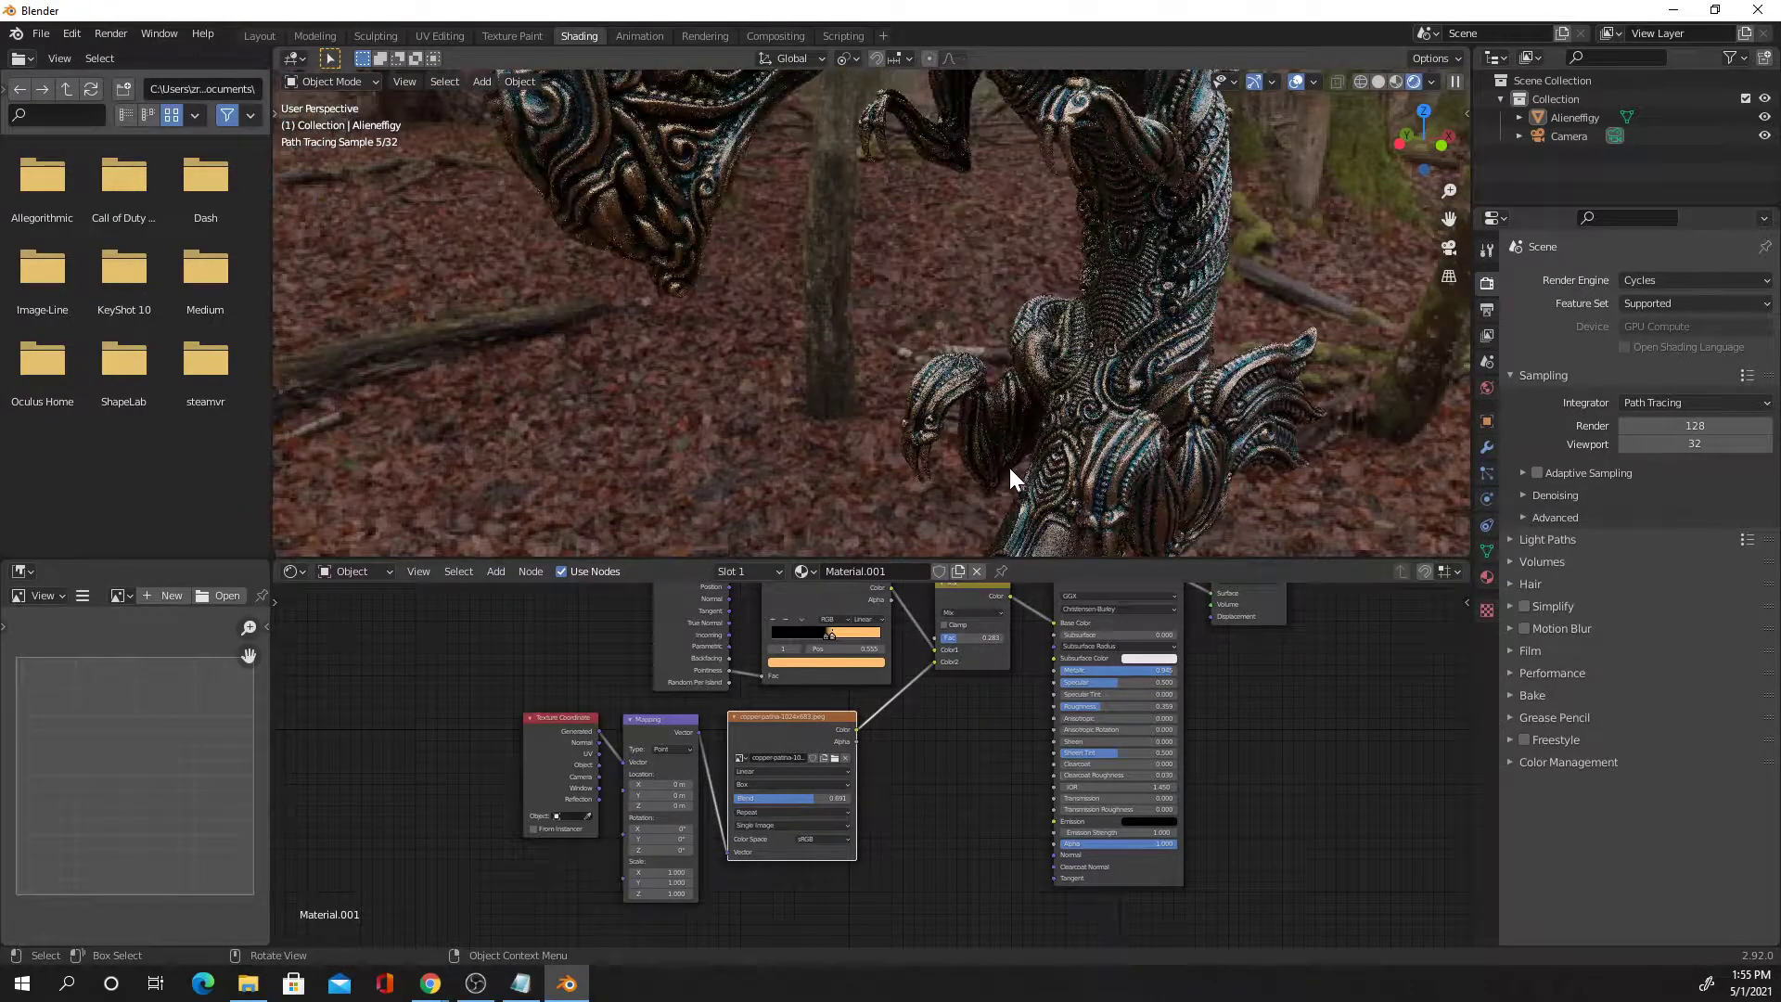
scroll(1058, 482, up, 2)
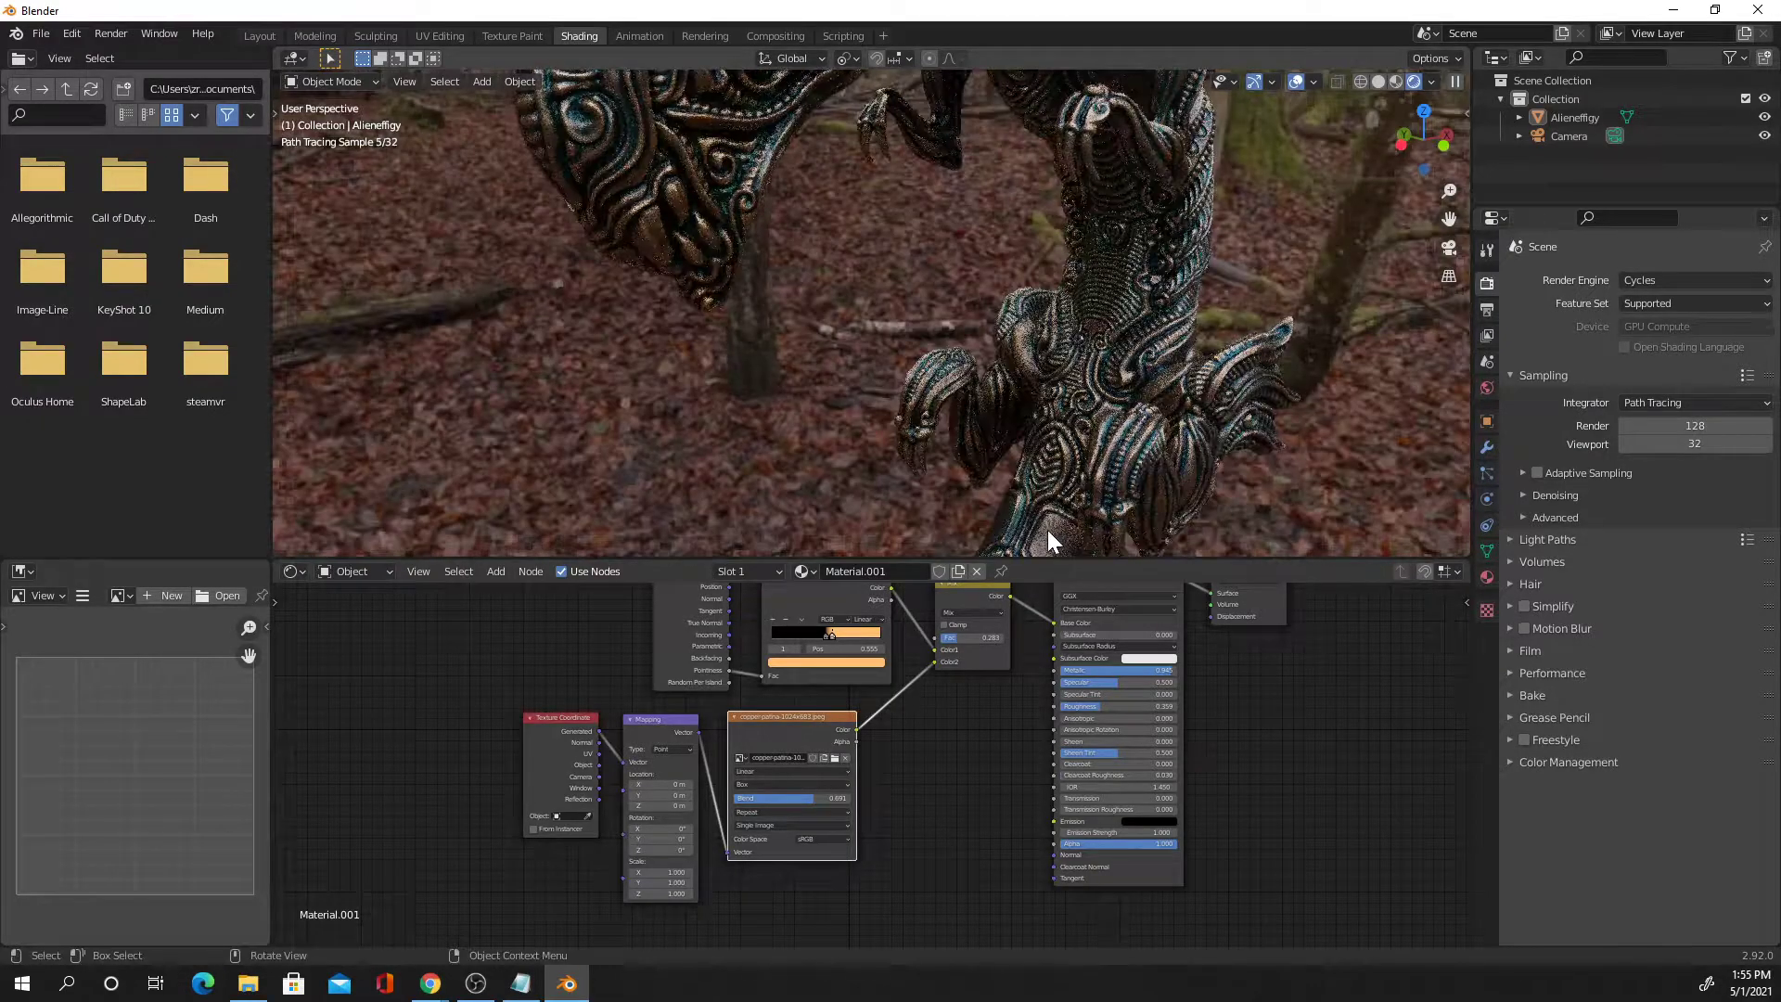
shift+middle_drag(1070, 497, 1077, 420)
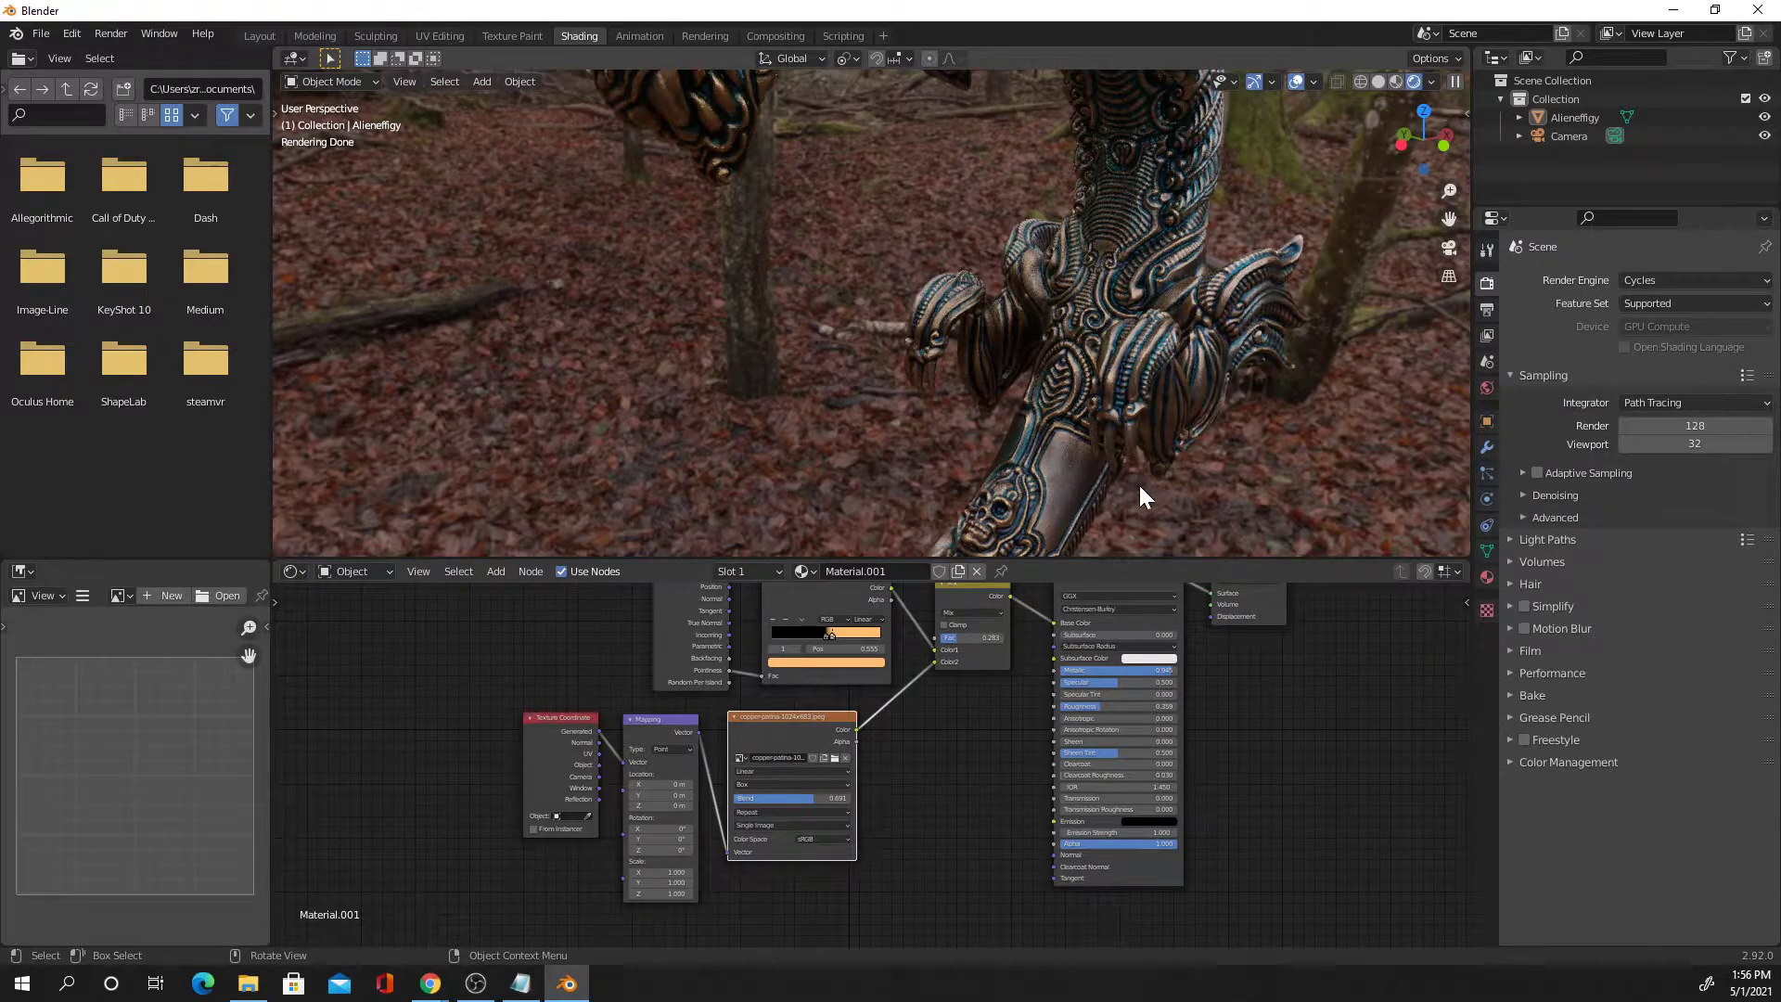
middle_drag(1132, 486, 995, 444)
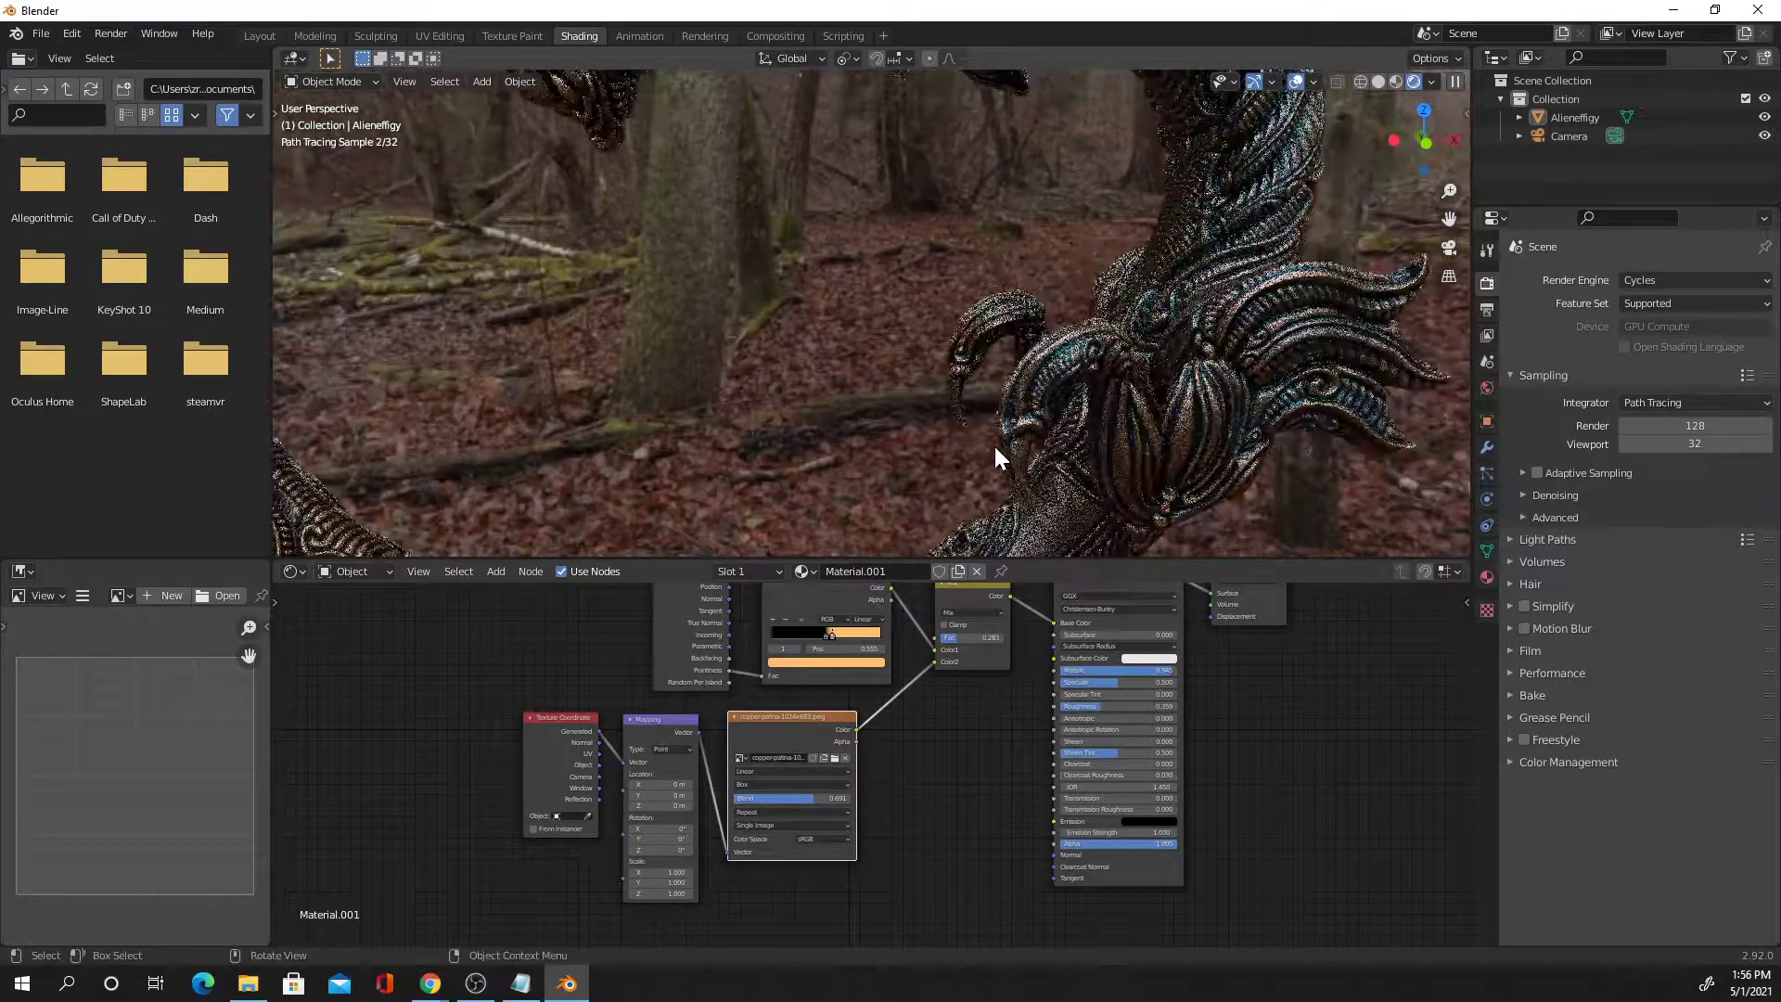
scroll(993, 448, down, 1)
scroll(833, 434, down, 3)
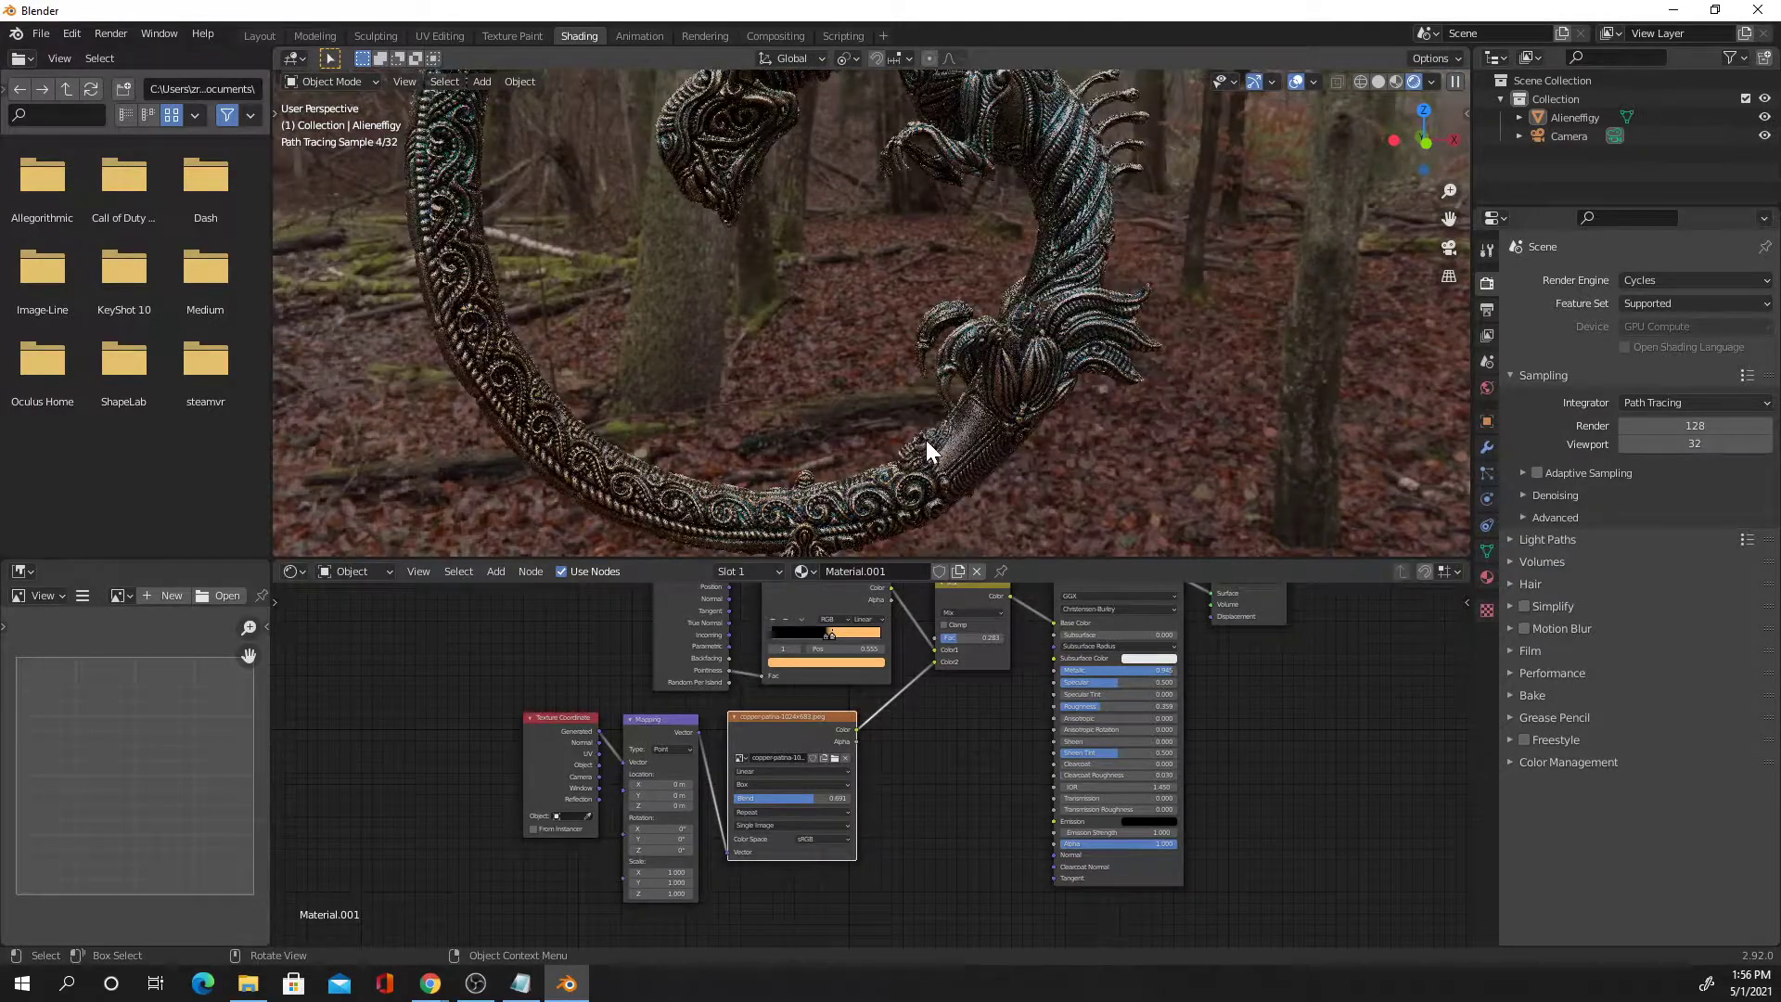
scroll(941, 419, down, 4)
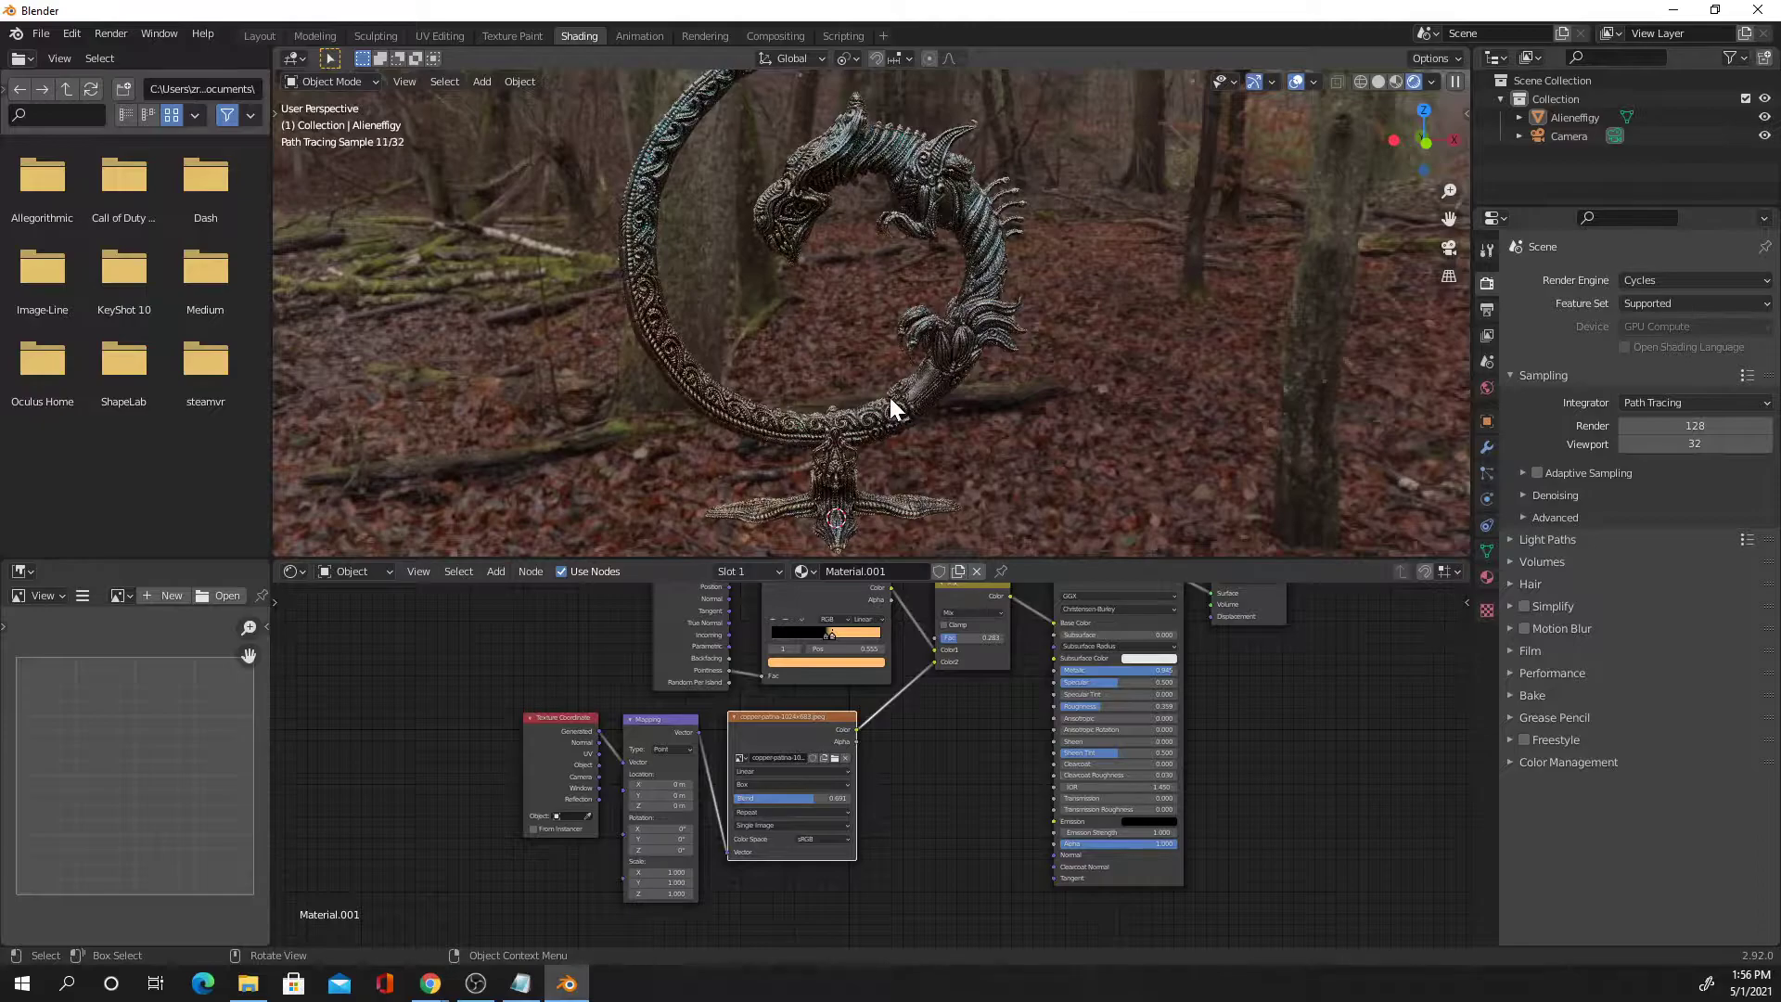
middle_drag(870, 369, 942, 421)
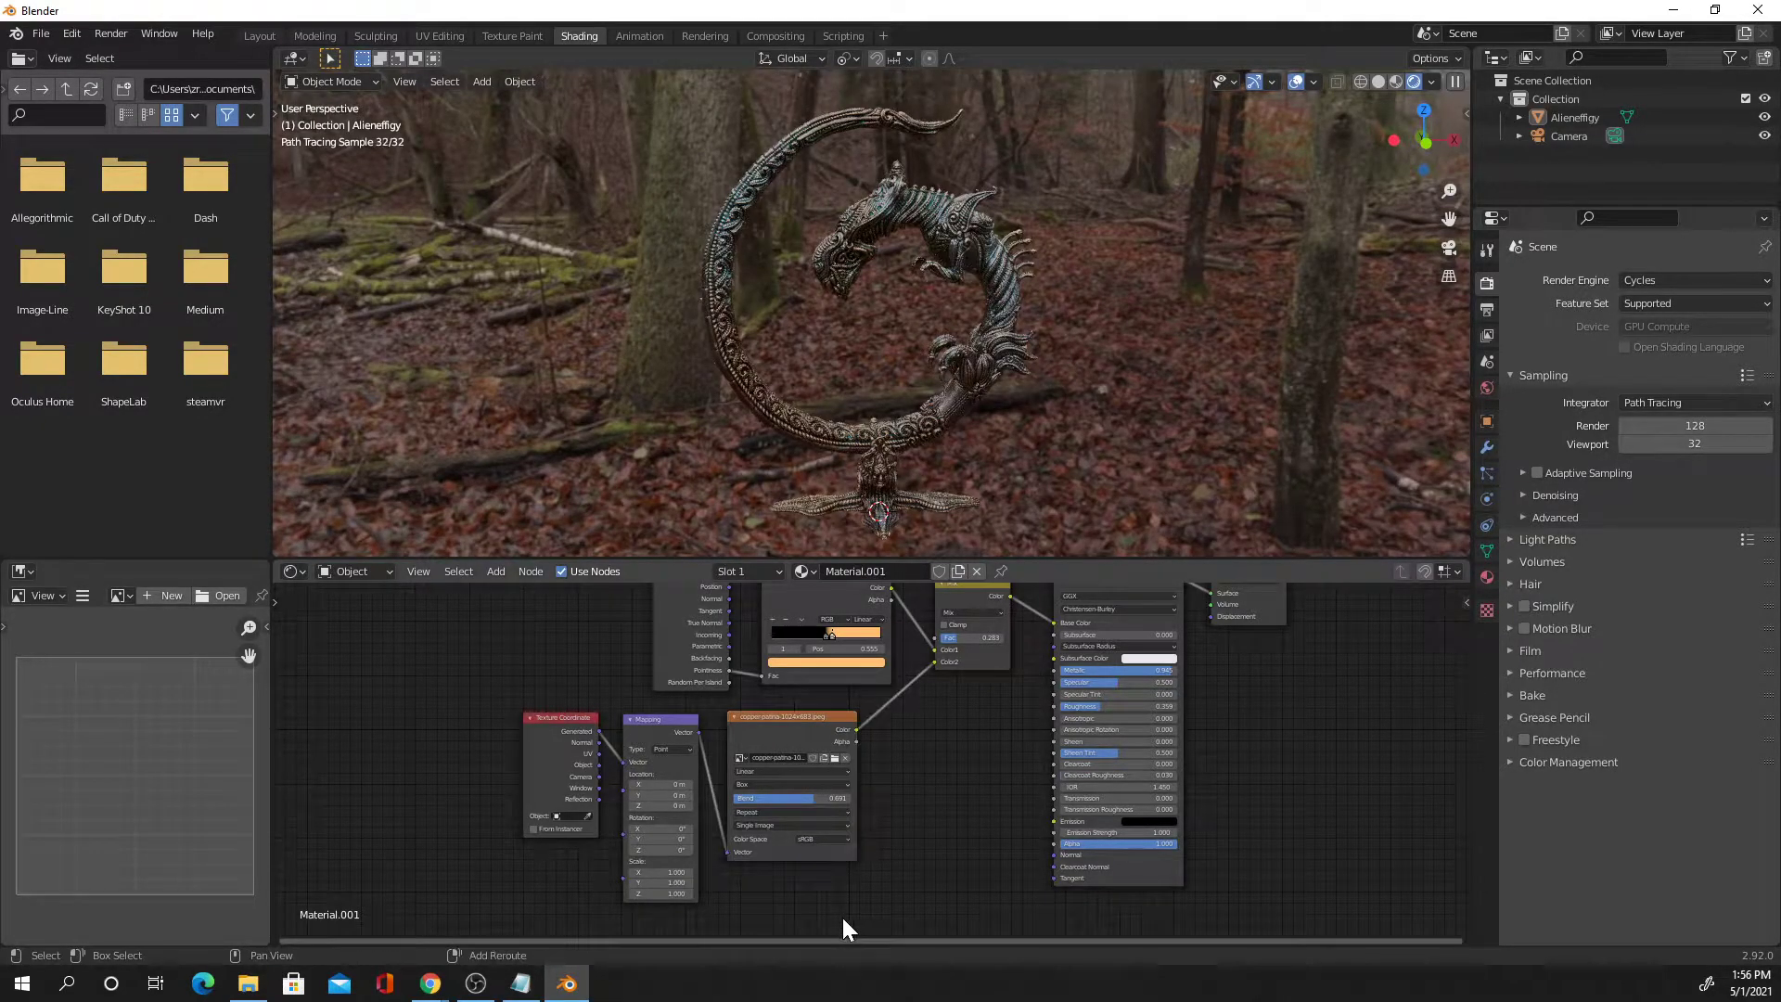
Add a Noise Texture node below the copper-patina texture node
key(shift+a)
mouse_move(843, 921)
scroll(843, 918, up, 8)
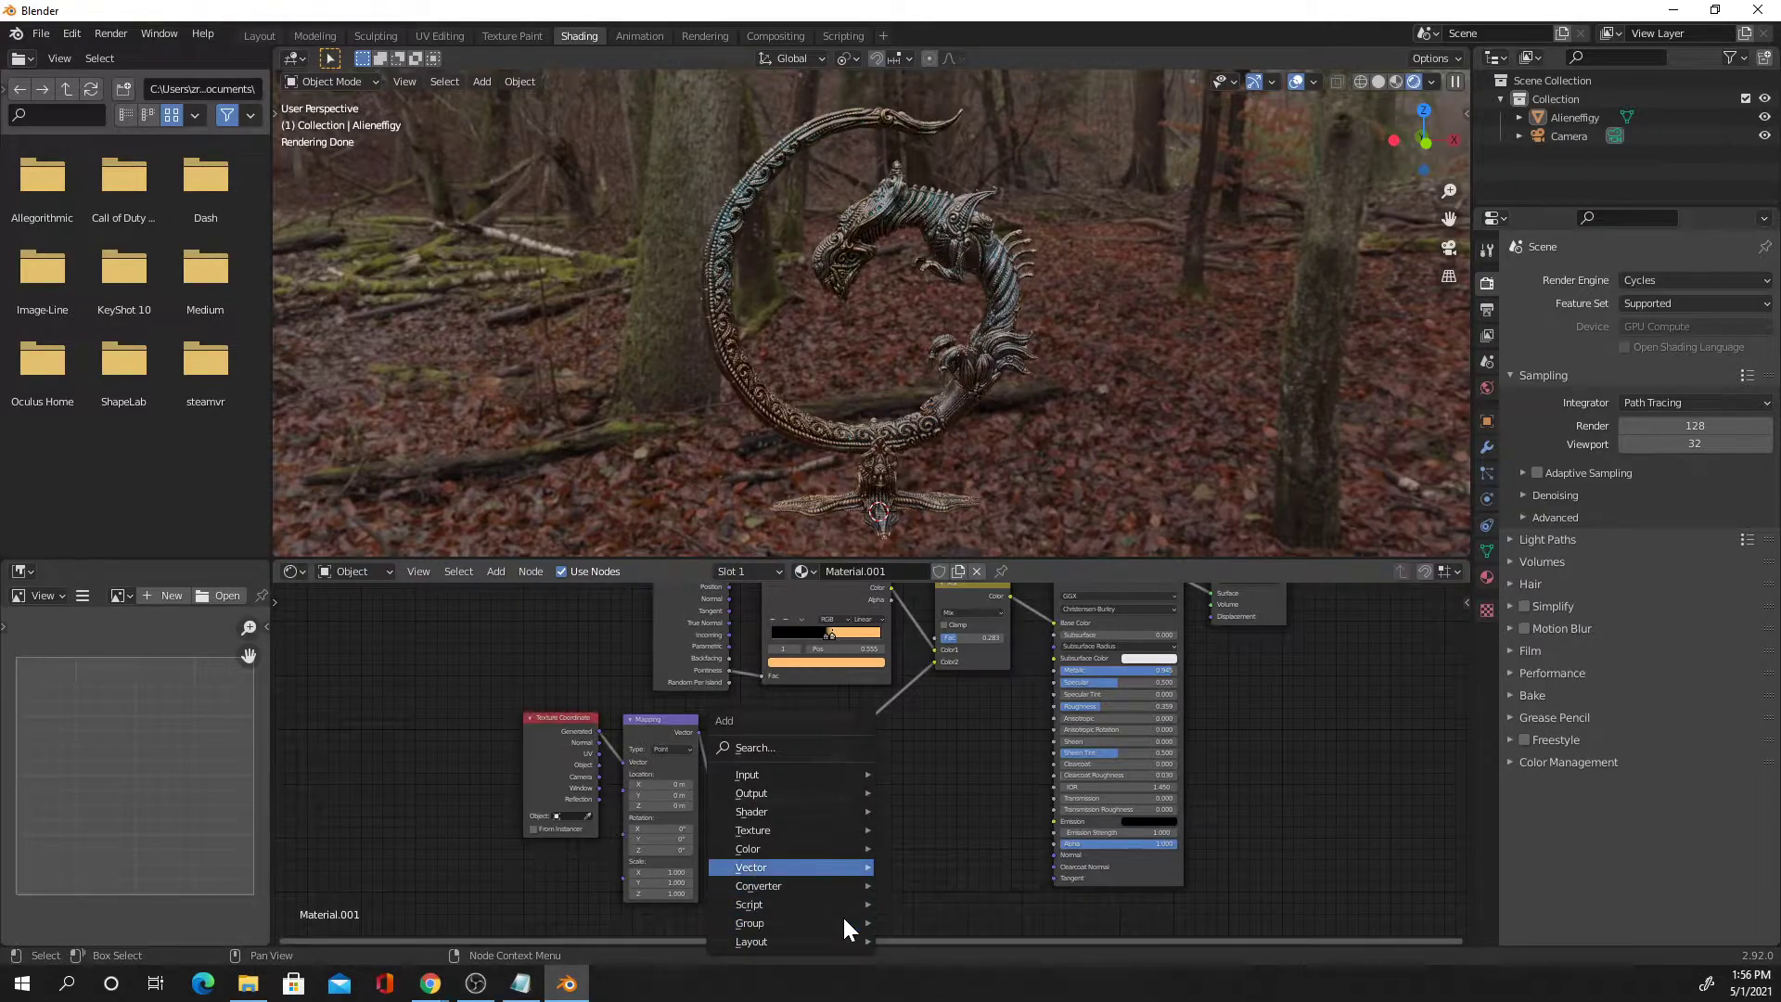
scroll(843, 918, down, 6)
scroll(842, 915, down, 4)
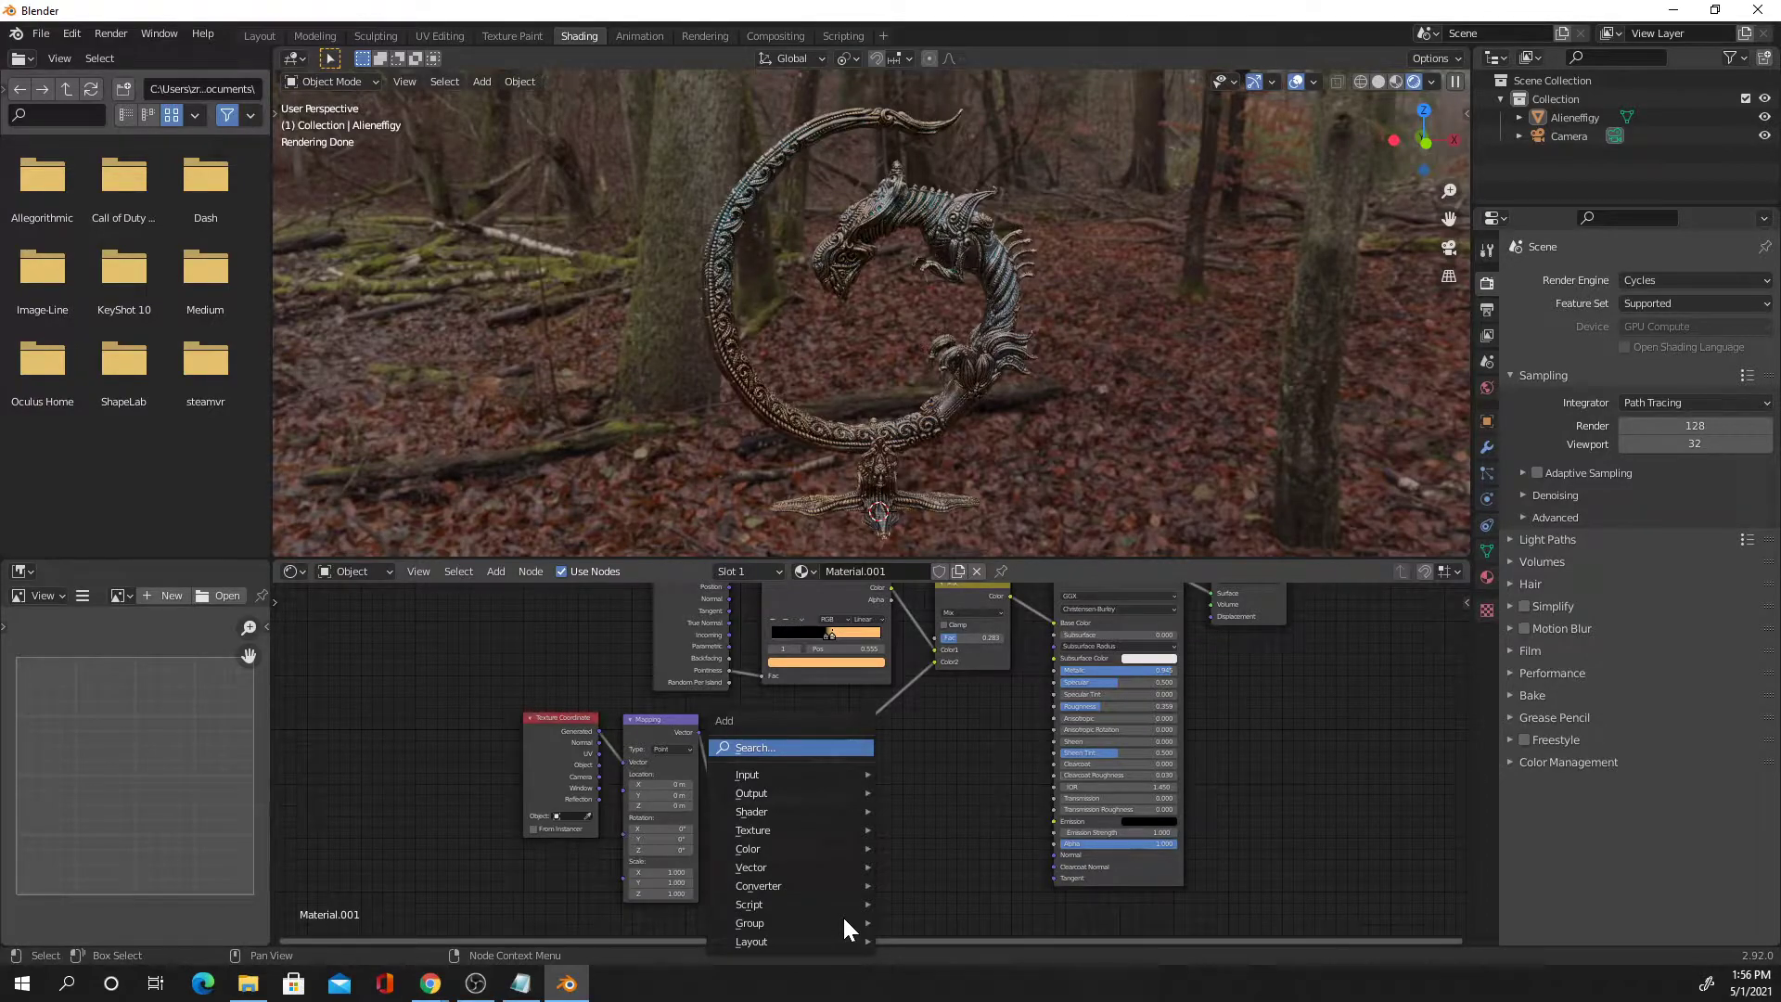
mouse_move(828, 833)
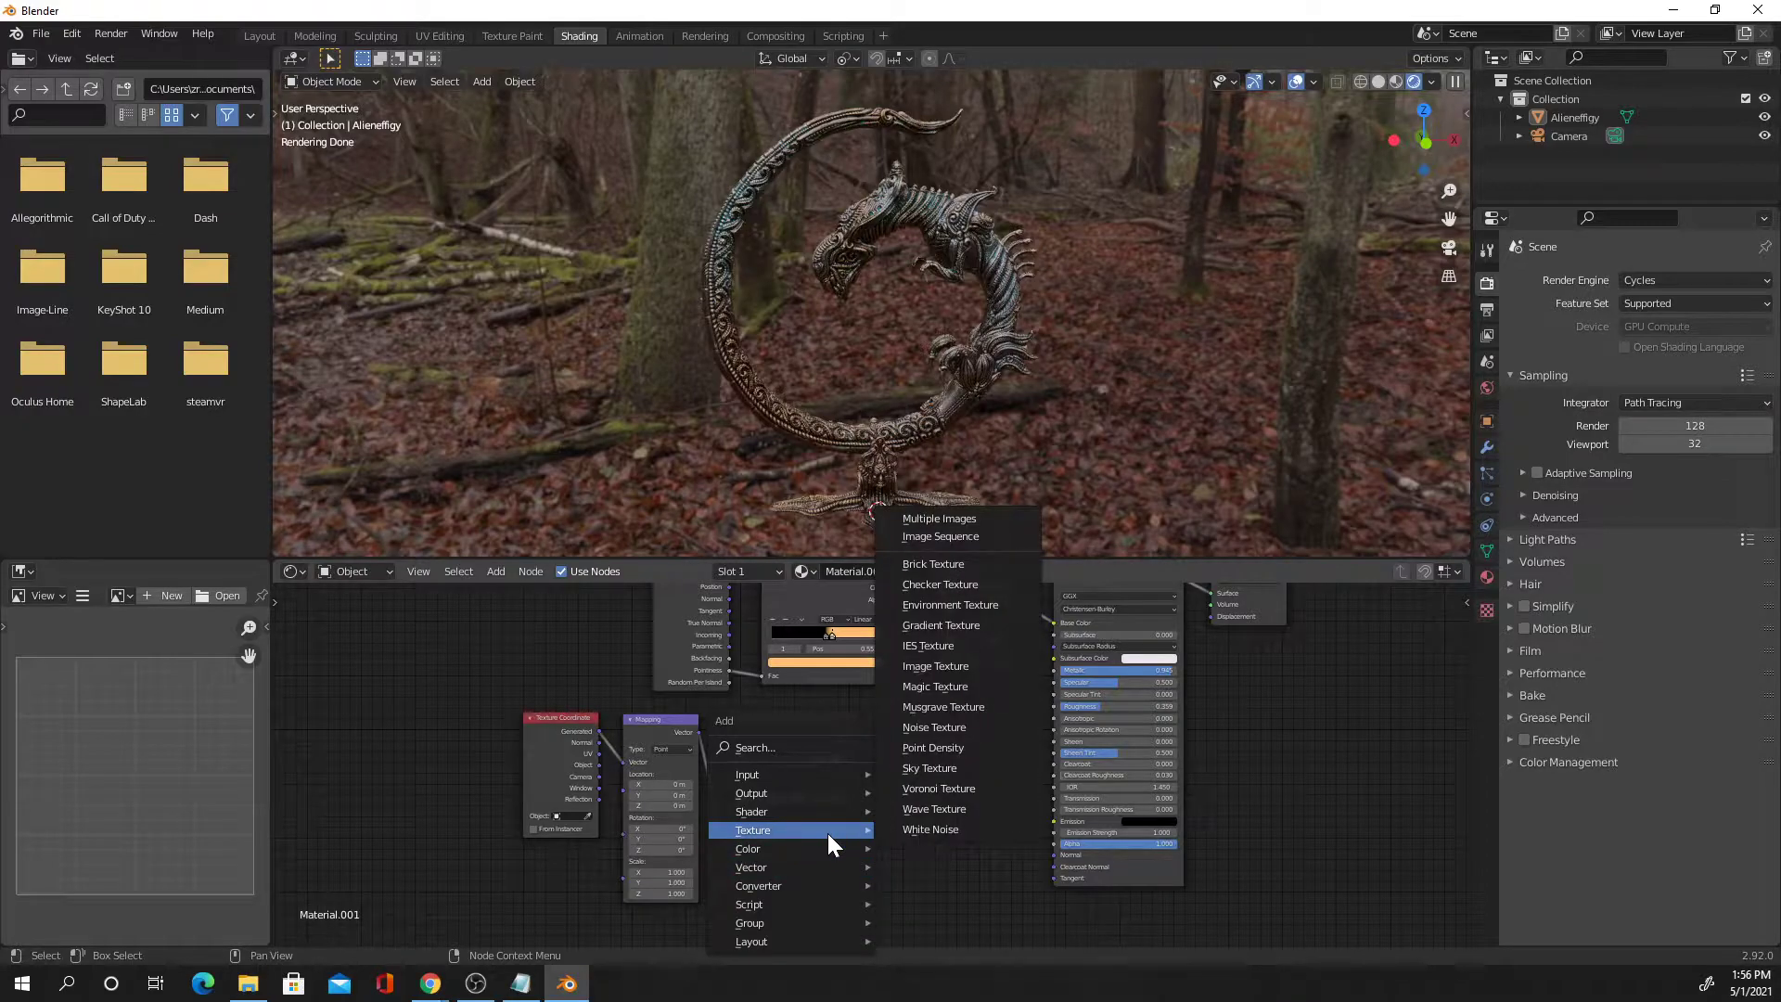
click(974, 729)
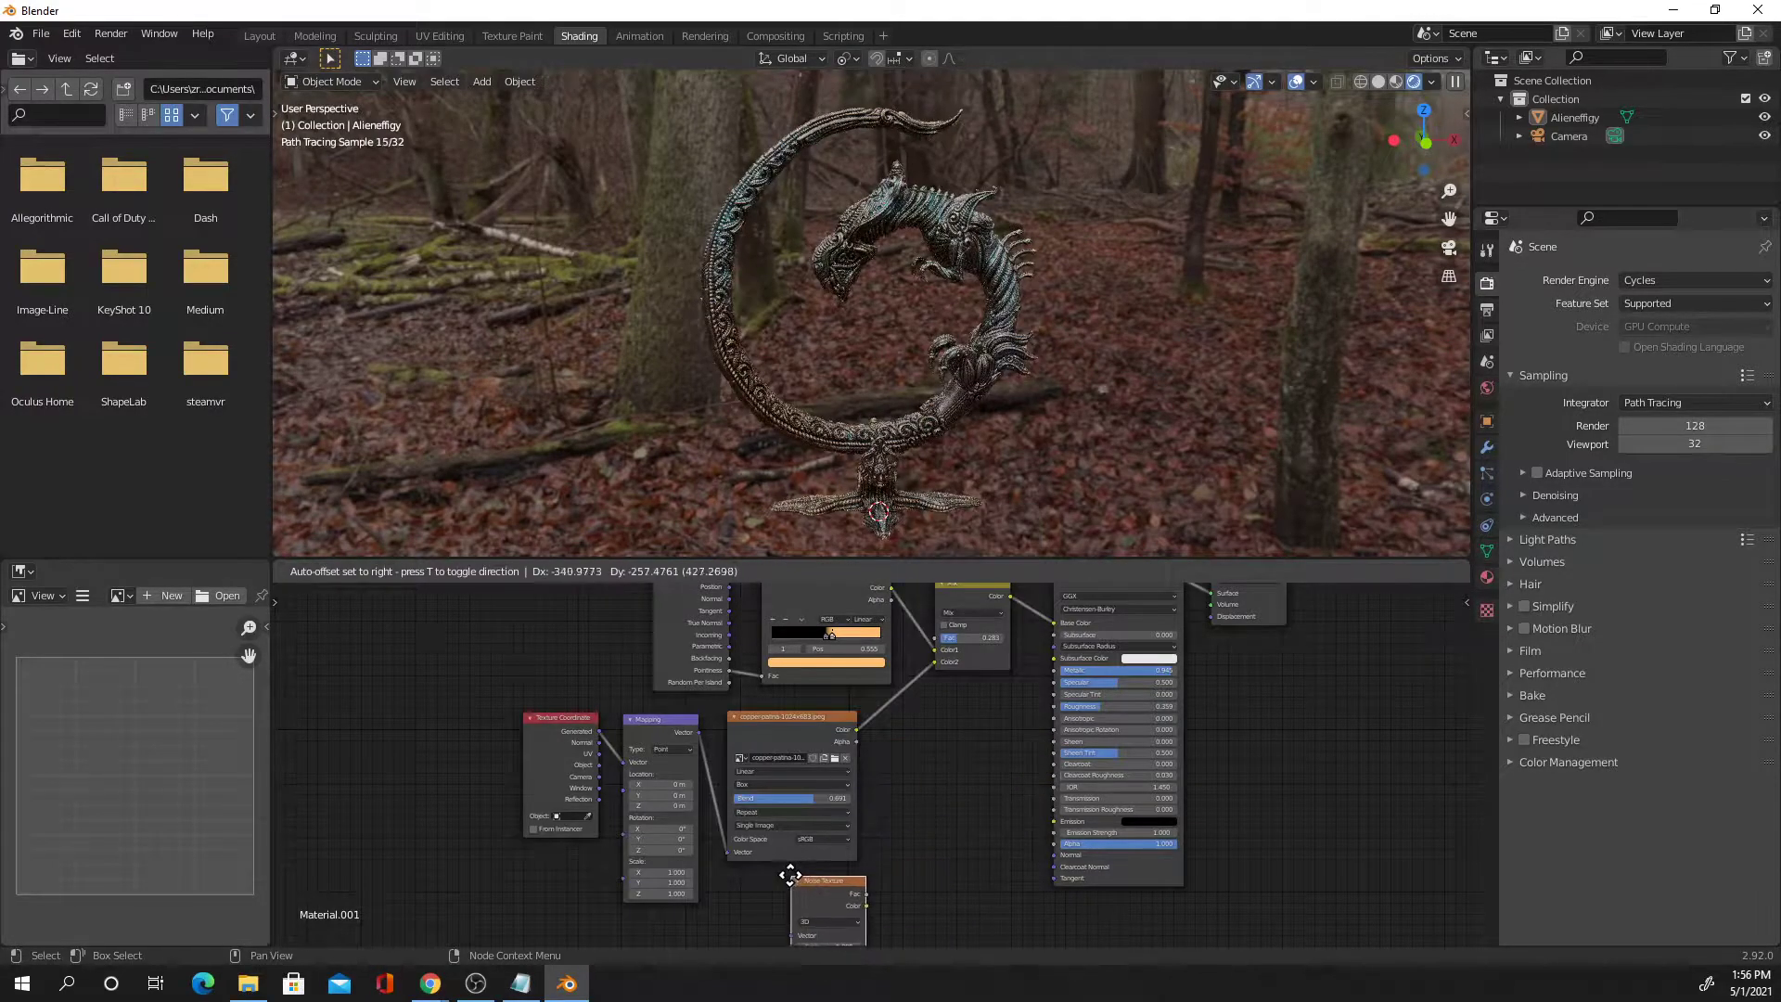
click(789, 874)
middle_drag(921, 926, 892, 842)
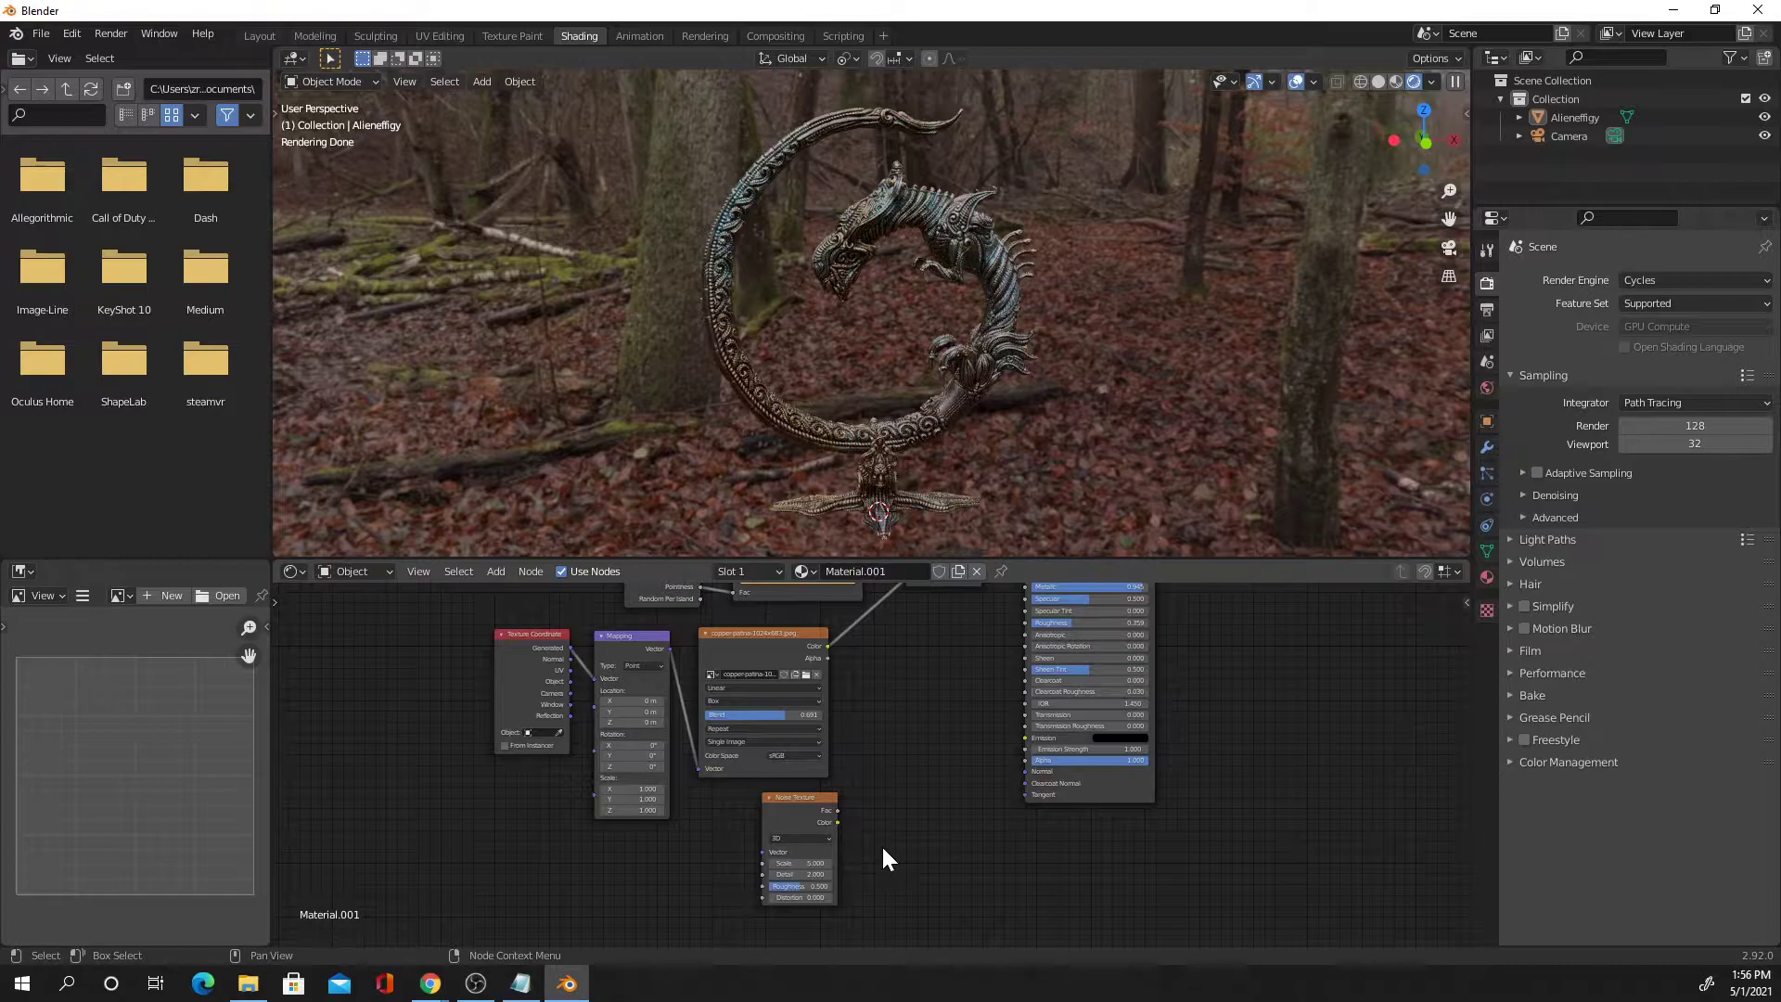
Add a Bump node between the Noise Texture and the Principled BSDF
key(shift+a)
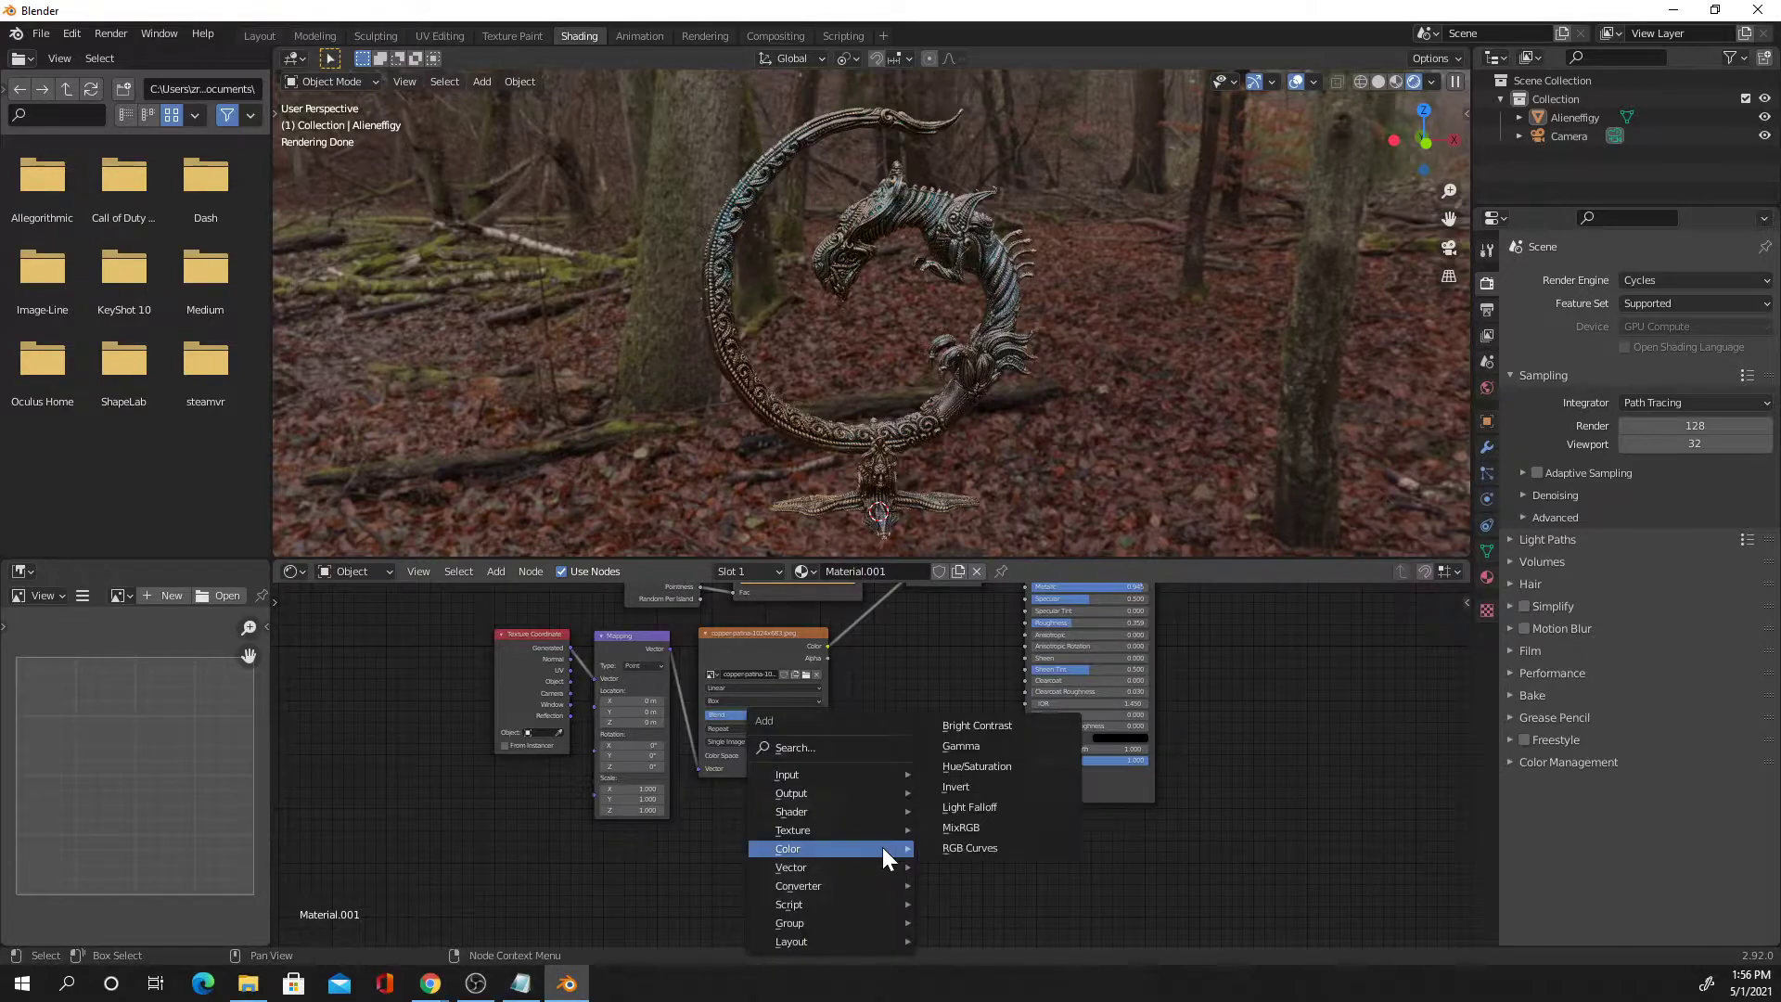
click(855, 750)
text(bump)
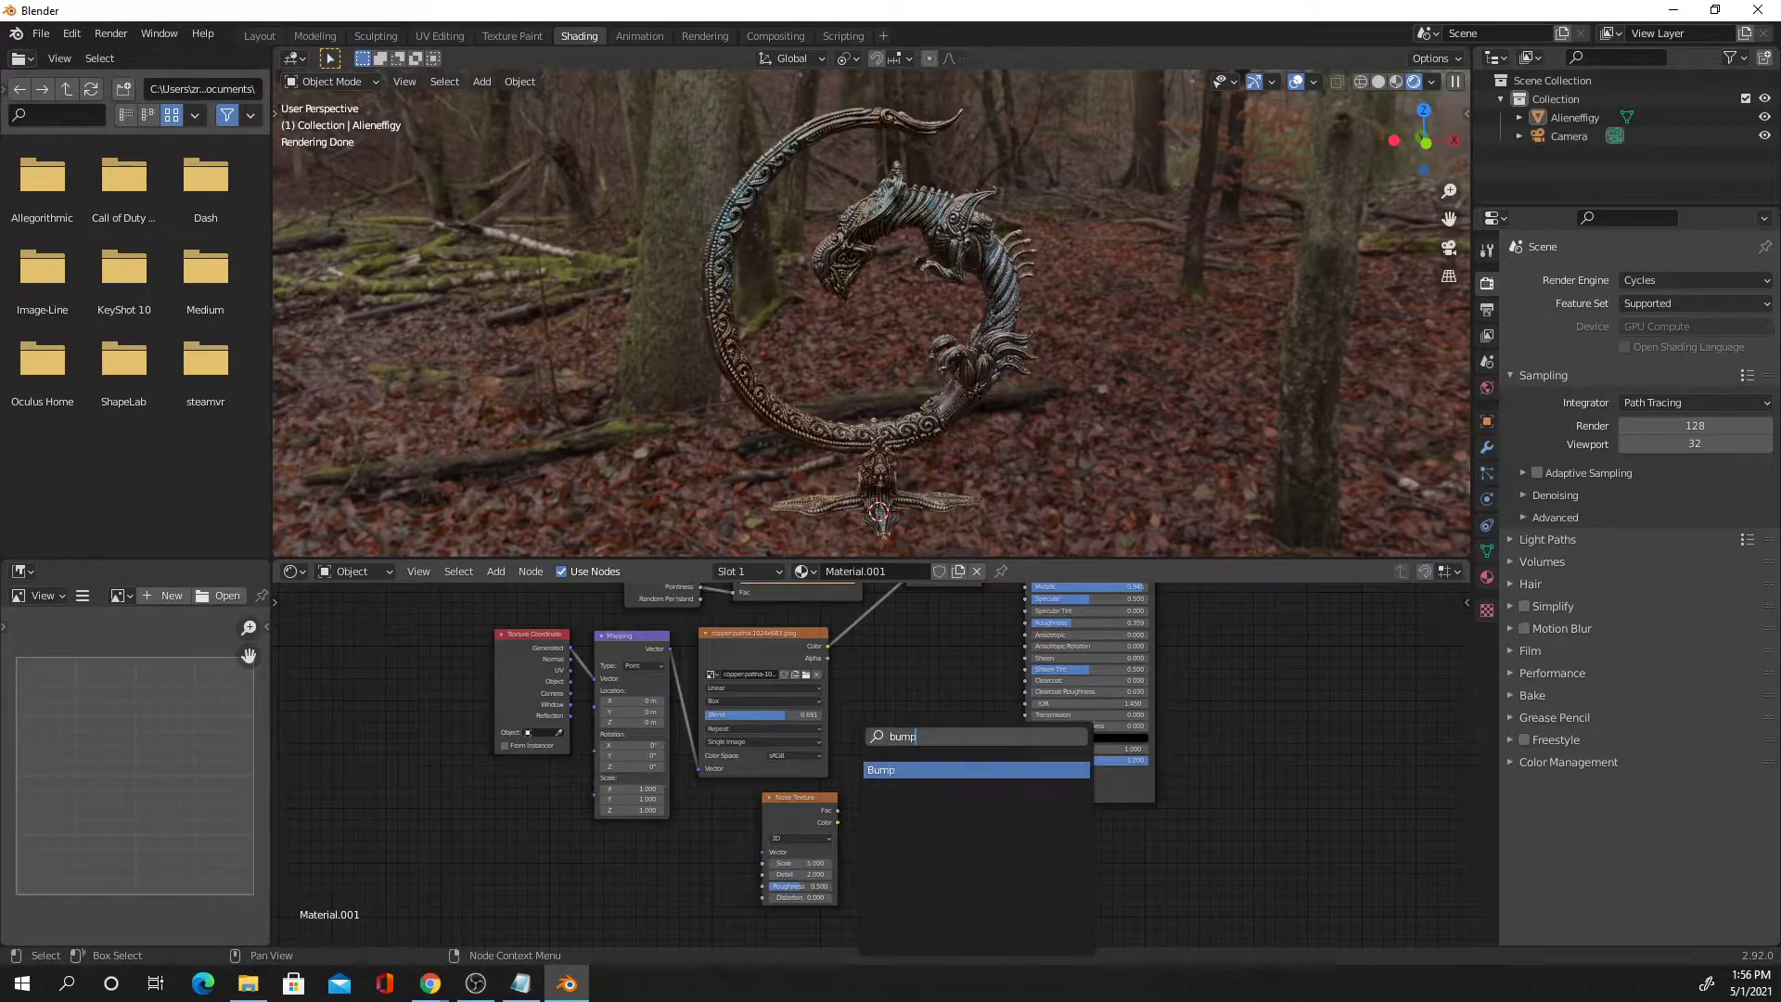
key(Return)
click(922, 755)
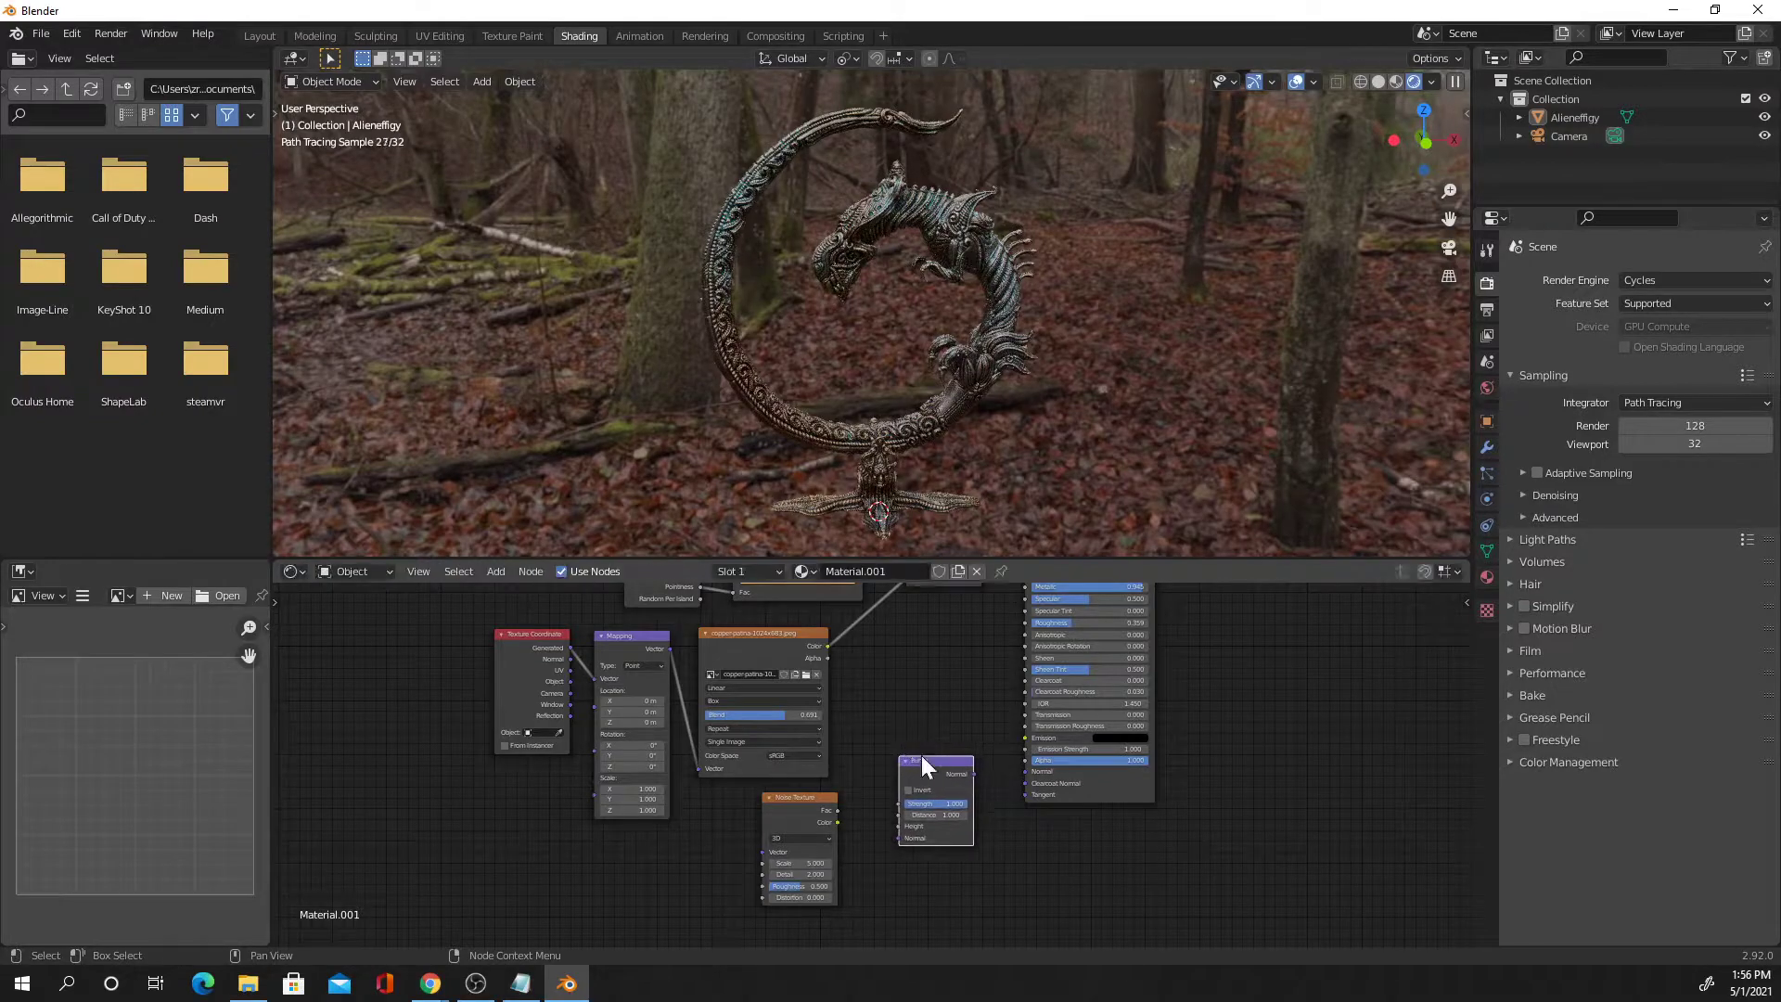
Connect the Noise Texture's Fac output to the Bump's Height, and the Bump's Normal output to the Principled BSDF's Normal input
scroll(859, 849, up, 2)
middle_drag(862, 854, 847, 791)
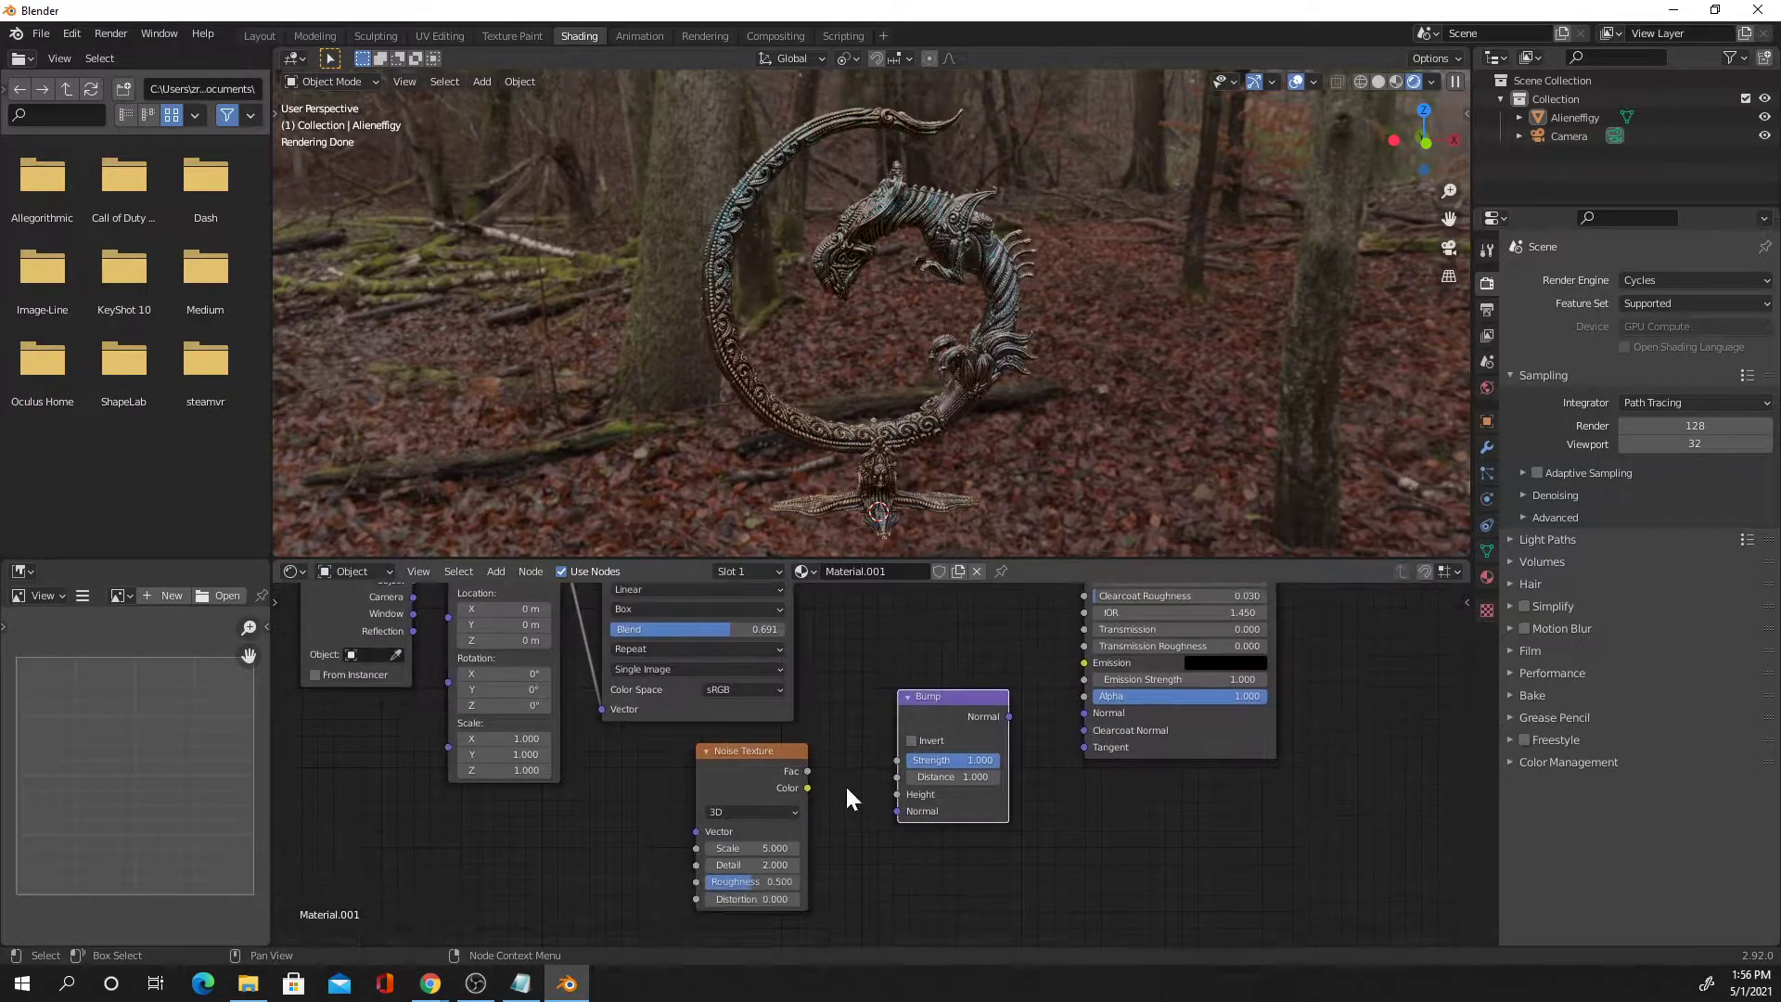
drag(808, 771, 948, 793)
drag(1009, 716, 1083, 713)
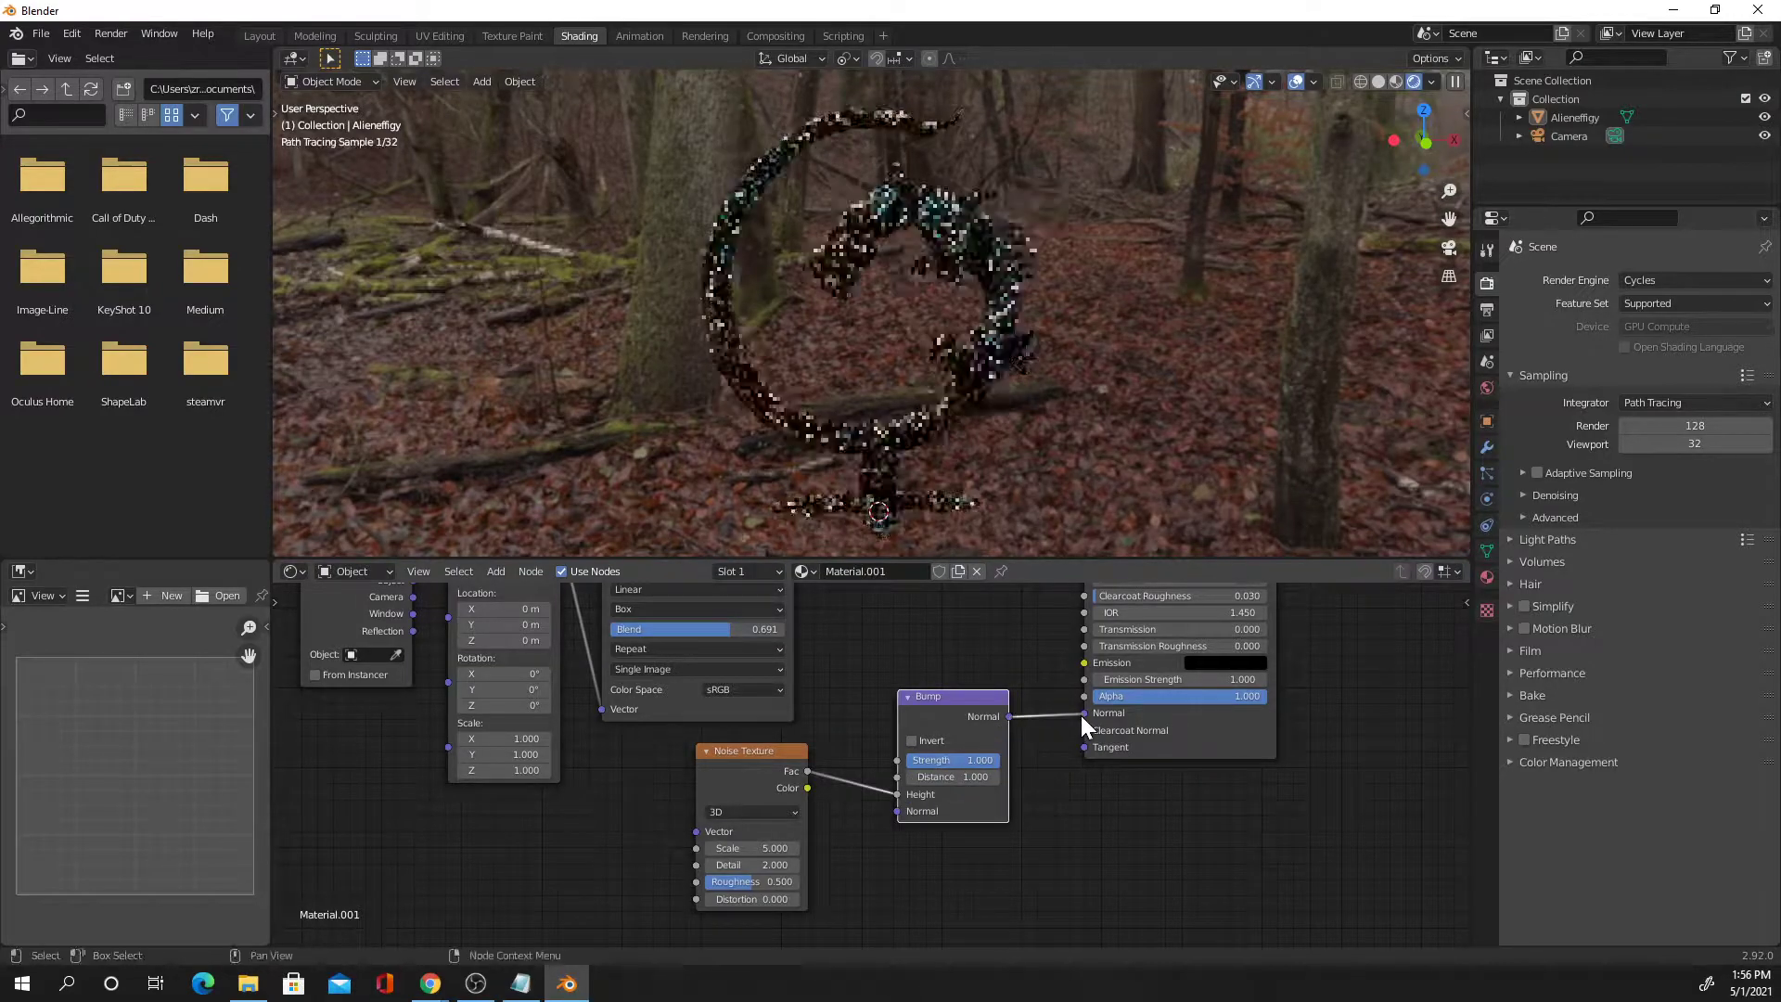
Set the Noise Texture's Scale to 100 and its Detail to about 8.8
mouse_move(993, 469)
middle_down()
mouse_move(872, 476)
mouse_move(1017, 475)
middle_up()
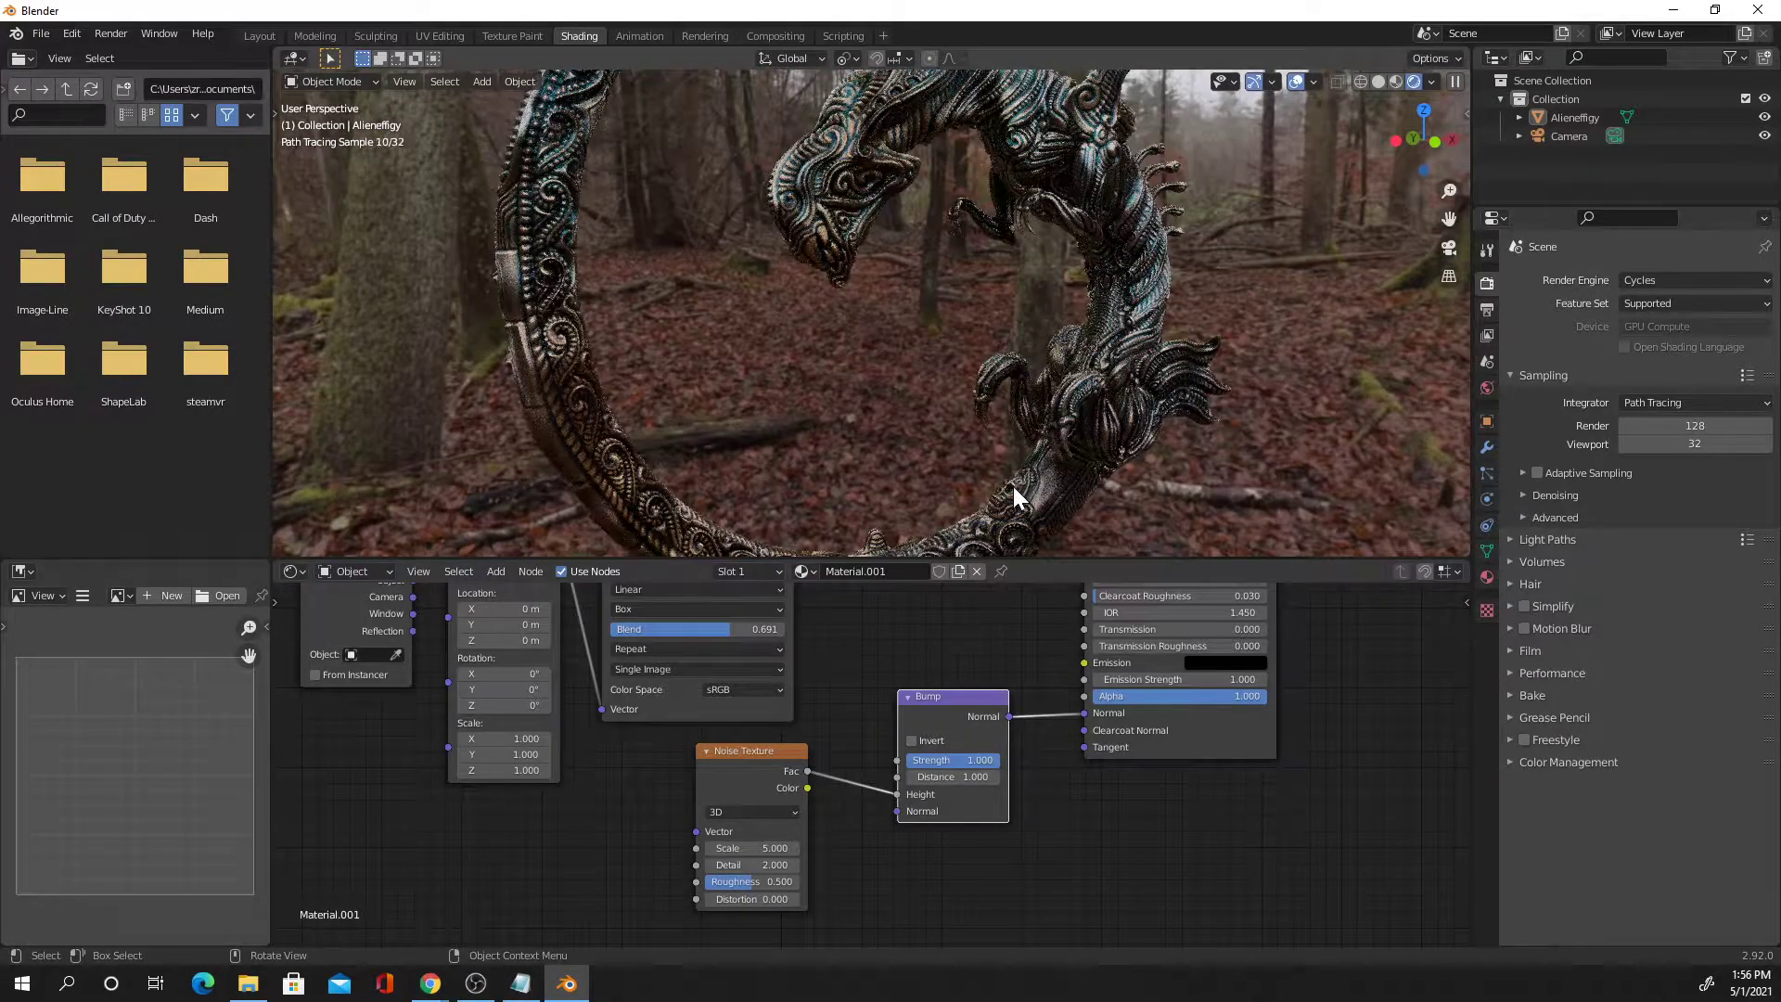
scroll(1059, 501, up, 3)
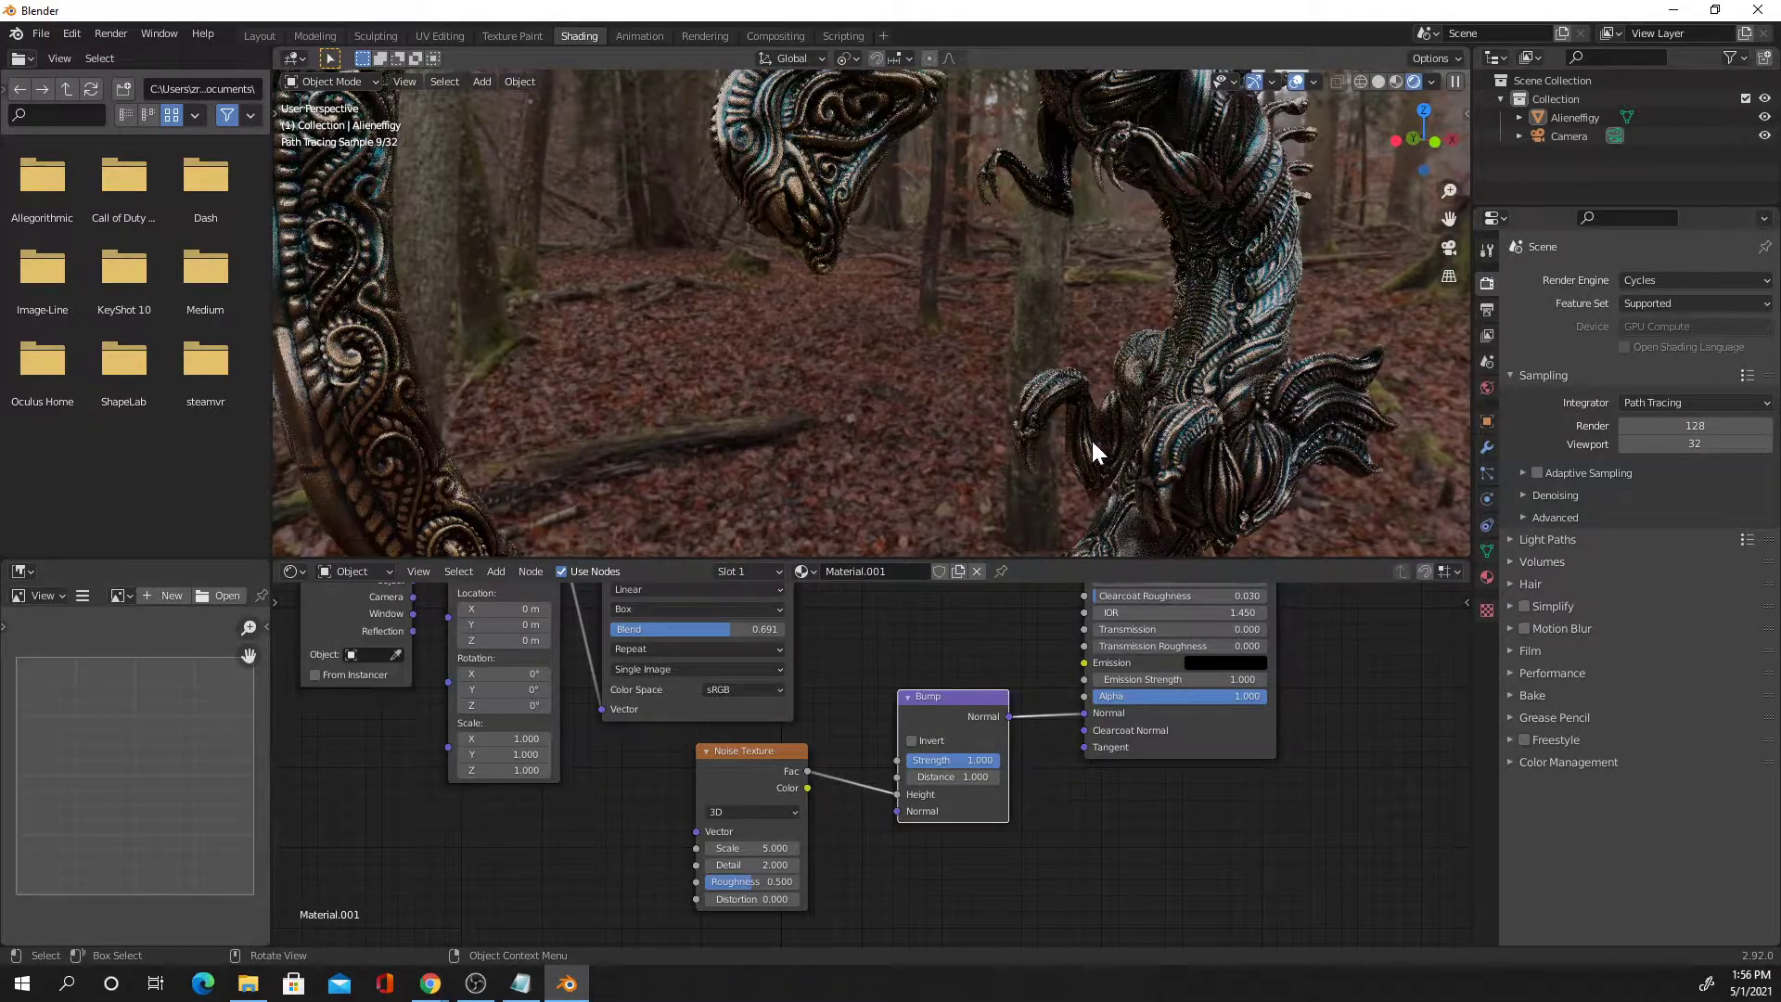
shift+middle_drag(1112, 437, 1034, 337)
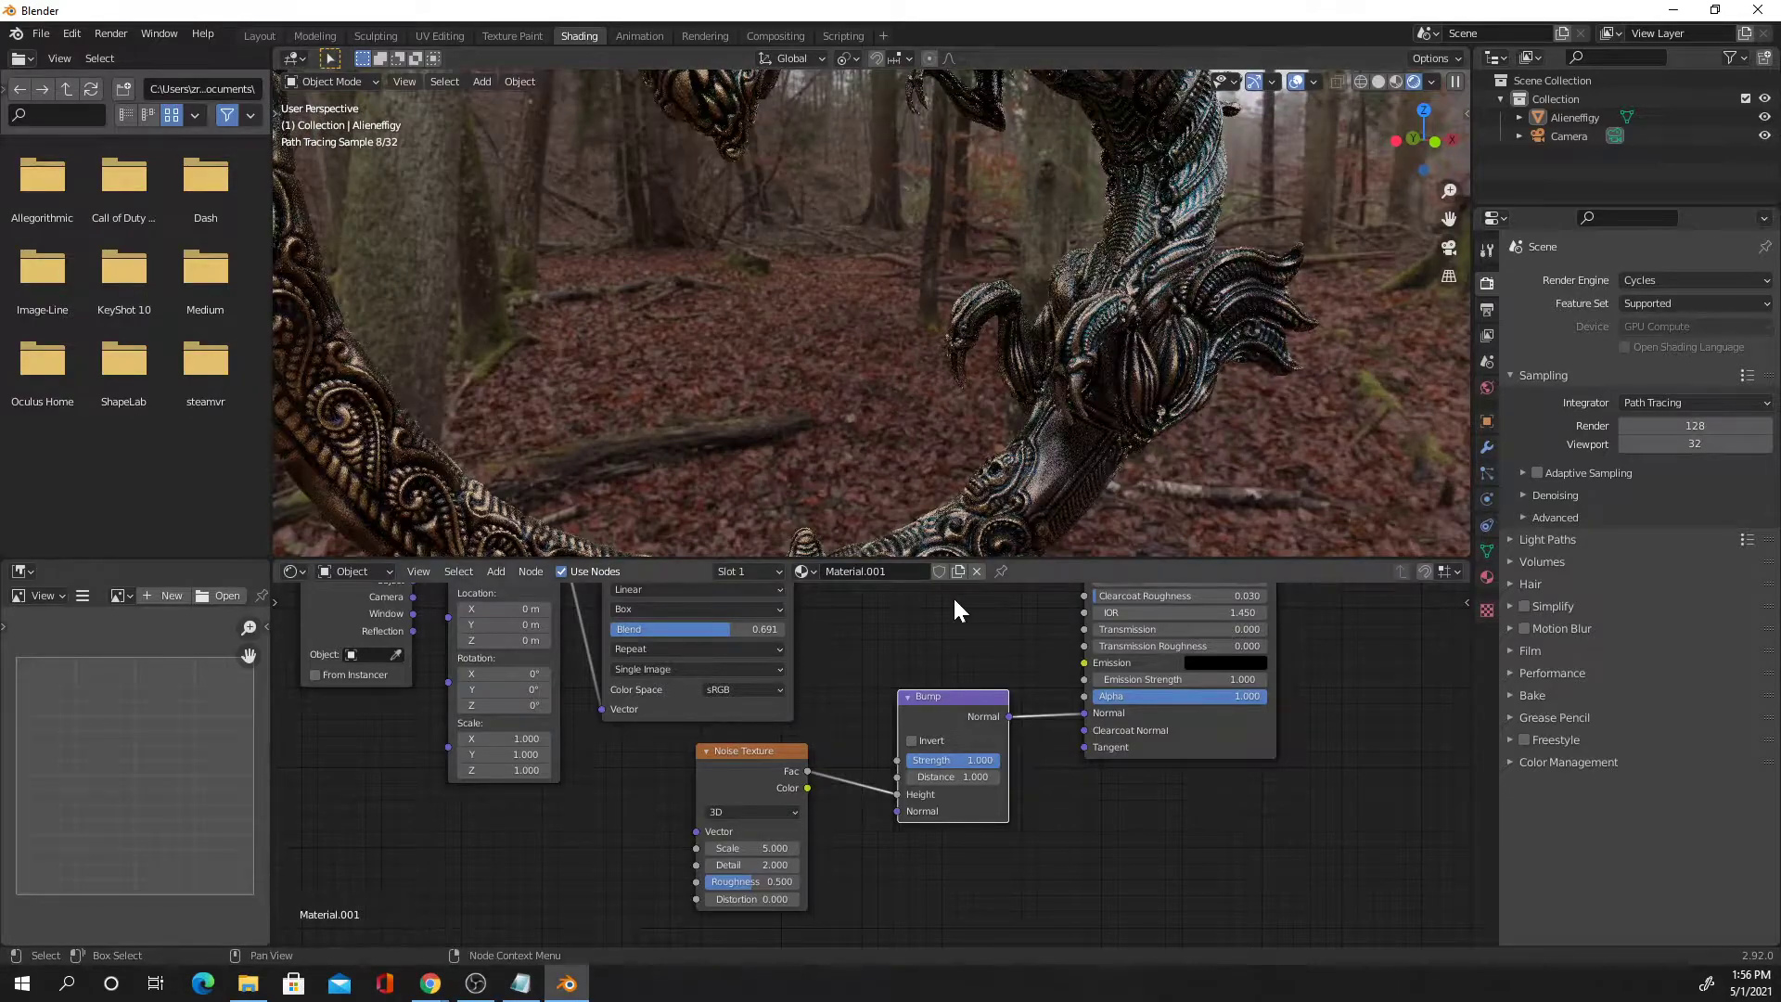
drag(753, 848, 875, 848)
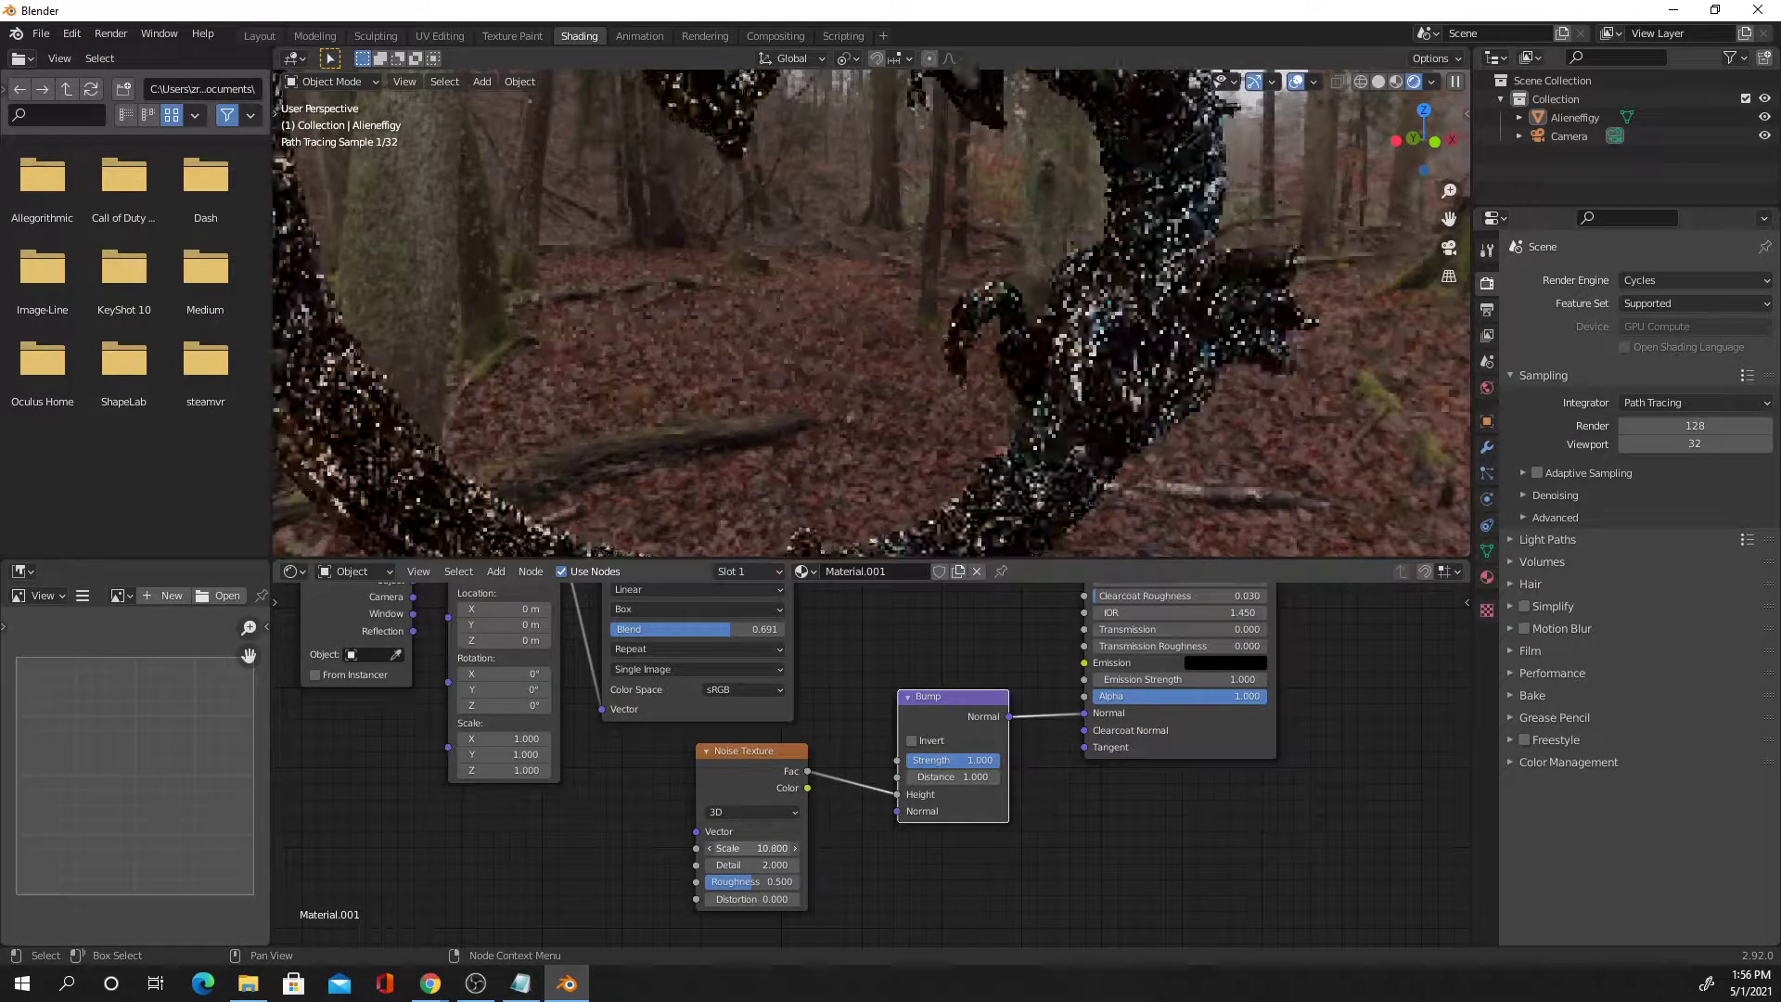
click(752, 848)
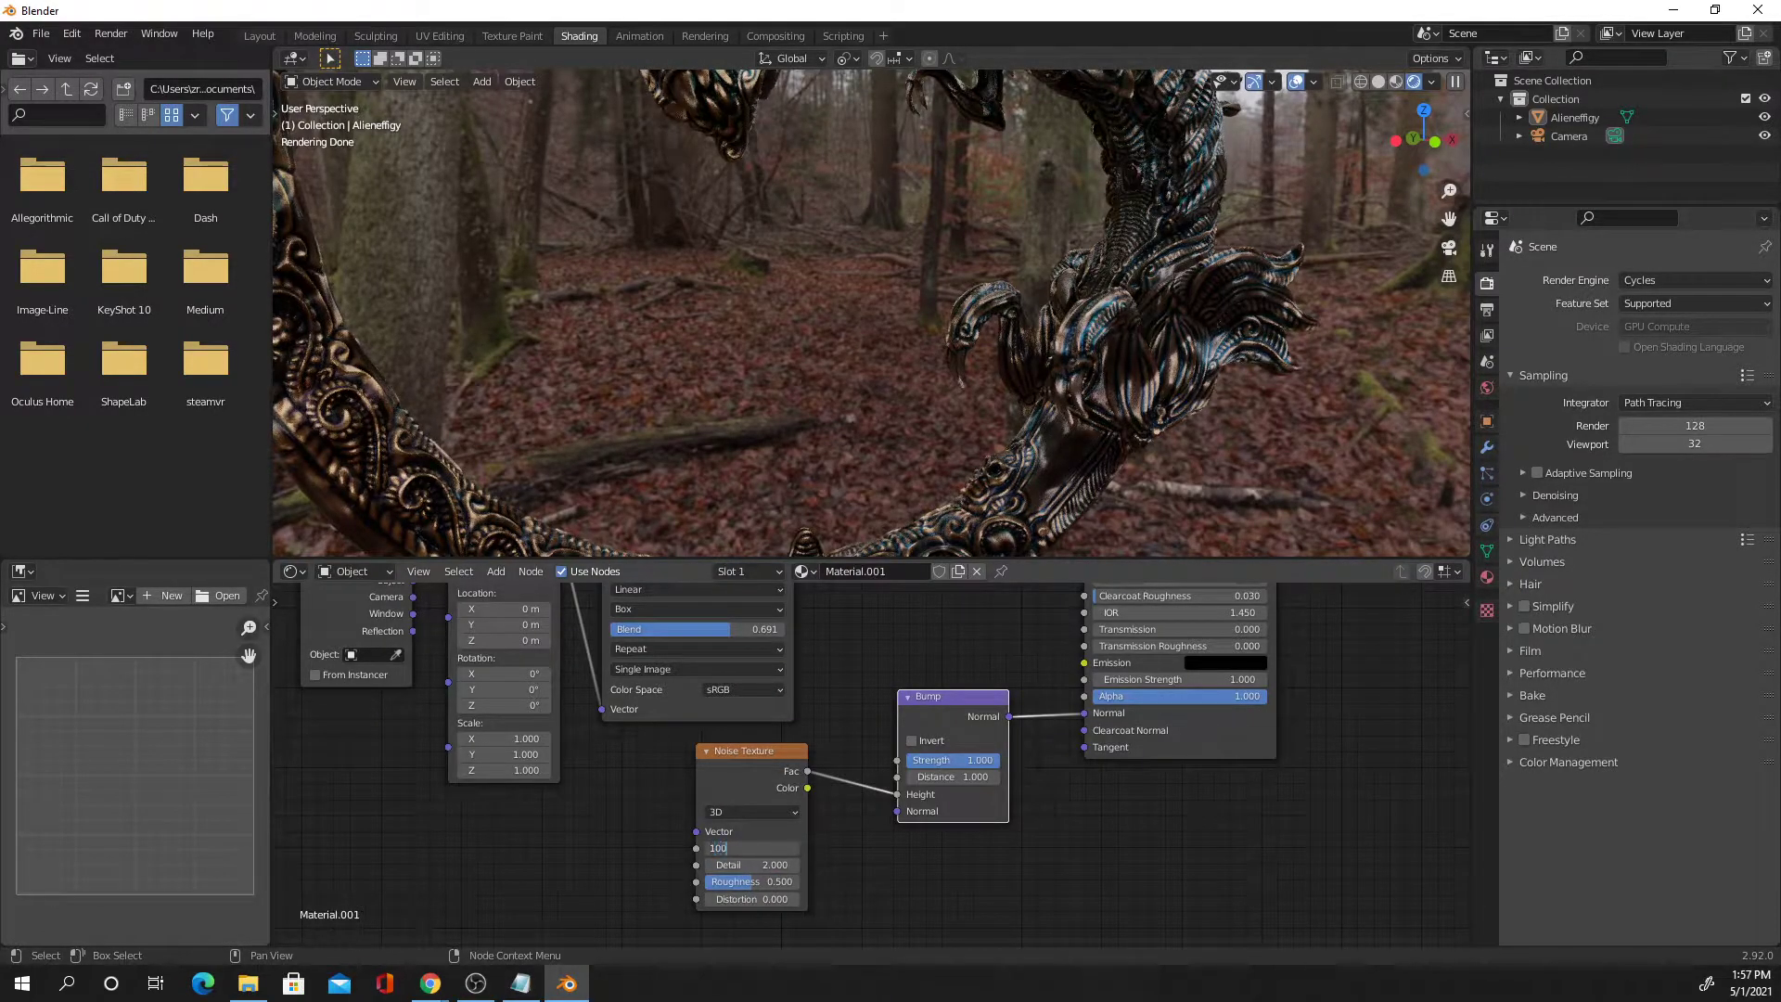
text(100)
key(Return)
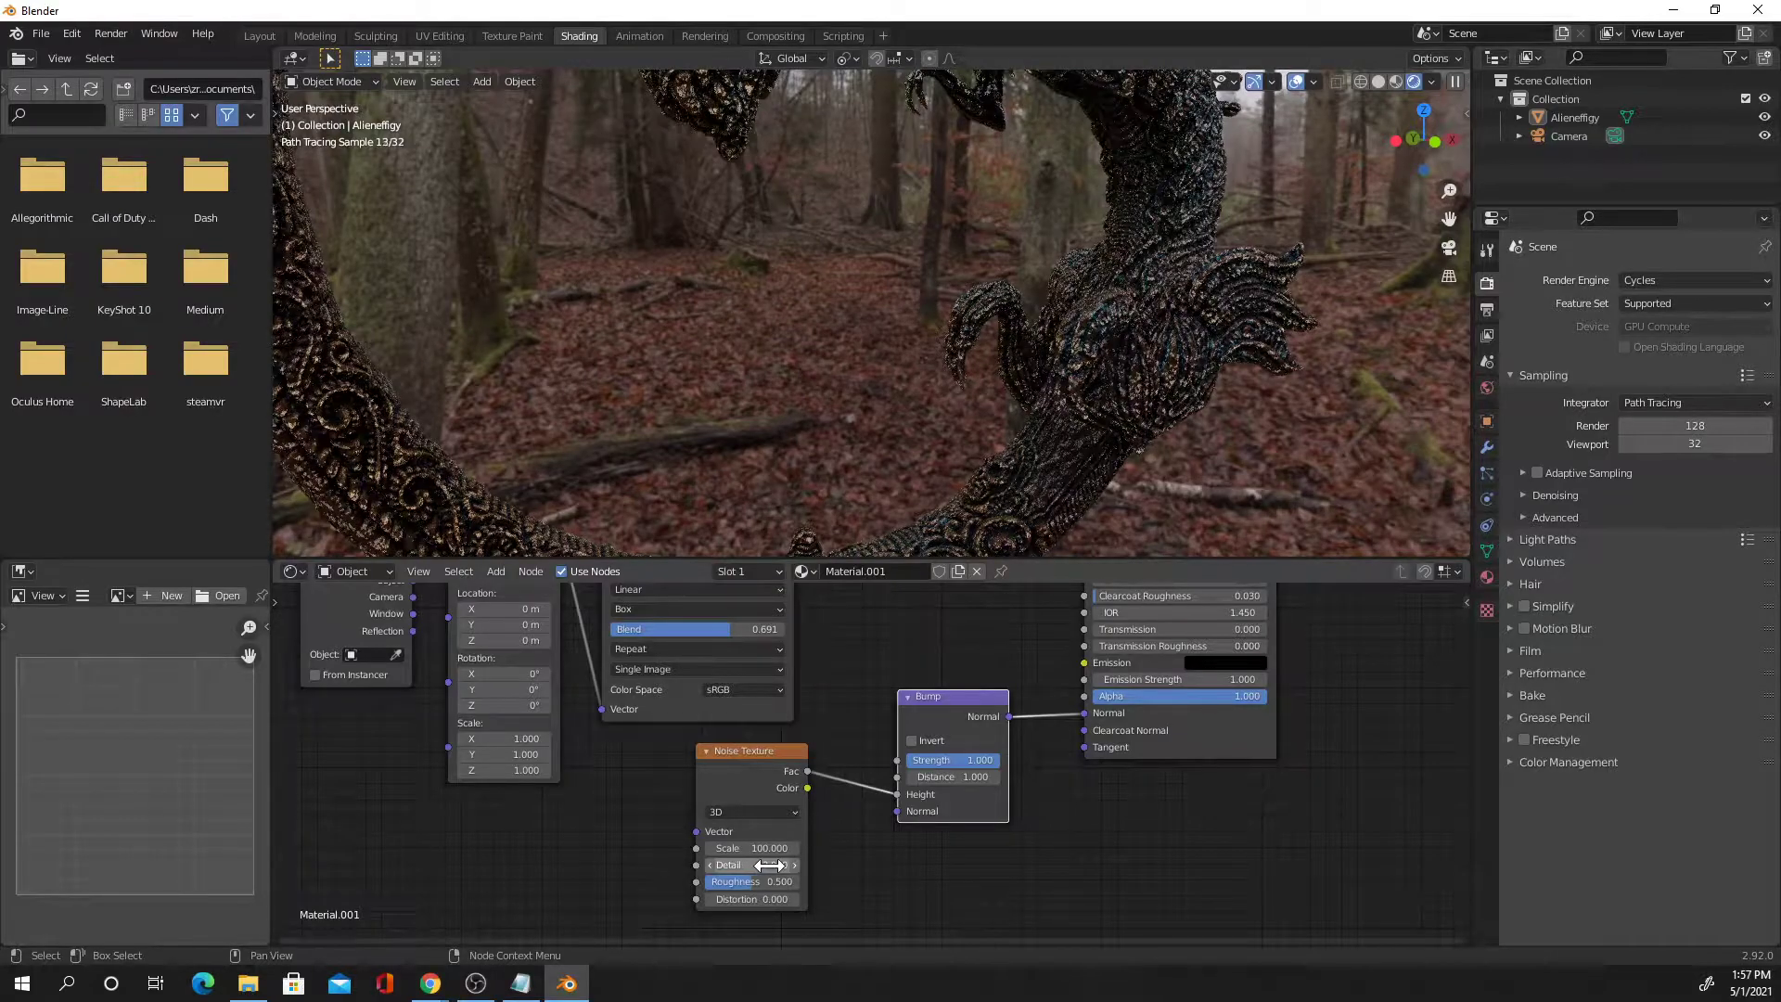
drag(758, 864, 909, 864)
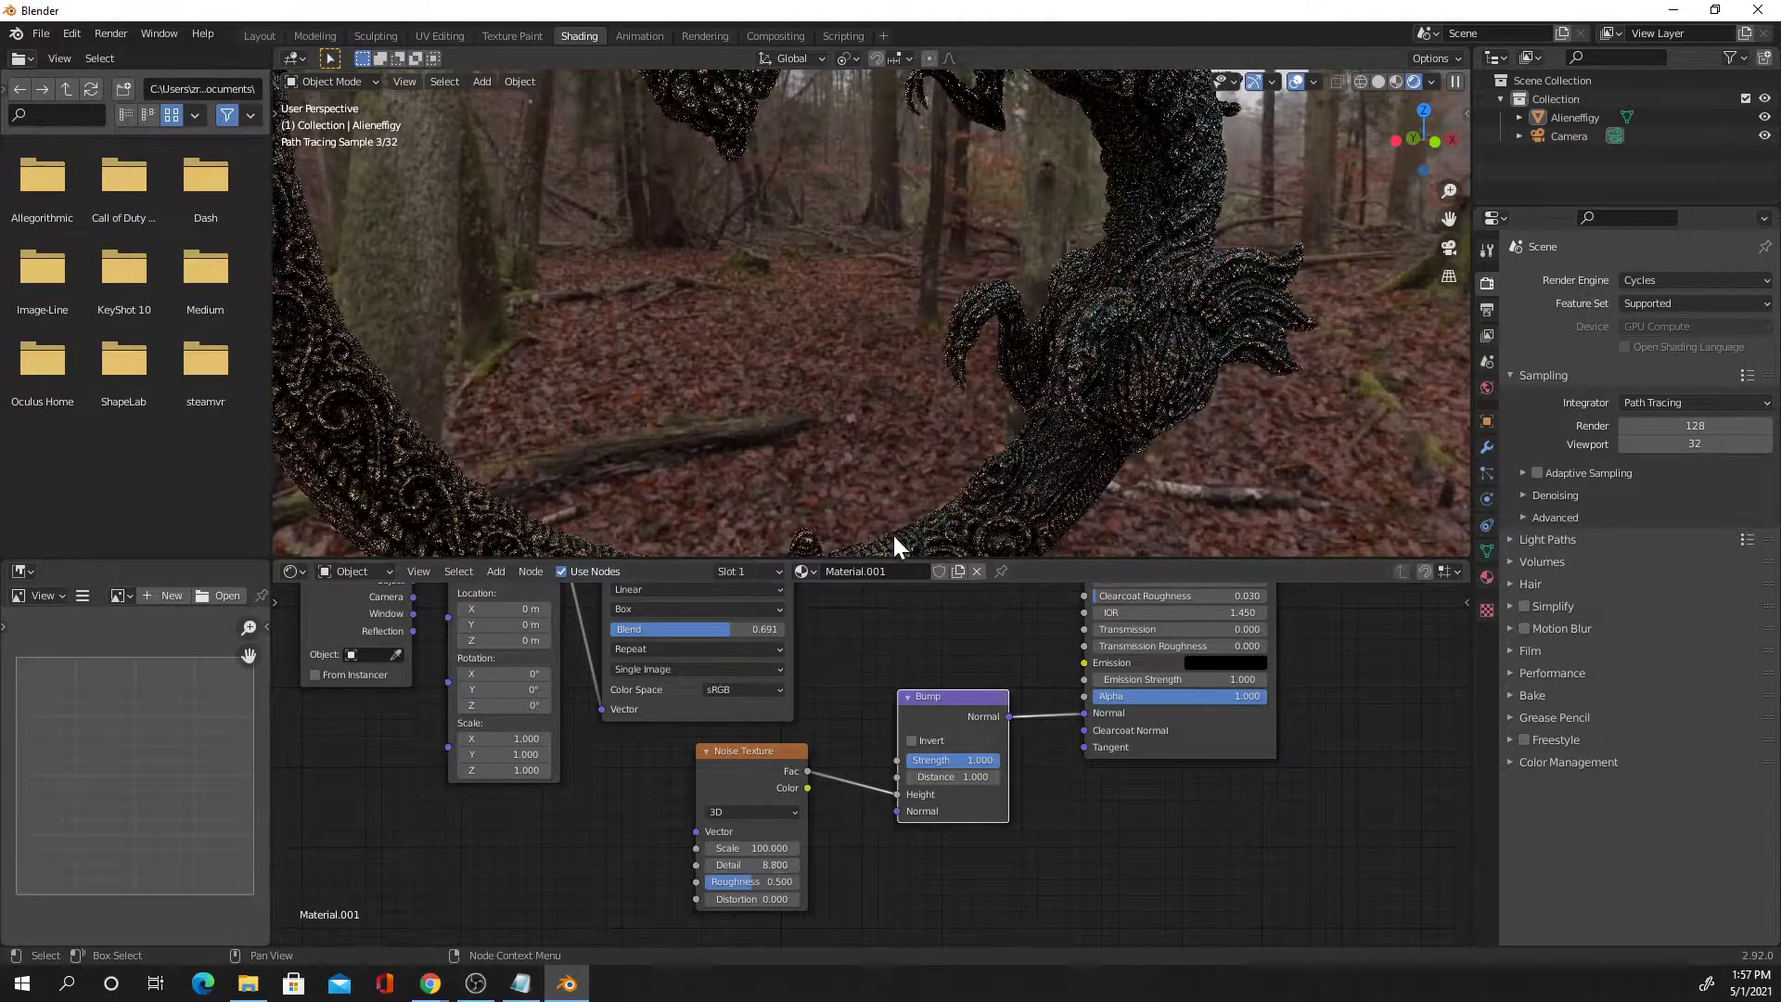
middle_drag(932, 494, 1095, 473)
Set the Bump node's Distance to about 4.3 and its Strength to about 0.142, checking the surface on the sculpture
drag(955, 776, 1014, 668)
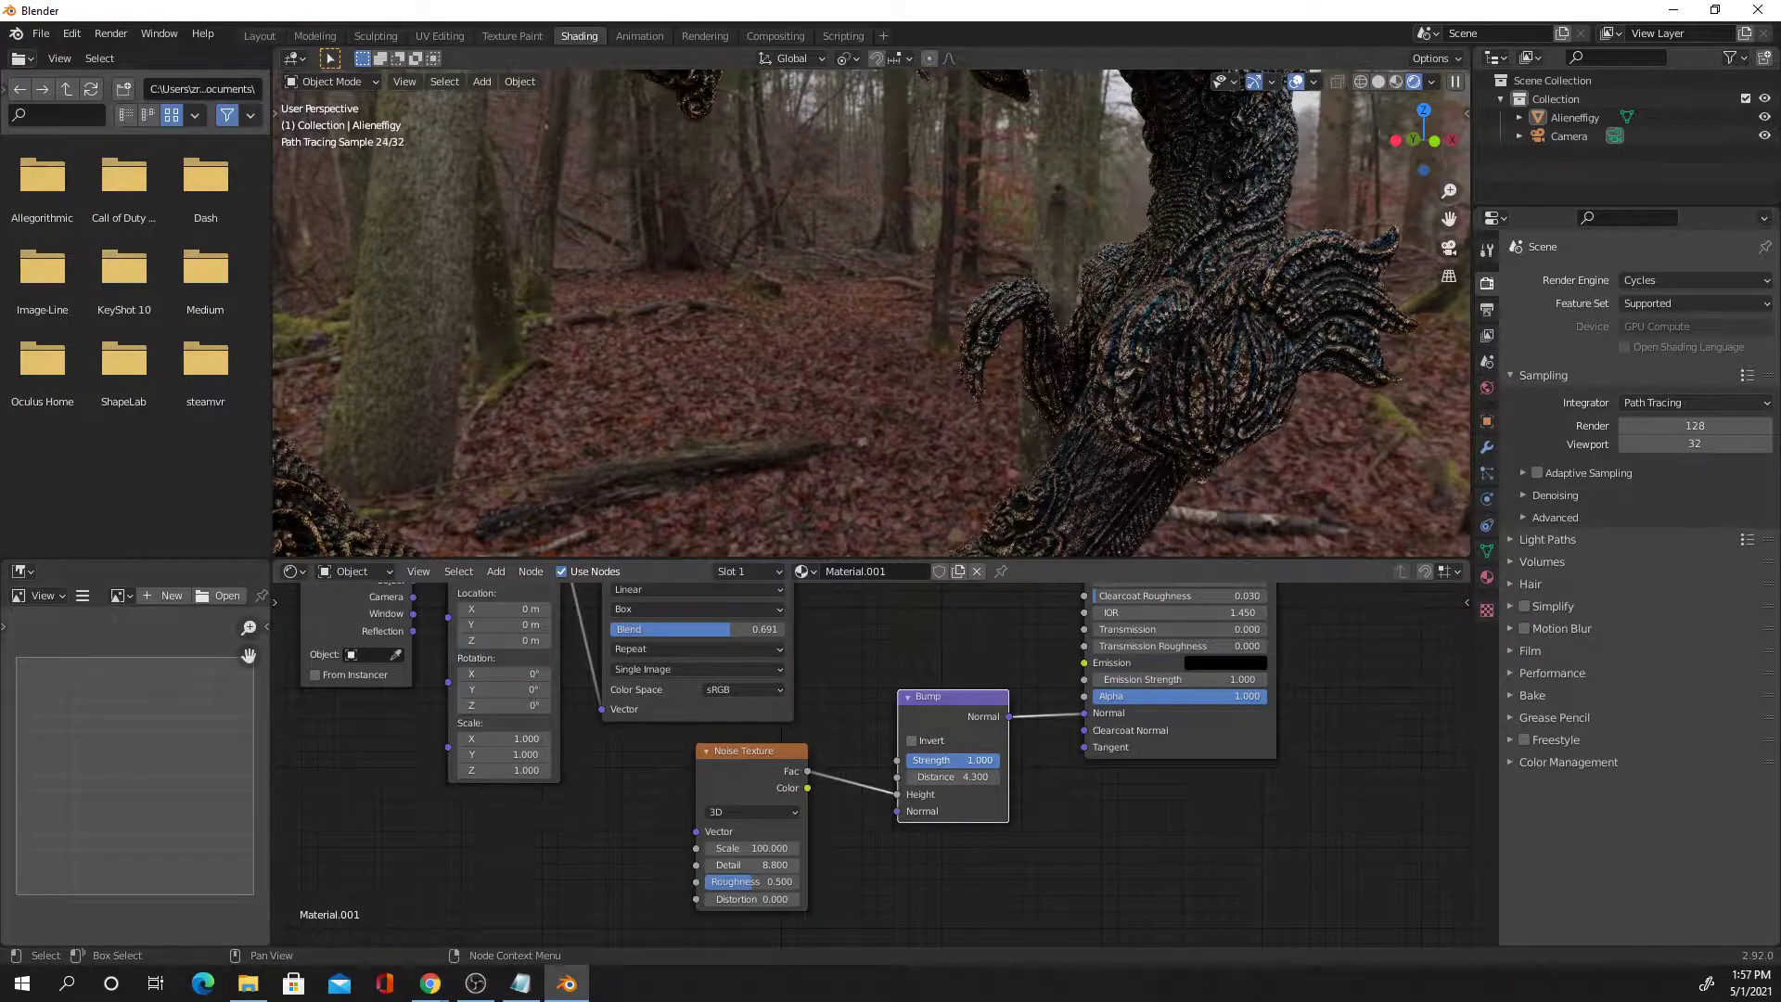
drag(983, 760, 916, 760)
mouse_move(1134, 465)
middle_down()
mouse_move(1187, 479)
mouse_move(1139, 486)
middle_up()
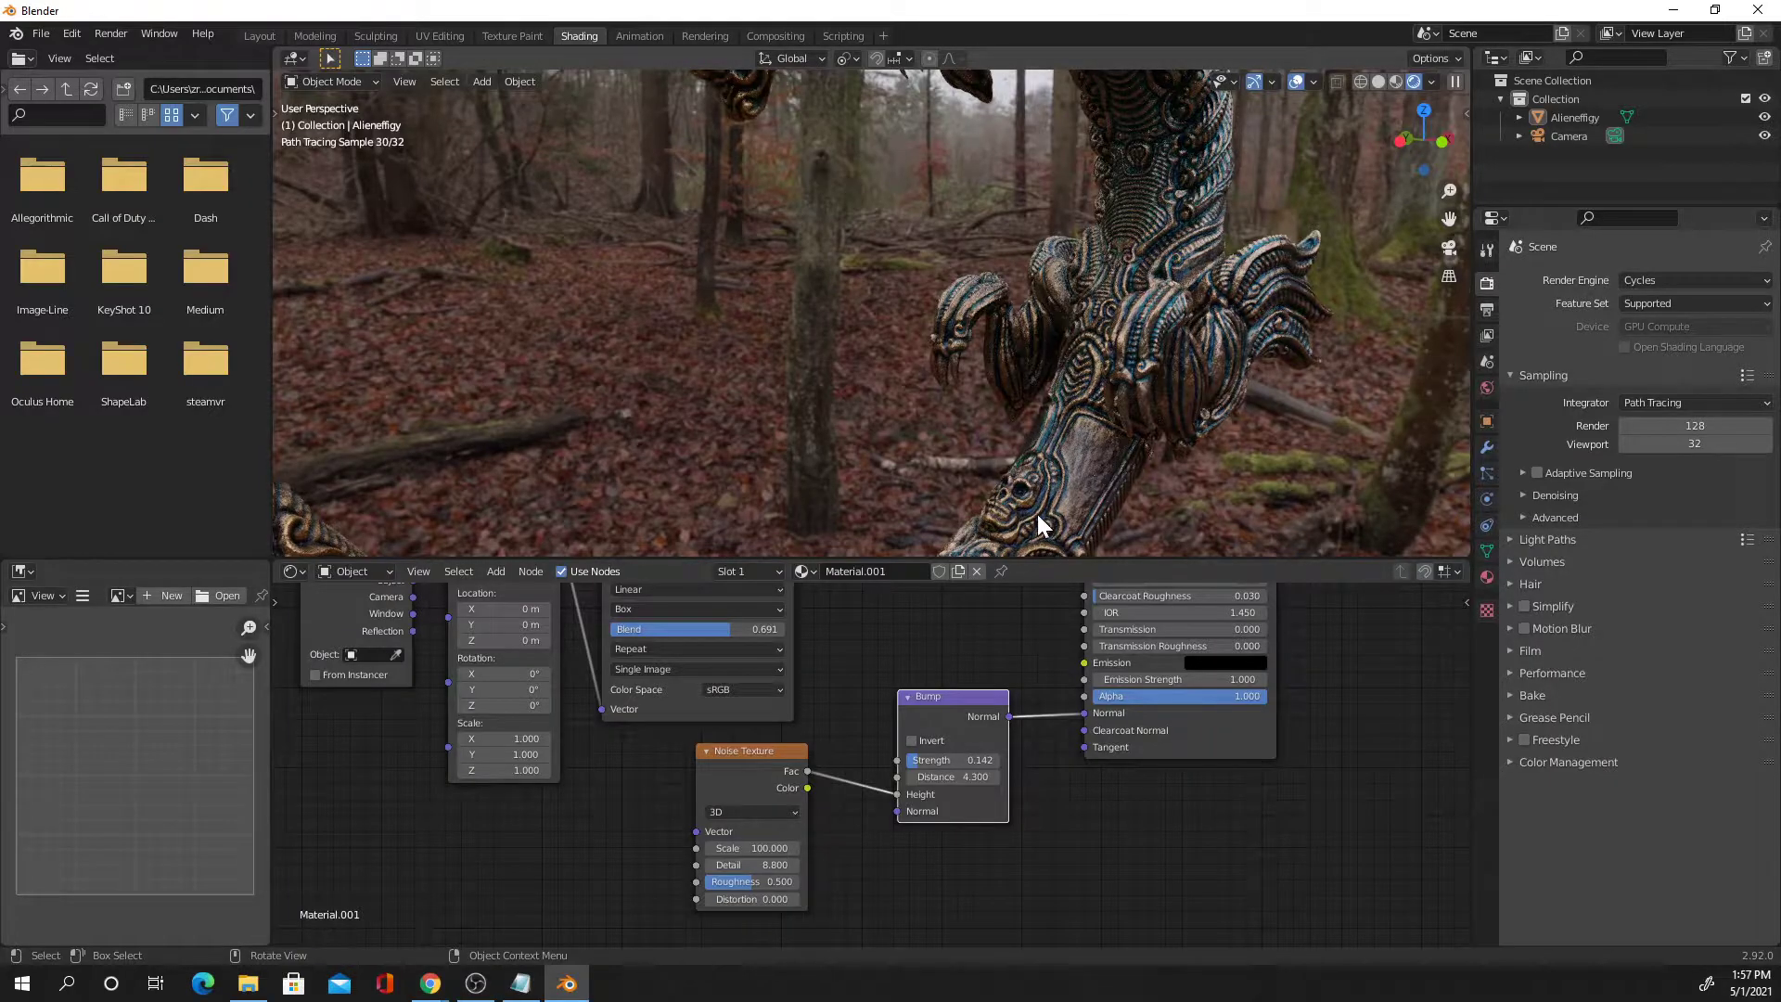
mouse_move(1045, 479)
middle_down()
mouse_move(1109, 417)
mouse_move(1127, 343)
mouse_move(1205, 431)
mouse_move(1165, 425)
mouse_move(1217, 415)
mouse_move(1152, 413)
mouse_move(1102, 375)
mouse_move(1139, 381)
mouse_move(1125, 365)
mouse_move(1104, 454)
middle_up()
scroll(983, 844, down, 4)
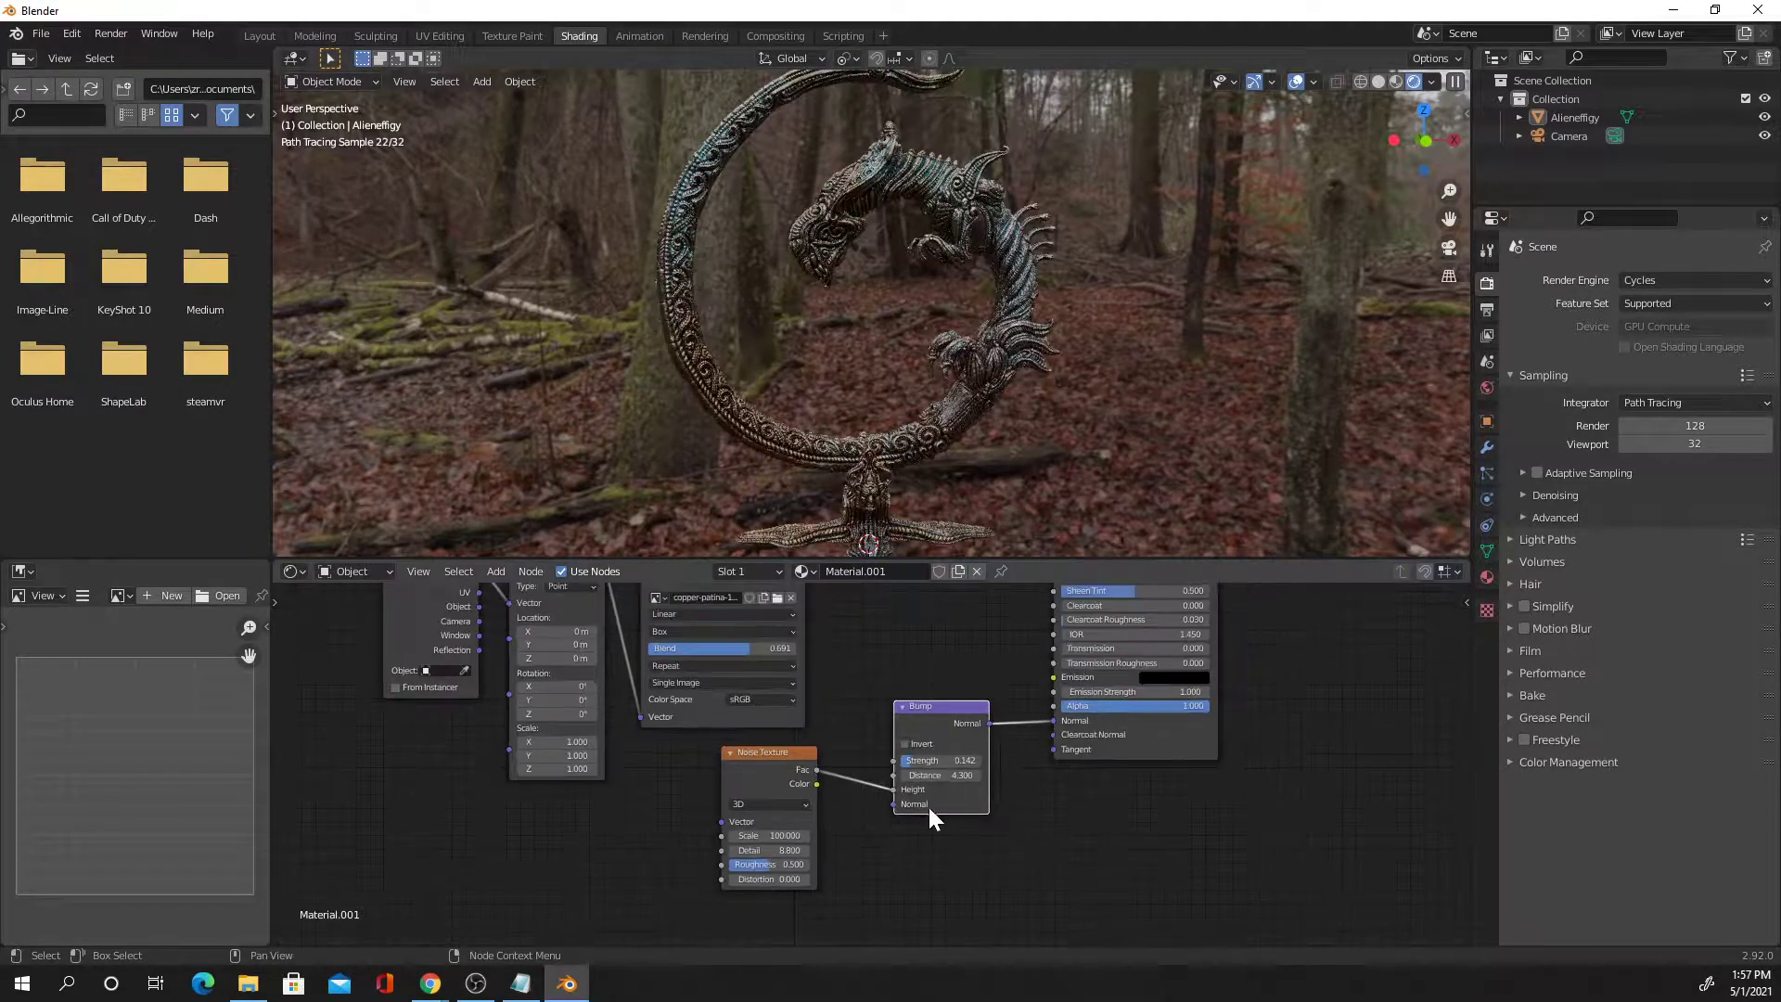
Set the Mix node's Fac to 0.225 and check the patina blend up close on the sculpture's claw and tail
scroll(994, 826, up, 3)
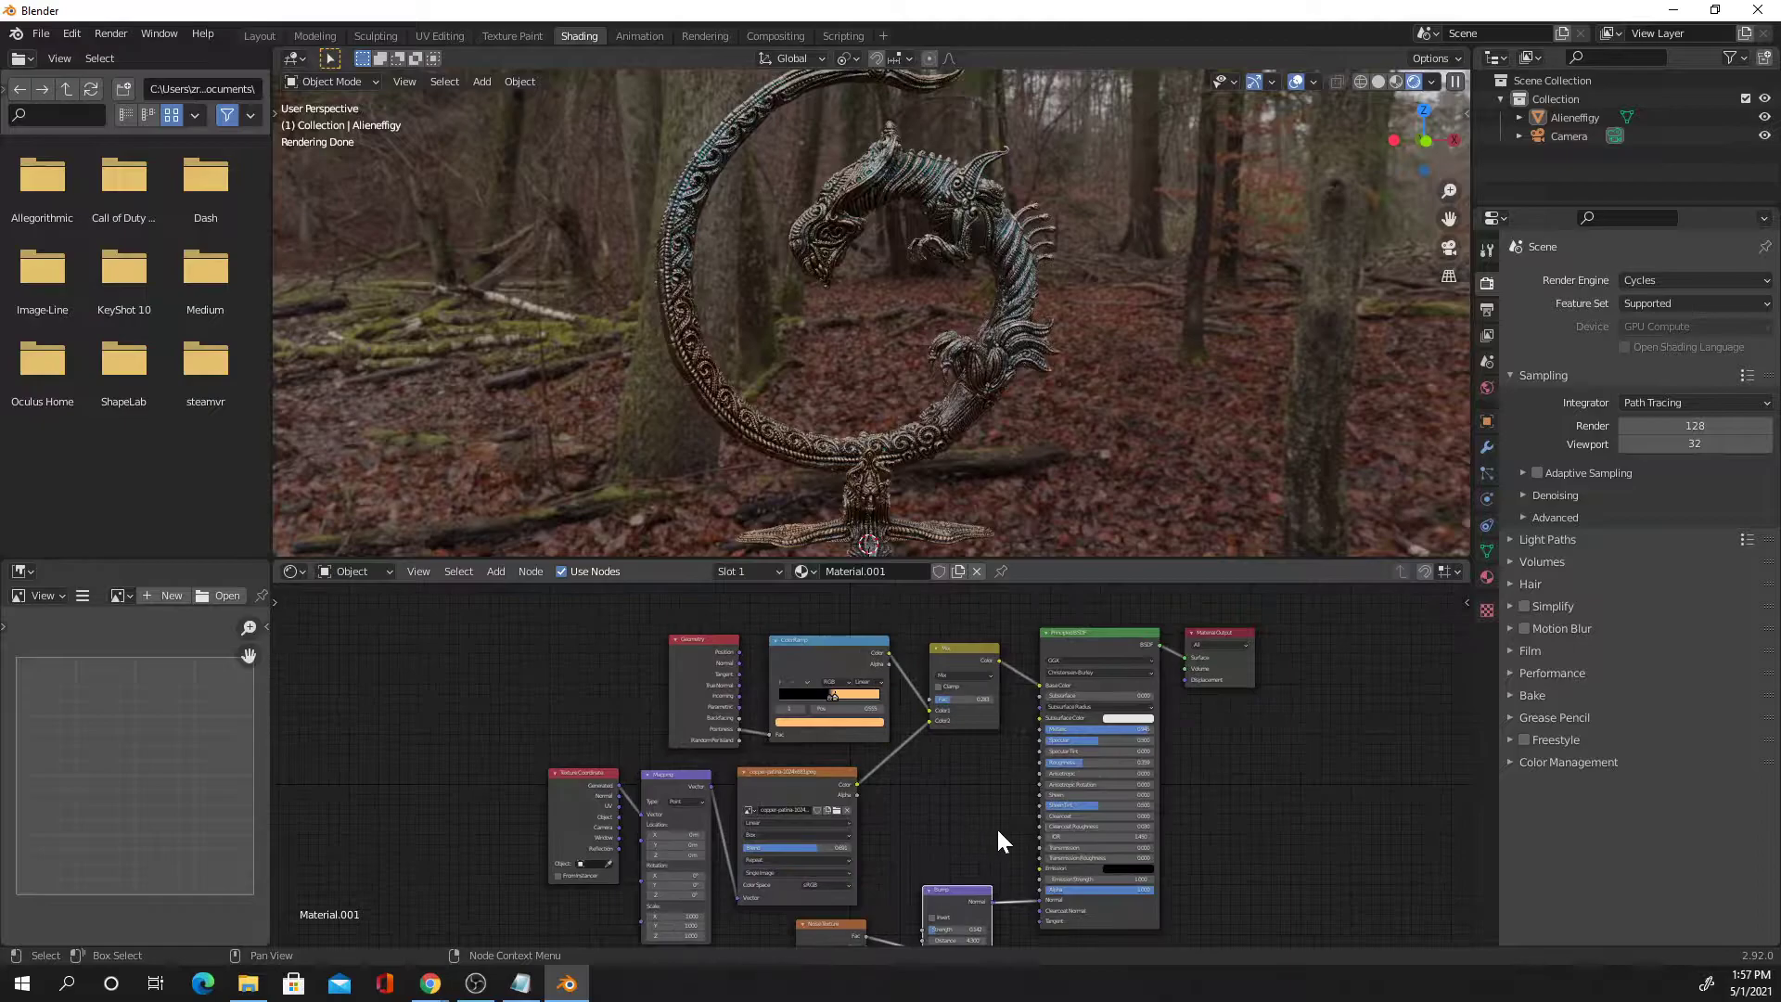
mouse_move(983, 672)
mouse_down()
mouse_move(1014, 672)
mouse_move(977, 671)
mouse_up()
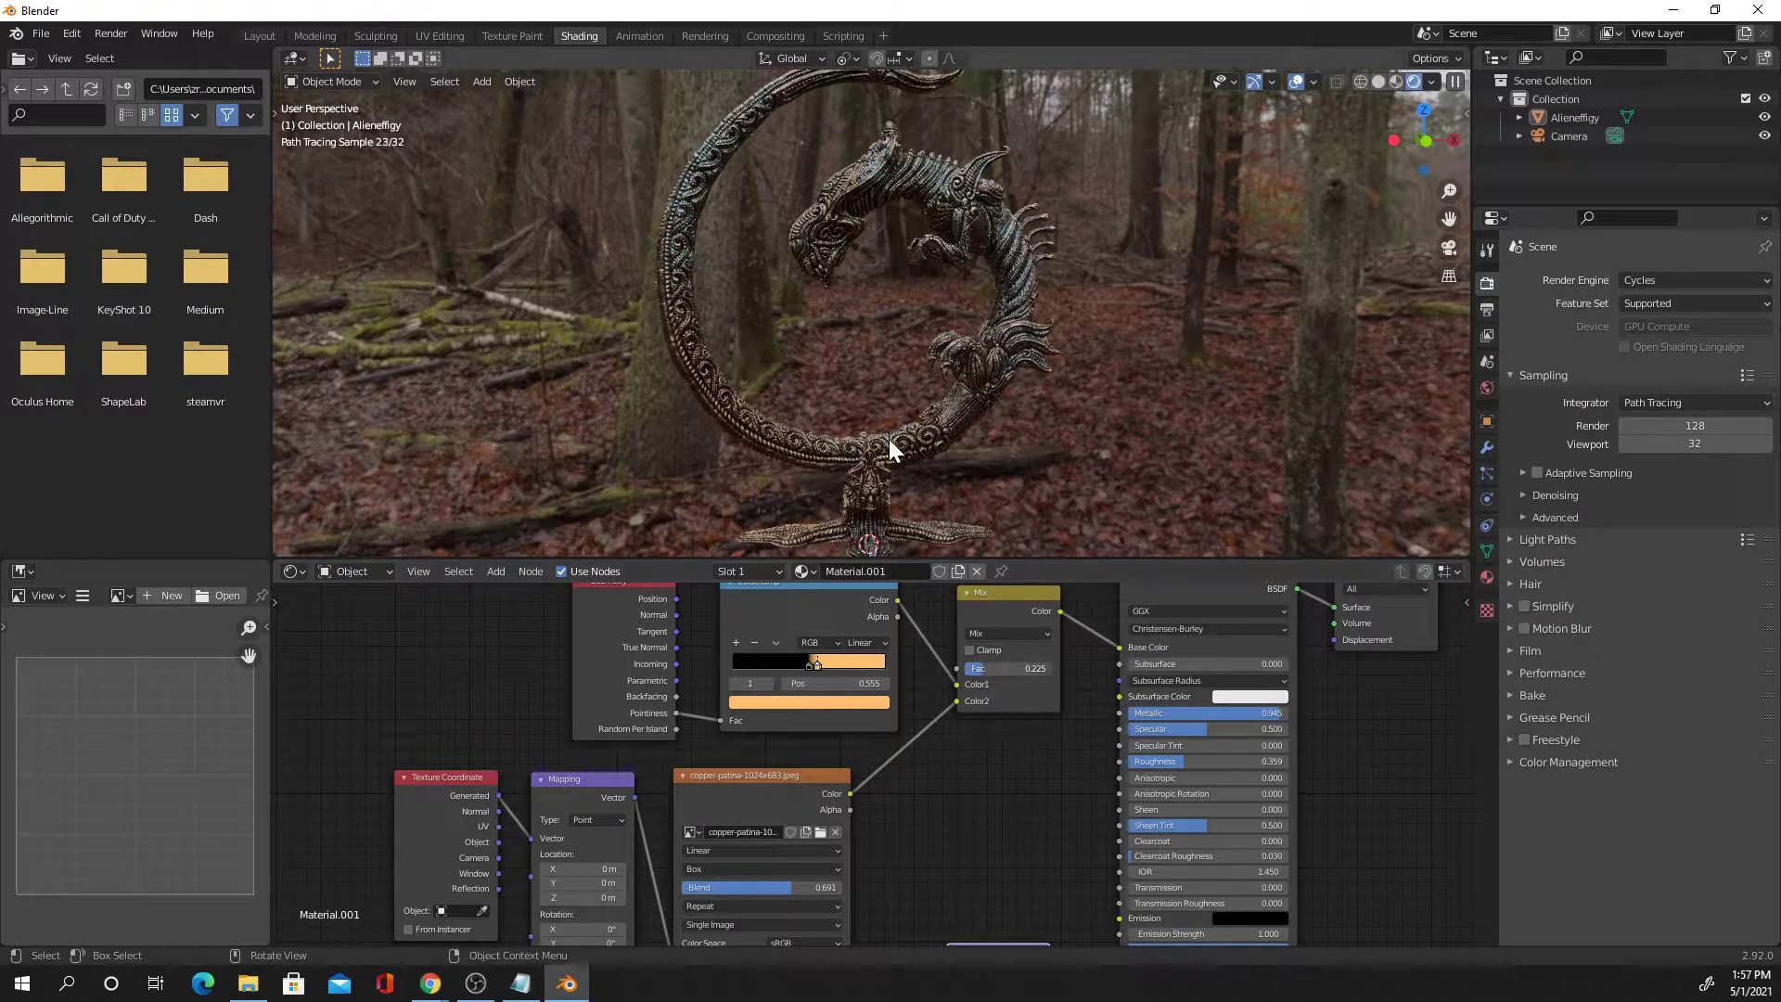
scroll(894, 438, up, 6)
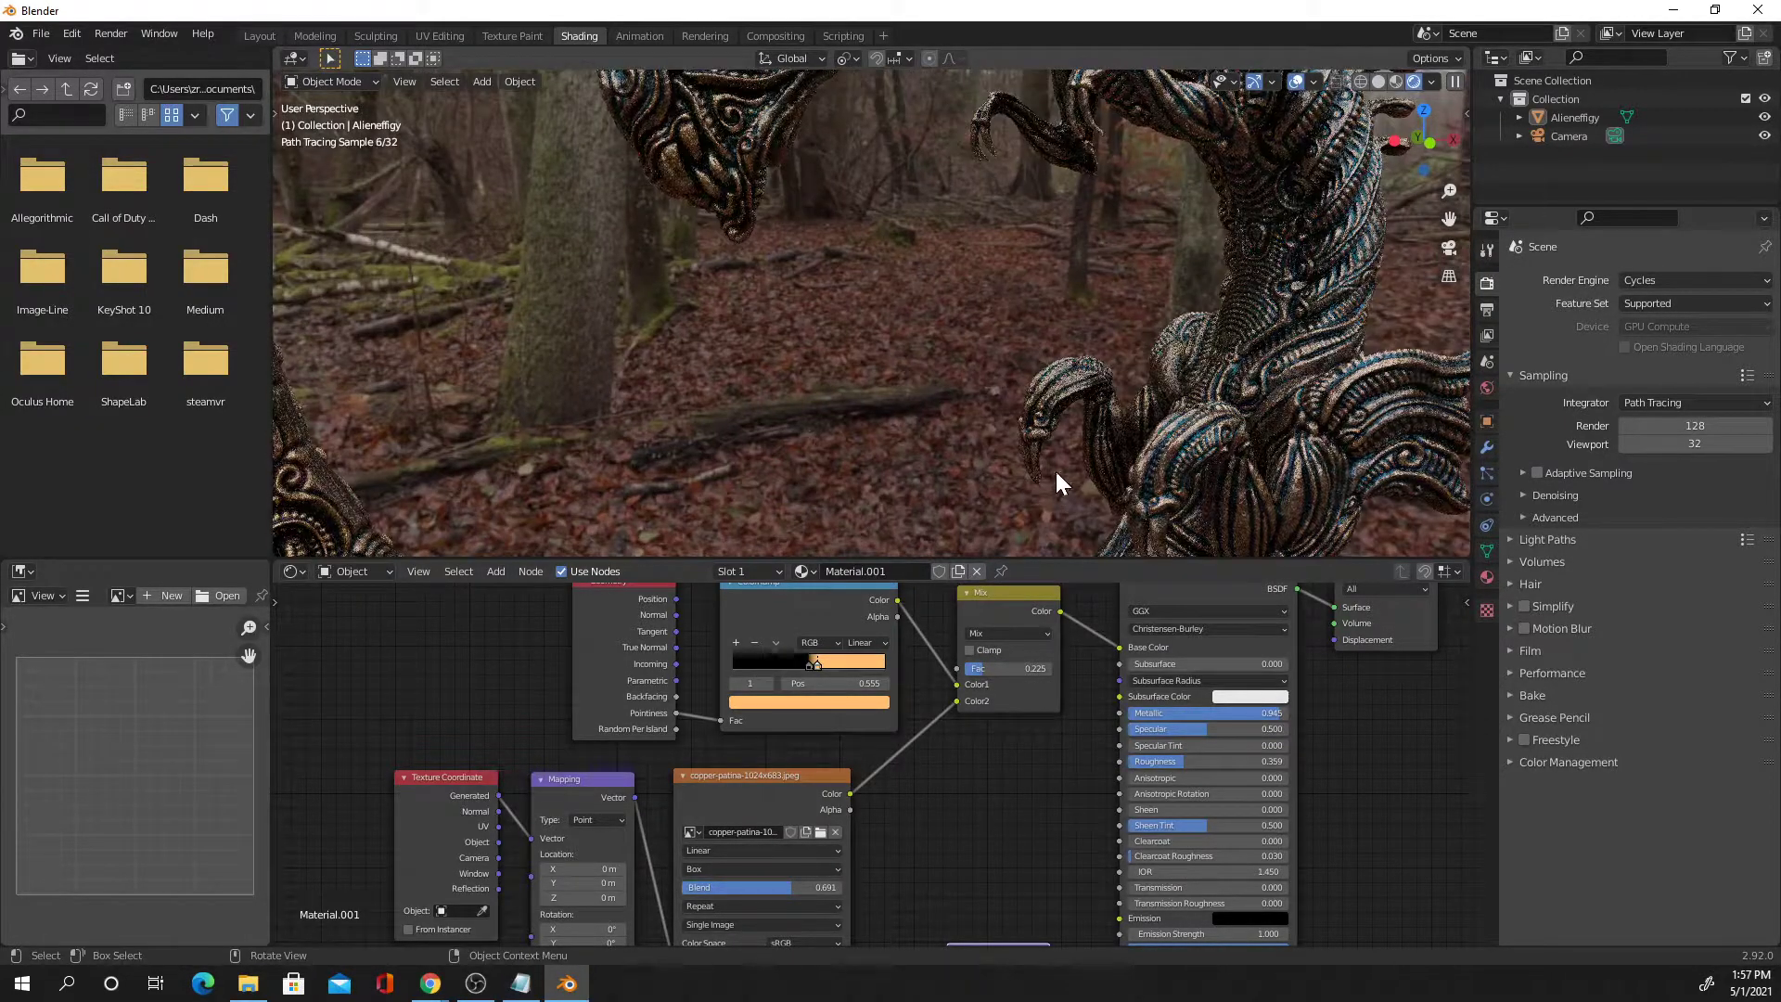
shift+middle_drag(1049, 399, 961, 264)
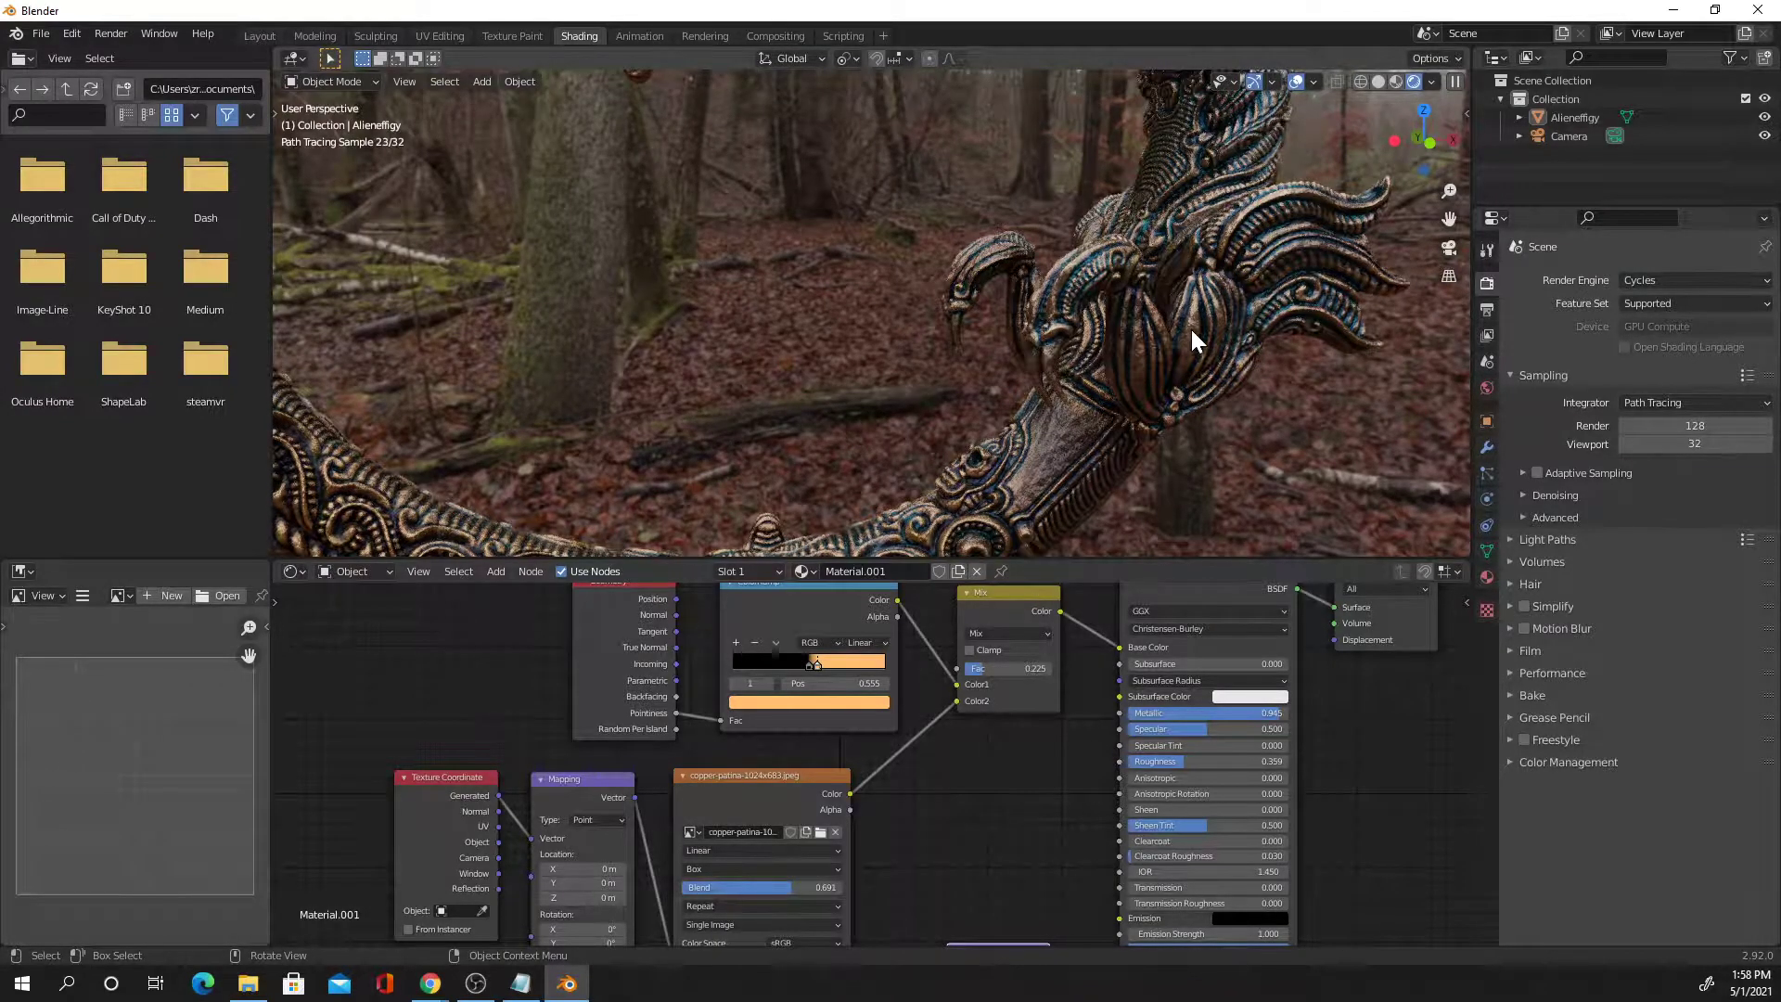
Raise the Bump node's Strength to about 0.192 and check the surface on the whole sculpture
shift+scroll(1029, 799, down, 5)
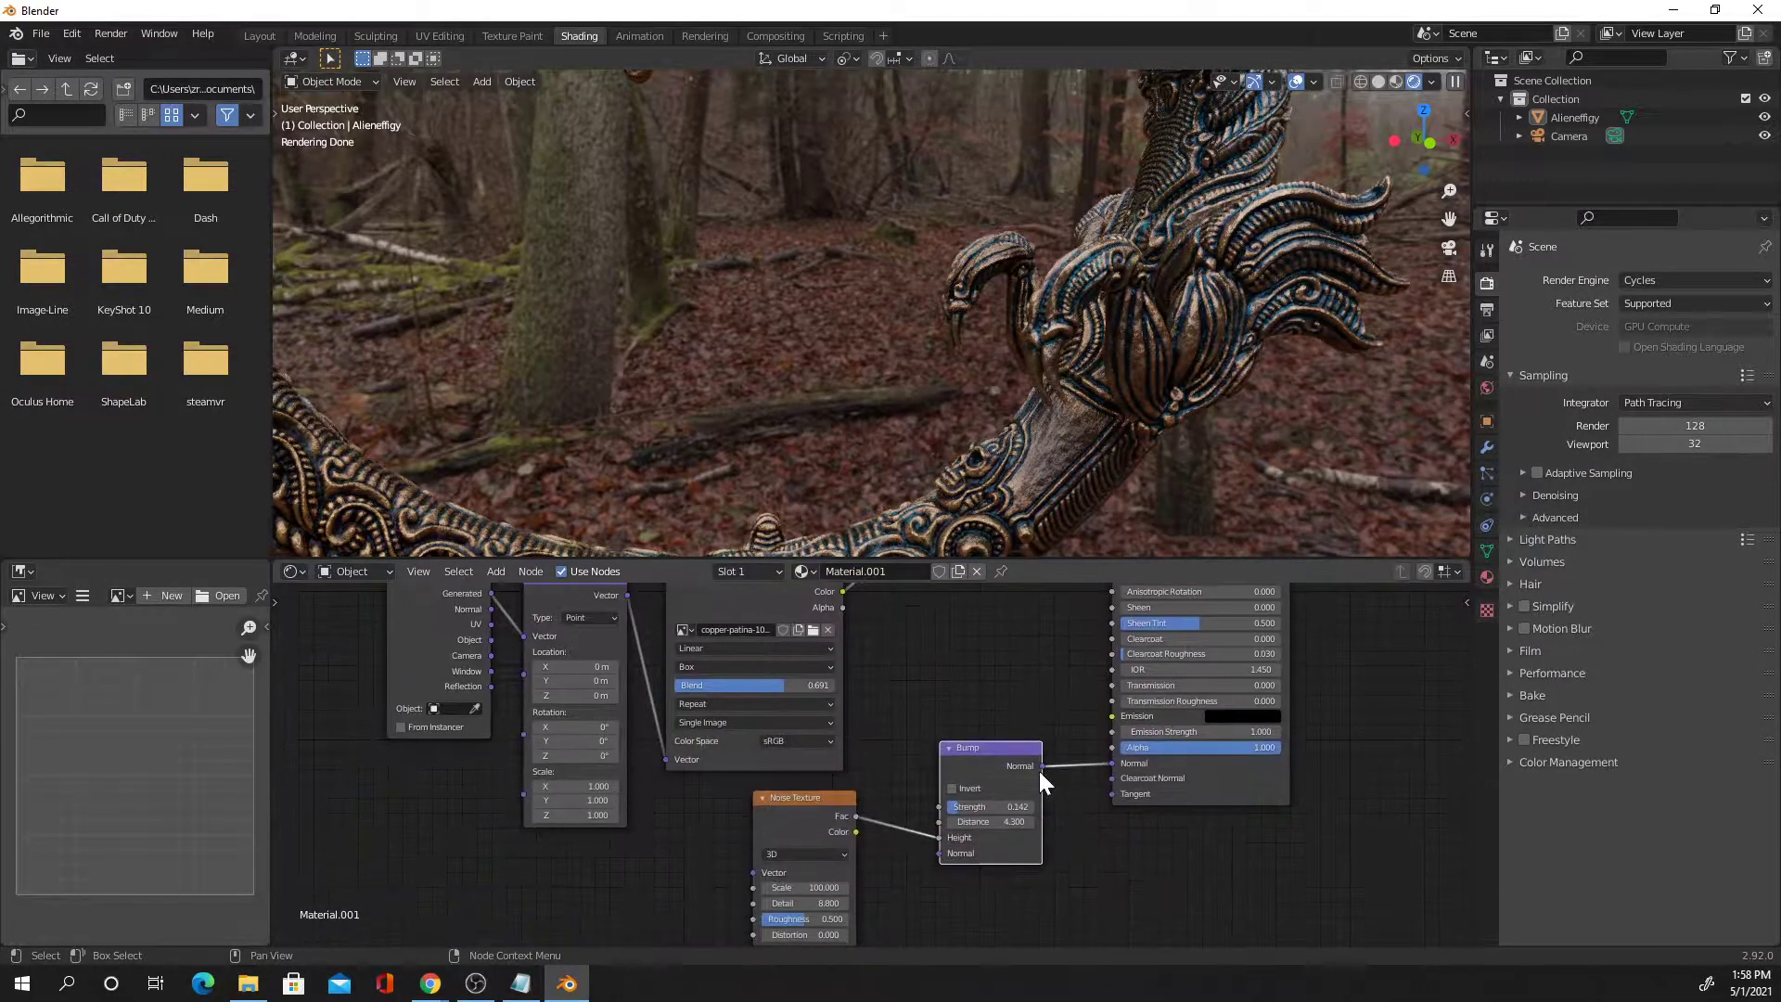
drag(968, 807, 973, 806)
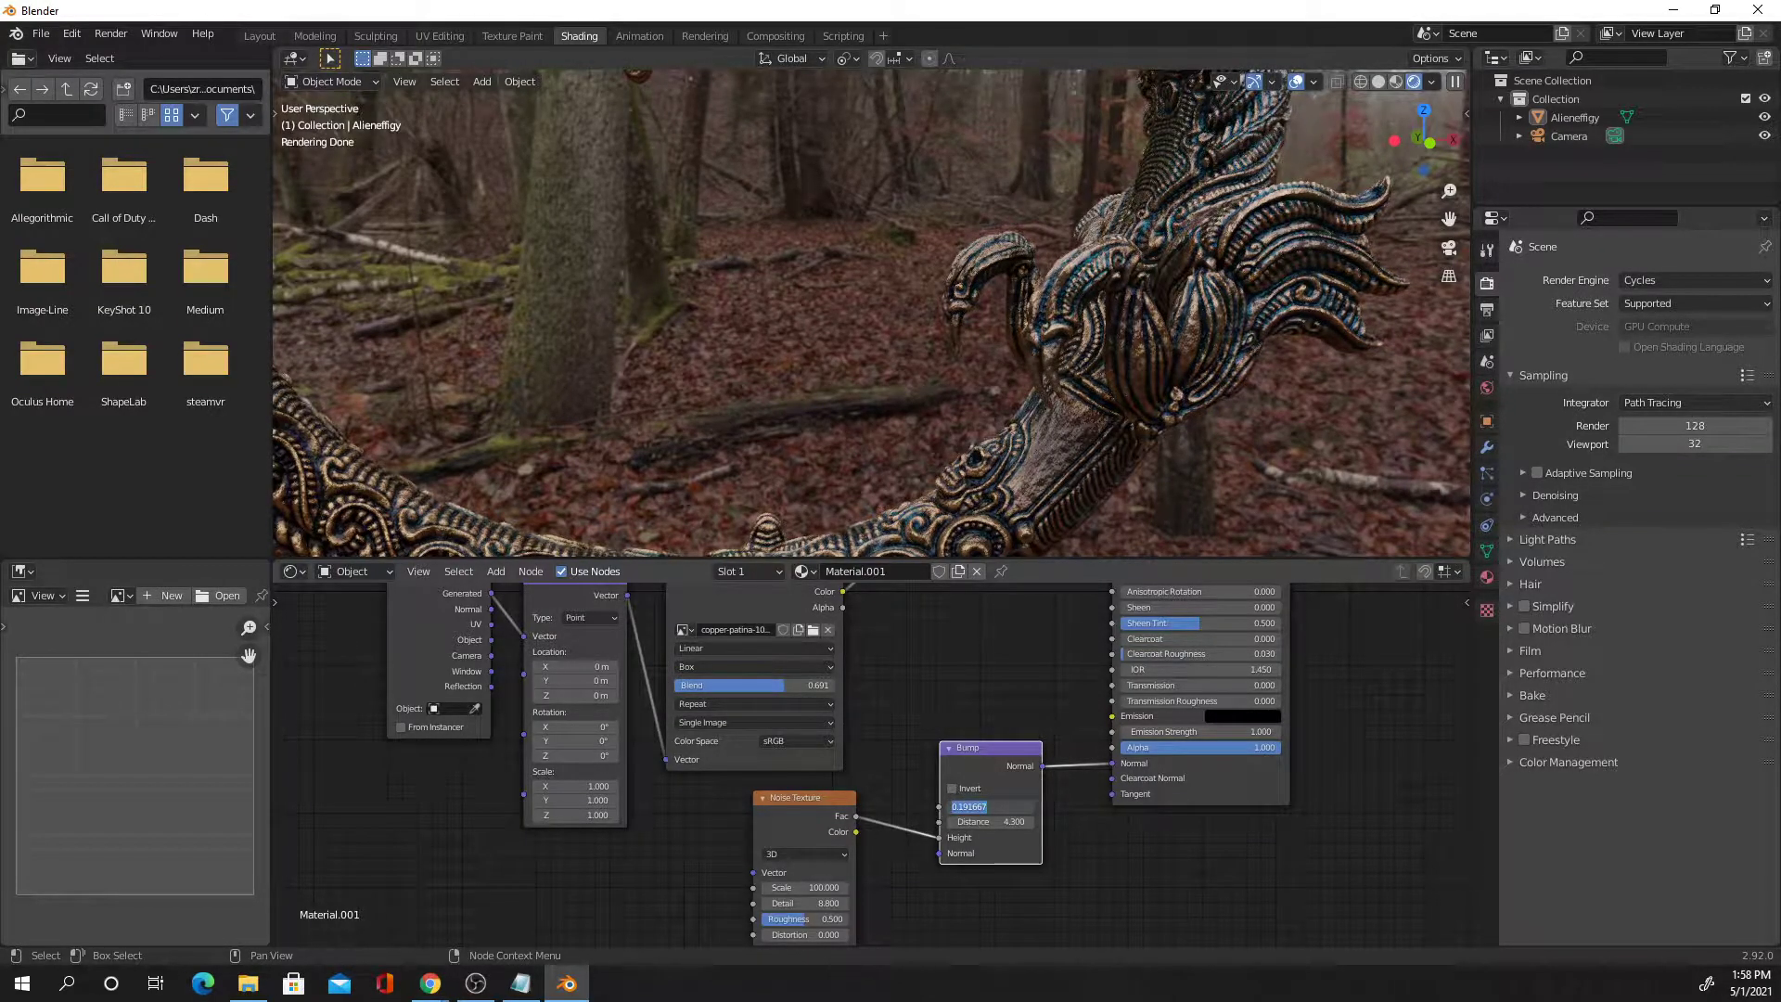
click(761, 366)
scroll(820, 406, down, 6)
mouse_move(972, 419)
middle_down()
mouse_move(978, 396)
mouse_move(1027, 401)
middle_up()
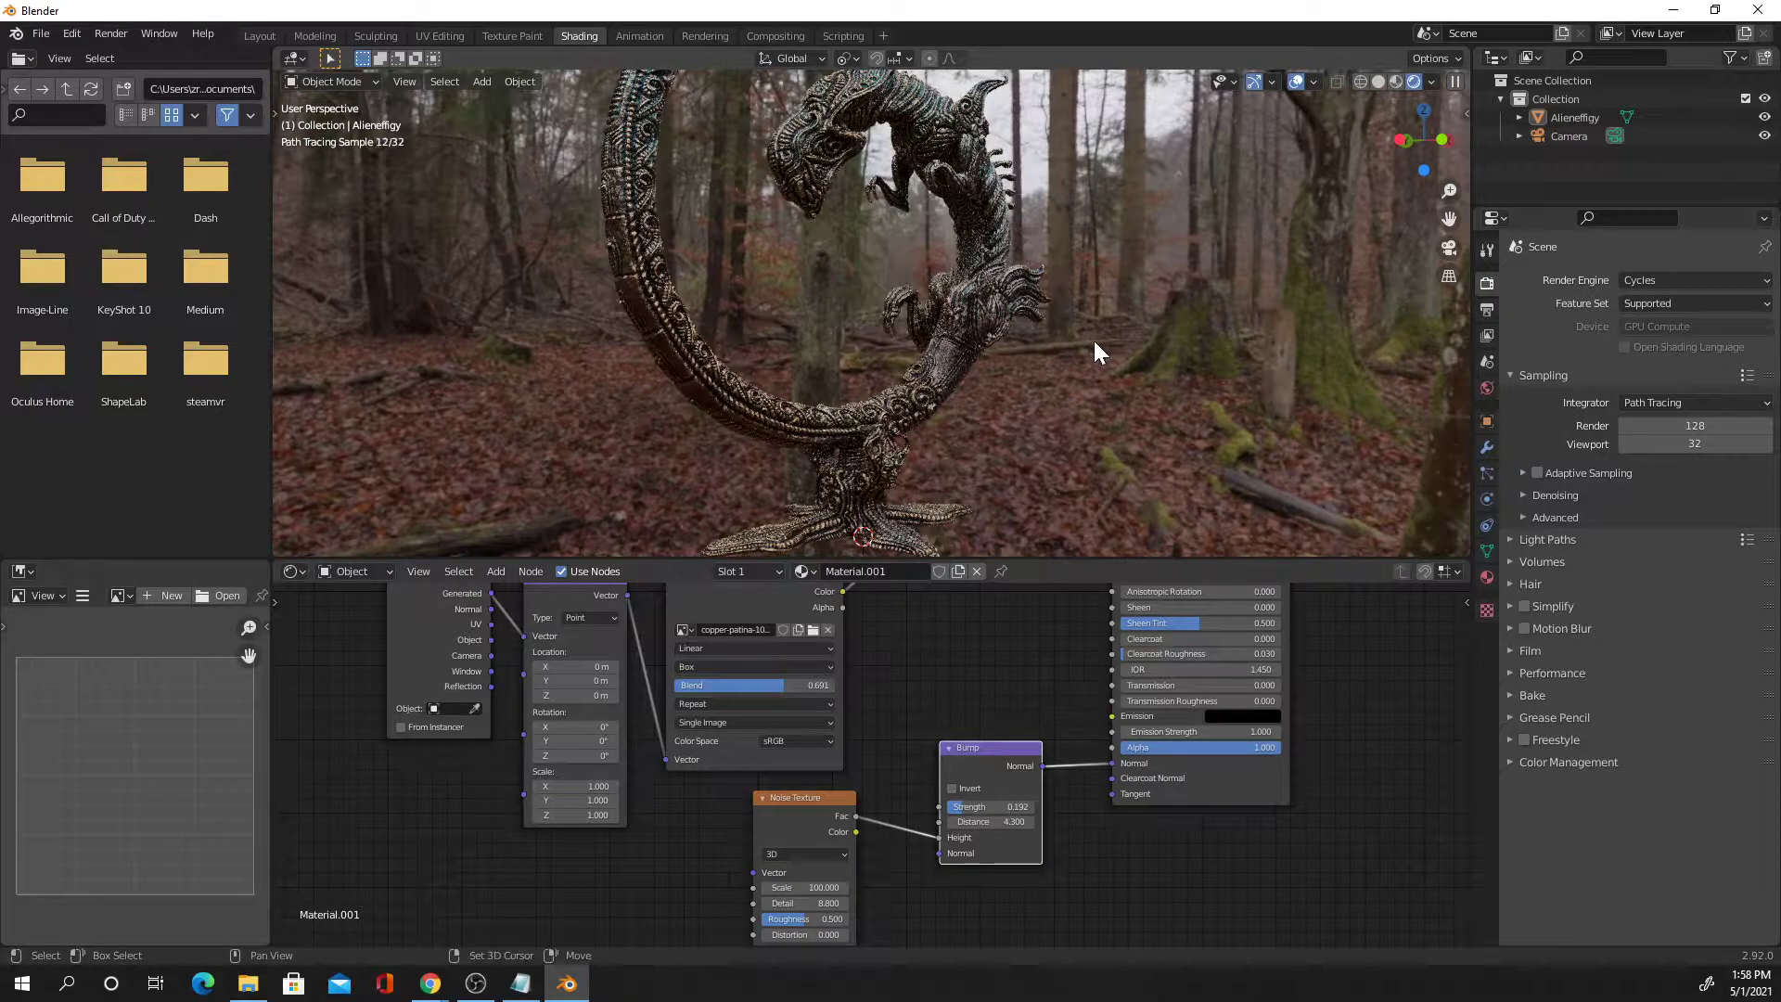
shift+middle_drag(1094, 342, 1091, 384)
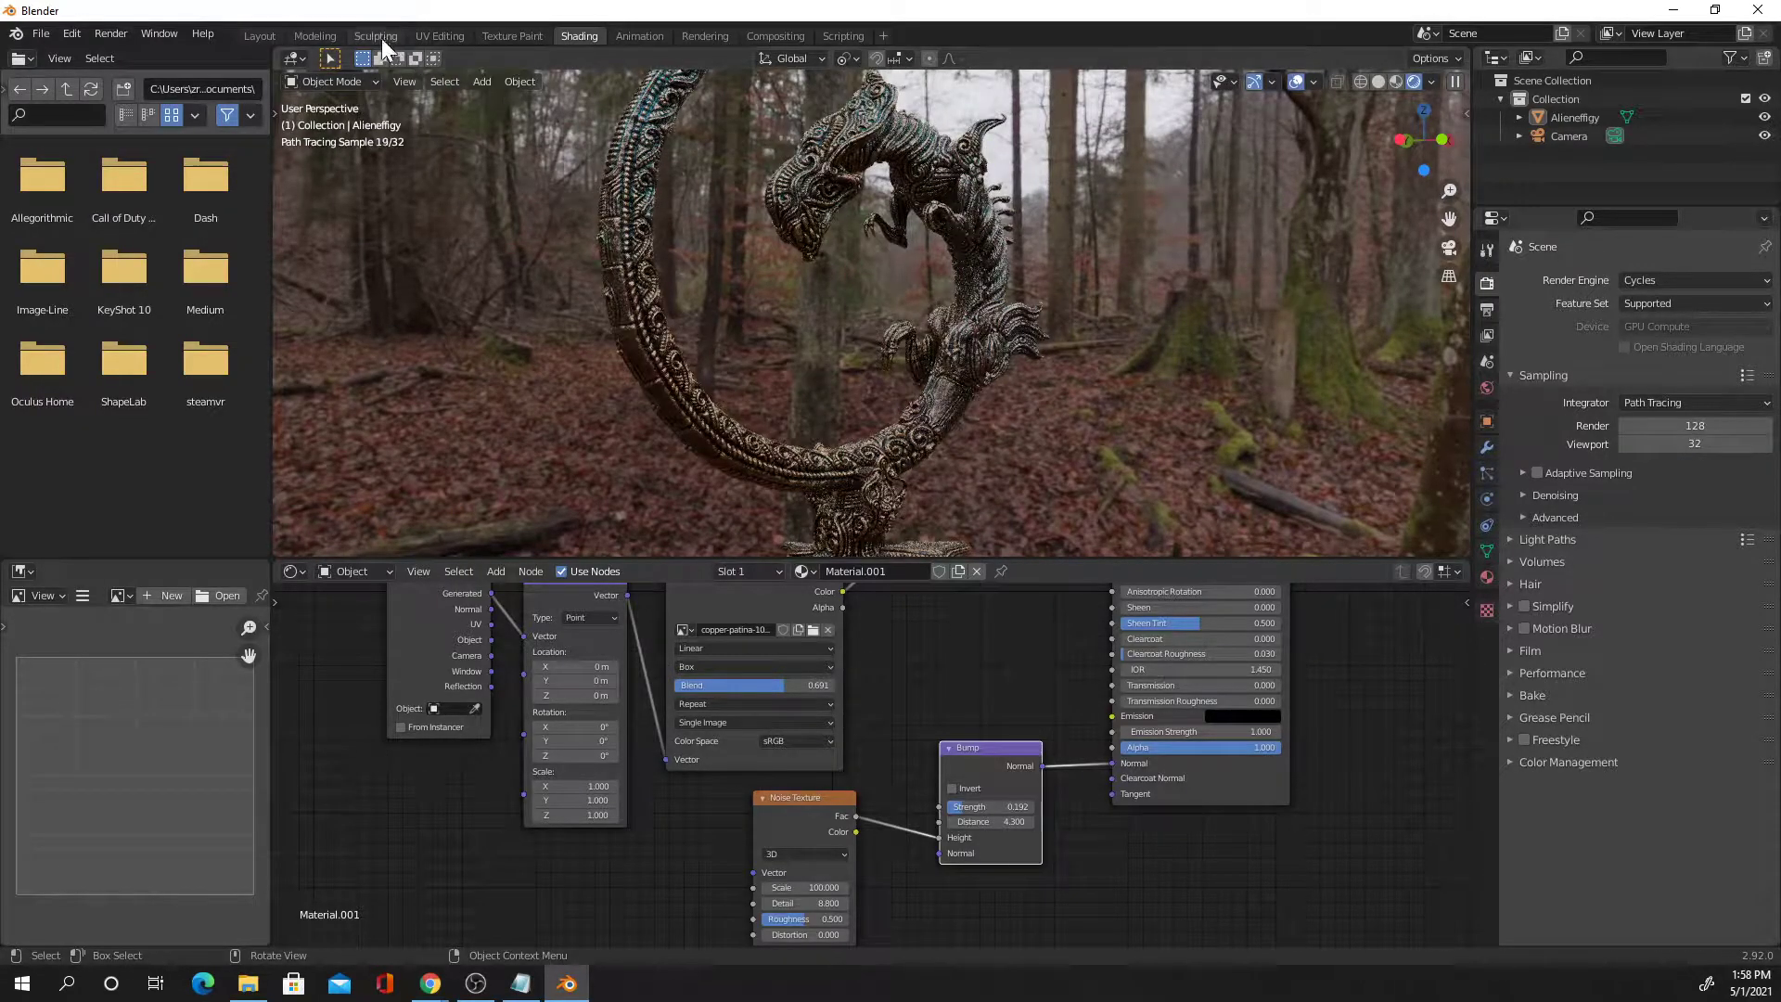
Switch to the Layout workspace and add a Cube empty at the scene origin
click(263, 37)
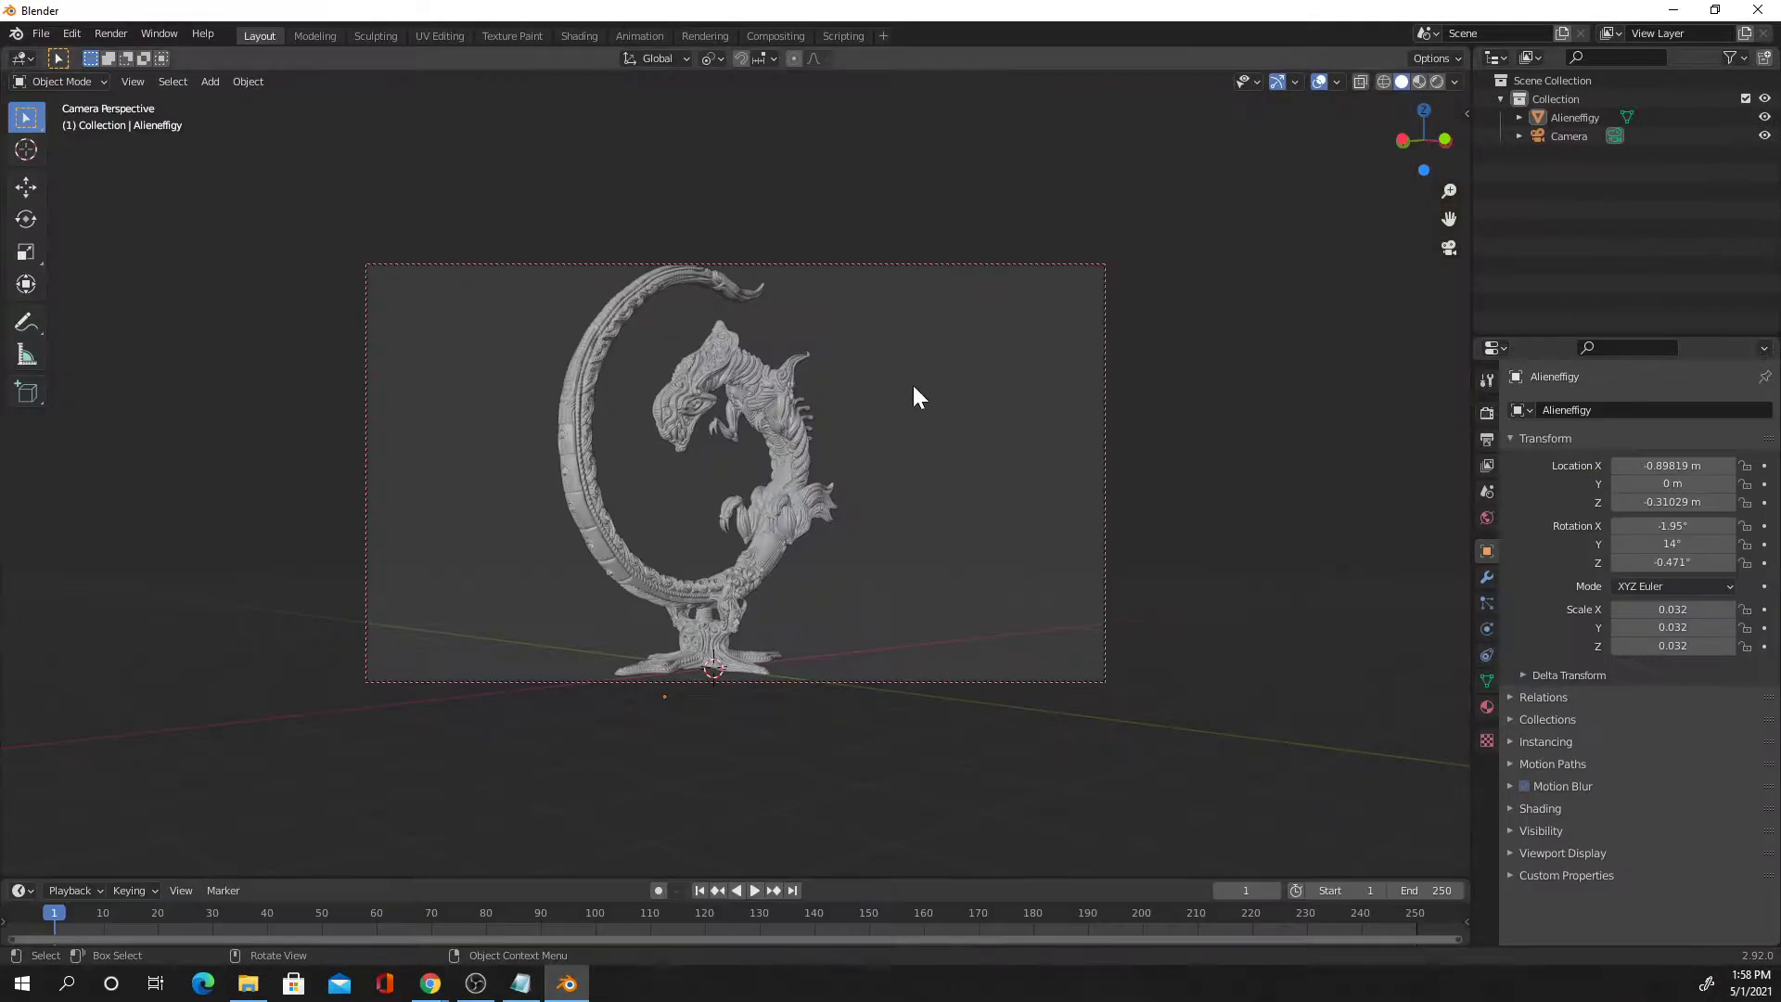
middle_drag(912, 448, 859, 455)
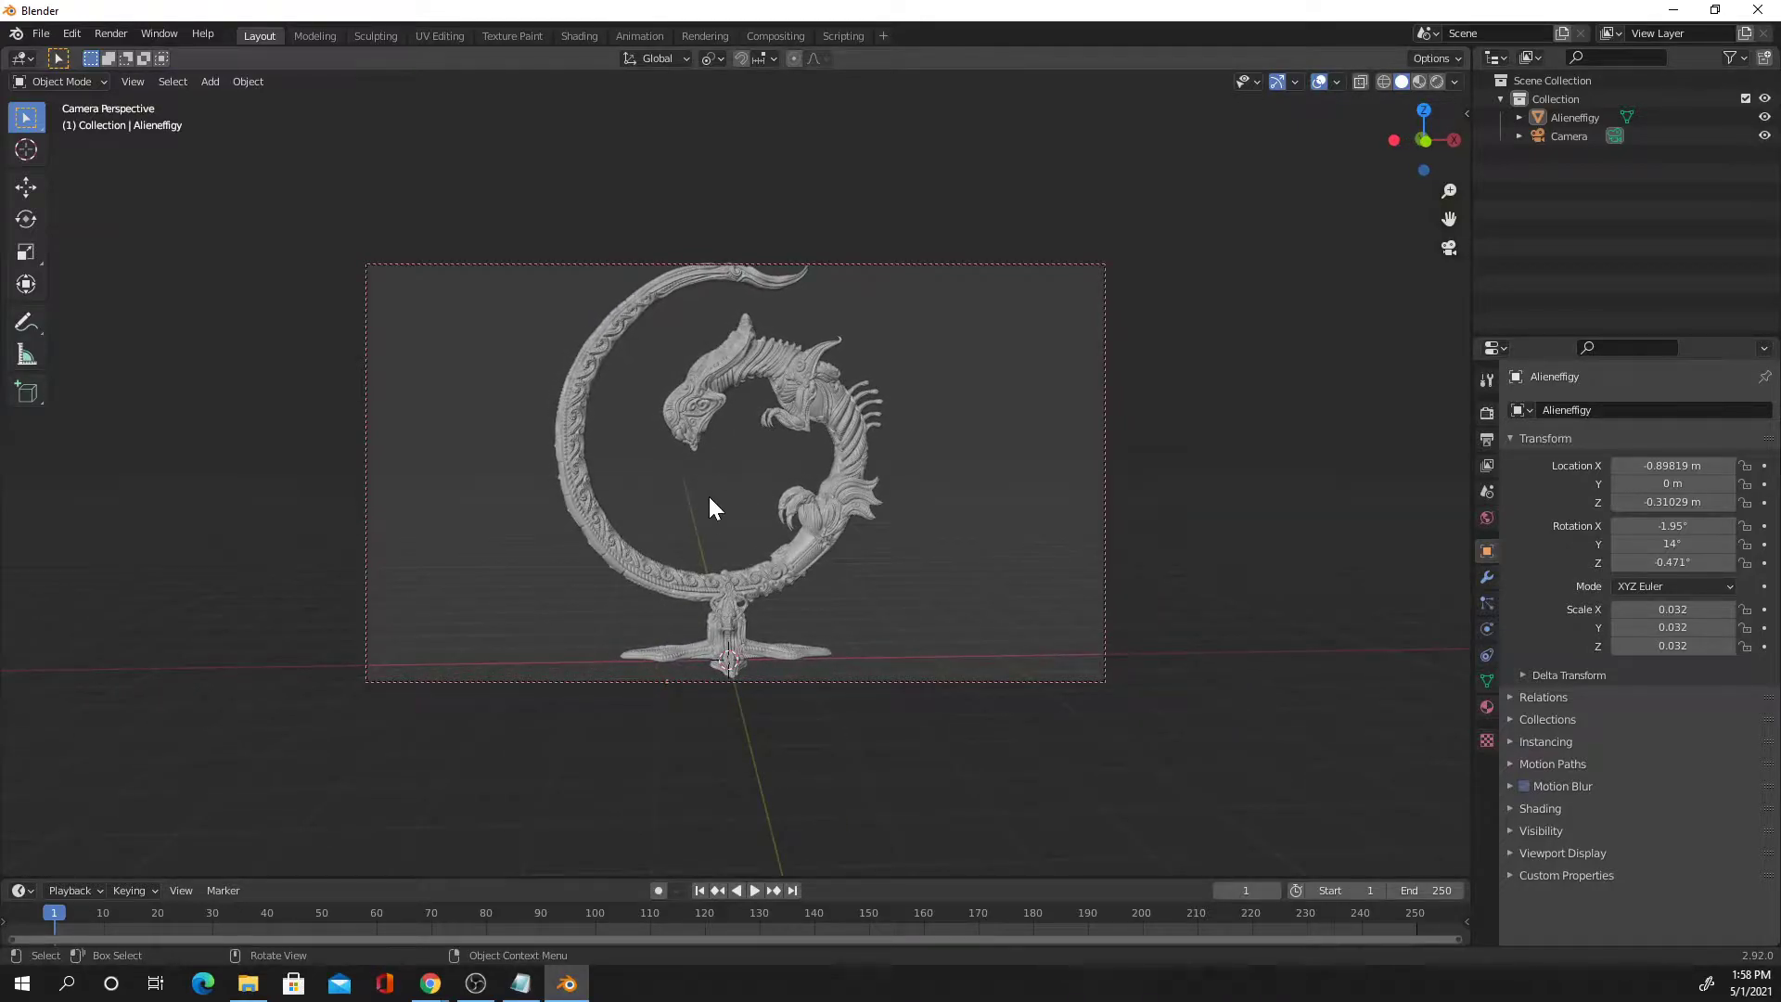
key(shift+a)
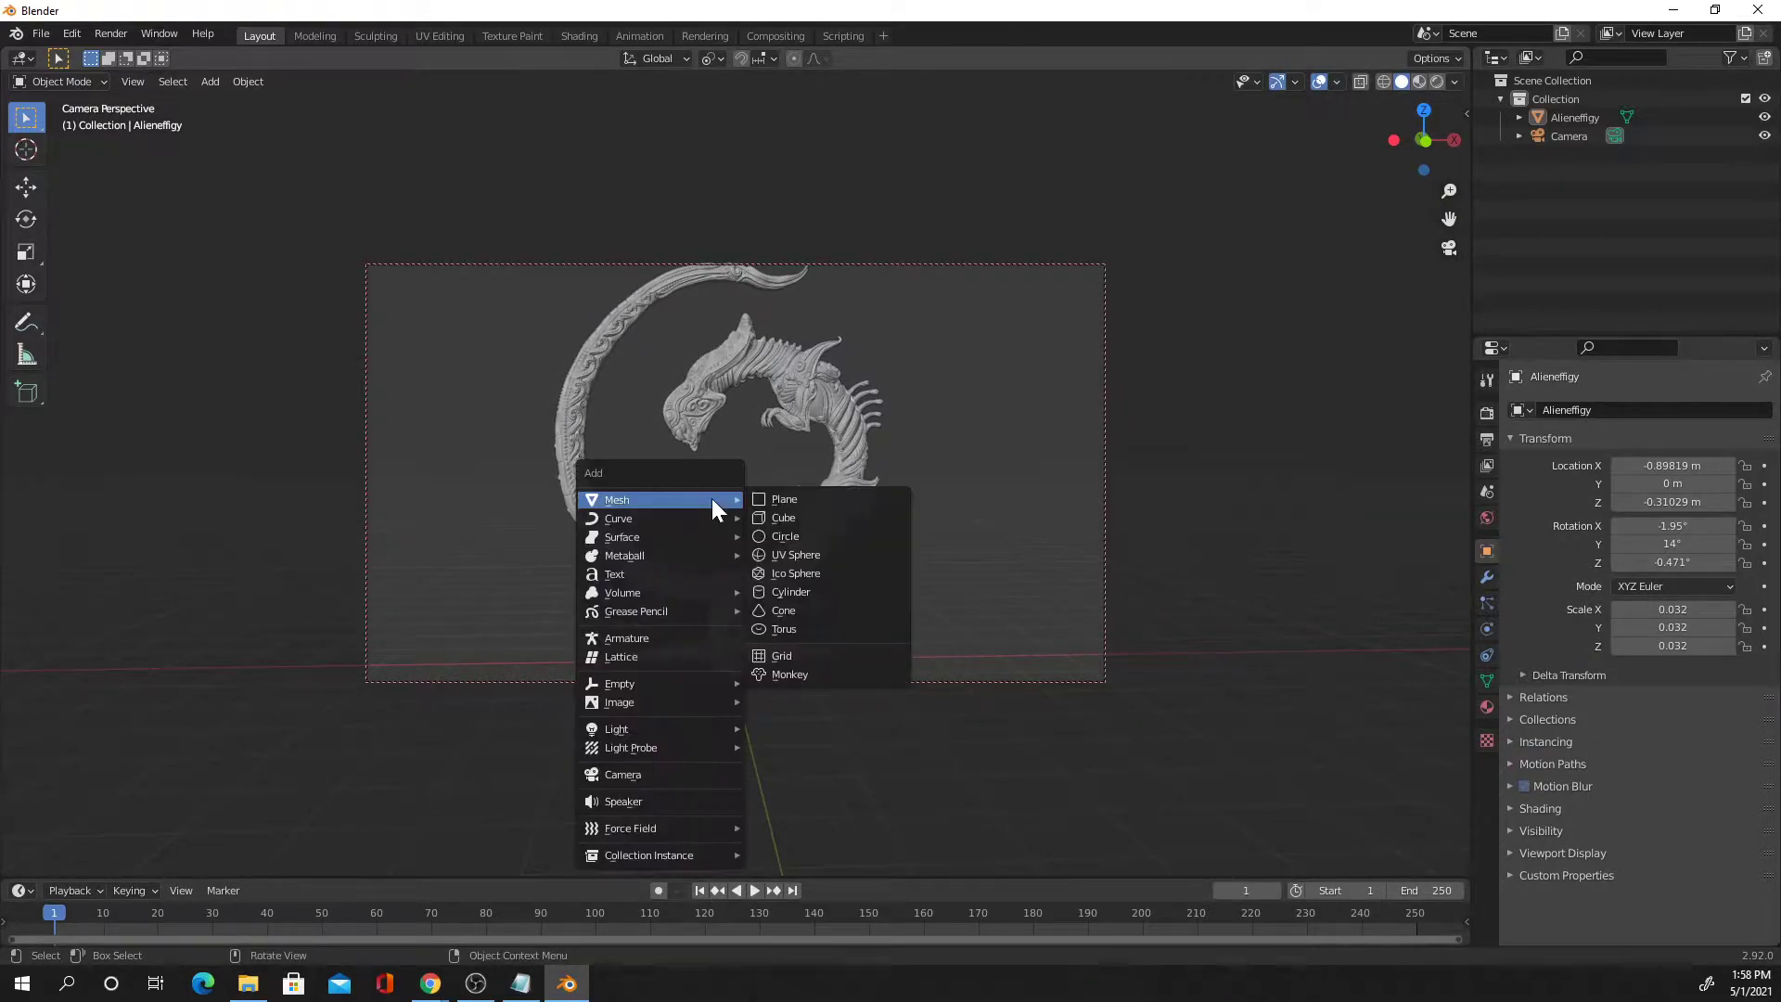
mouse_move(692, 680)
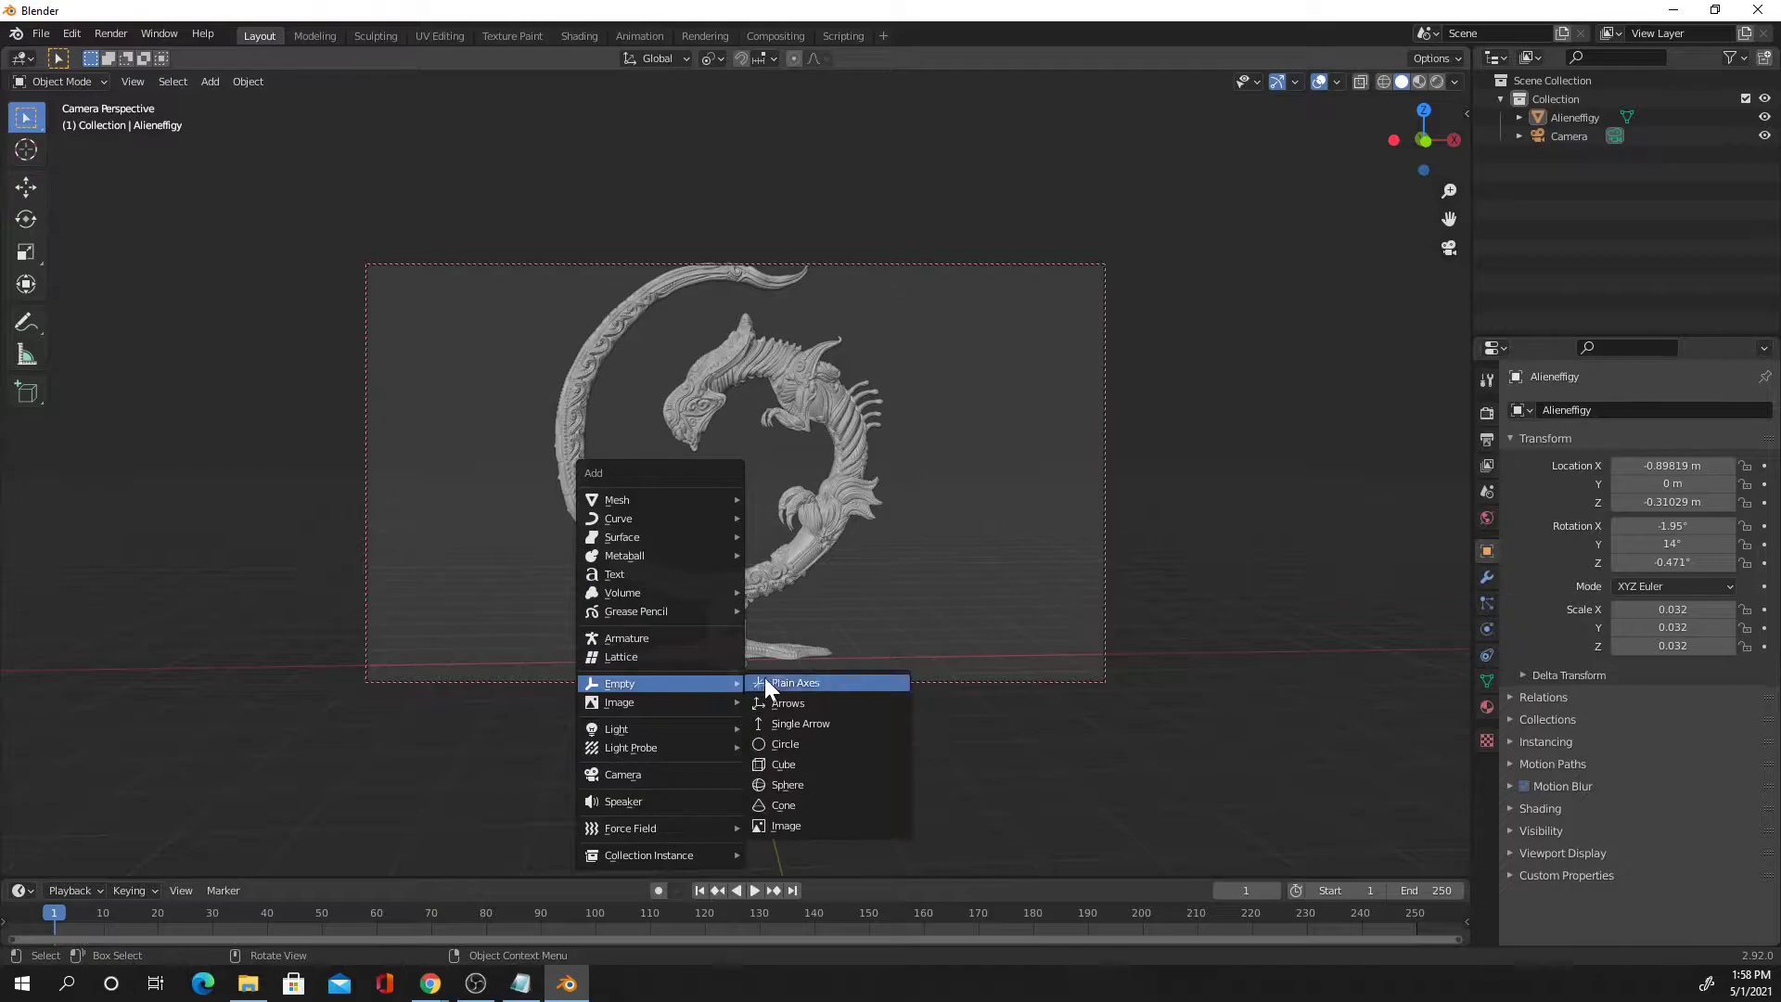
click(841, 766)
Move the empty up along the Z axis to about 3.12 m, level with the middle of the sculpture
middle_drag(840, 764, 854, 581)
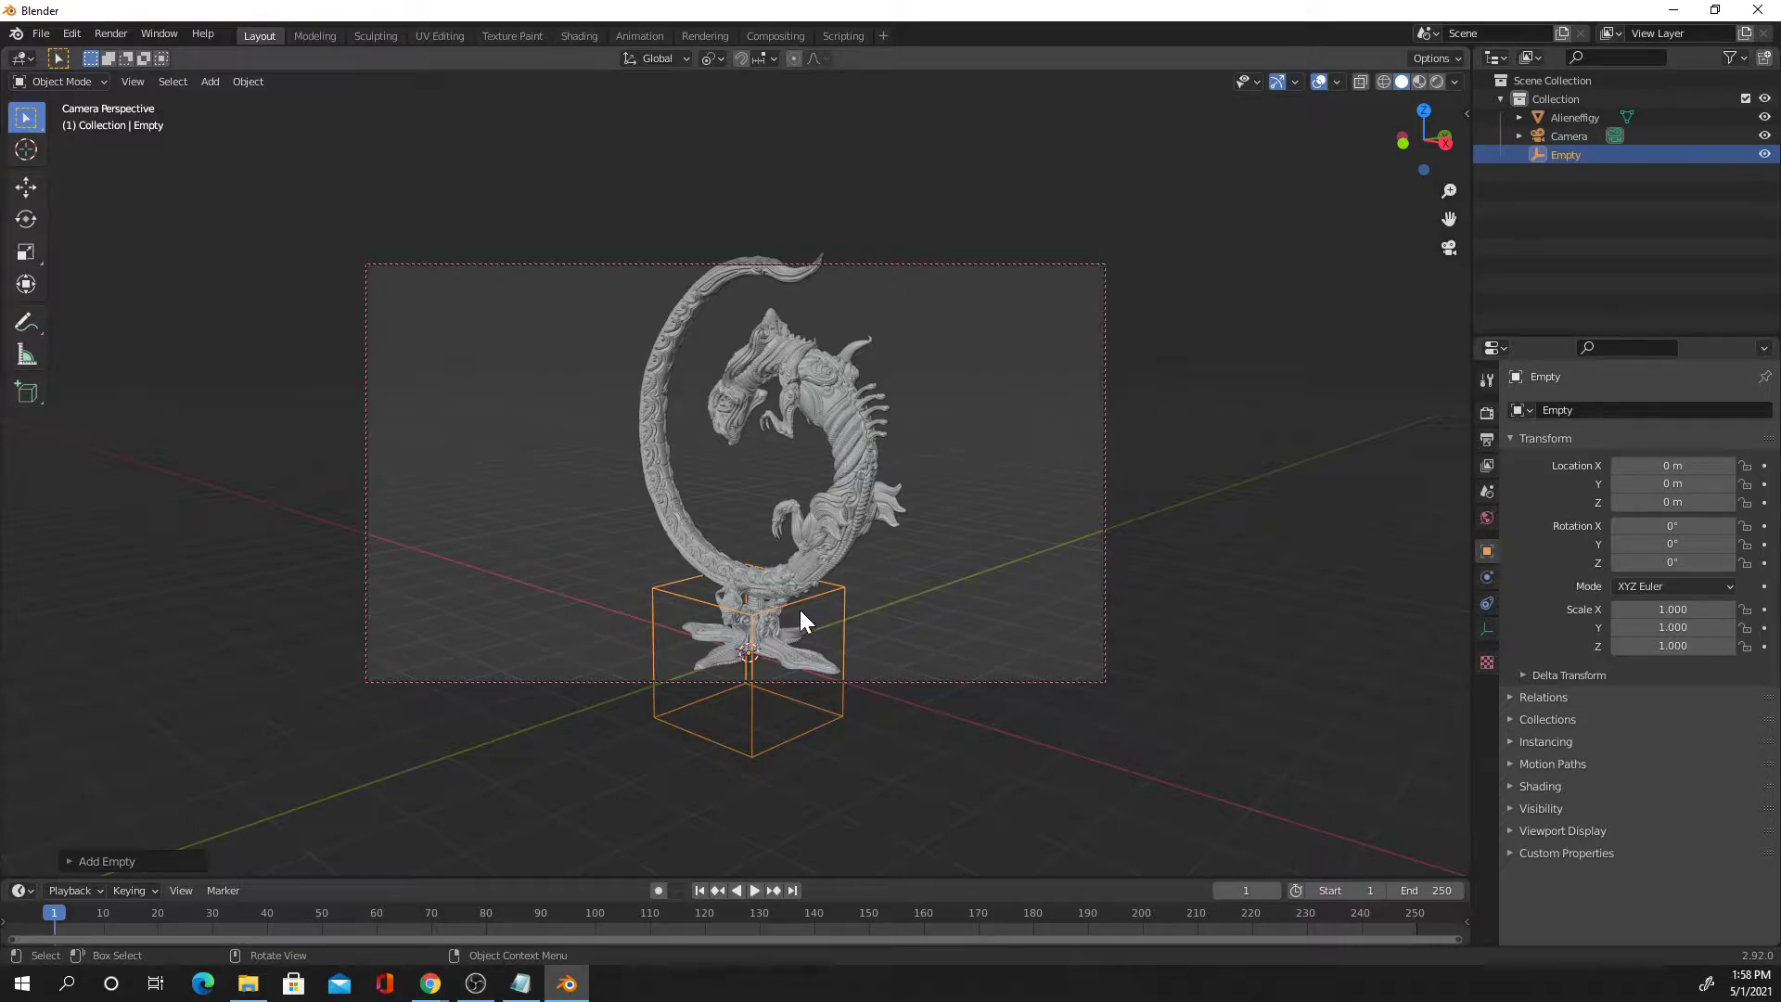
key(g)
key(z)
click(792, 400)
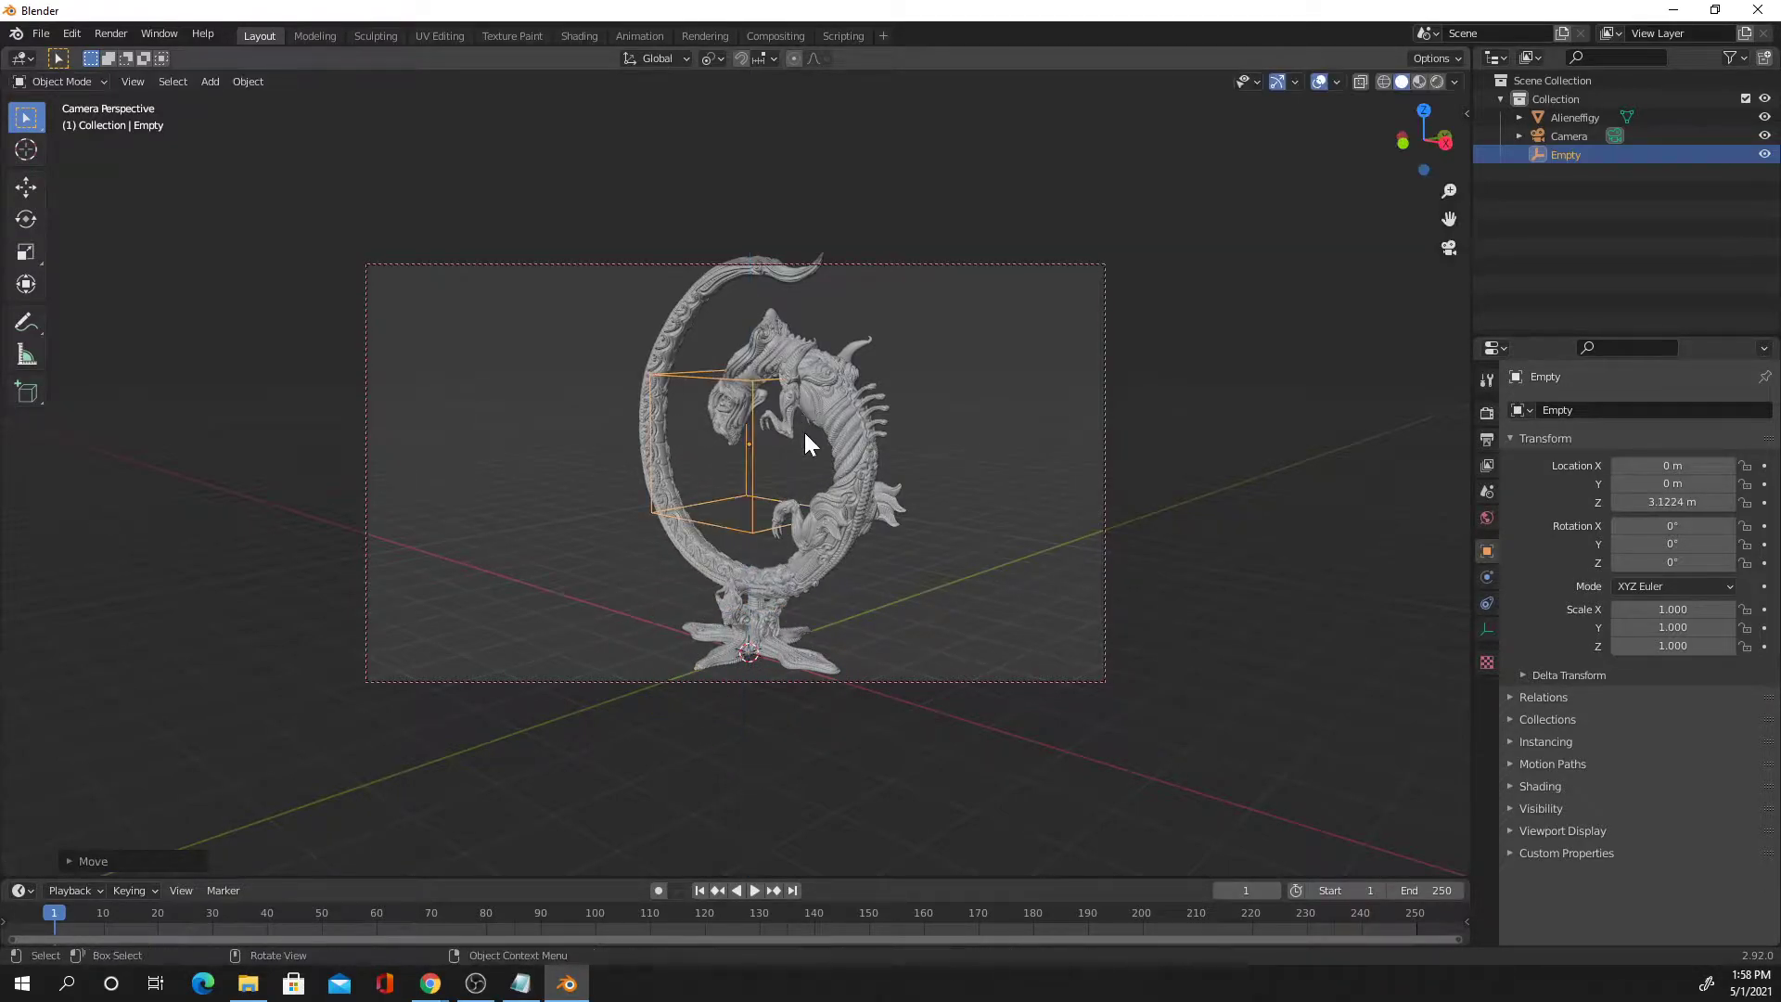
Scale the empty to about 2.313 along Z and about 1.706 along X to surround most of the sculpture
key(s)
key(z)
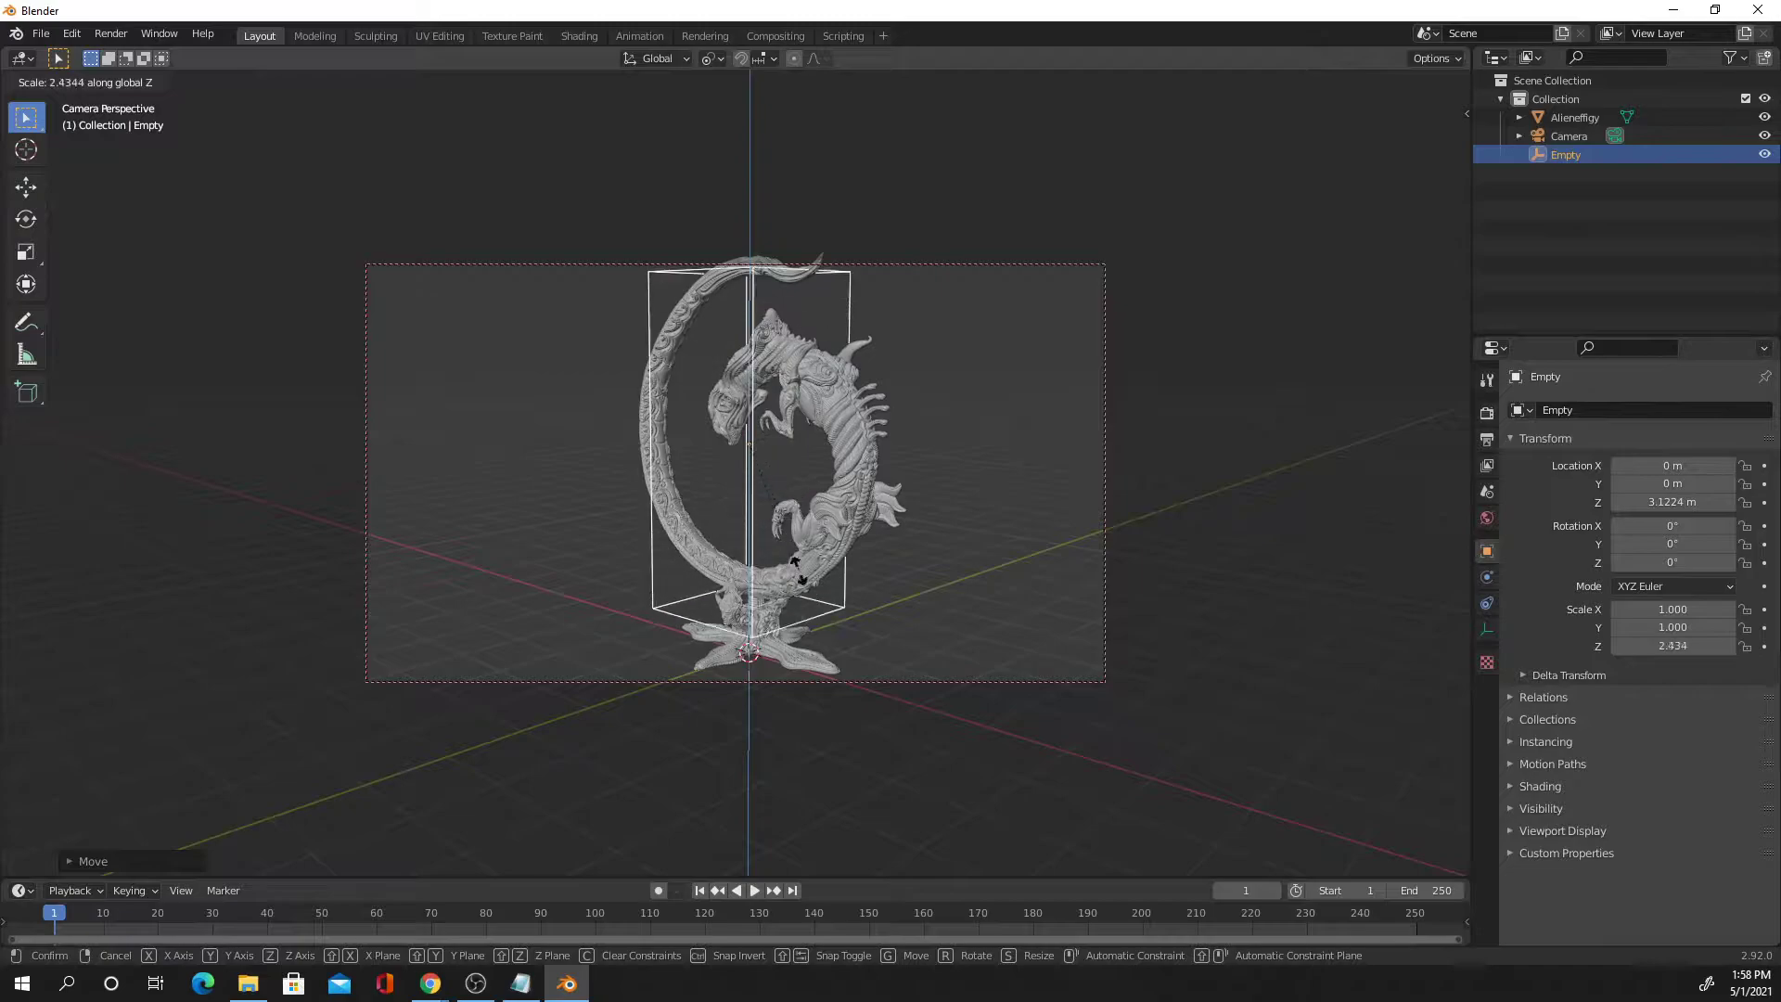
click(929, 536)
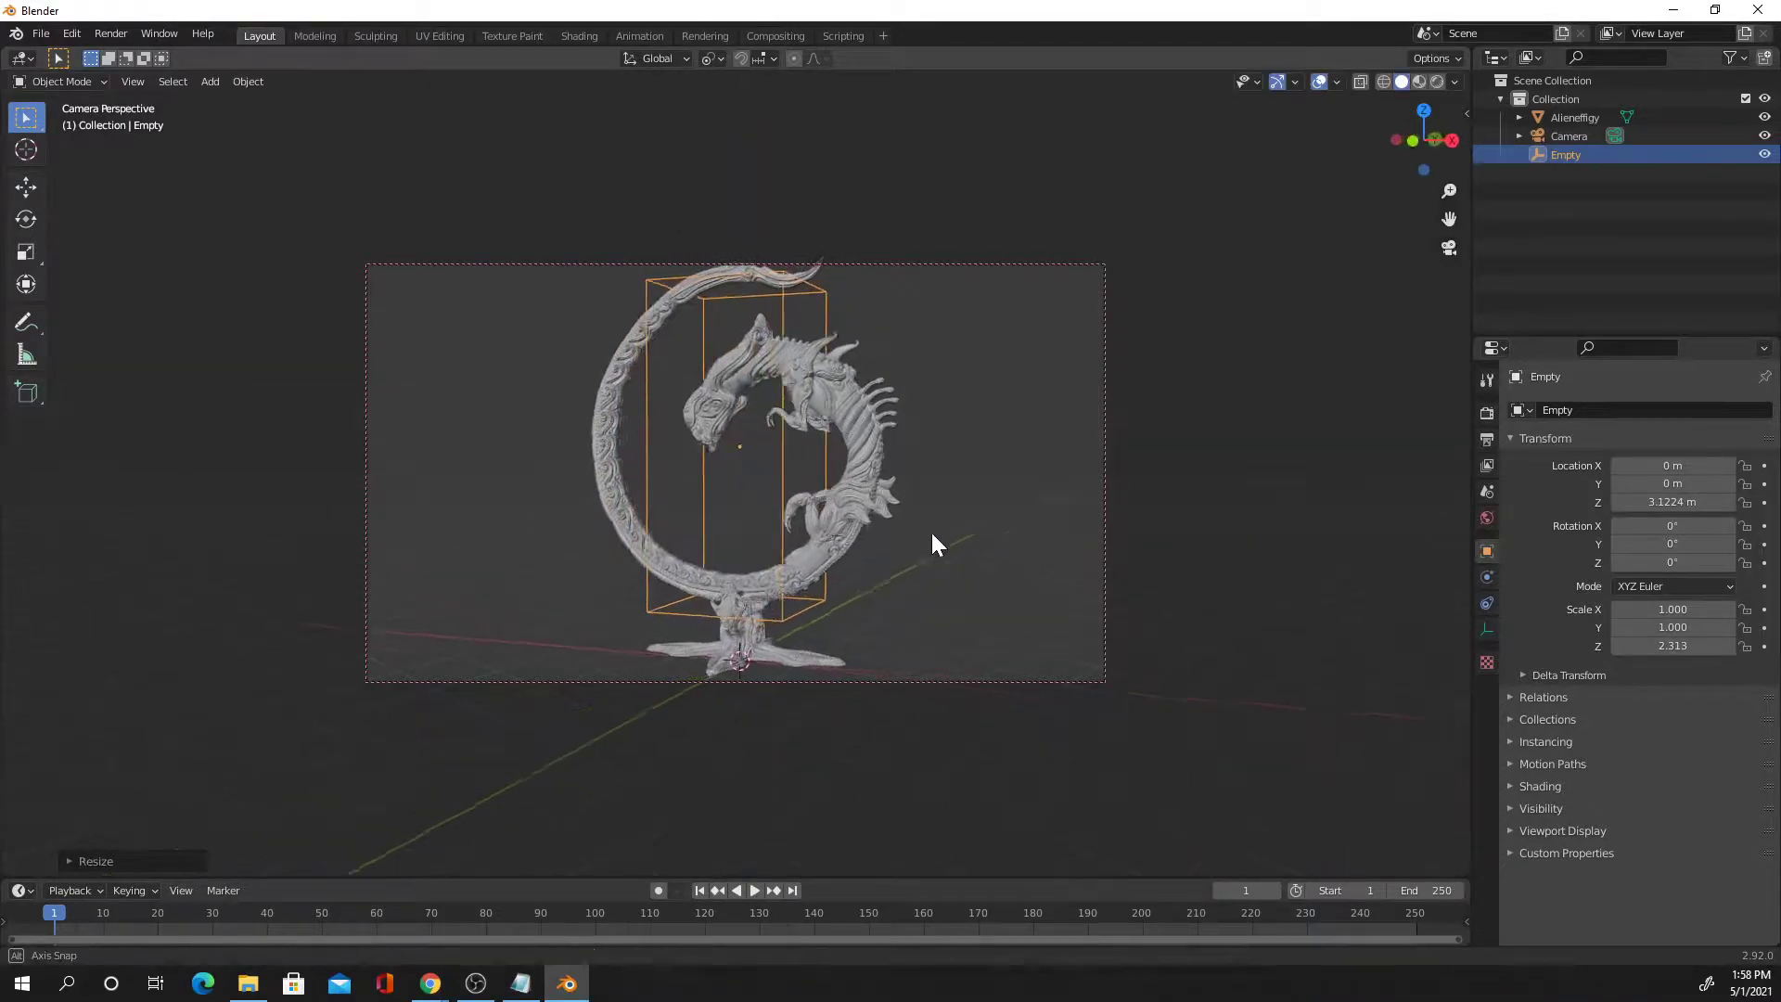
key(s)
key(y)
key(x)
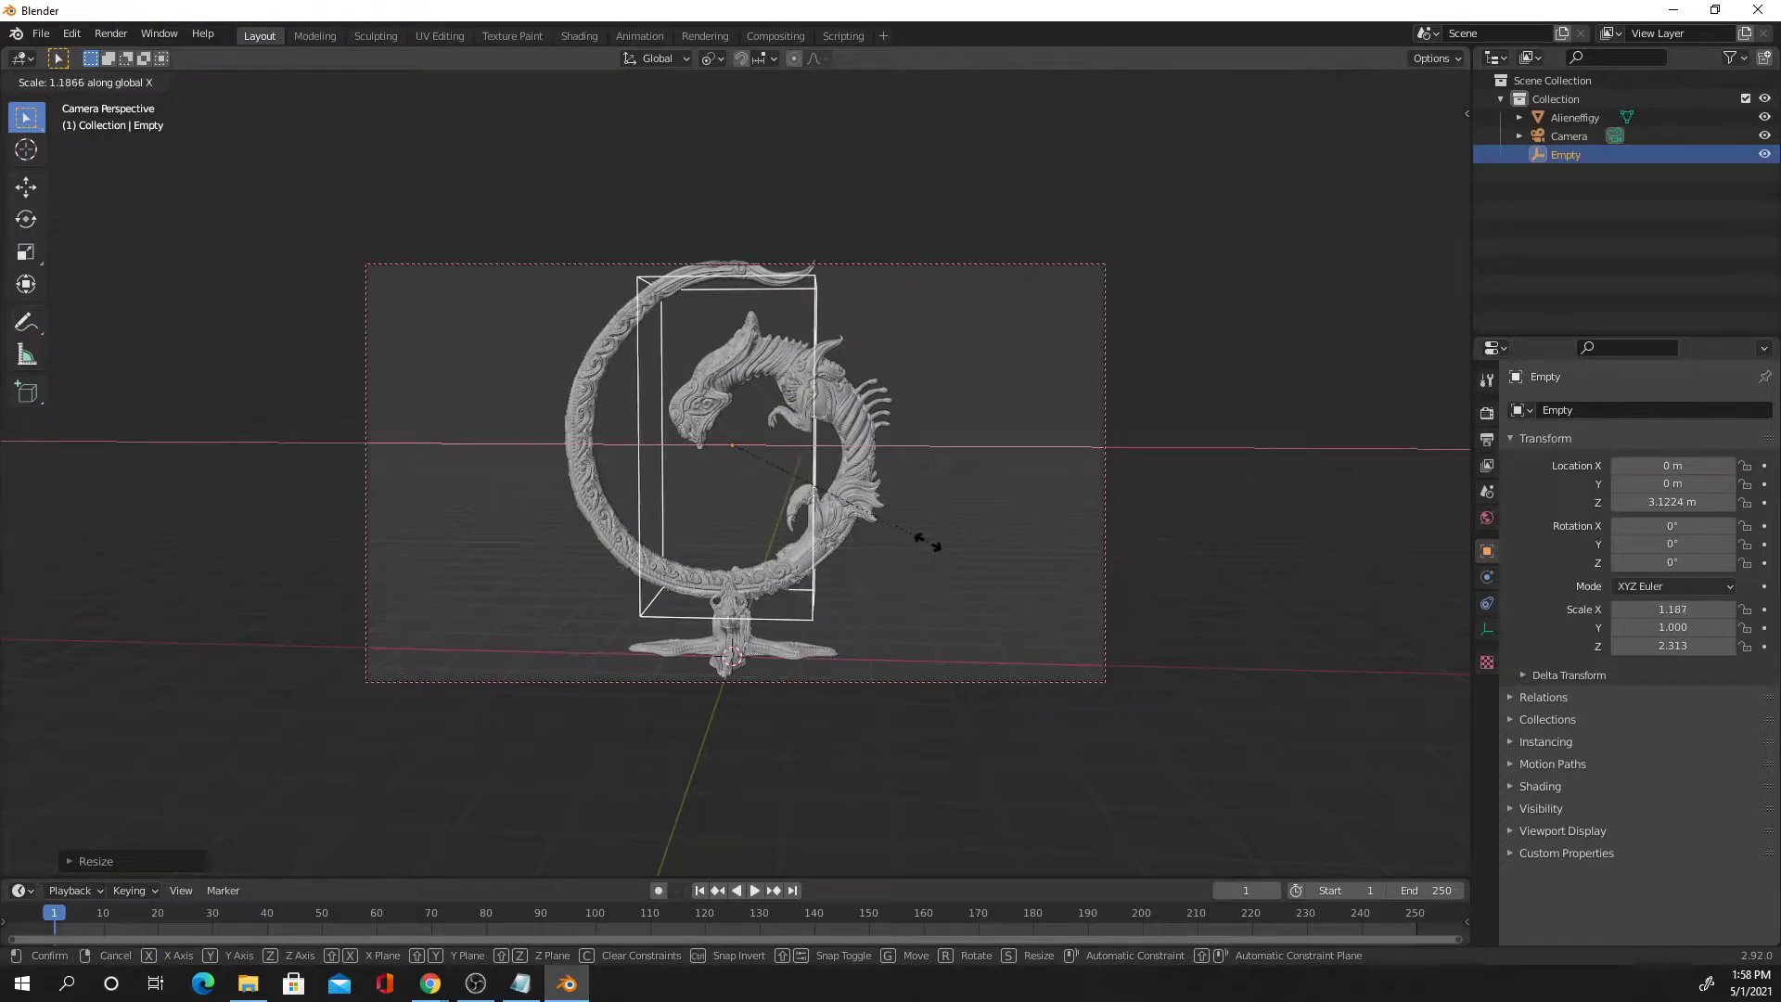
click(1031, 541)
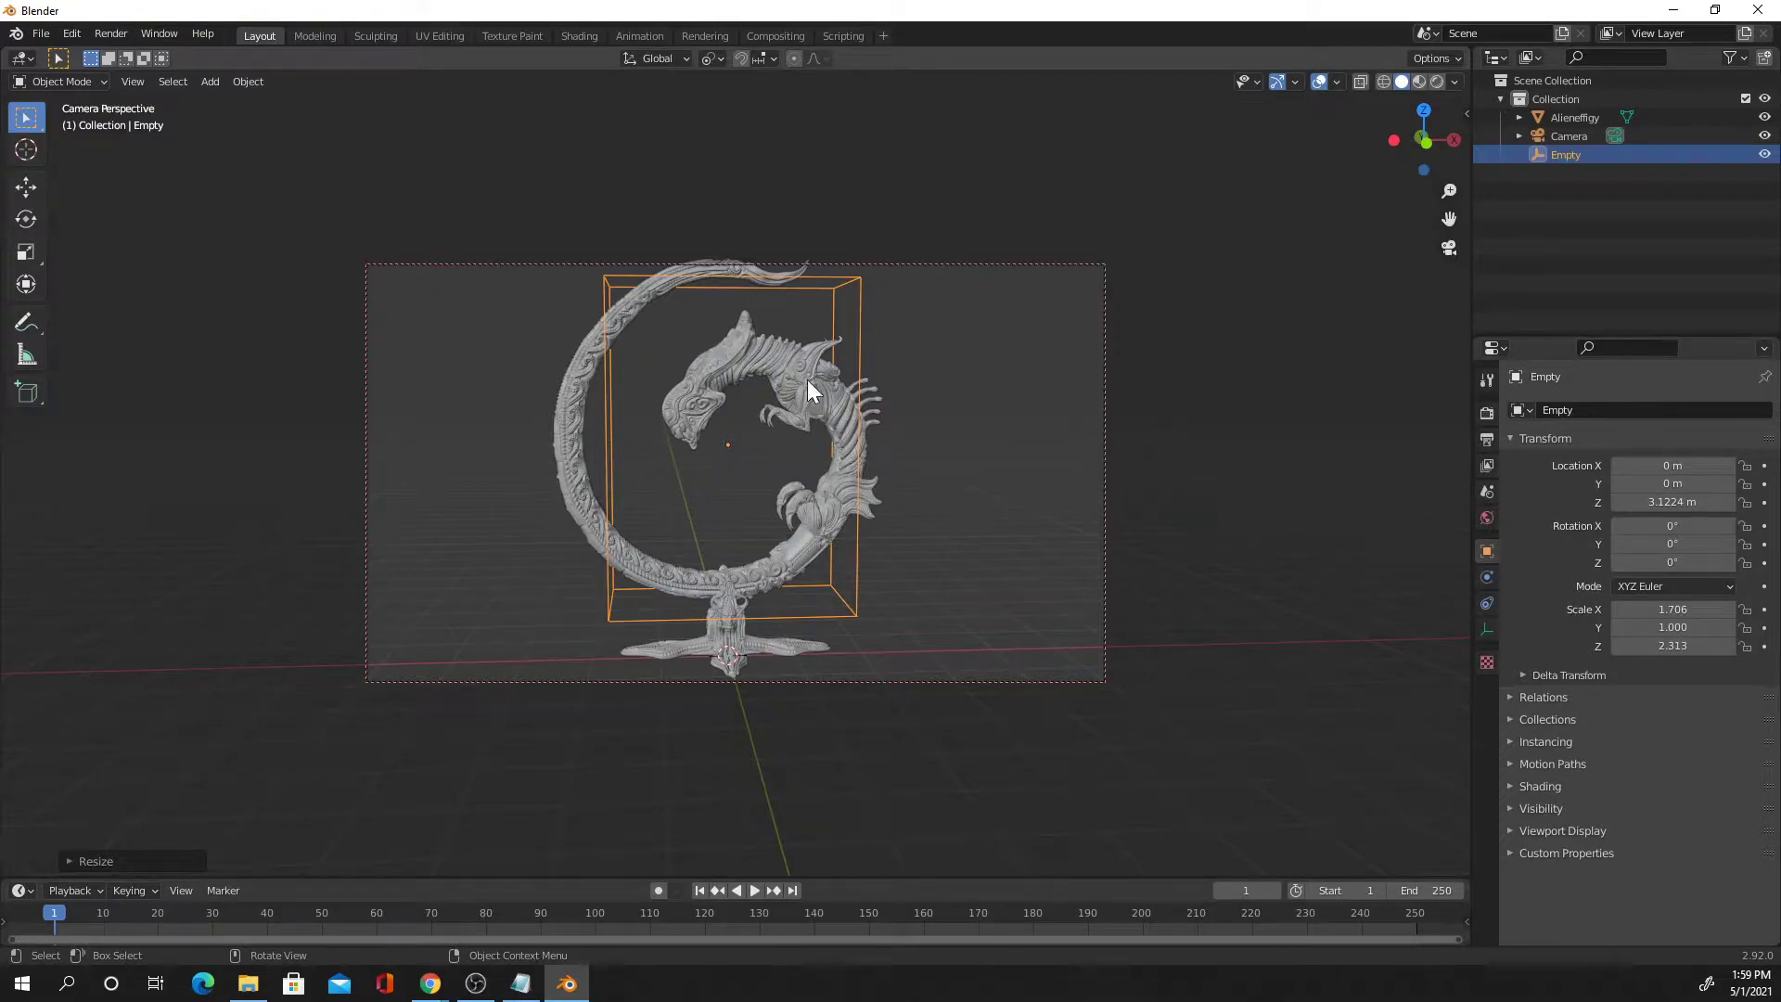
Check the empty's fit around the sculpture from several angles and switch the viewport to rendered shading
middle_drag(754, 429, 816, 614)
mouse_move(987, 498)
middle_down()
mouse_move(794, 498)
mouse_move(911, 530)
middle_up()
middle_drag(1030, 561, 855, 475)
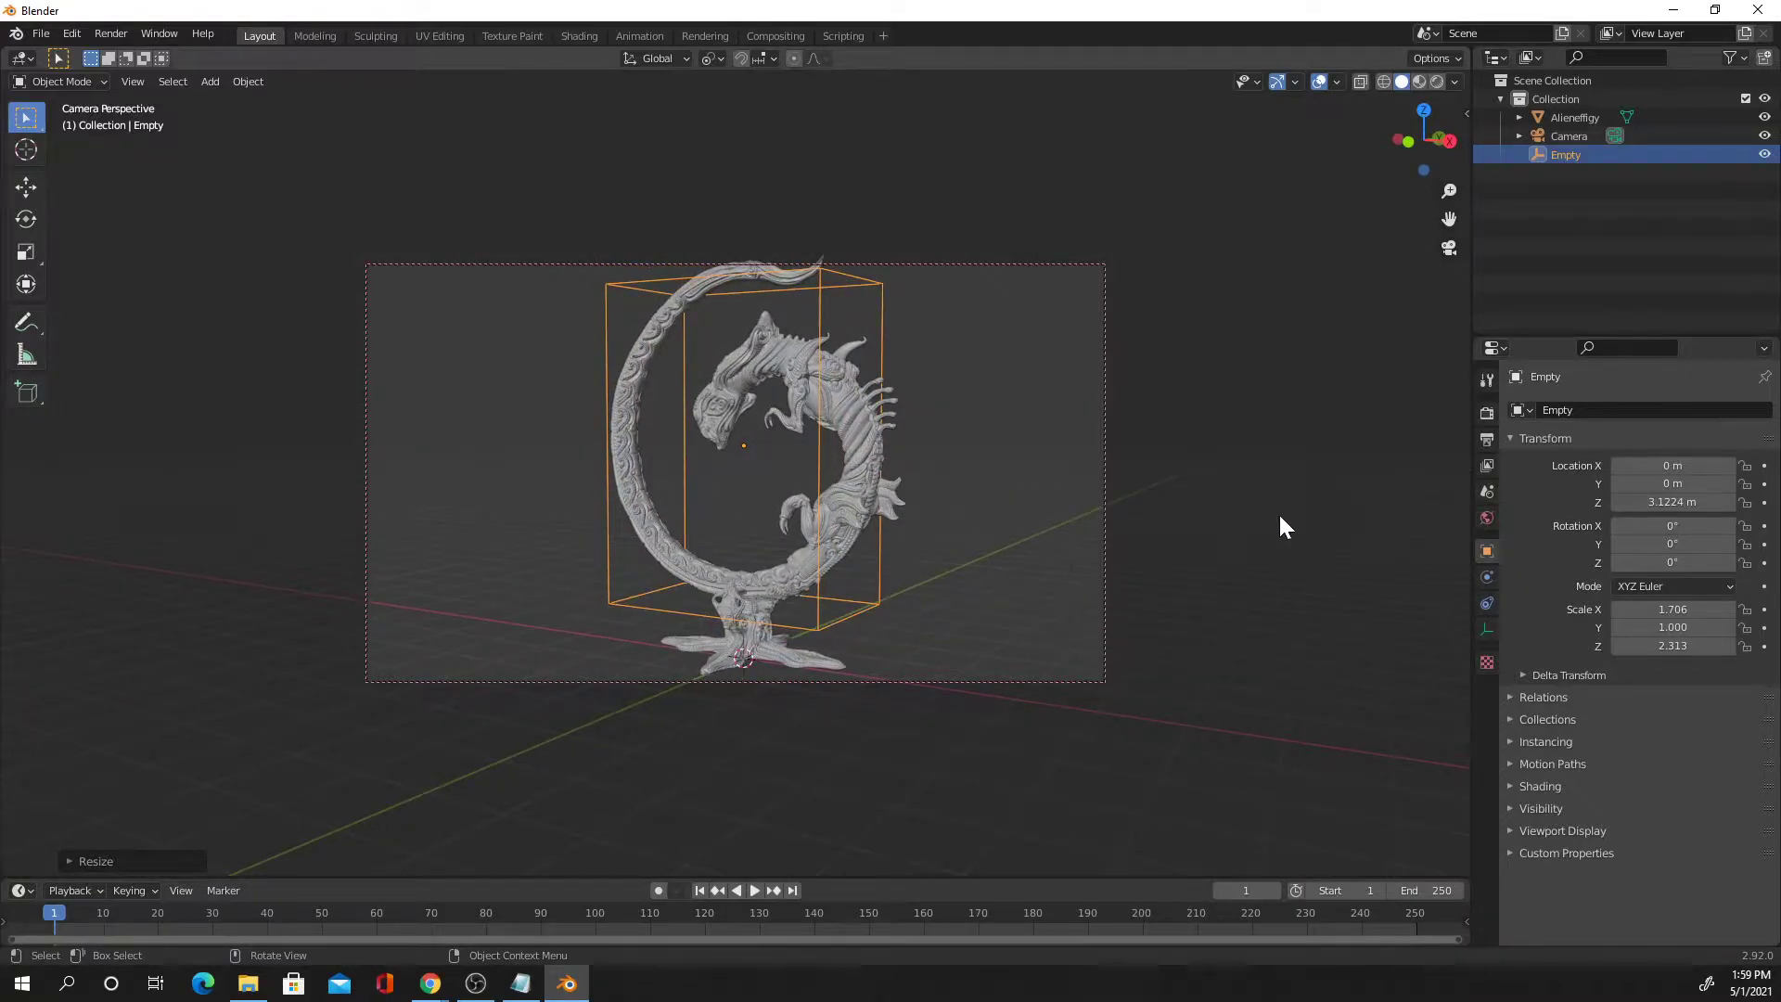
click(1438, 84)
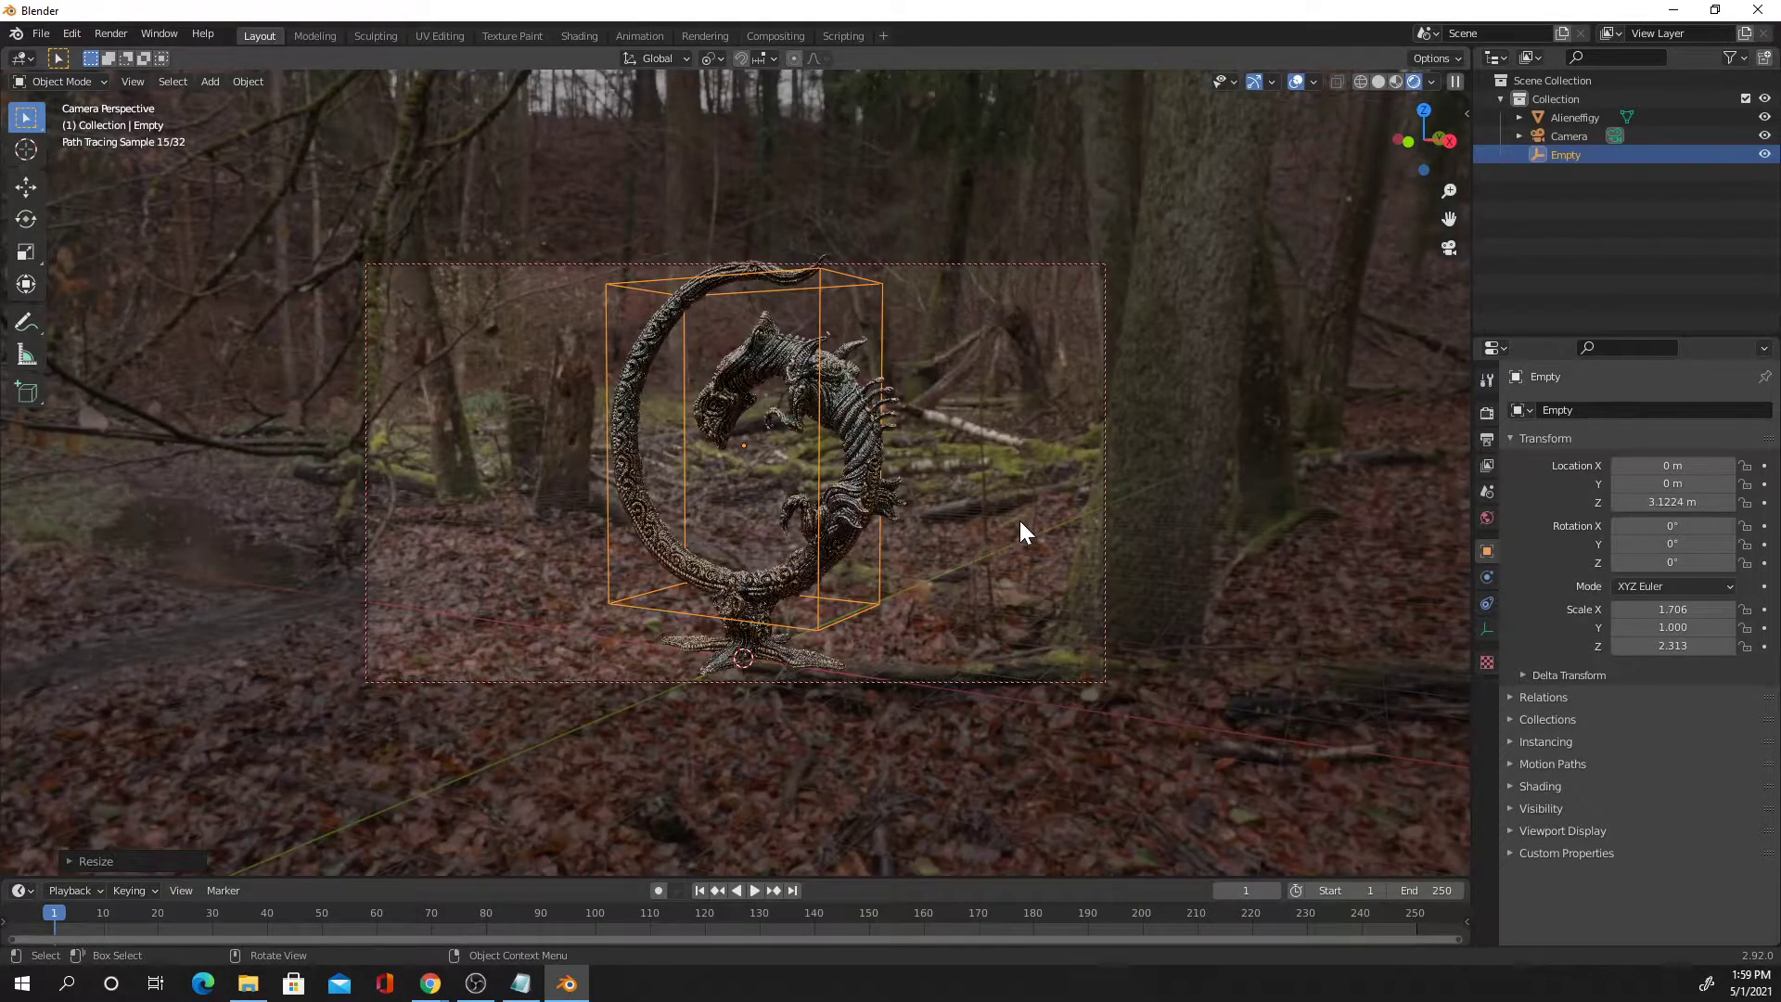
middle_drag(754, 538, 841, 542)
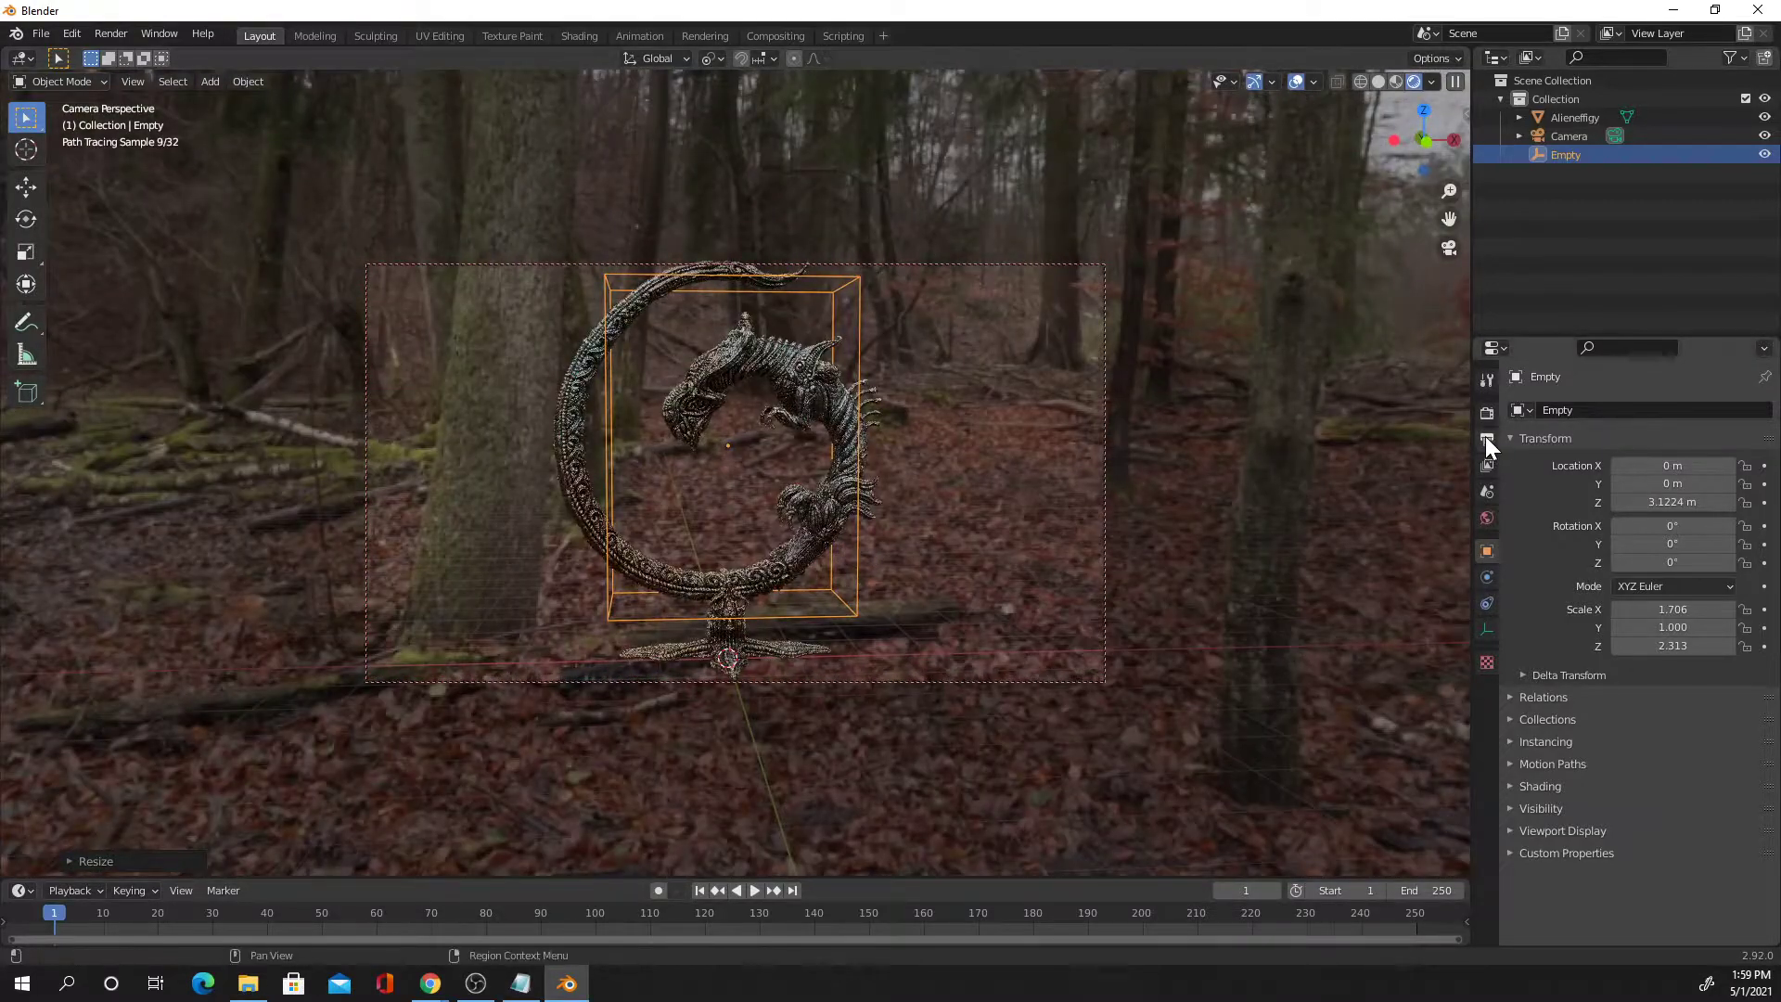
Set the camera's focal length to 90 mm and move the camera back until the whole sculpture fits its frame
click(1568, 135)
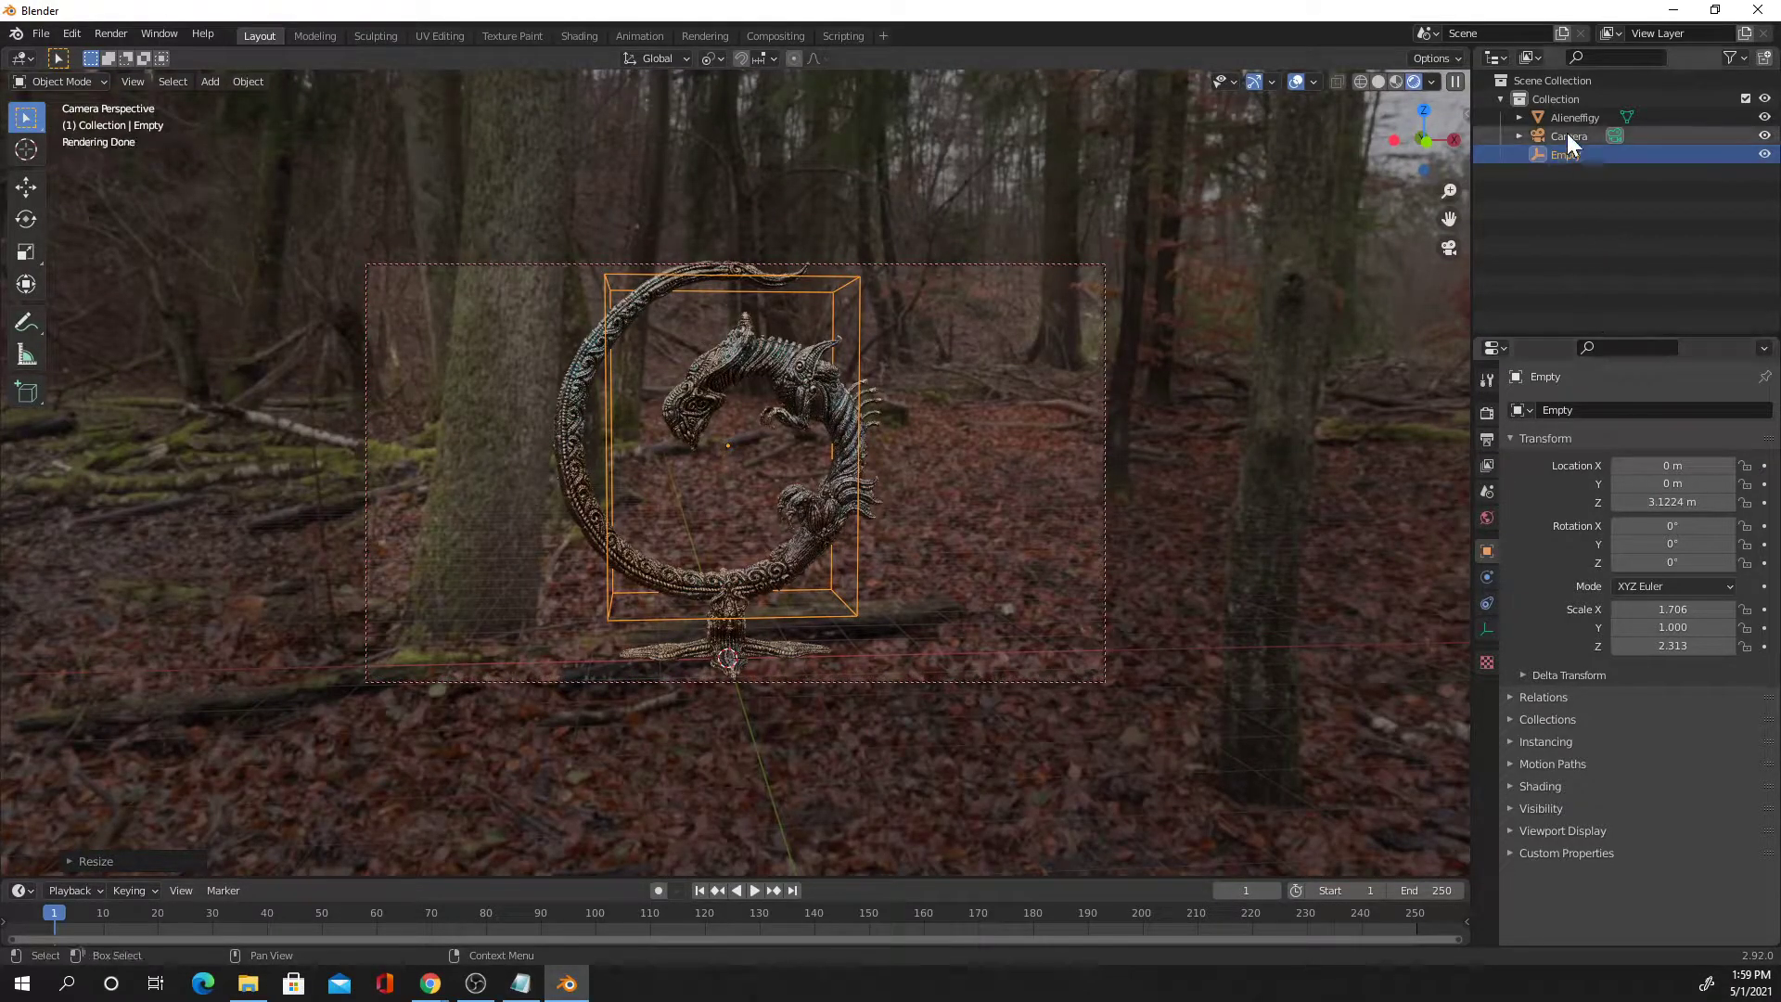
click(1488, 628)
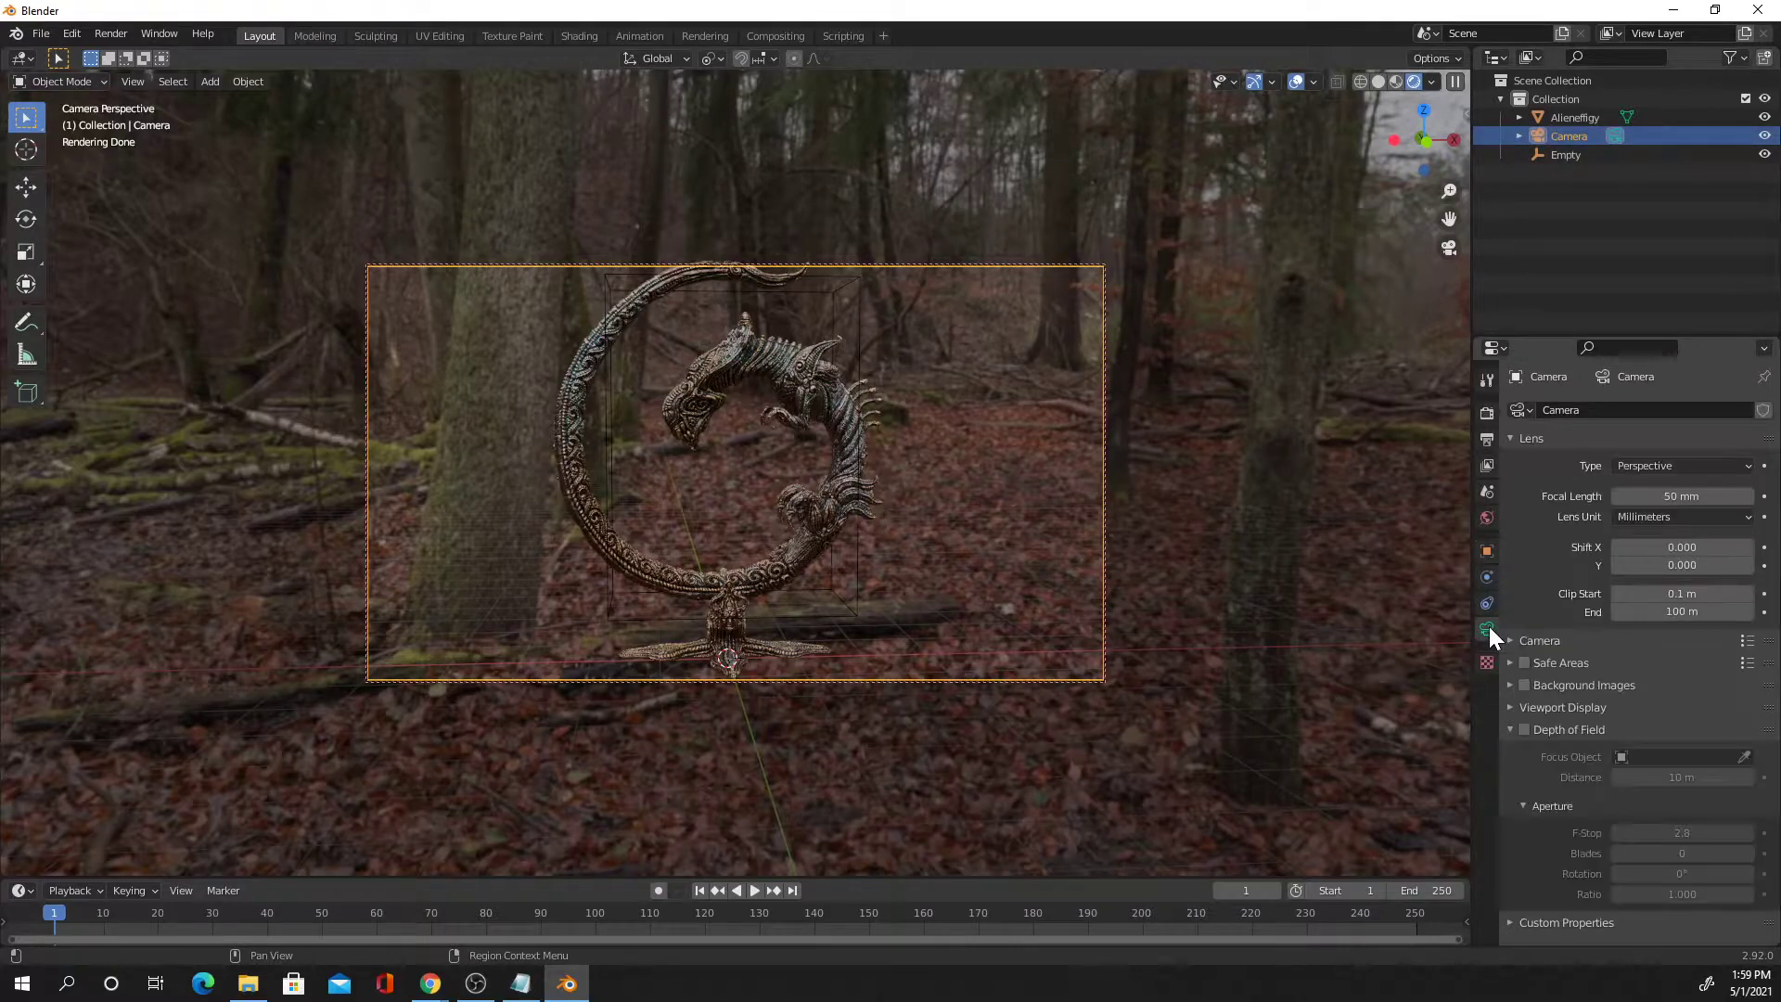
click(1661, 496)
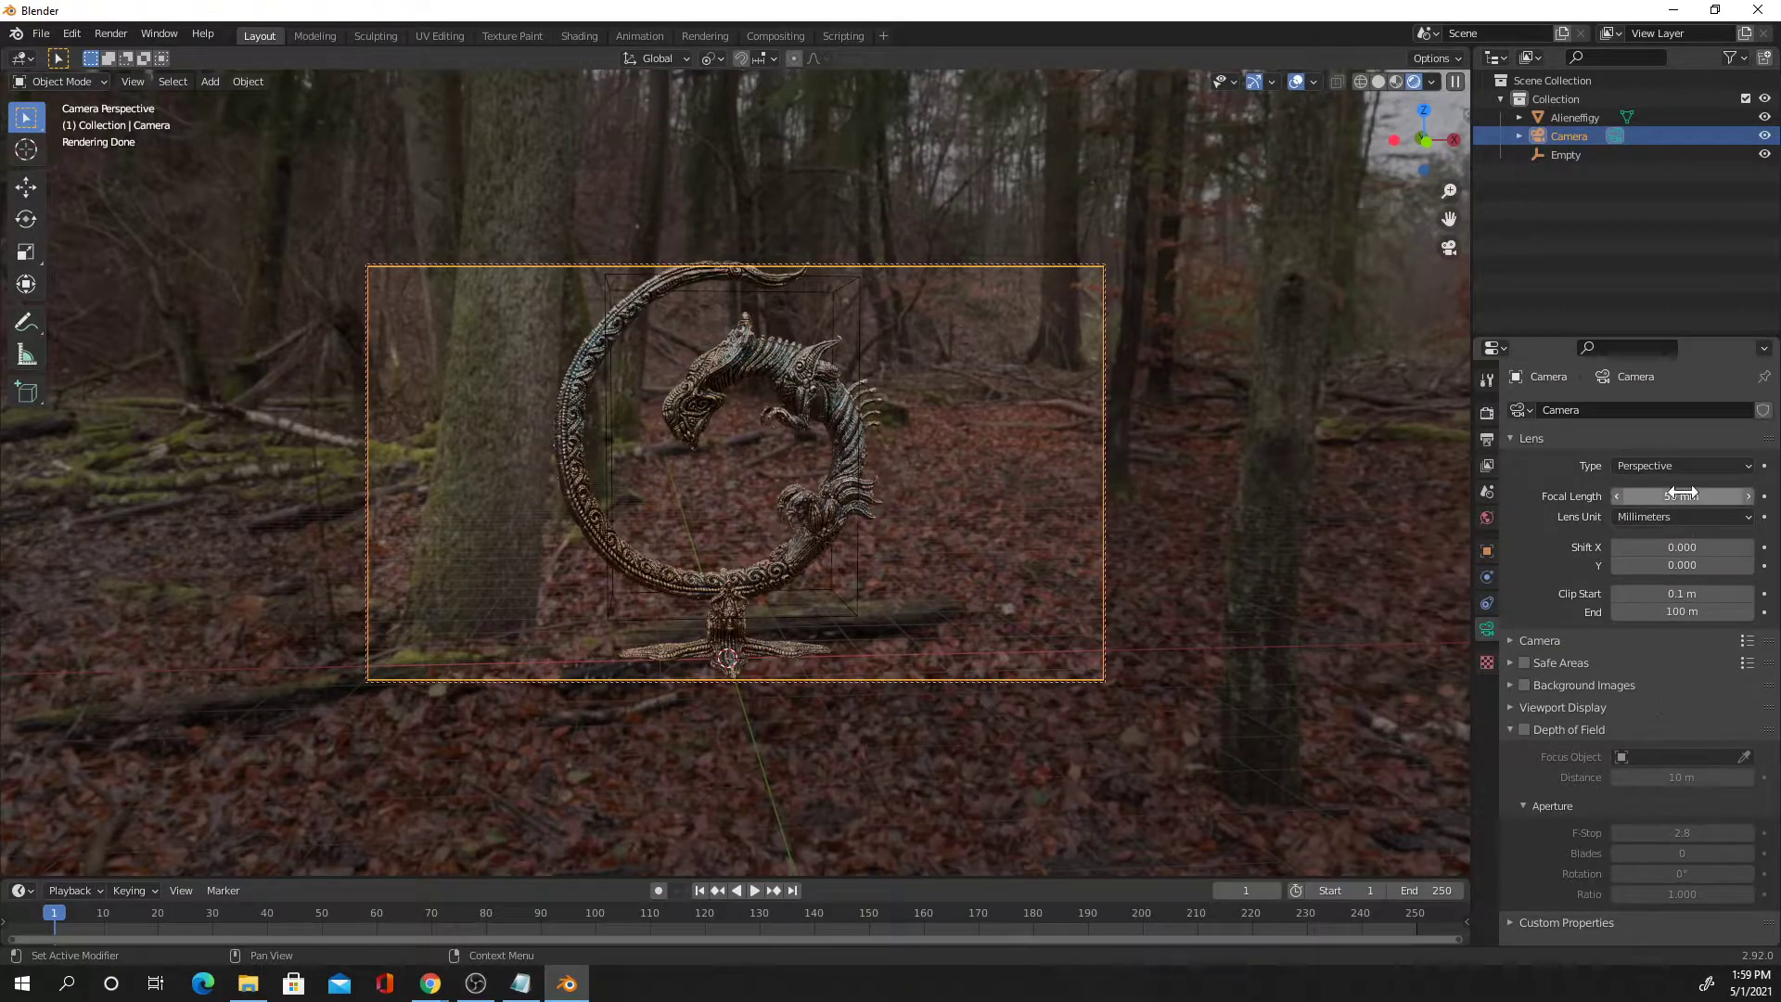
text(90)
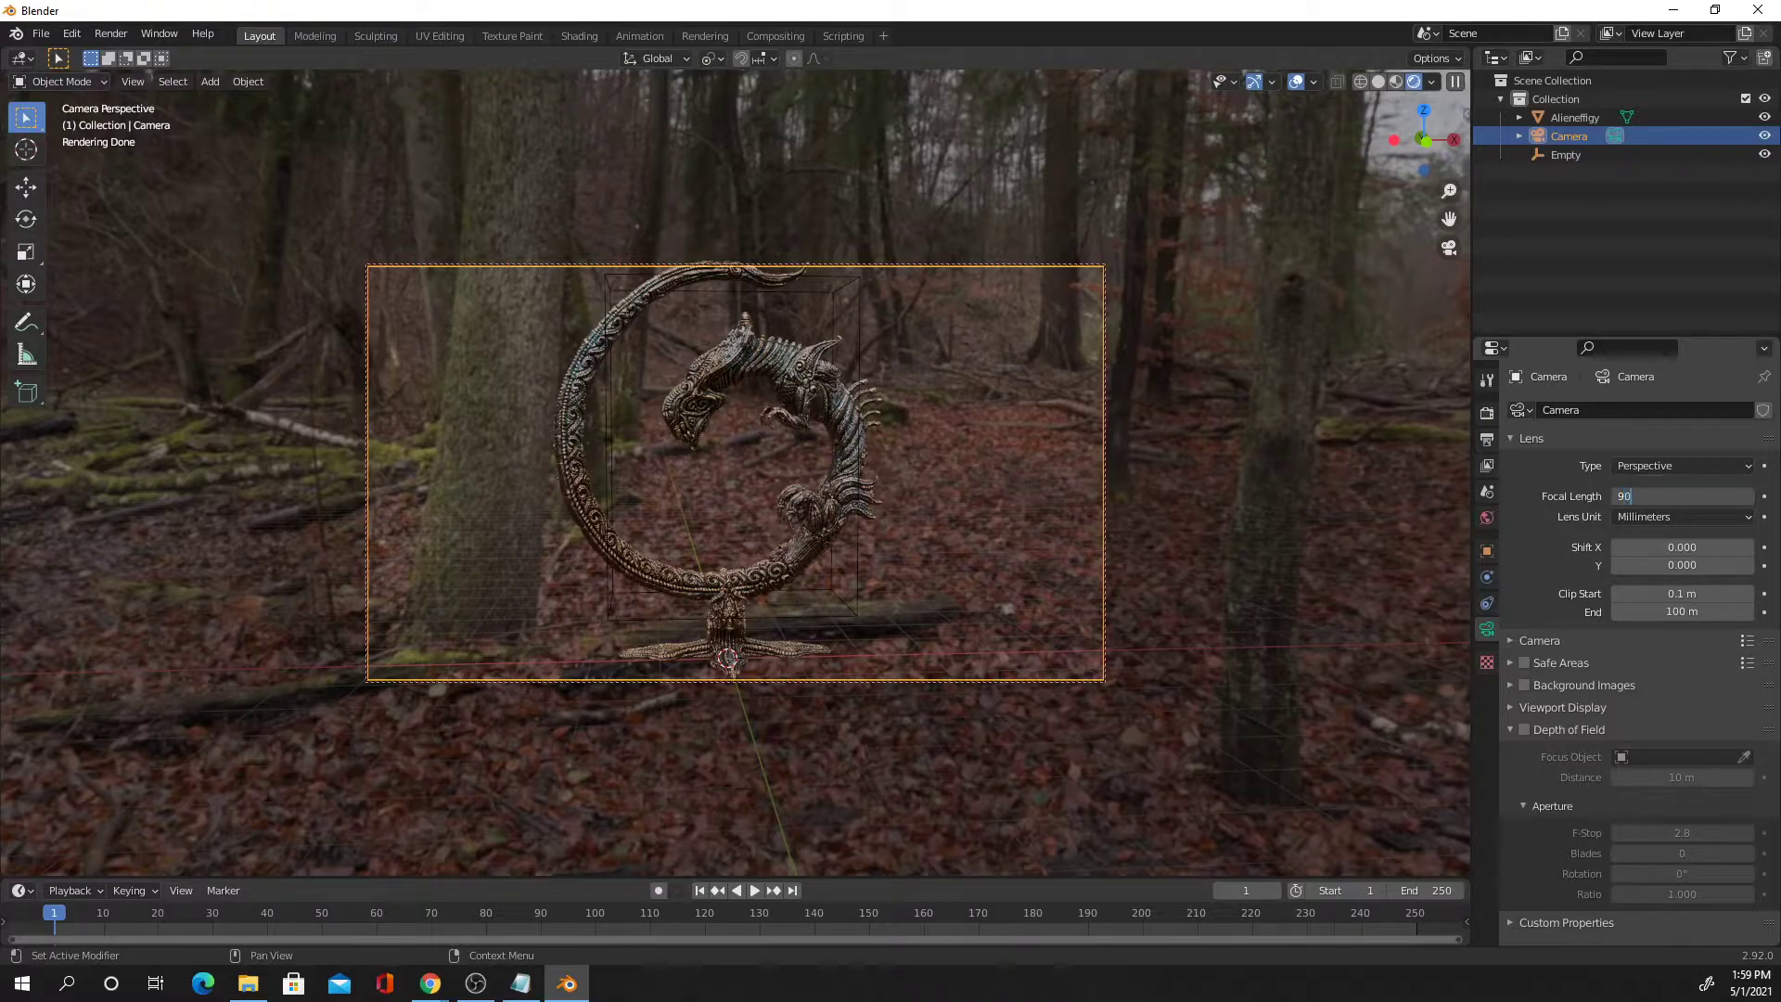
key(Return)
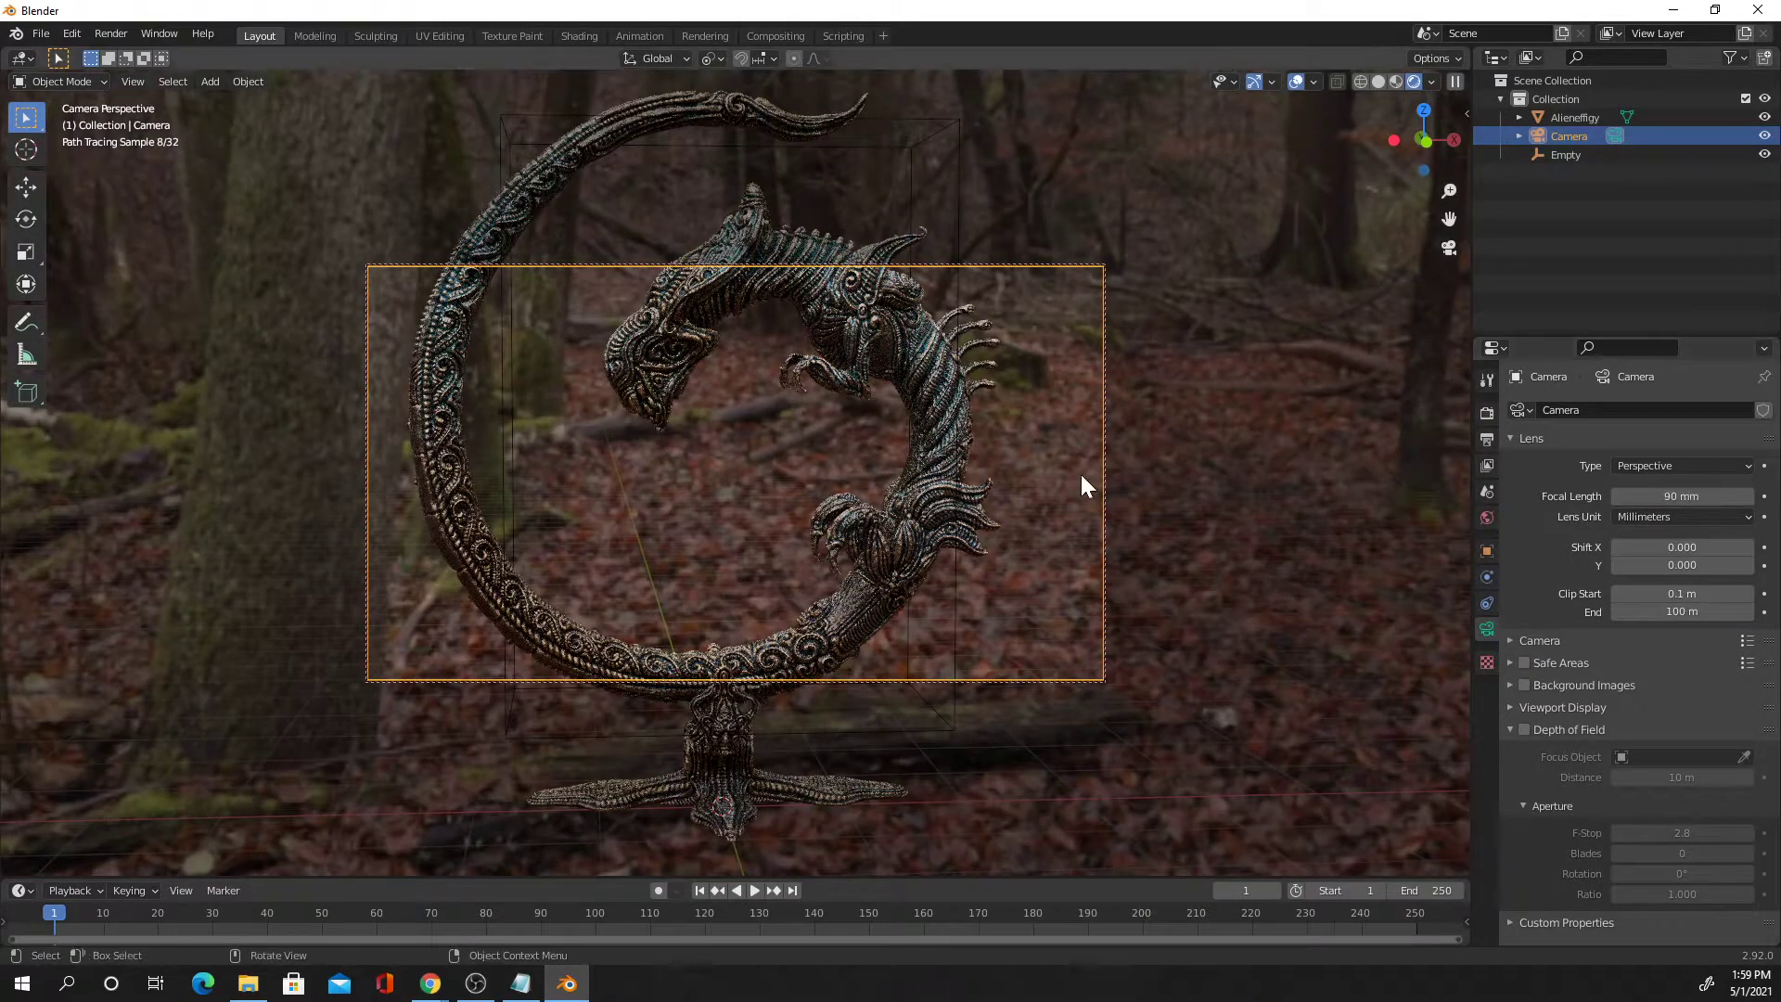
scroll(958, 521, down, 5)
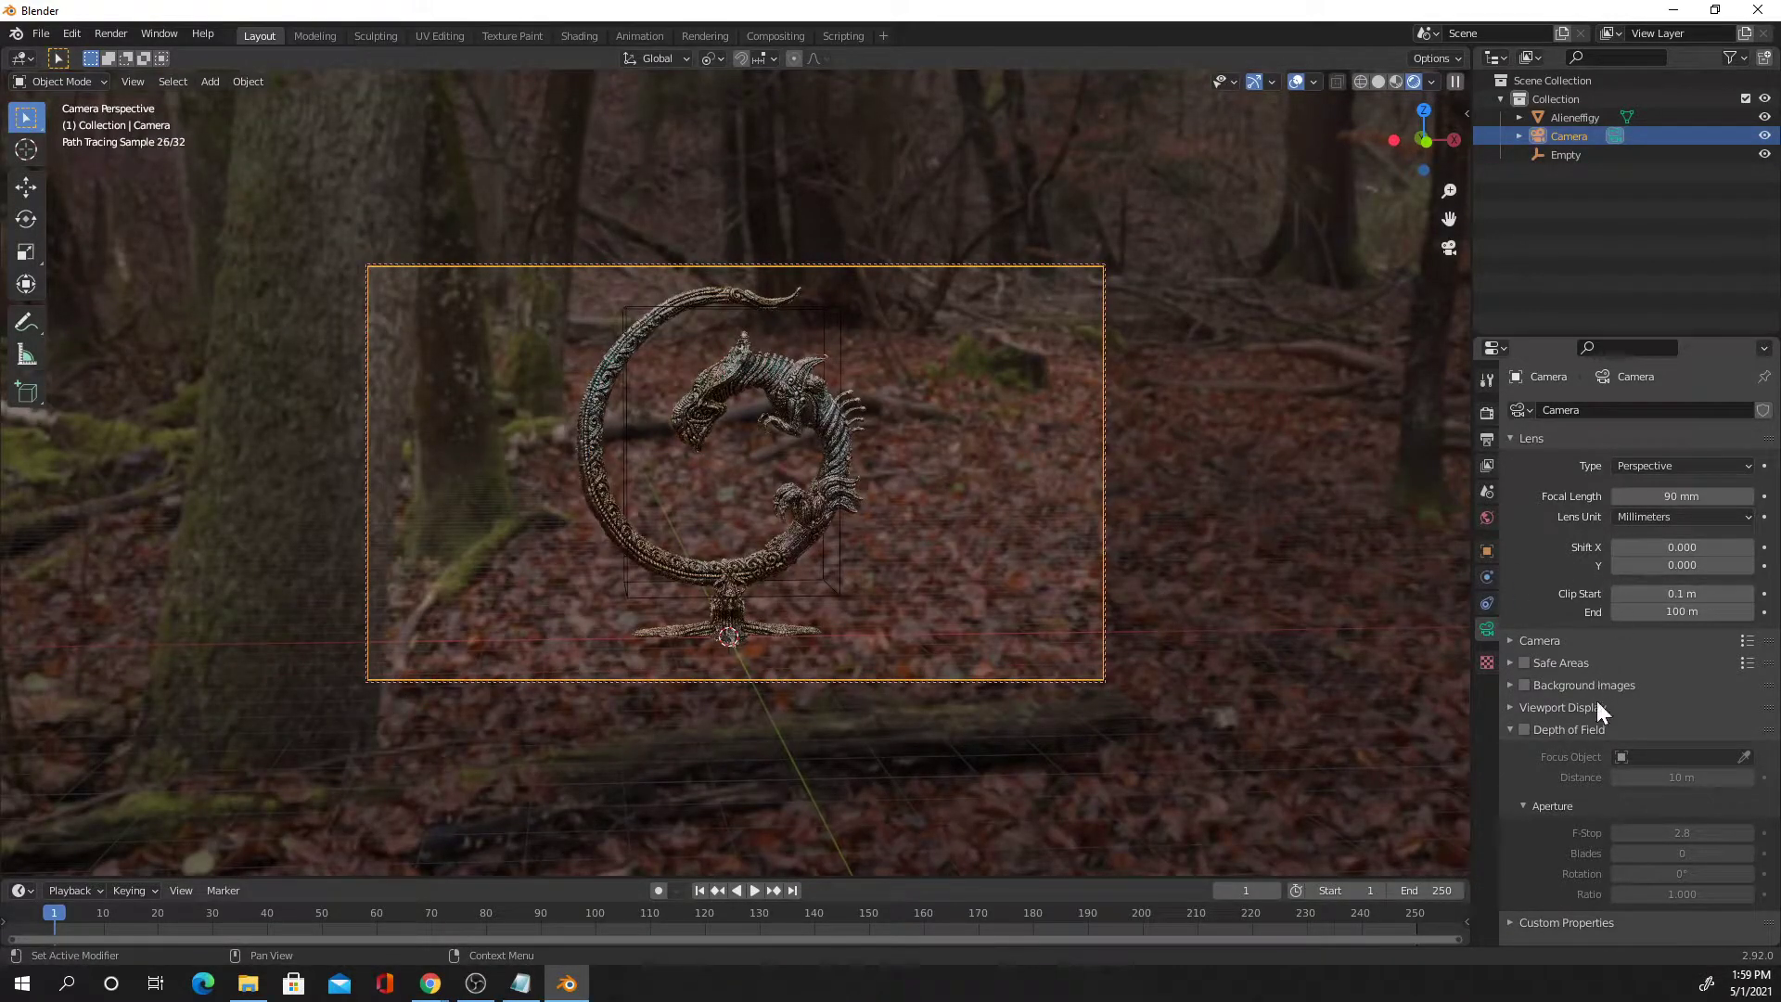
Enable depth of field on the camera and check the blur on the sculpture from different angles
click(1526, 729)
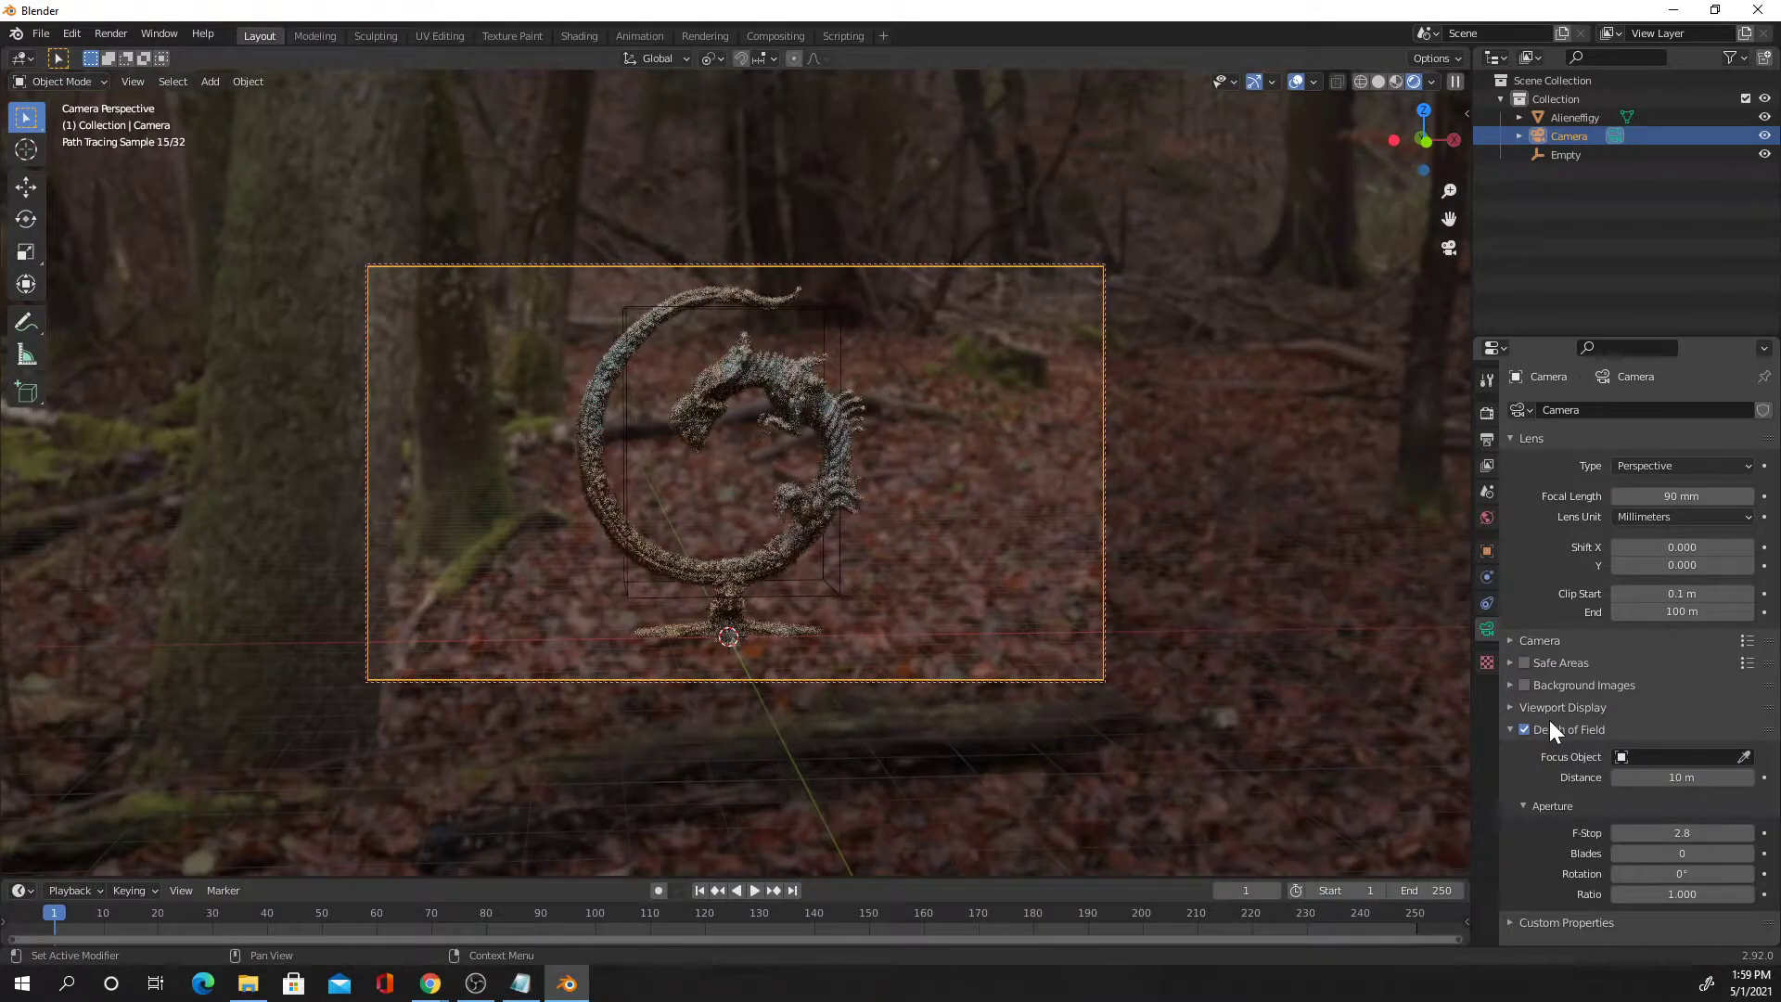
scroll(923, 477, up, 2)
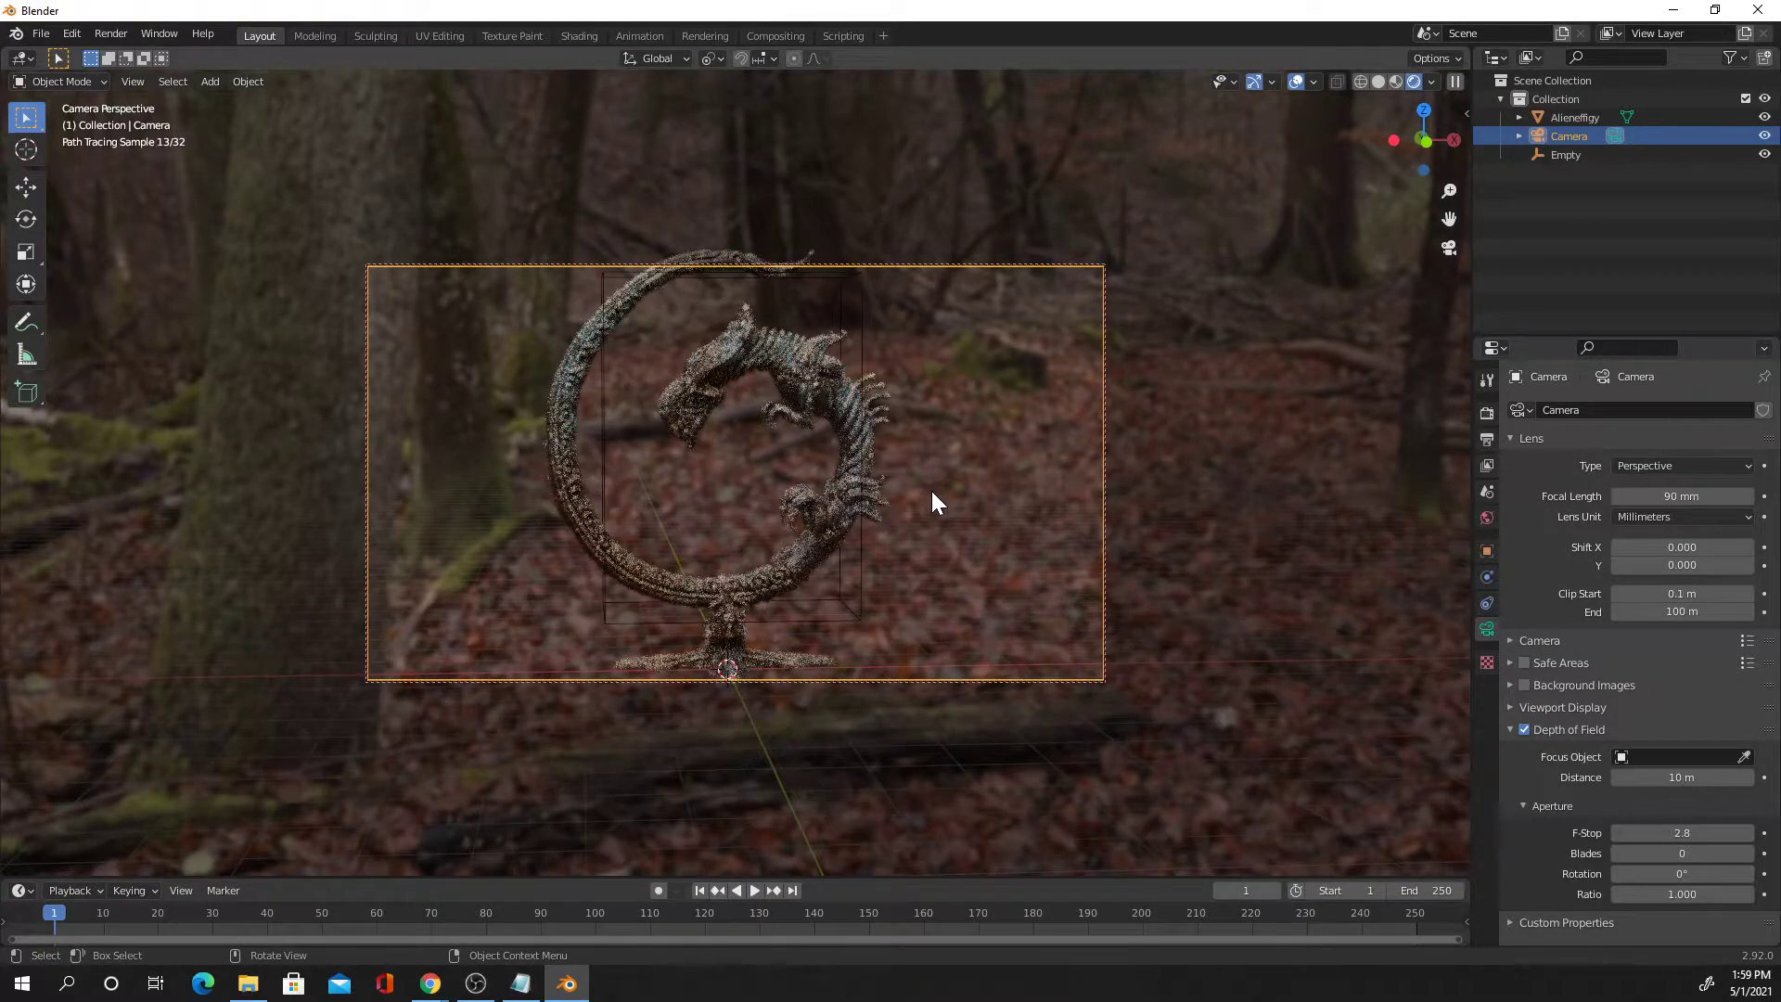
scroll(933, 492, up, 1)
middle_drag(933, 488, 938, 483)
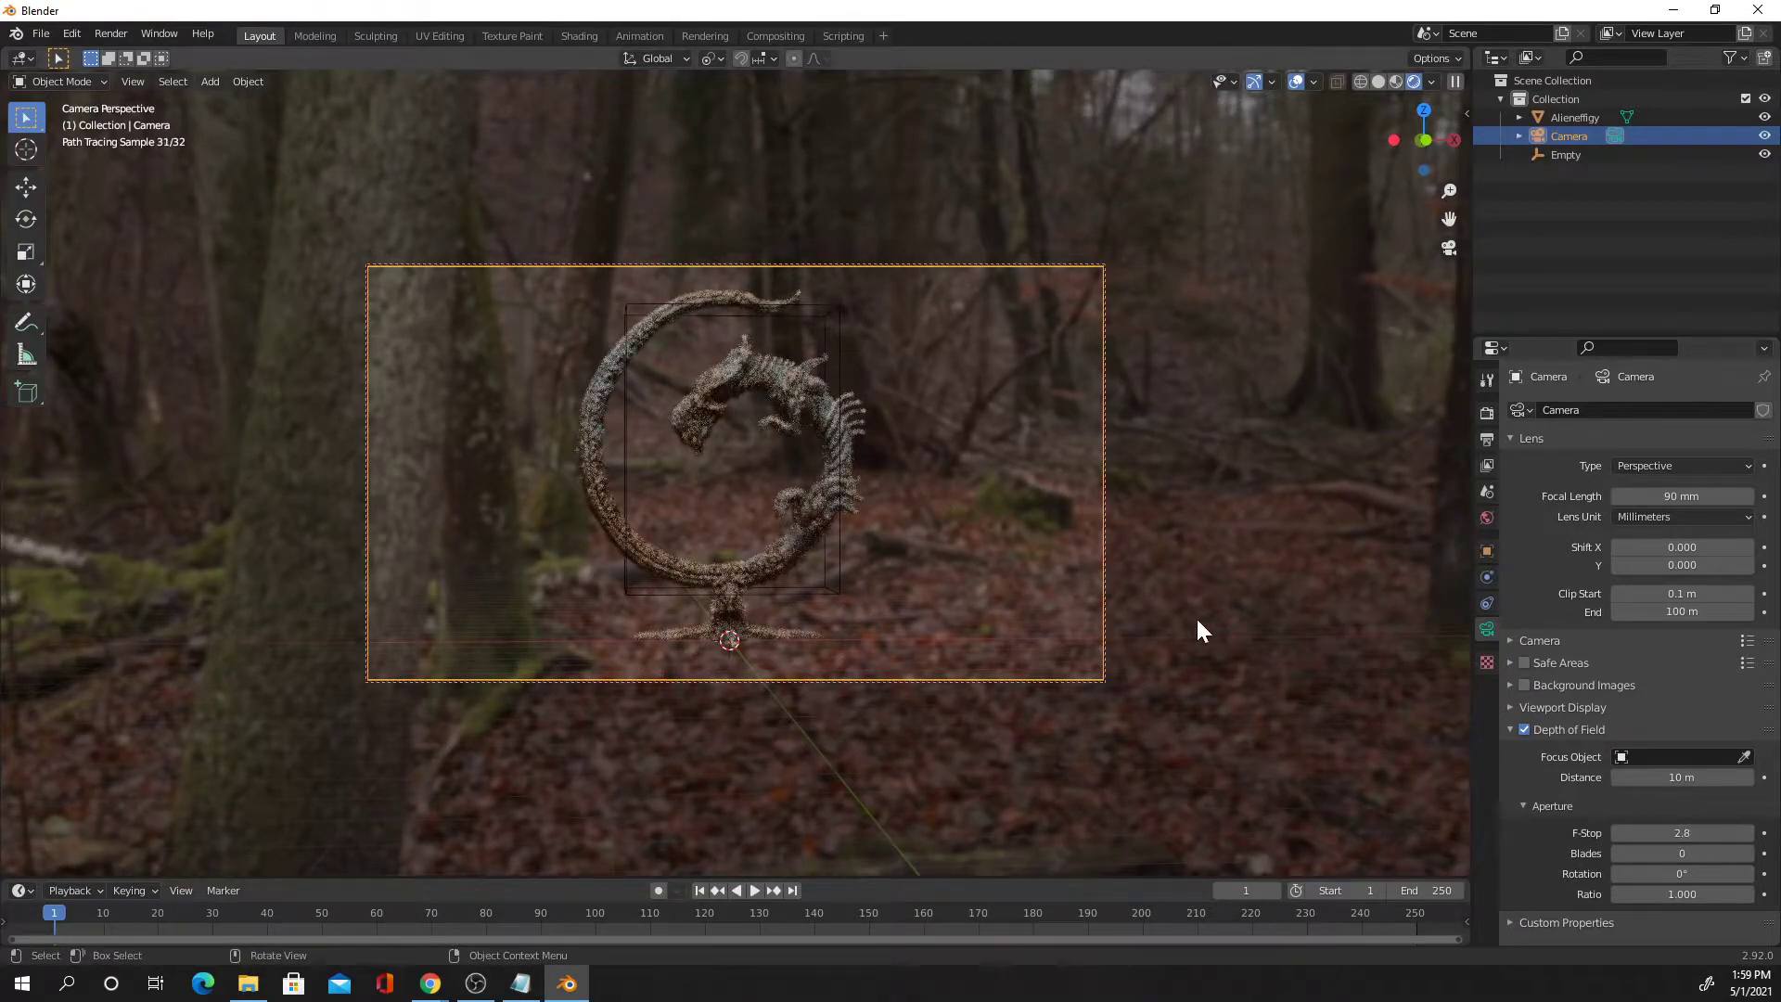
middle_drag(1133, 599, 1152, 626)
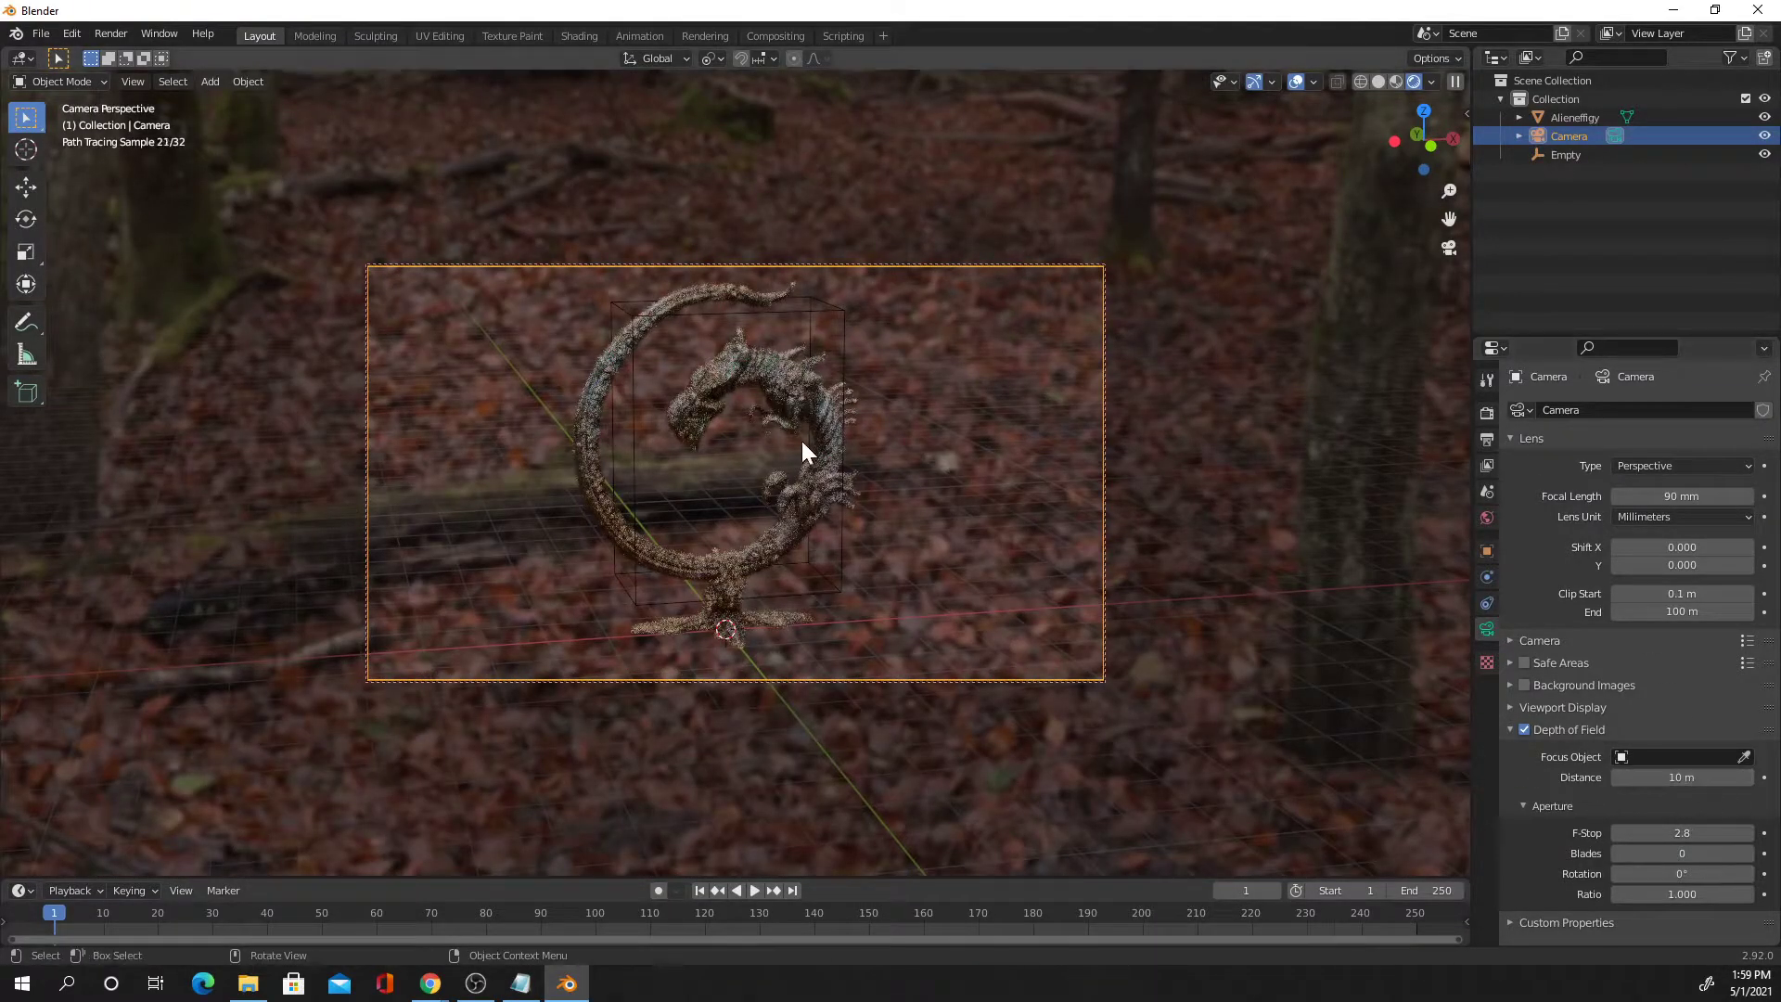
Set the depth of field's focus object to Empty and bring the camera closer to the sculpture from the front
click(1622, 759)
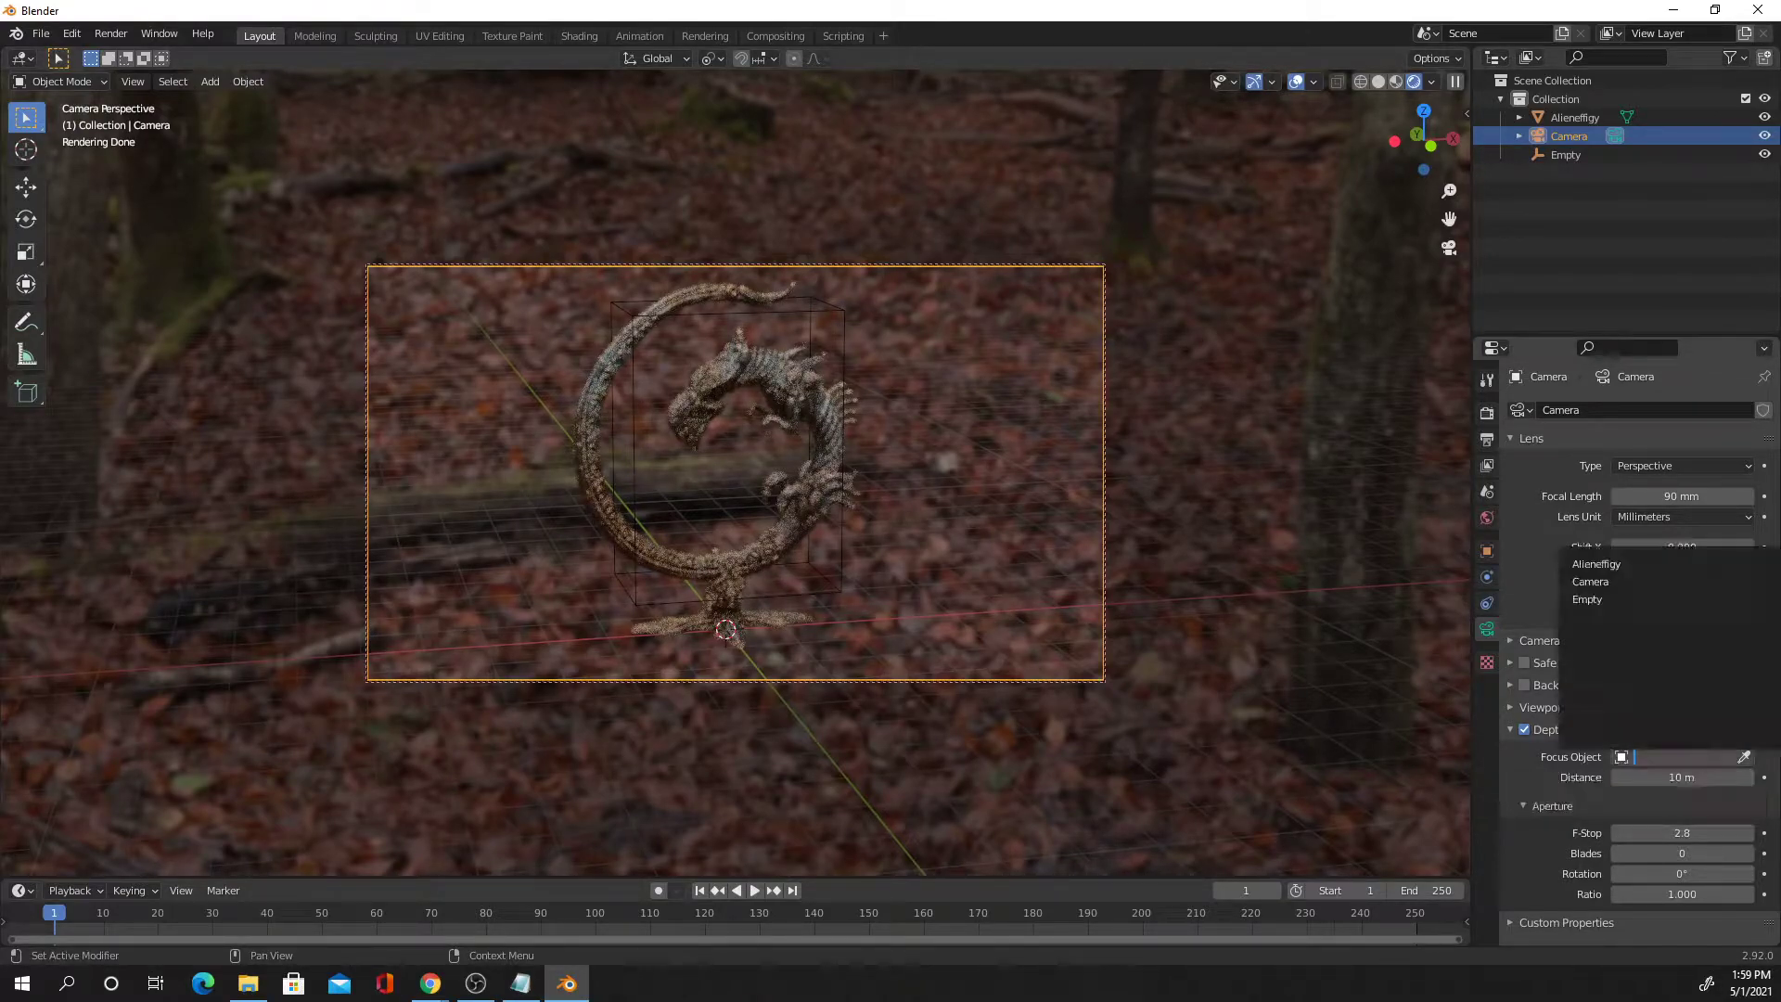
click(1612, 603)
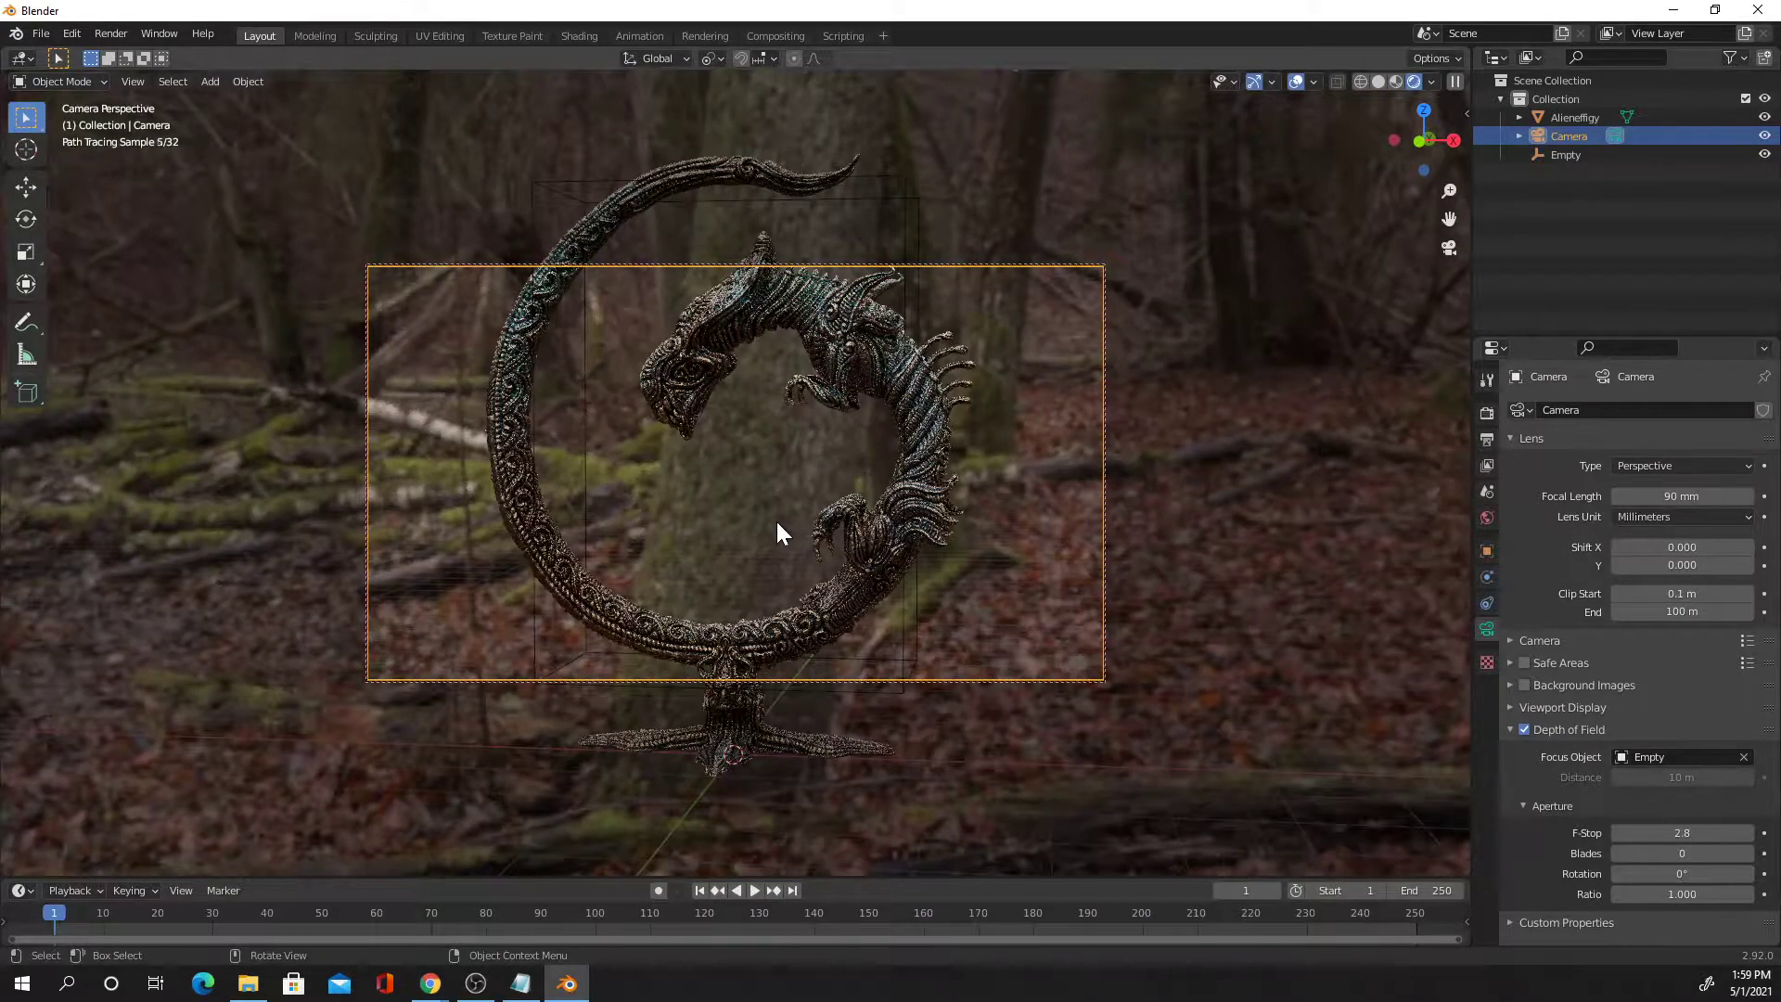
scroll(776, 520, up, 1)
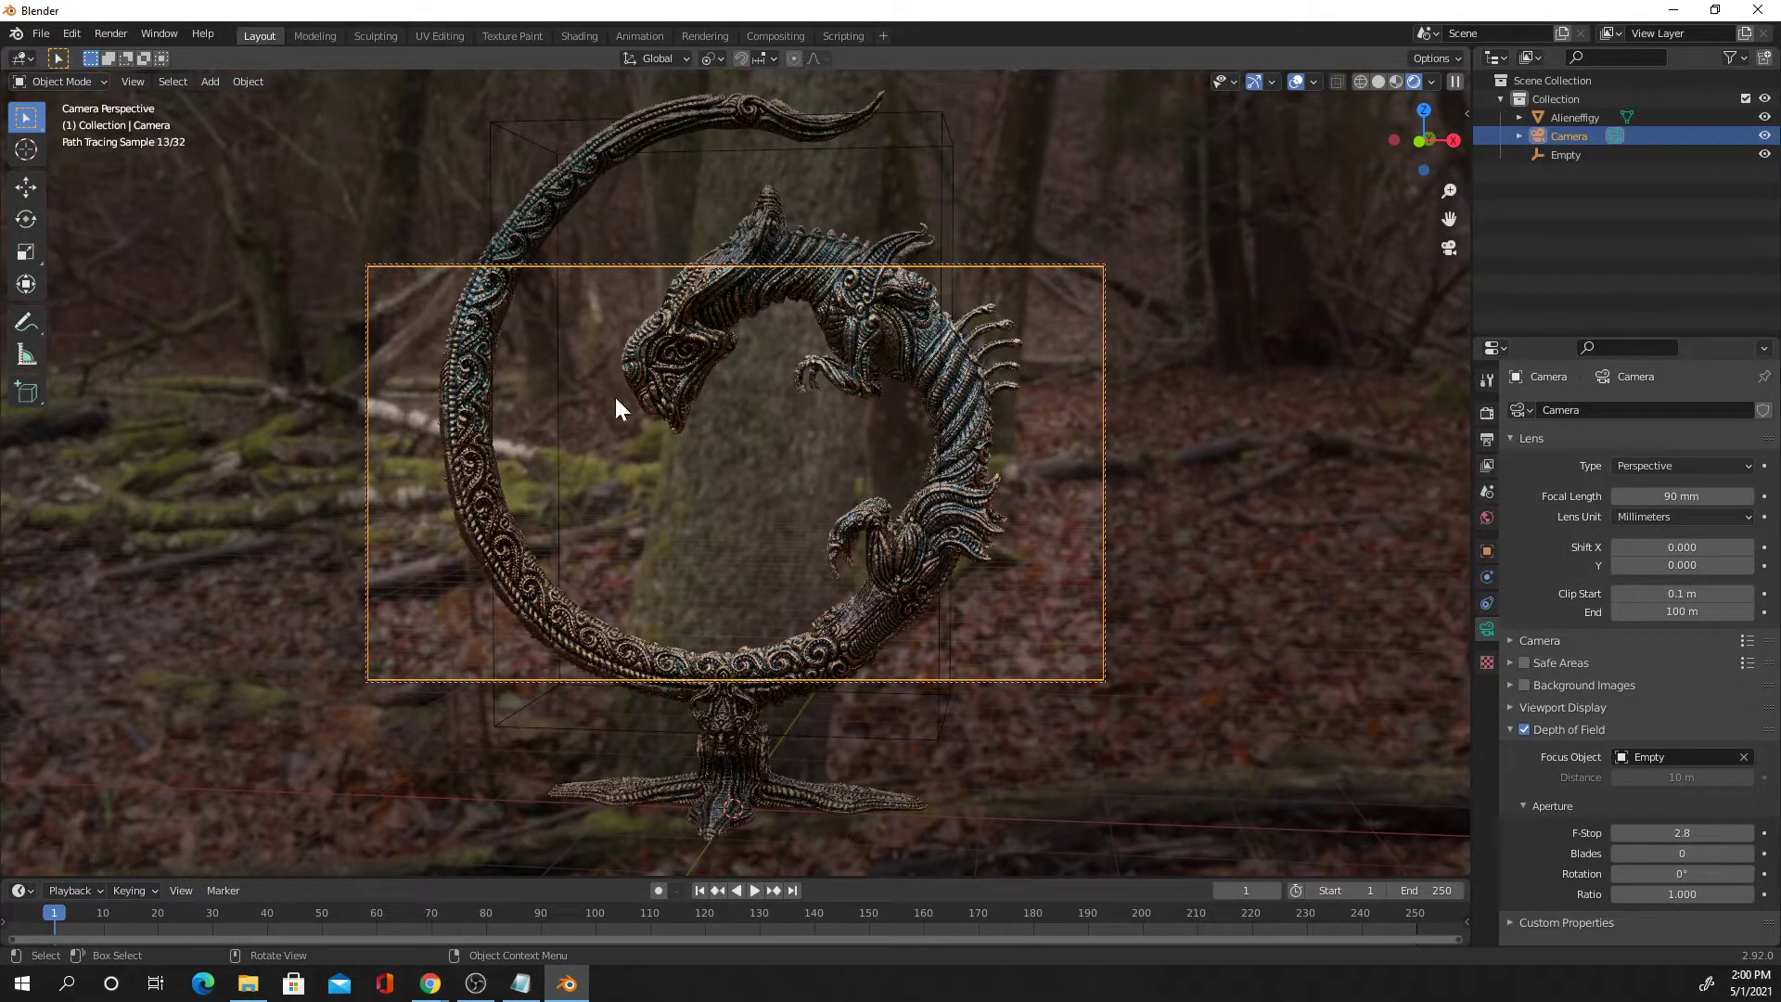
middle_drag(910, 588, 948, 570)
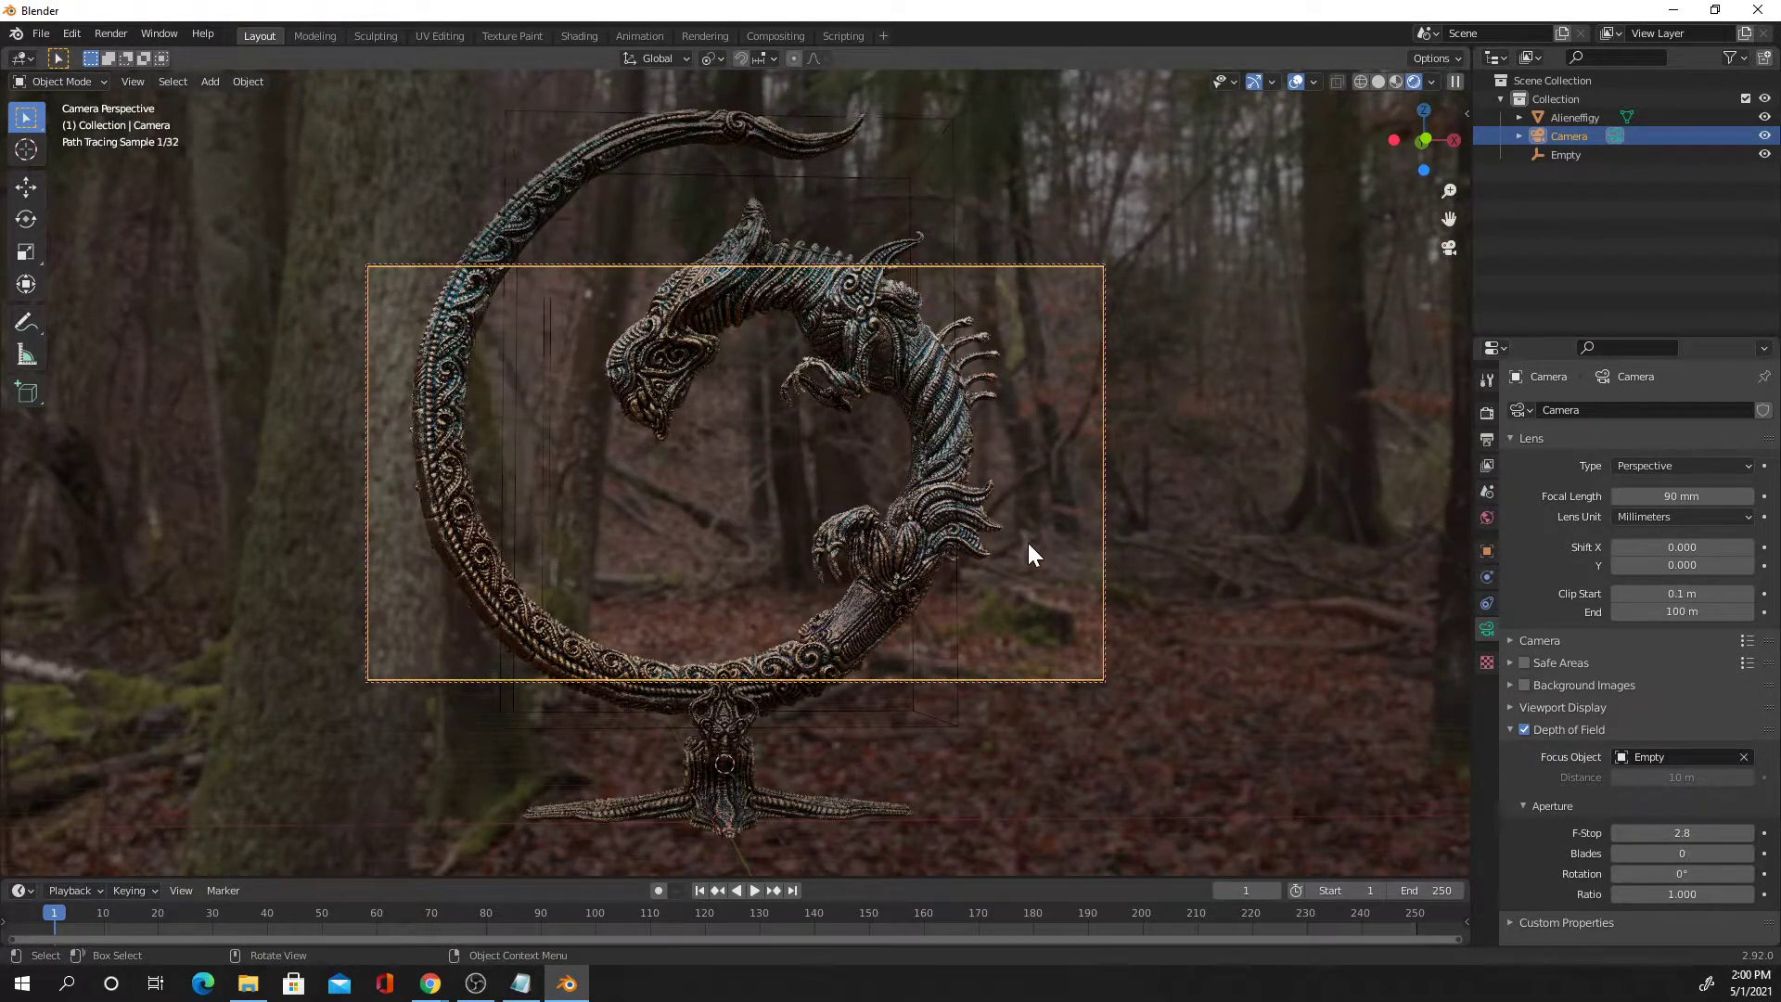
Lower the camera's F-Stop to 0.1 and check the background blur around the sculpture from nearer and farther away
scroll(1024, 541, down, 1)
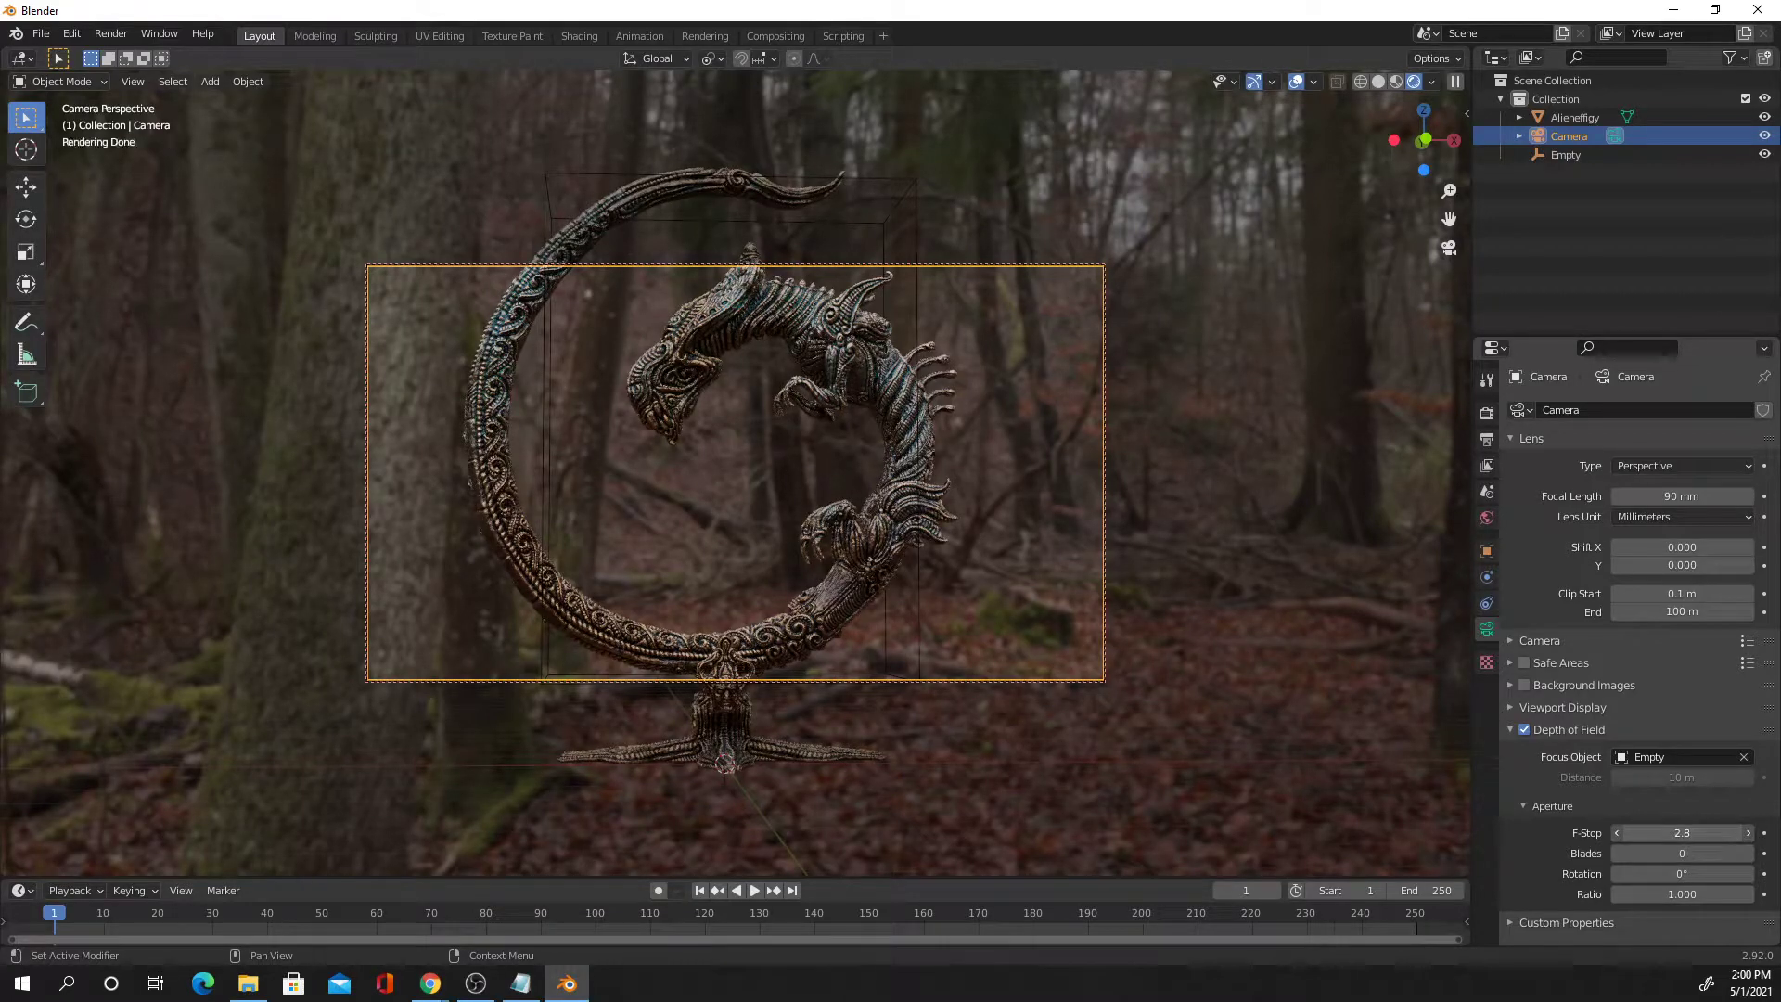
drag(1682, 832, 1577, 832)
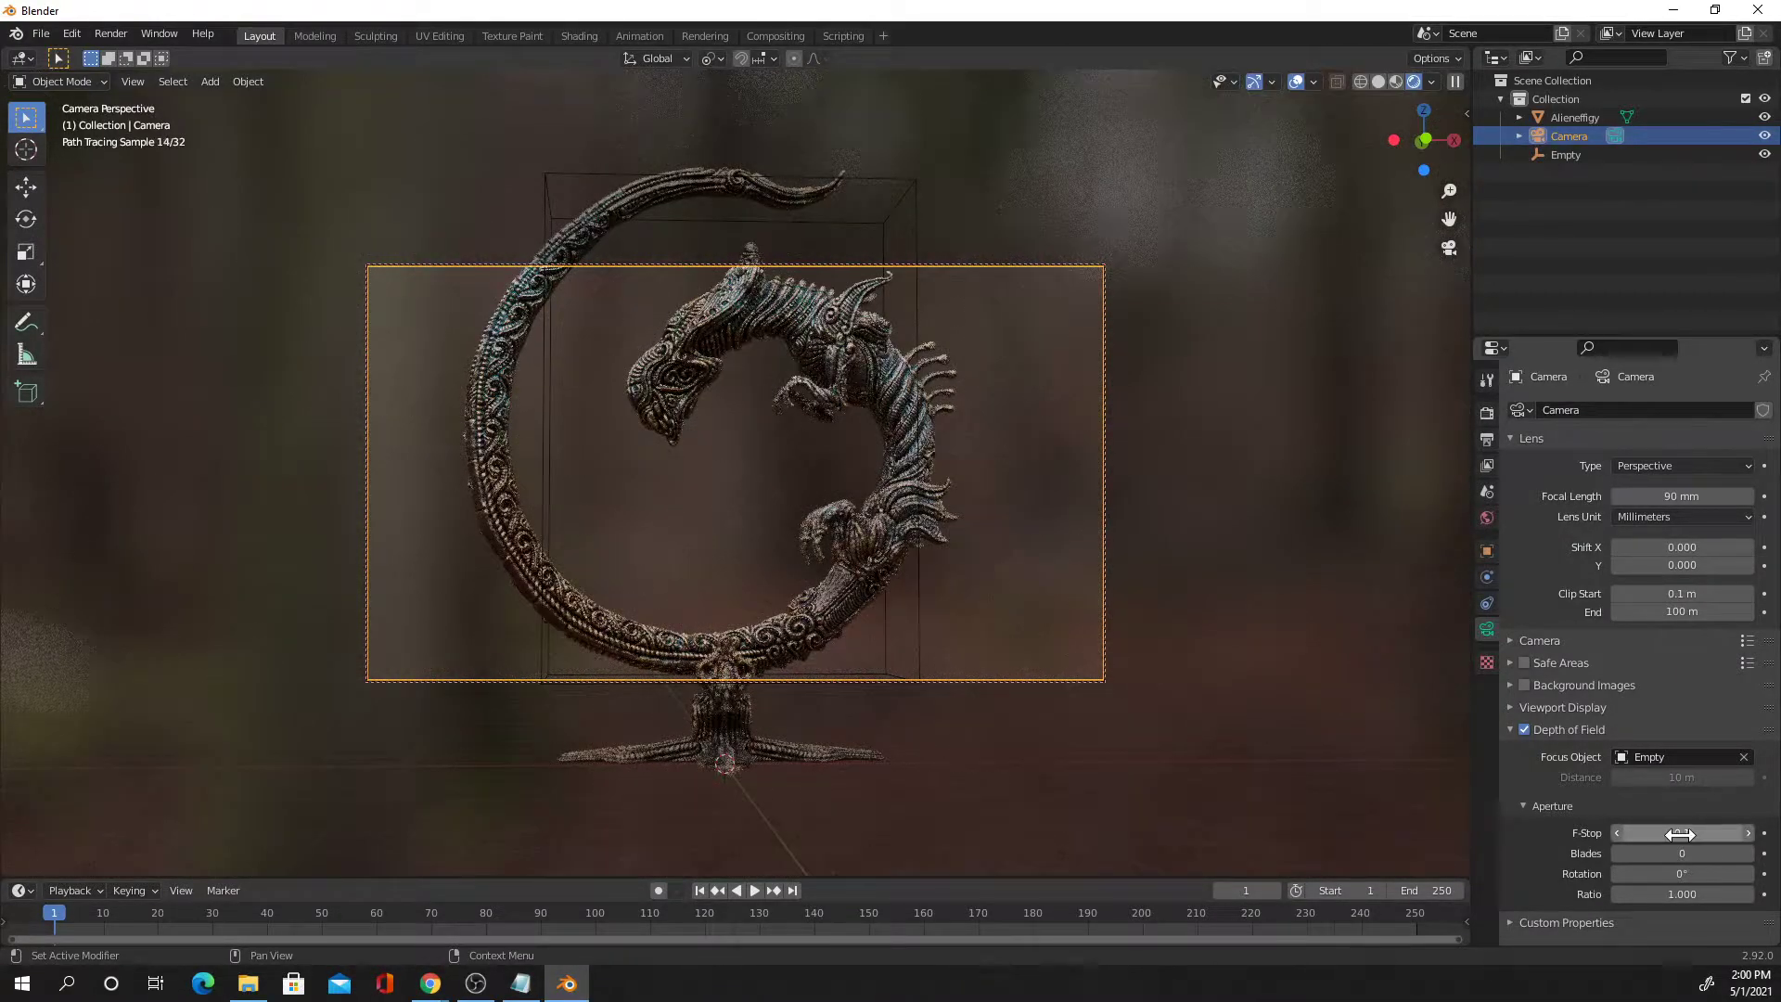
middle_drag(1057, 521, 1046, 529)
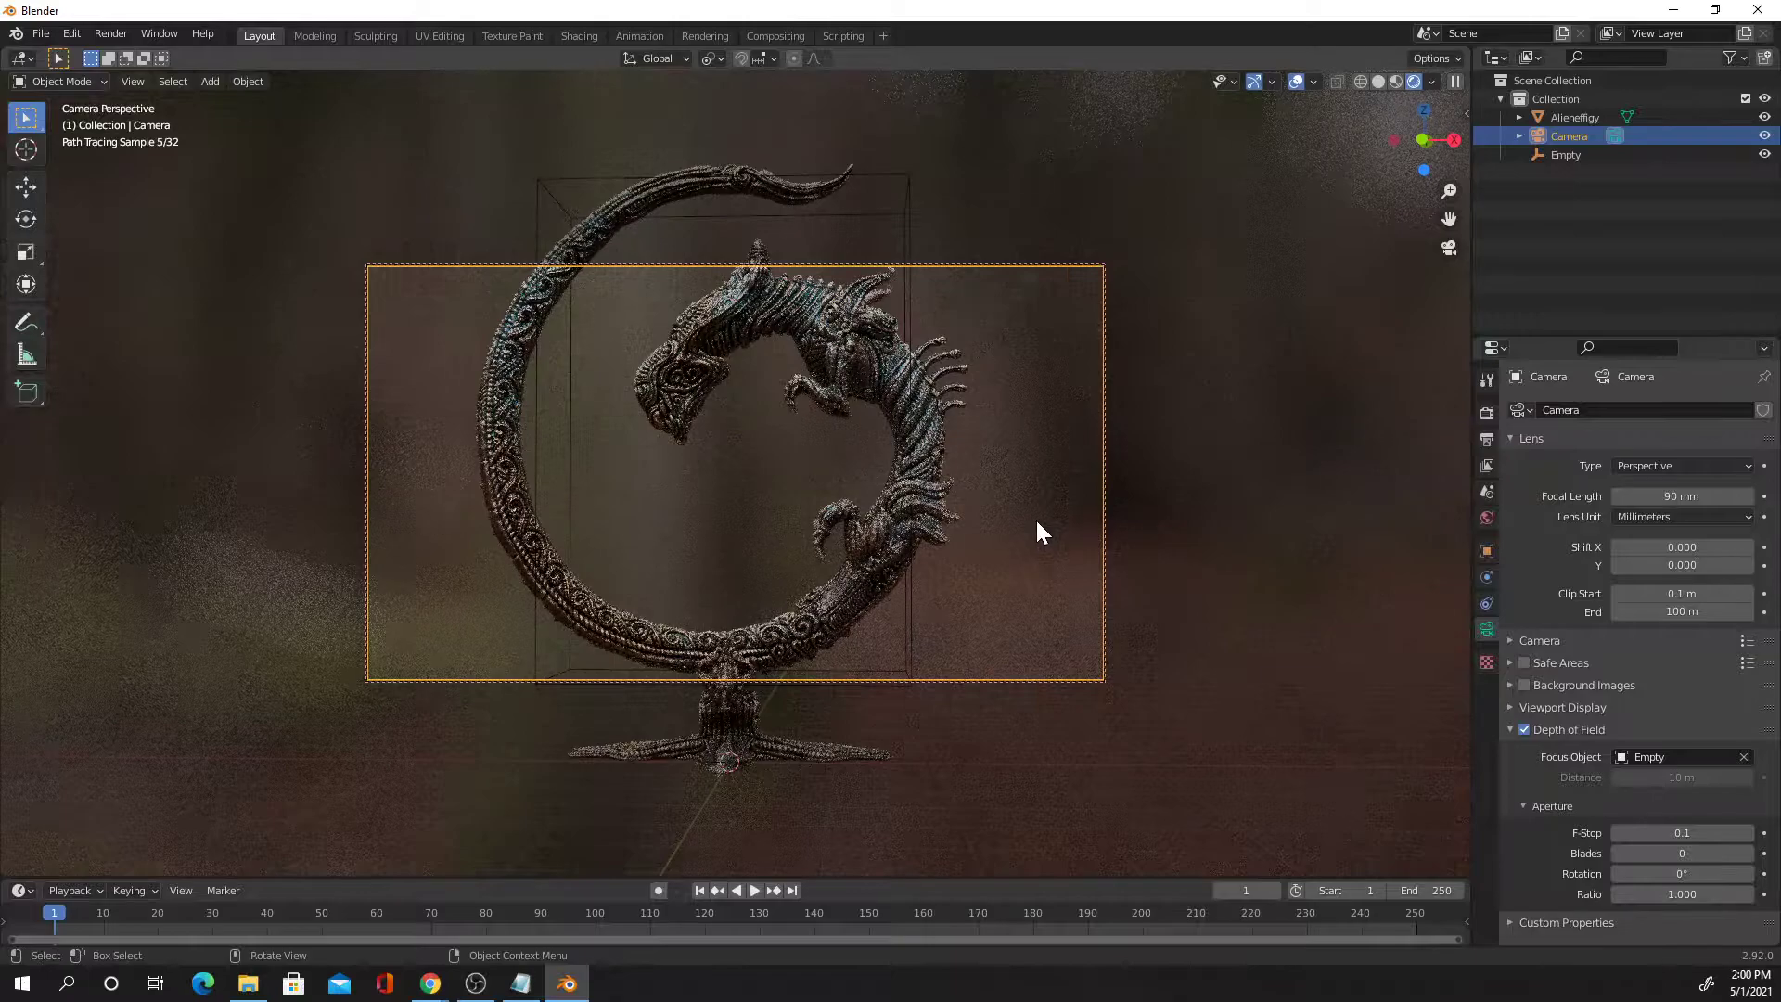
mouse_move(872, 538)
middle_down()
mouse_move(954, 544)
mouse_move(866, 529)
mouse_move(843, 553)
middle_up()
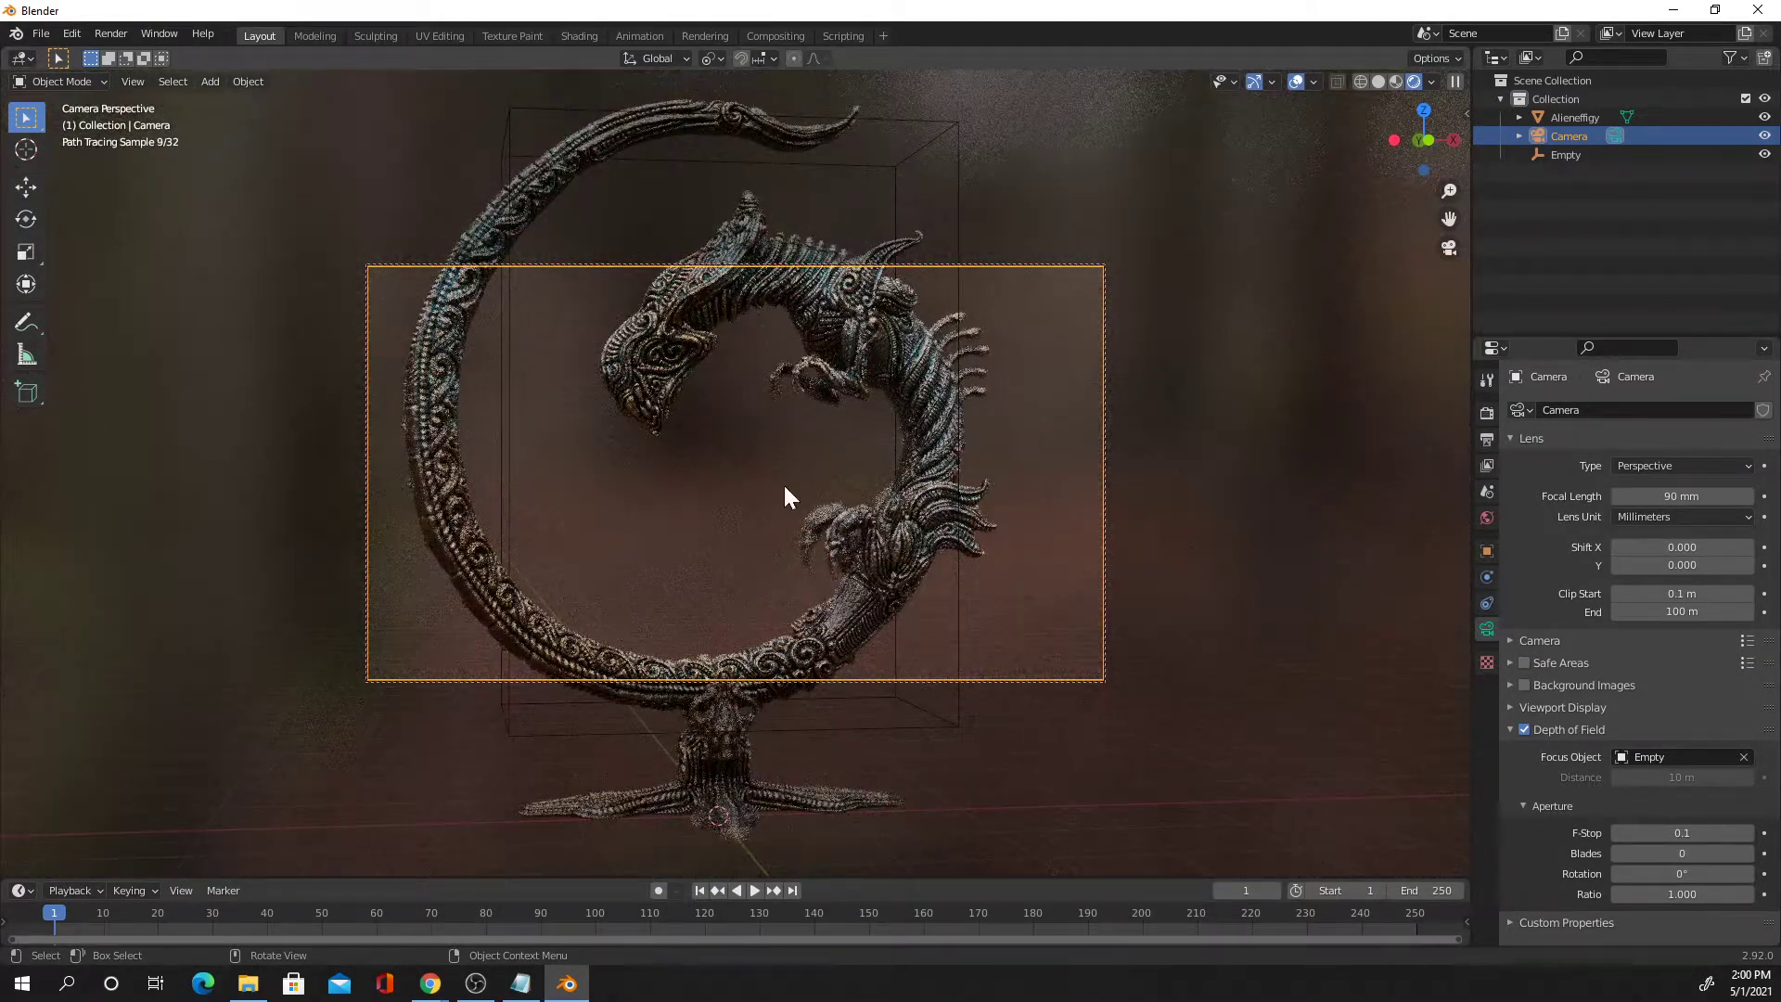
scroll(868, 484, down, 2)
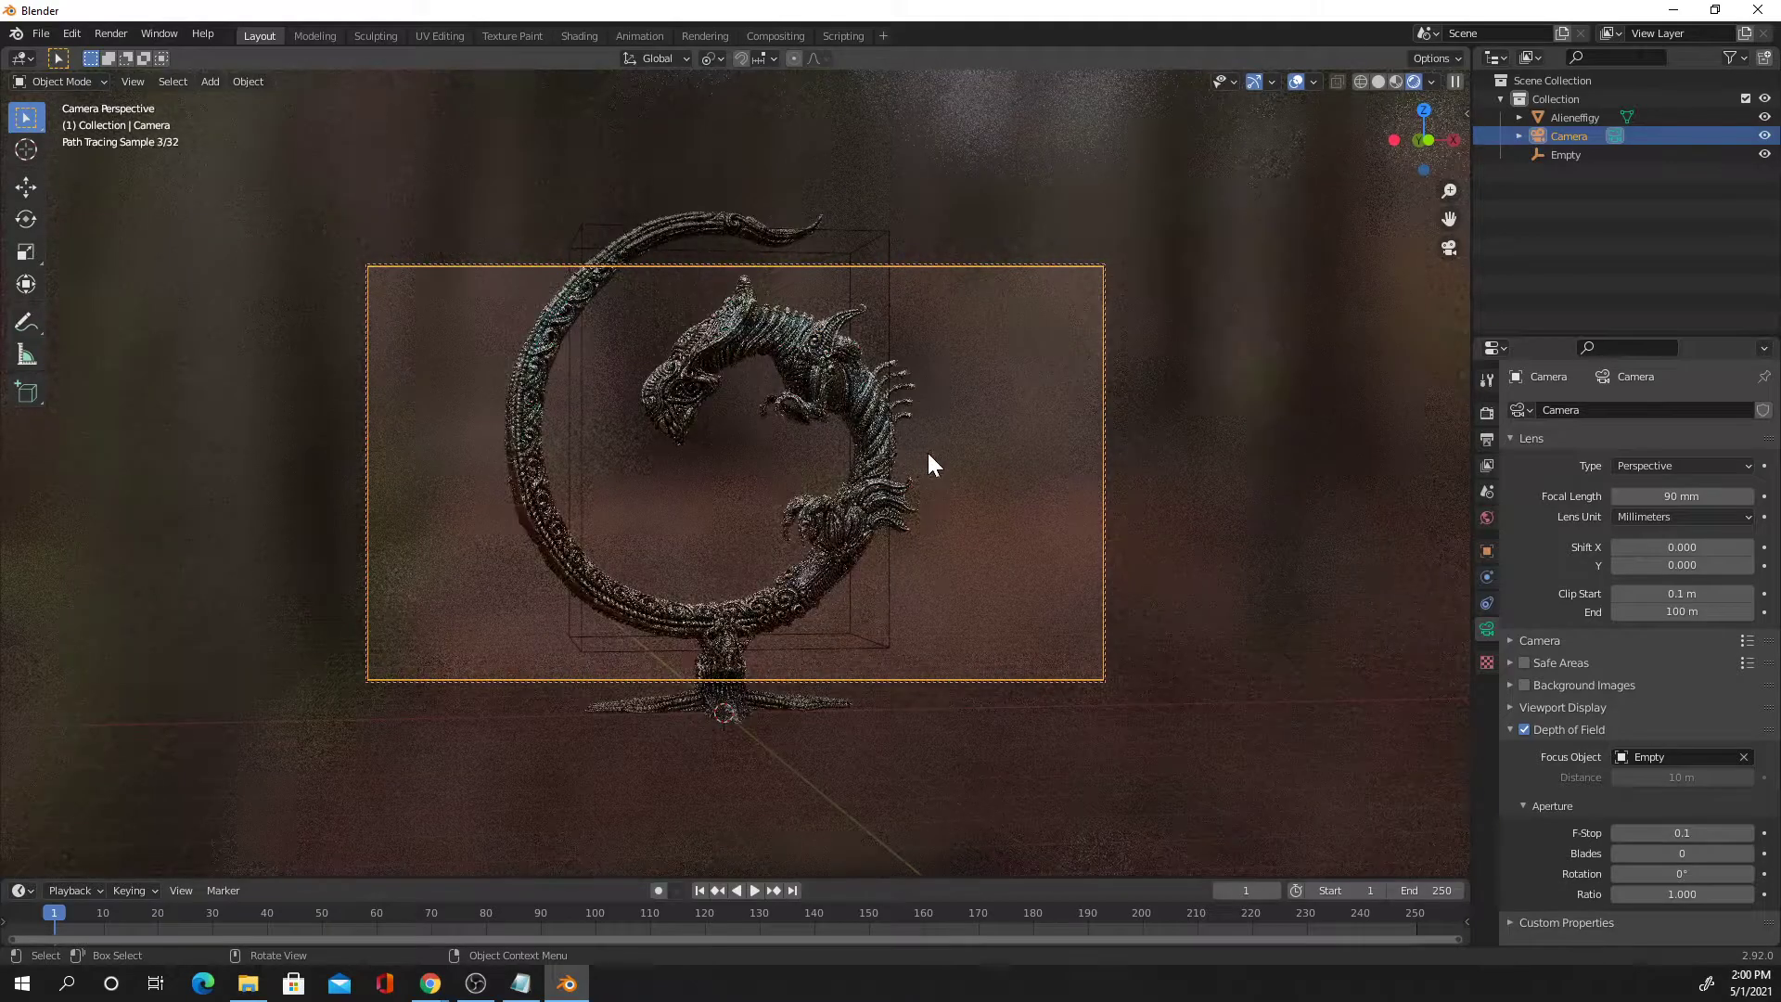
Set the render output resolution to 1482 px wide by 1146 px high so the whole sculpture fits the camera frame
click(1486, 660)
click(1486, 631)
click(1486, 490)
click(1488, 468)
click(1488, 436)
click(1487, 414)
click(1485, 436)
drag(1694, 433, 1289, 433)
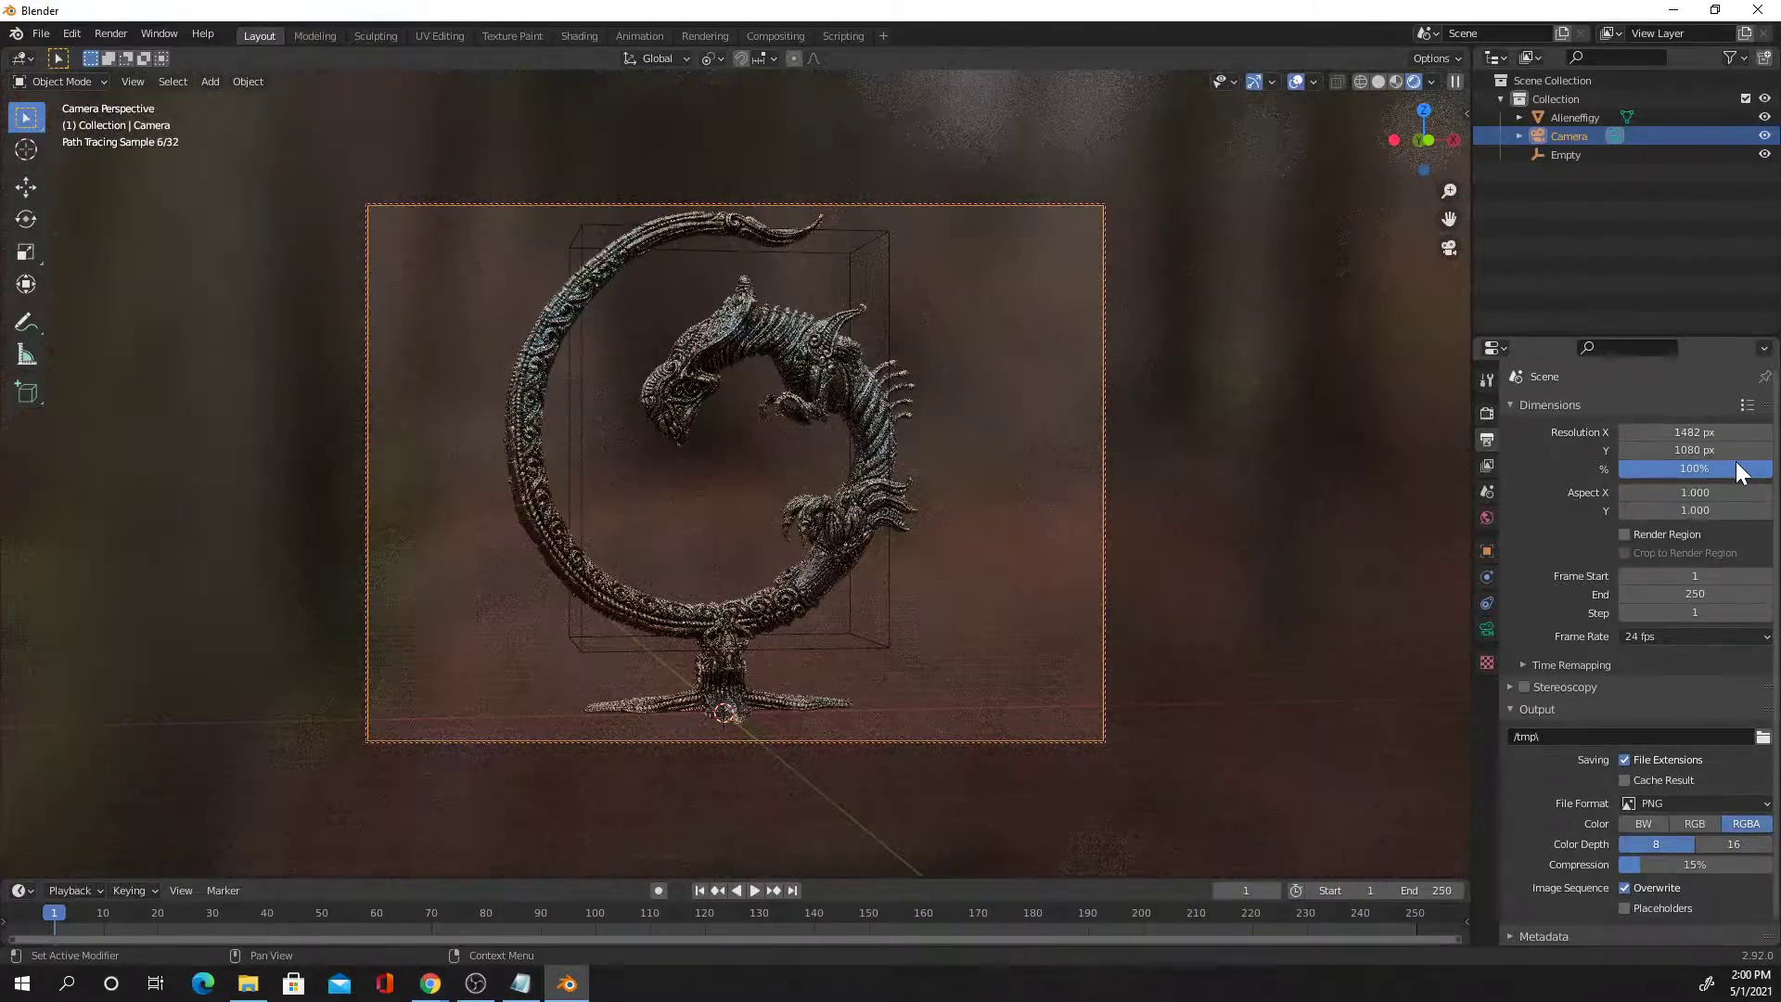
drag(1684, 450, 1745, 450)
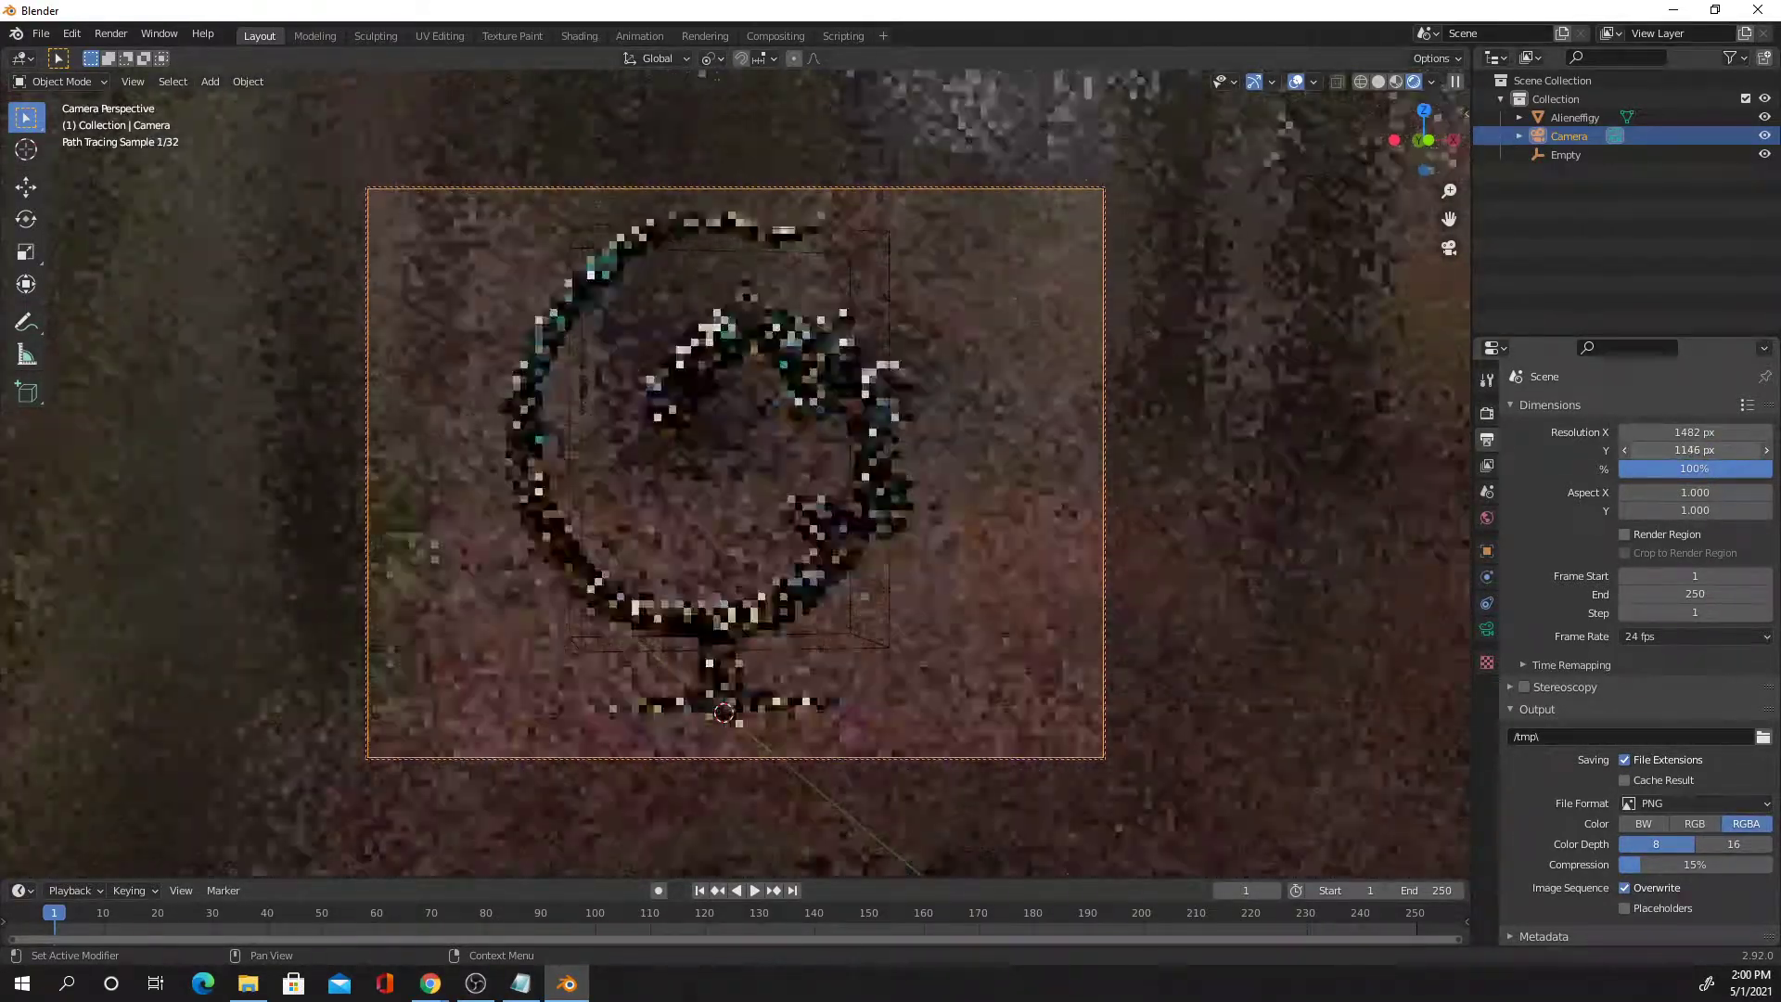
Reframe the whole sculpture from the front inside the resized camera frame and deselect the camera
middle_drag(1054, 447, 1026, 450)
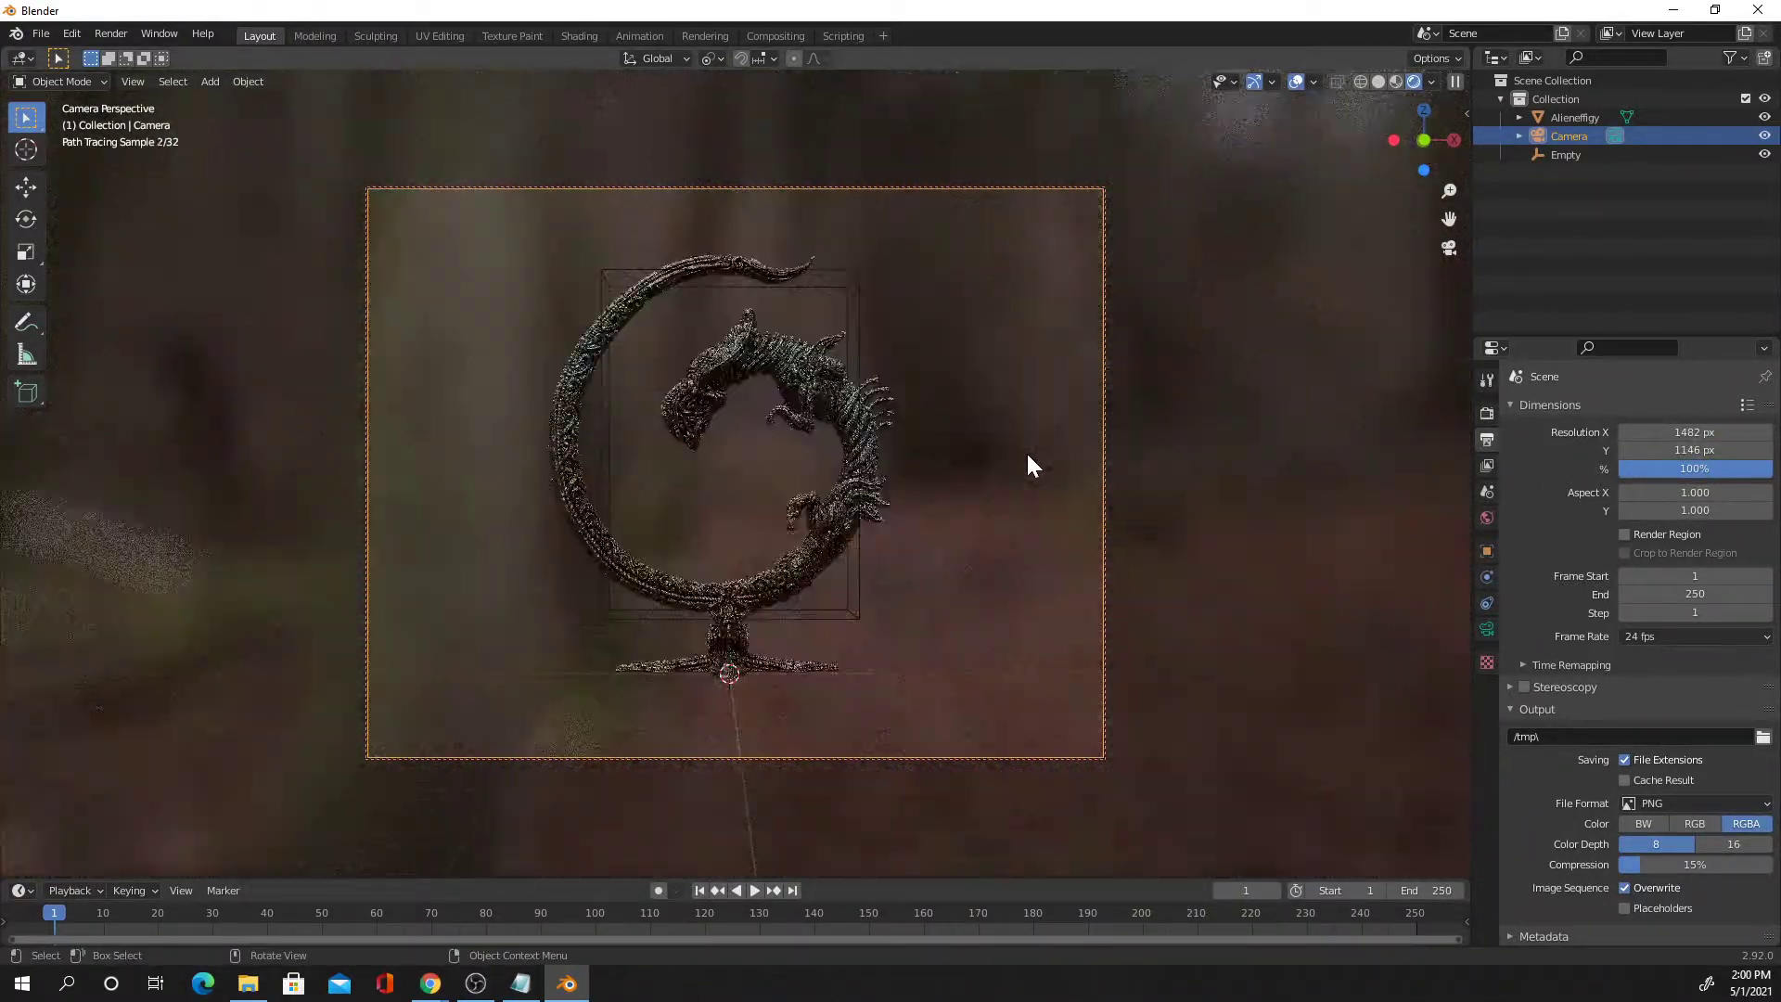
scroll(1028, 450, up, 1)
scroll(1027, 451, down, 1)
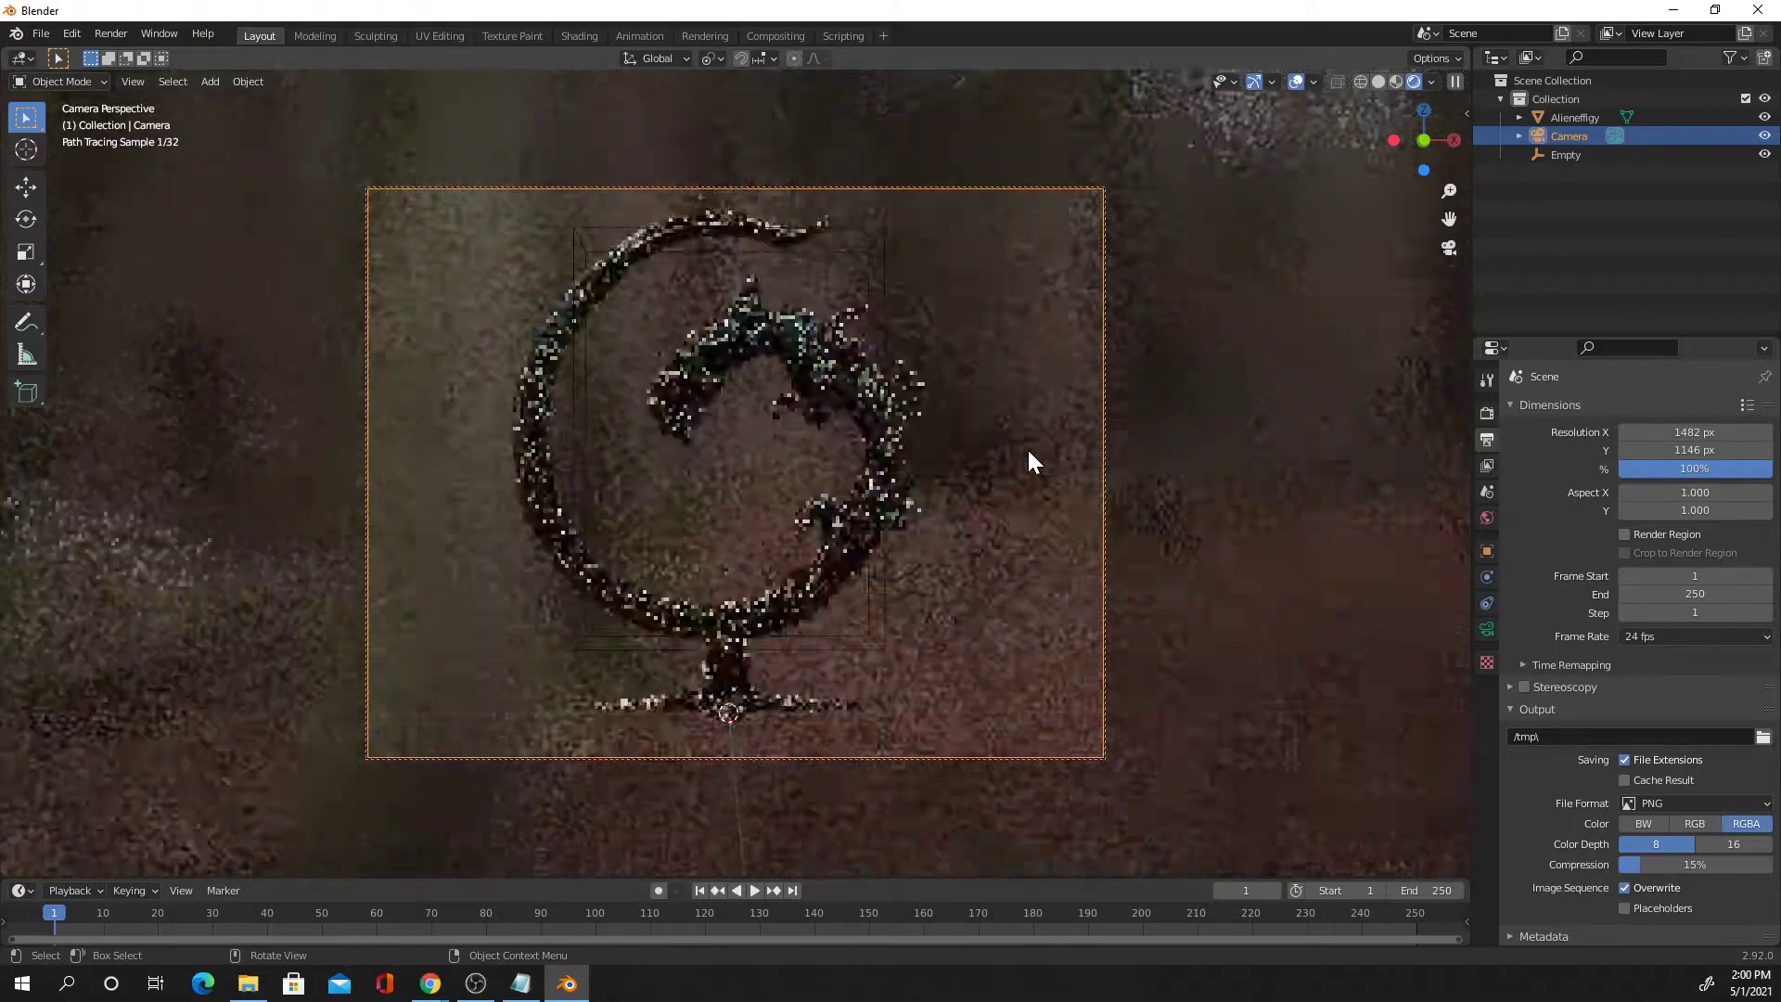
middle_drag(967, 475, 965, 488)
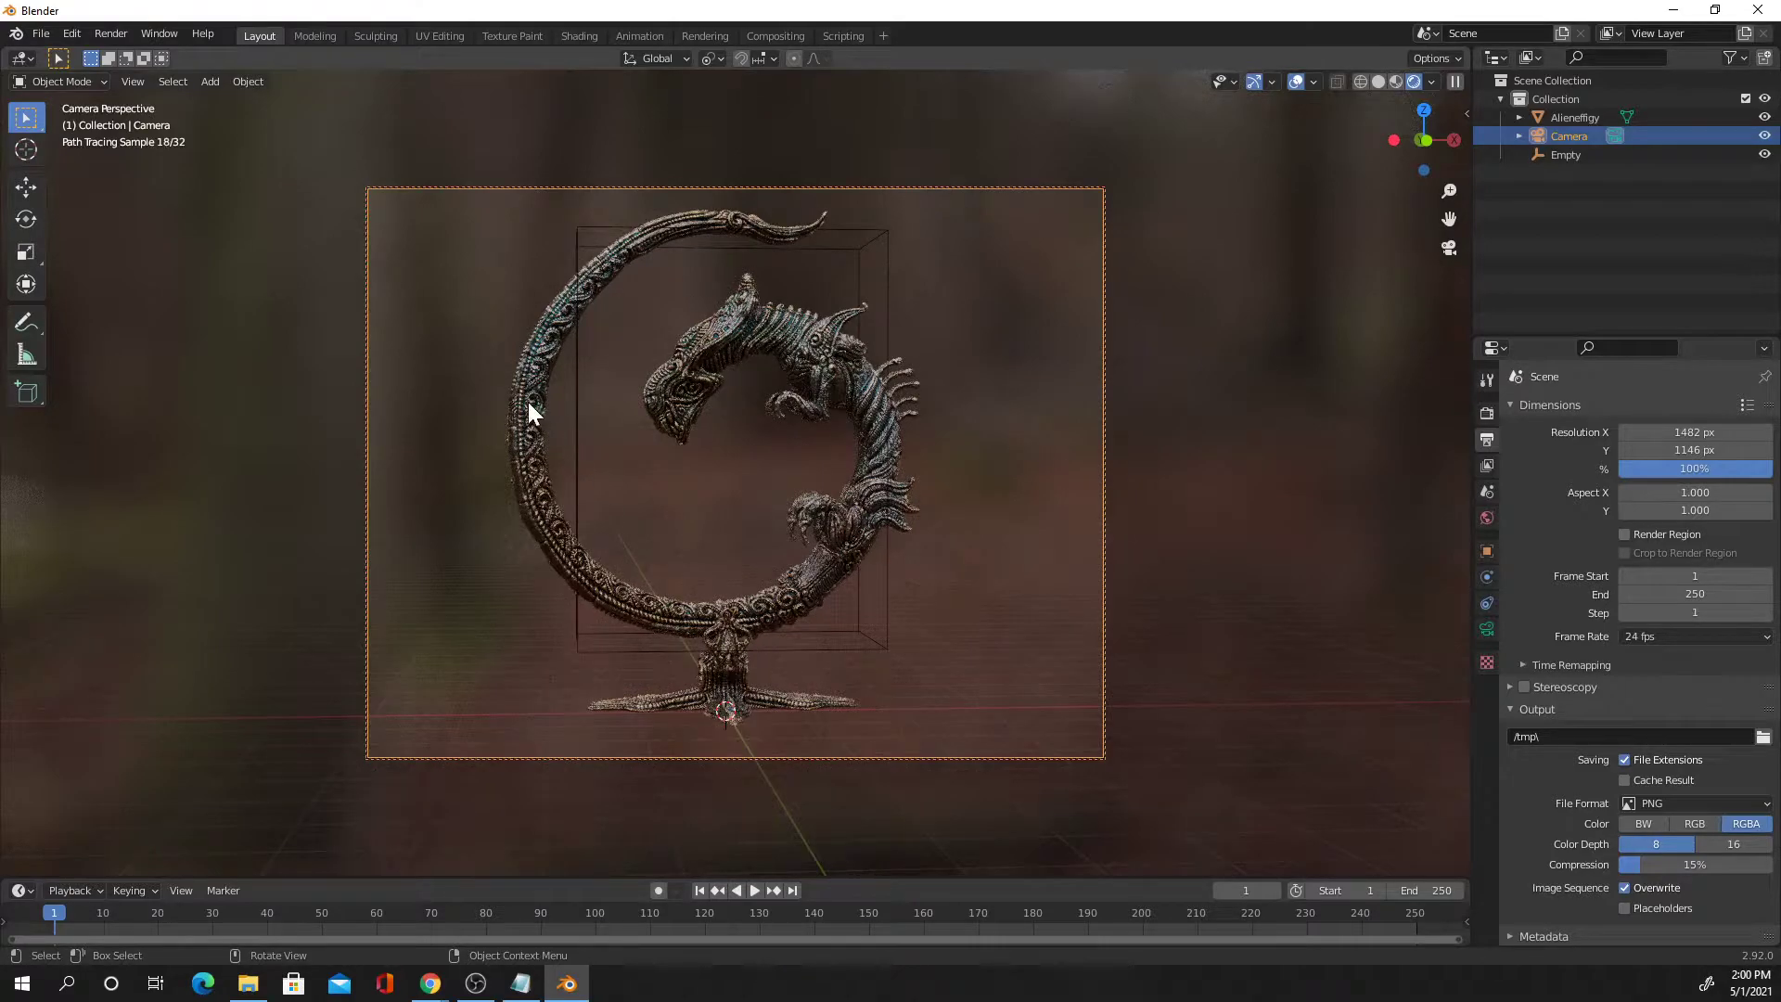
click(961, 422)
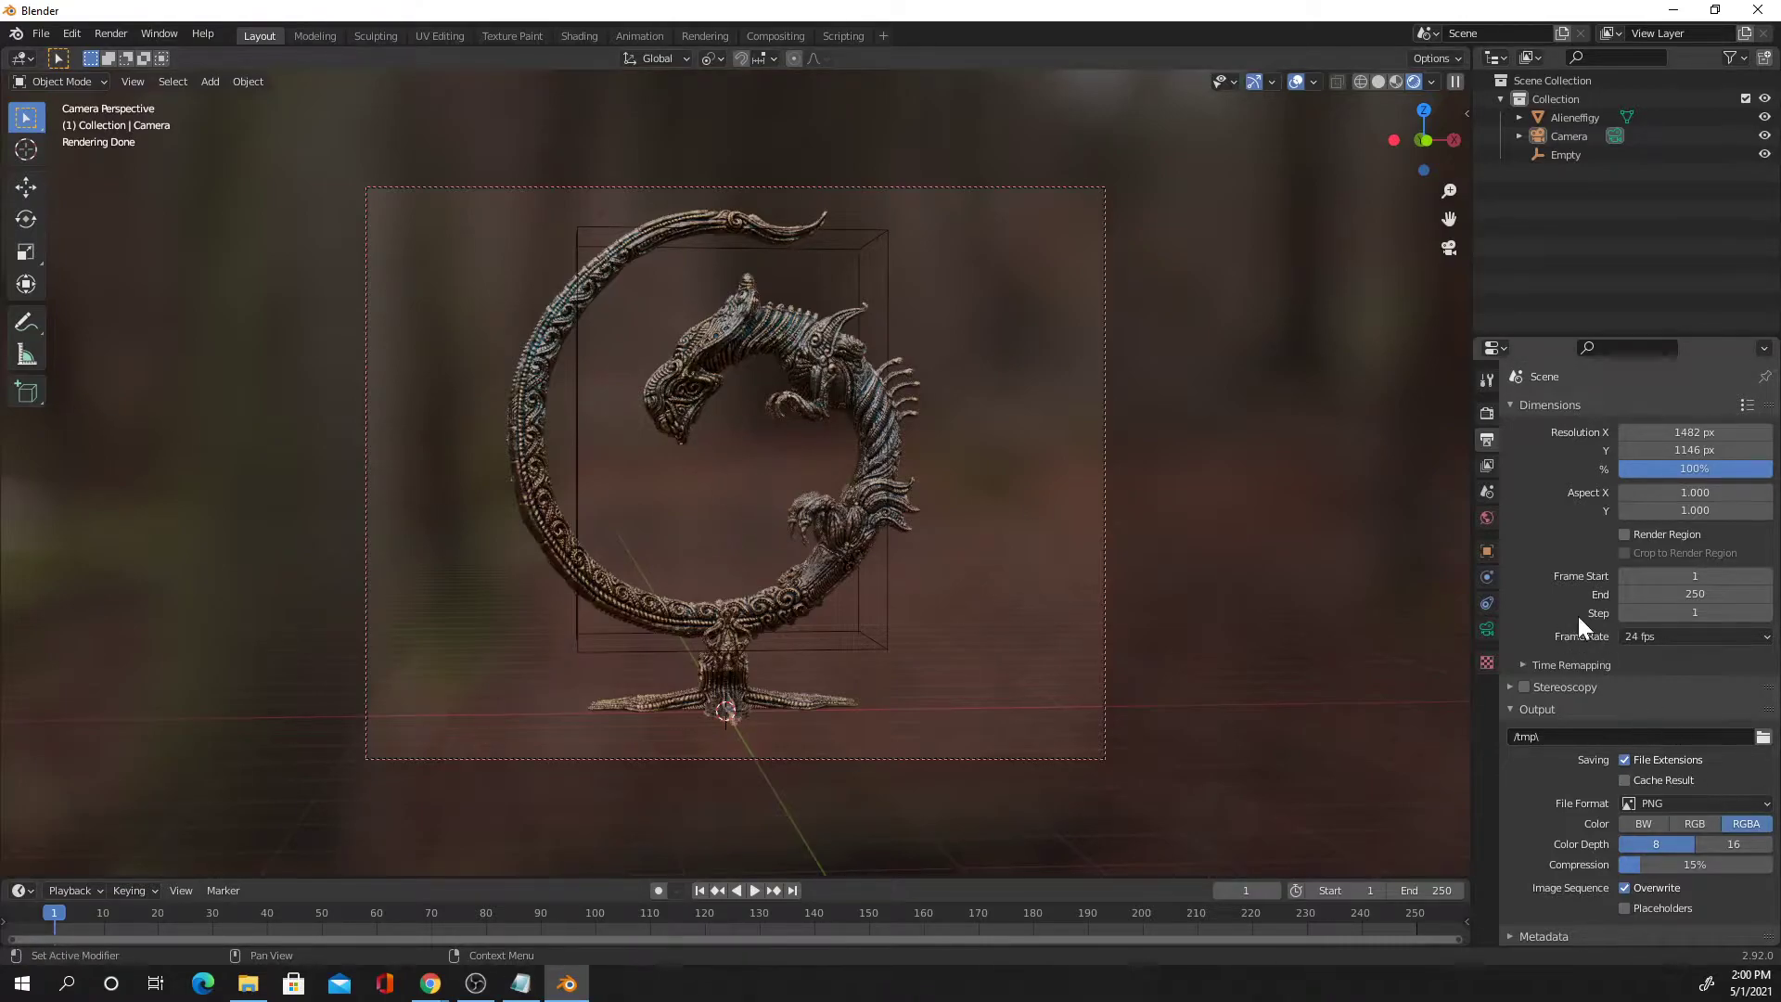
Set the camera's F-Stop to 0.3 and bring the camera closer to the sculpture at a low three-quarter angle
click(1487, 629)
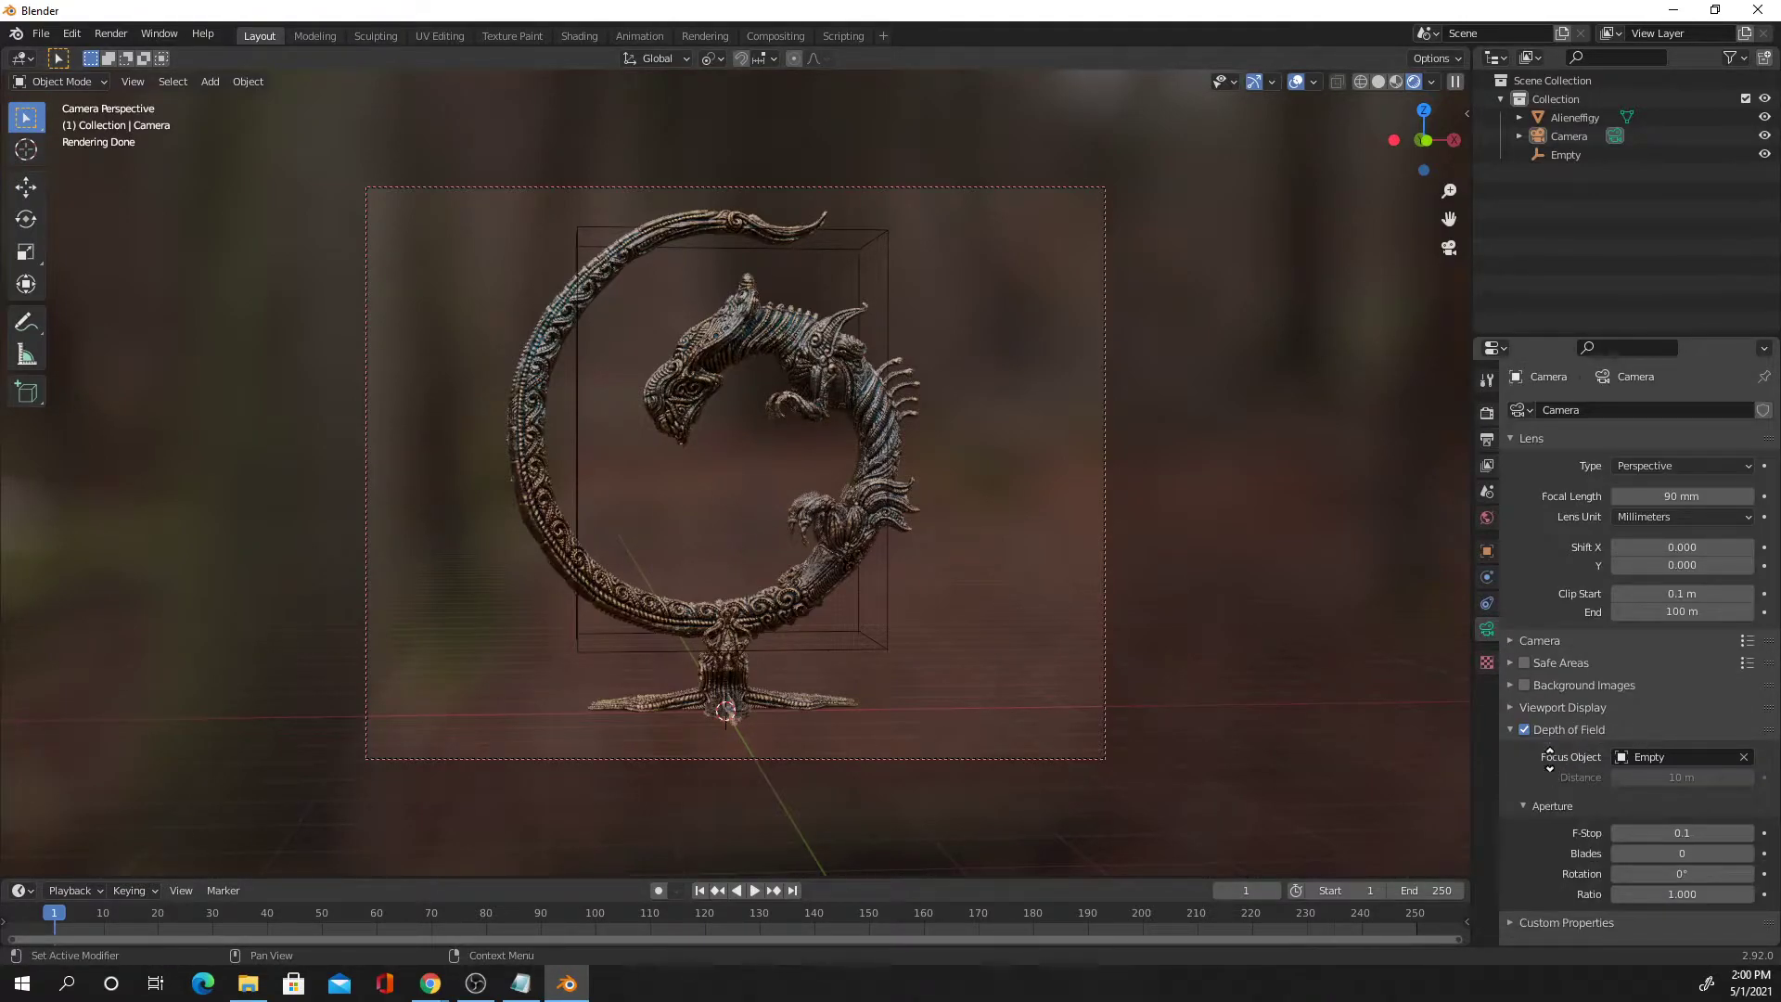
drag(1641, 826, 1666, 832)
middle_drag(1093, 632, 1144, 637)
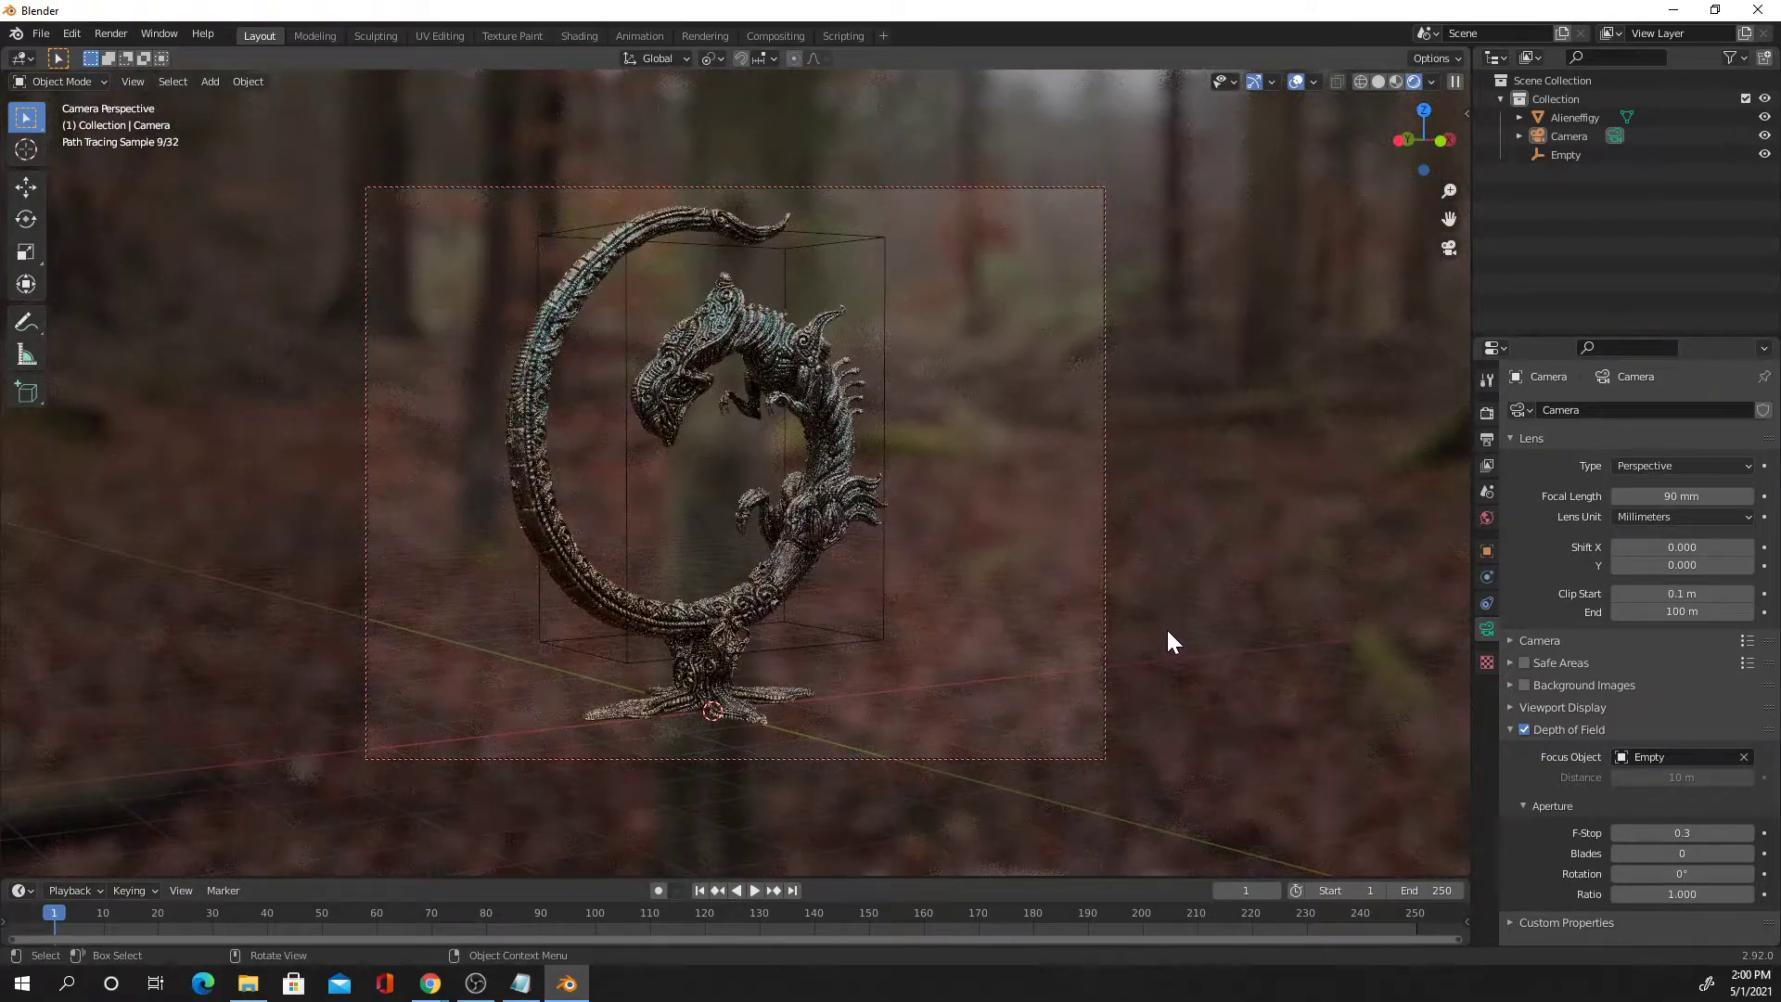
middle_drag(965, 619, 985, 582)
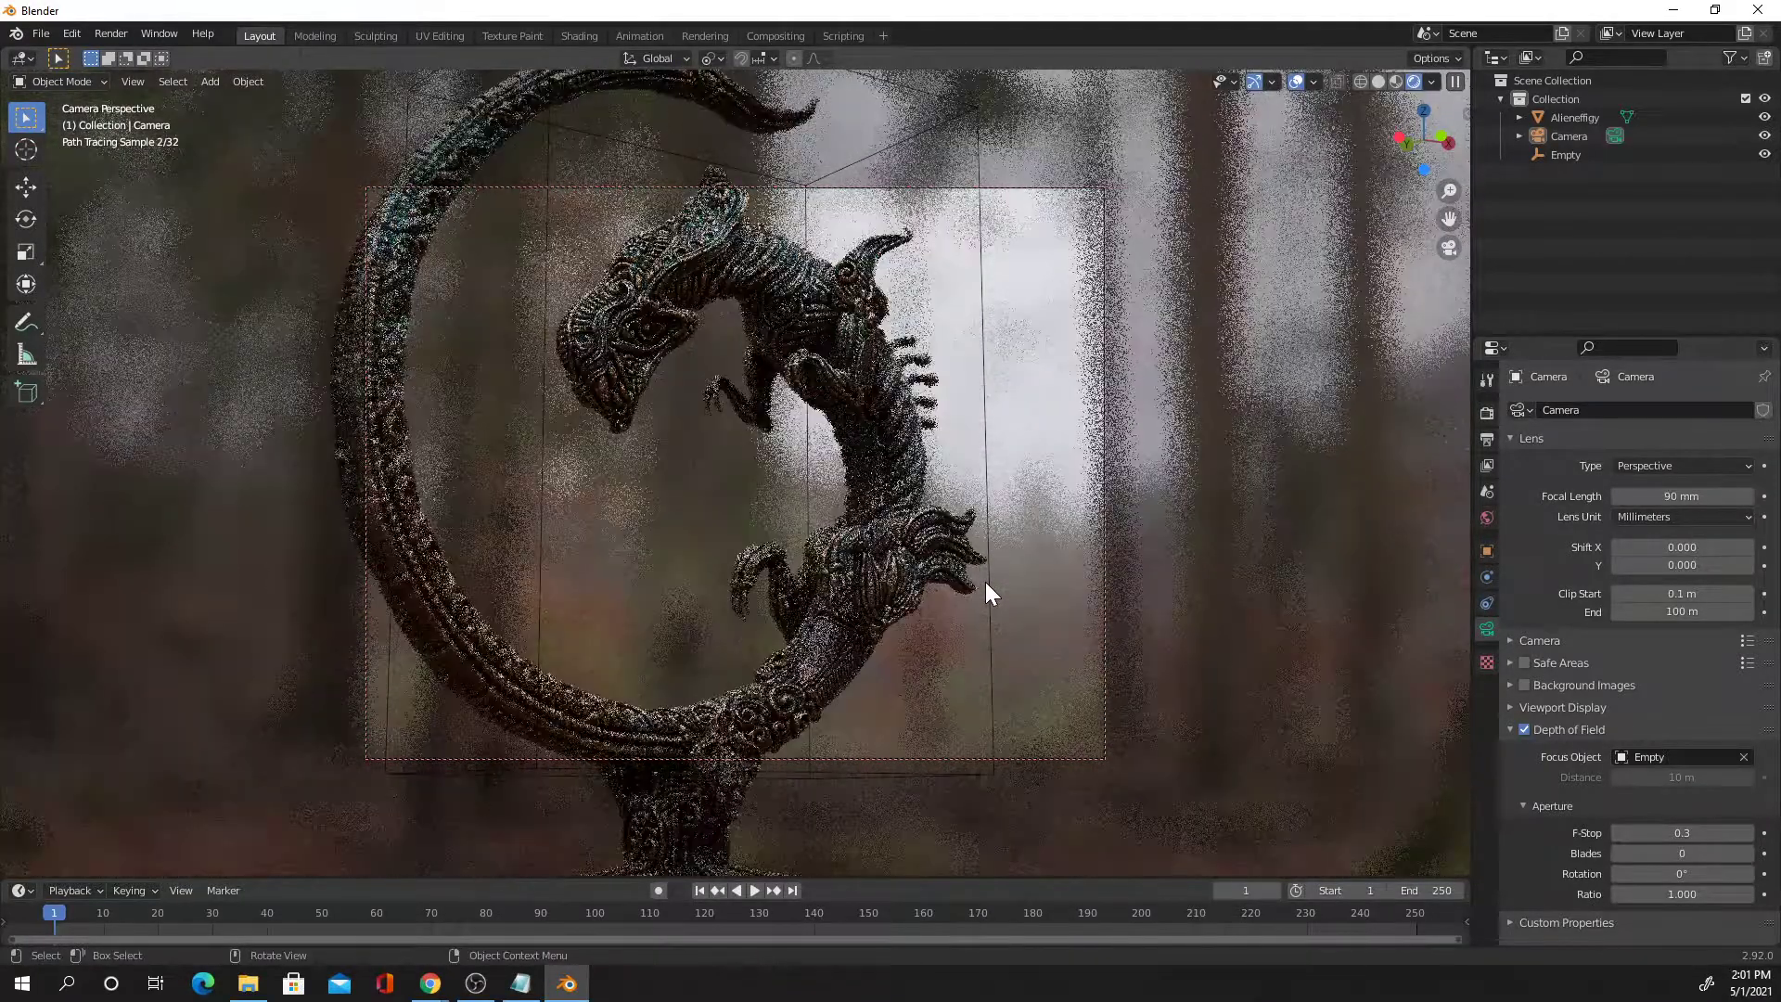
middle_drag(748, 552, 788, 560)
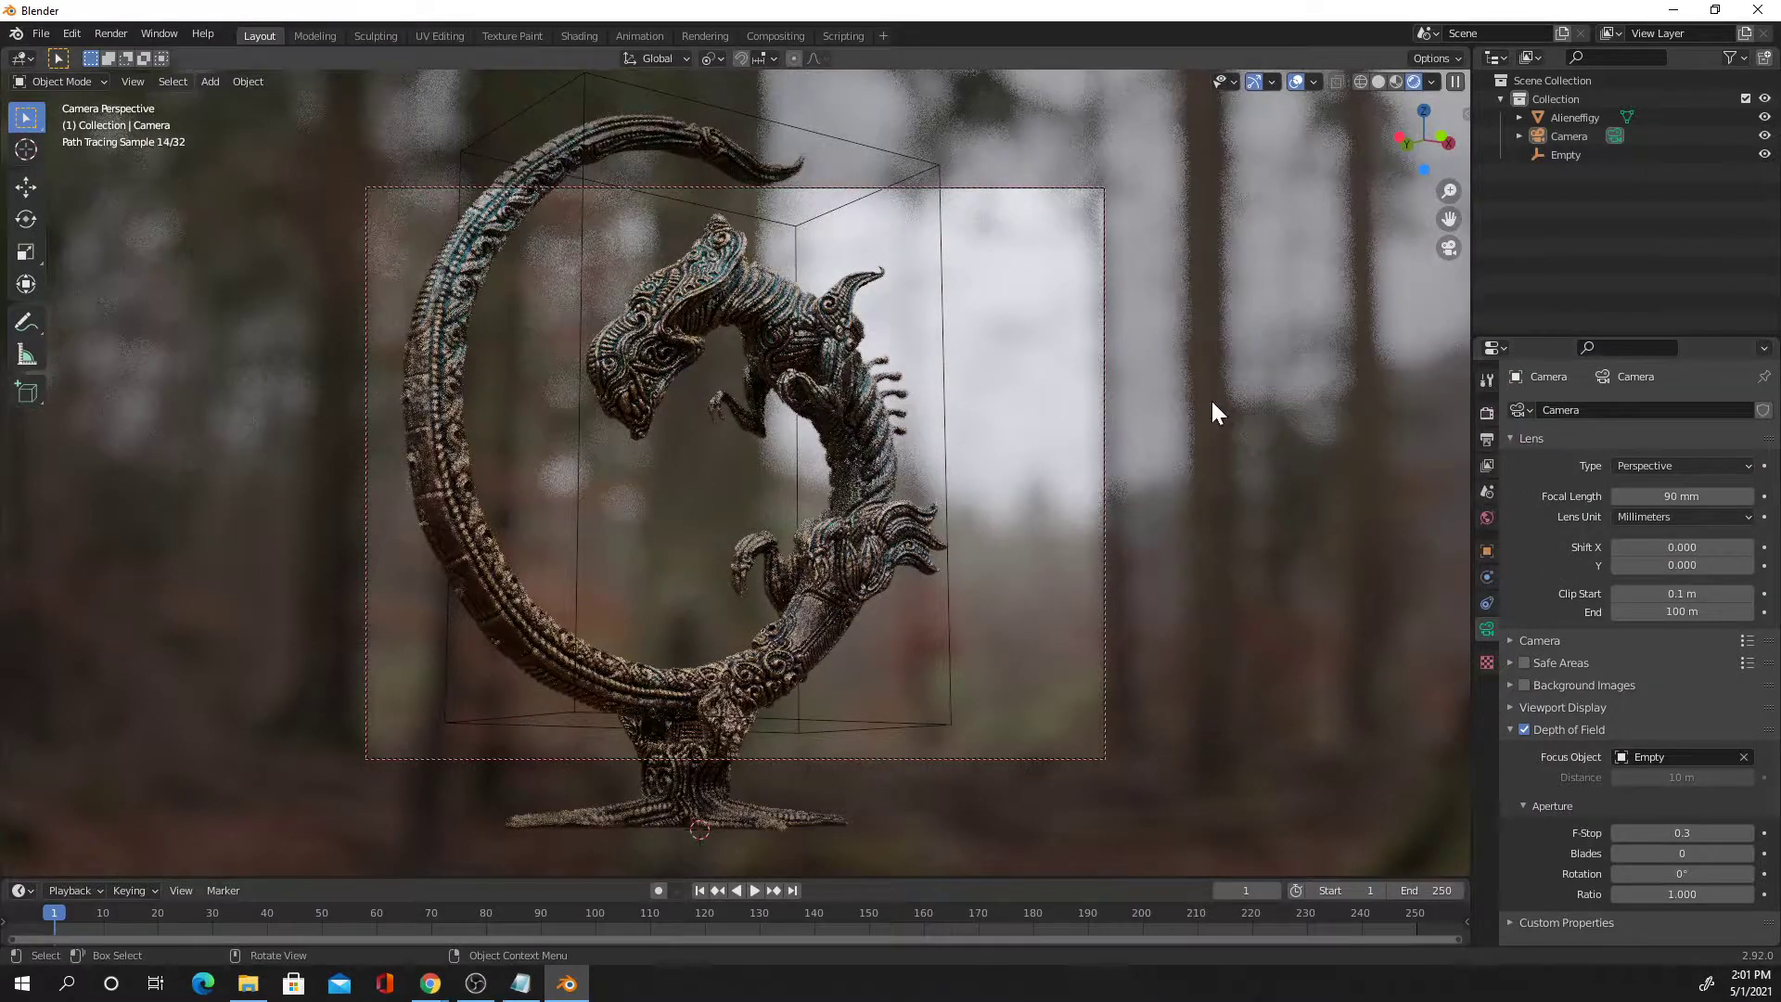
Render the current frame as a still image and maximize the render window
click(118, 35)
click(137, 57)
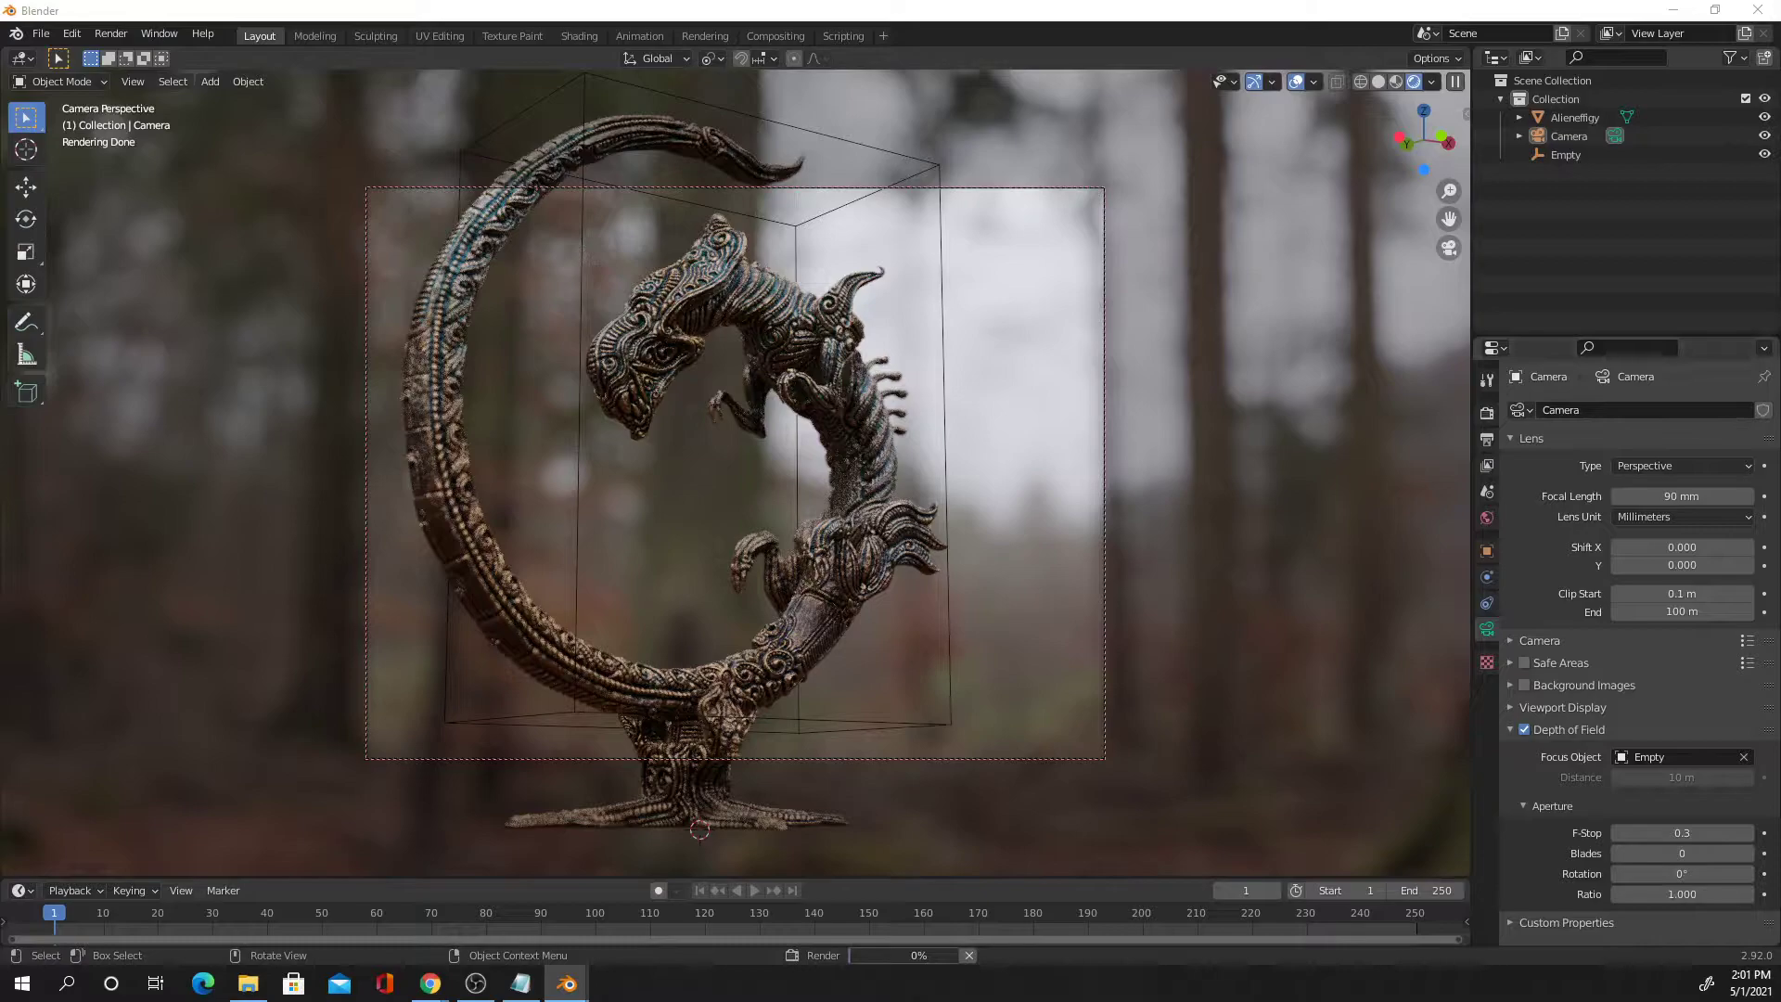
drag(1204, 404, 470, 234)
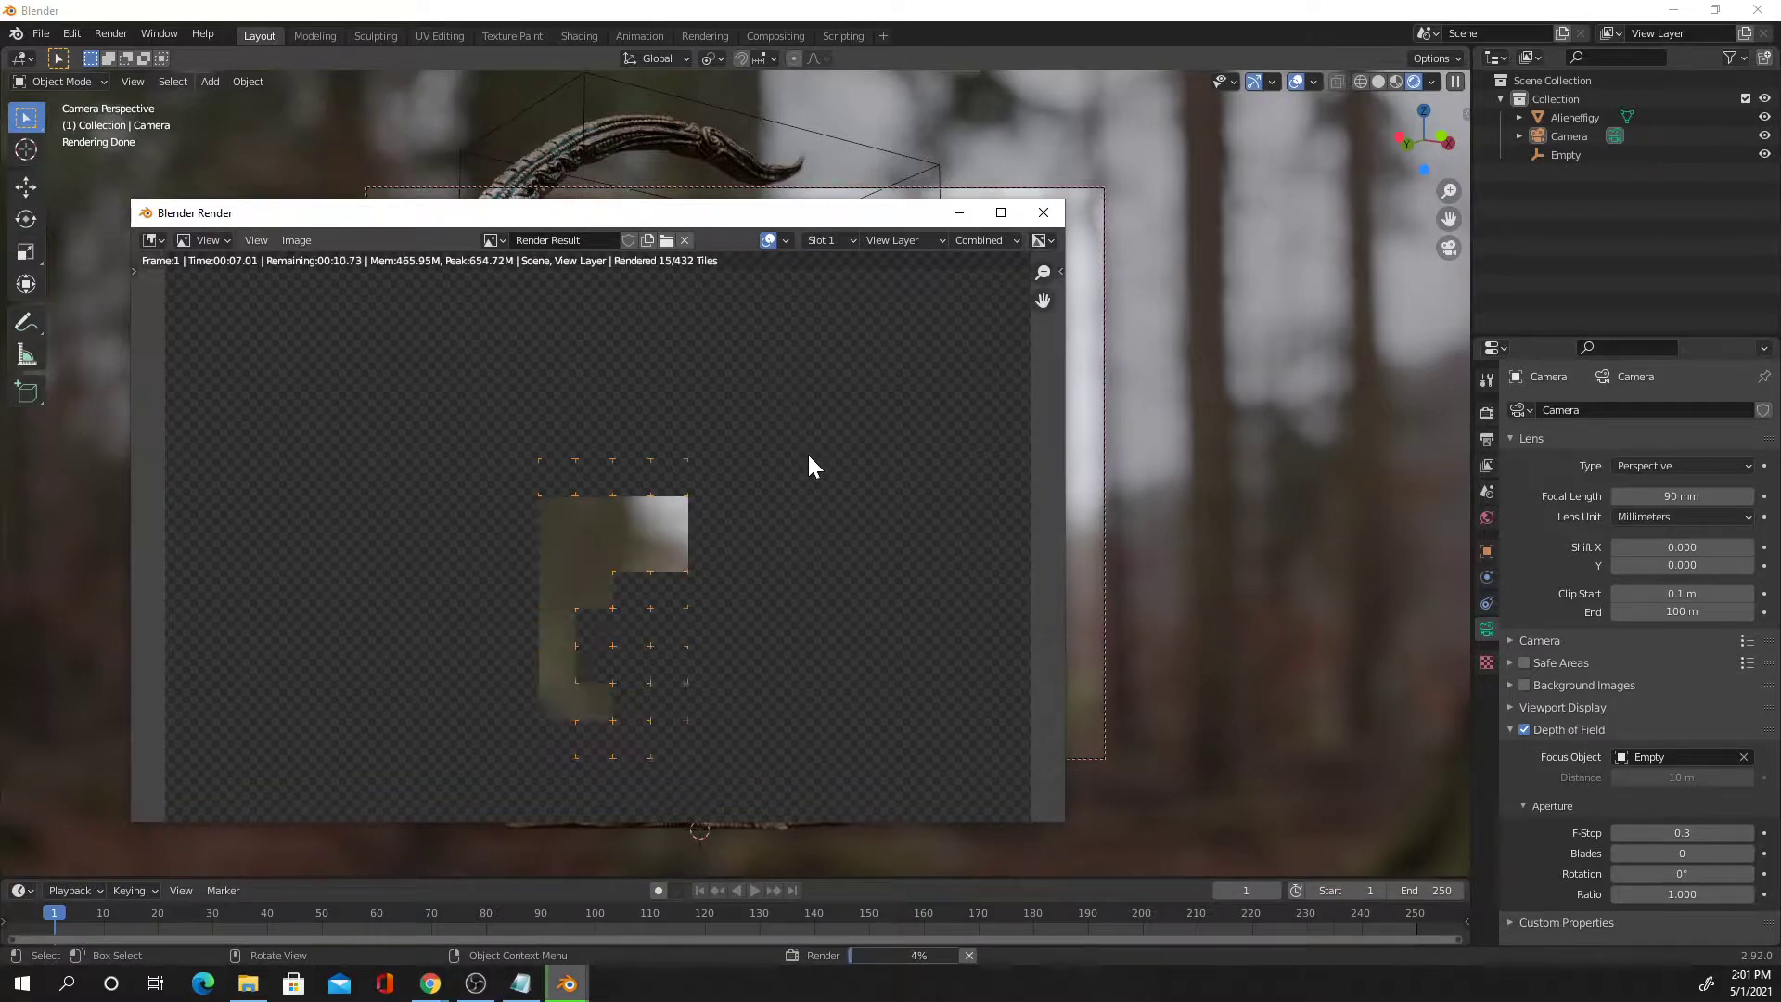
scroll(807, 459, down, 1)
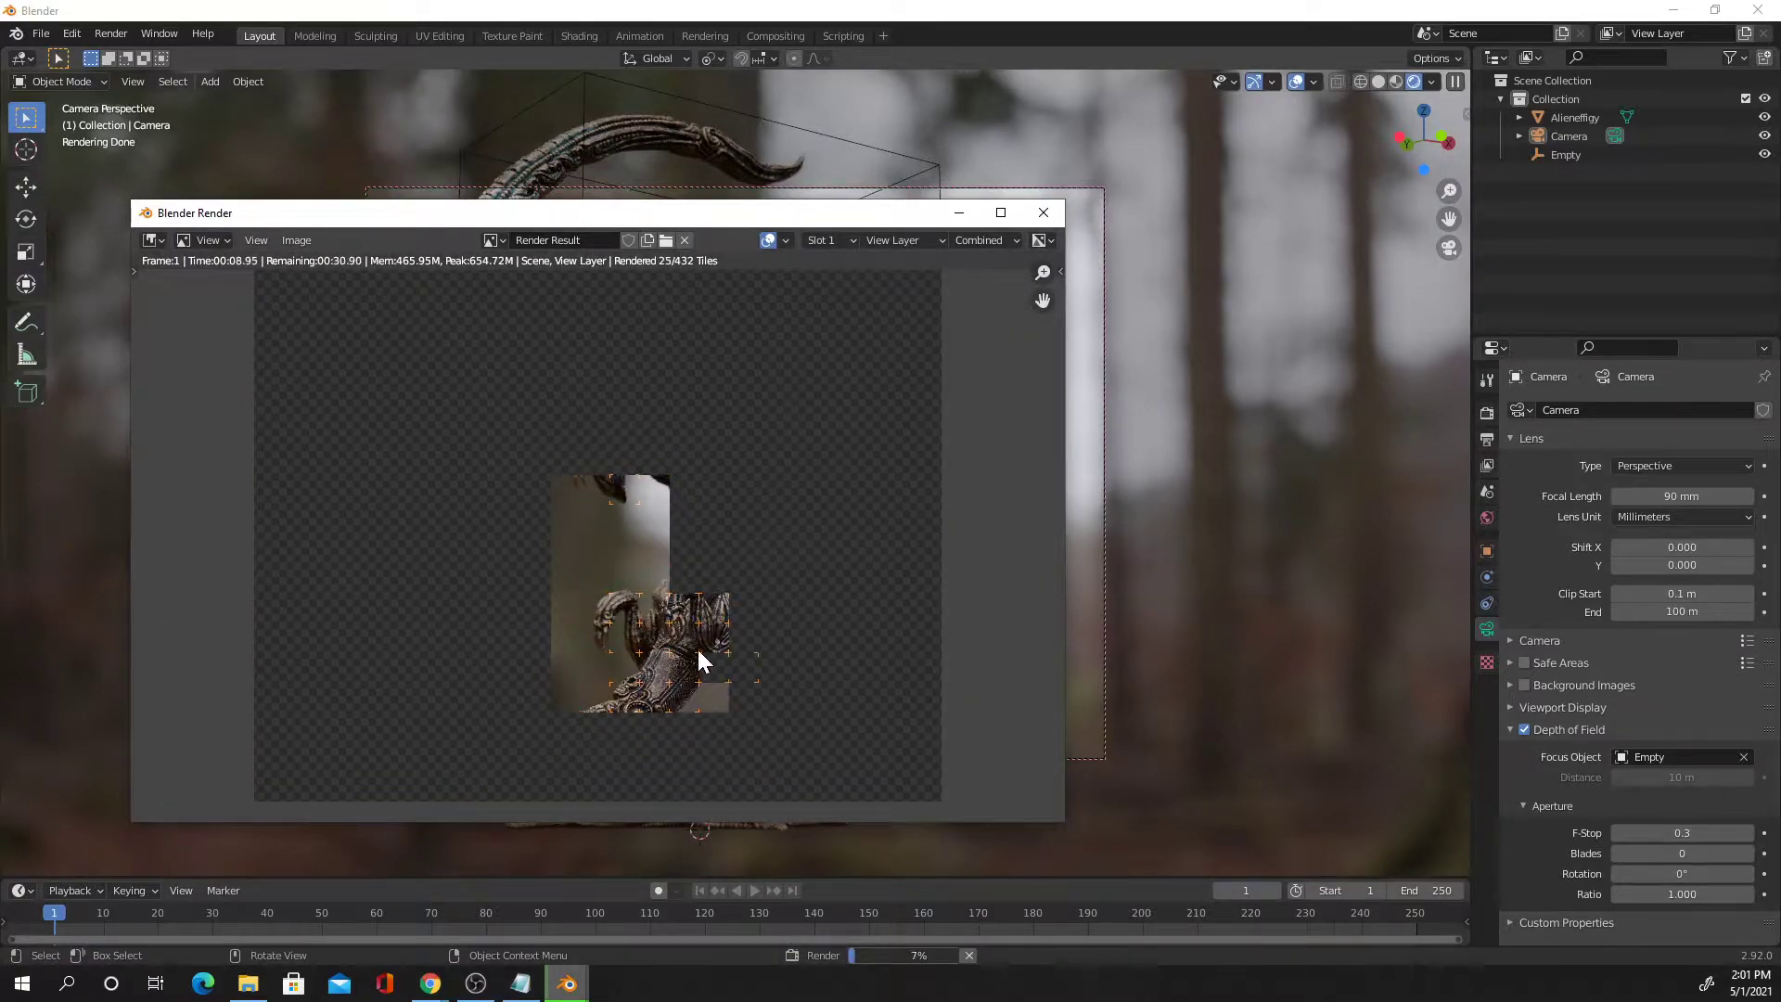
click(998, 213)
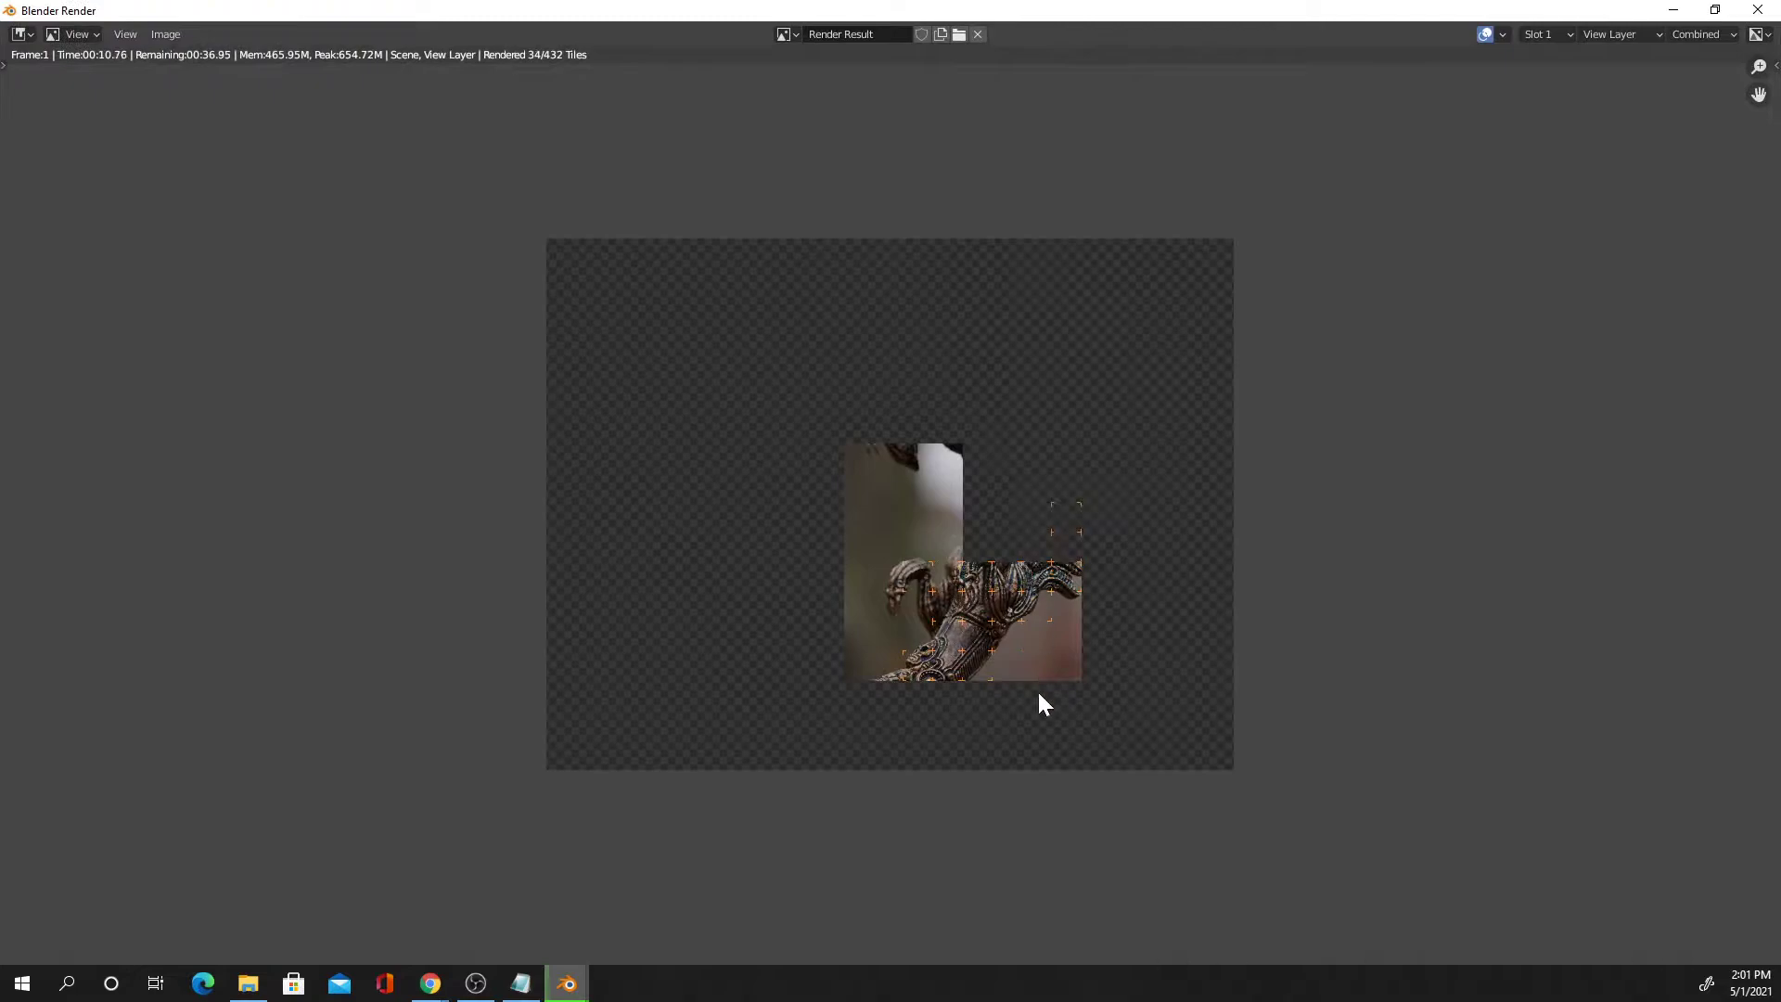
Examine the sculpture's metal detail, patina and background blur in the image as it renders
scroll(1058, 629, up, 2)
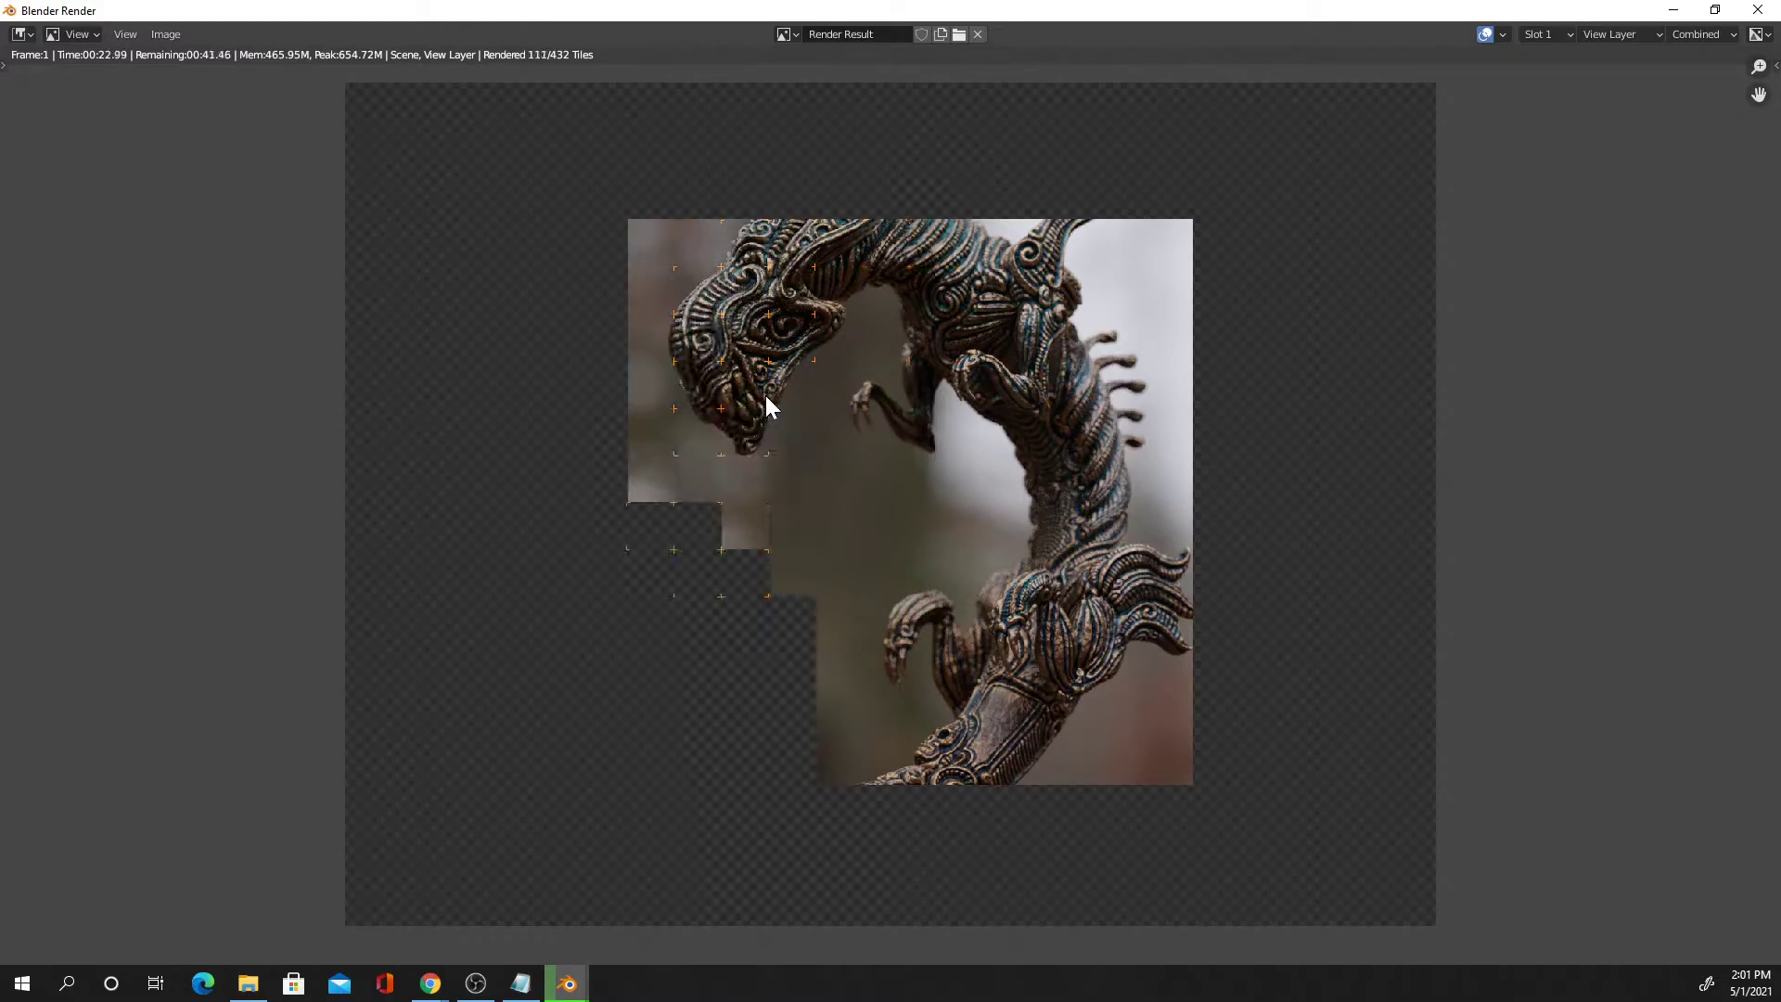
middle_drag(765, 396, 812, 414)
scroll(810, 414, up, 4)
scroll(811, 414, down, 4)
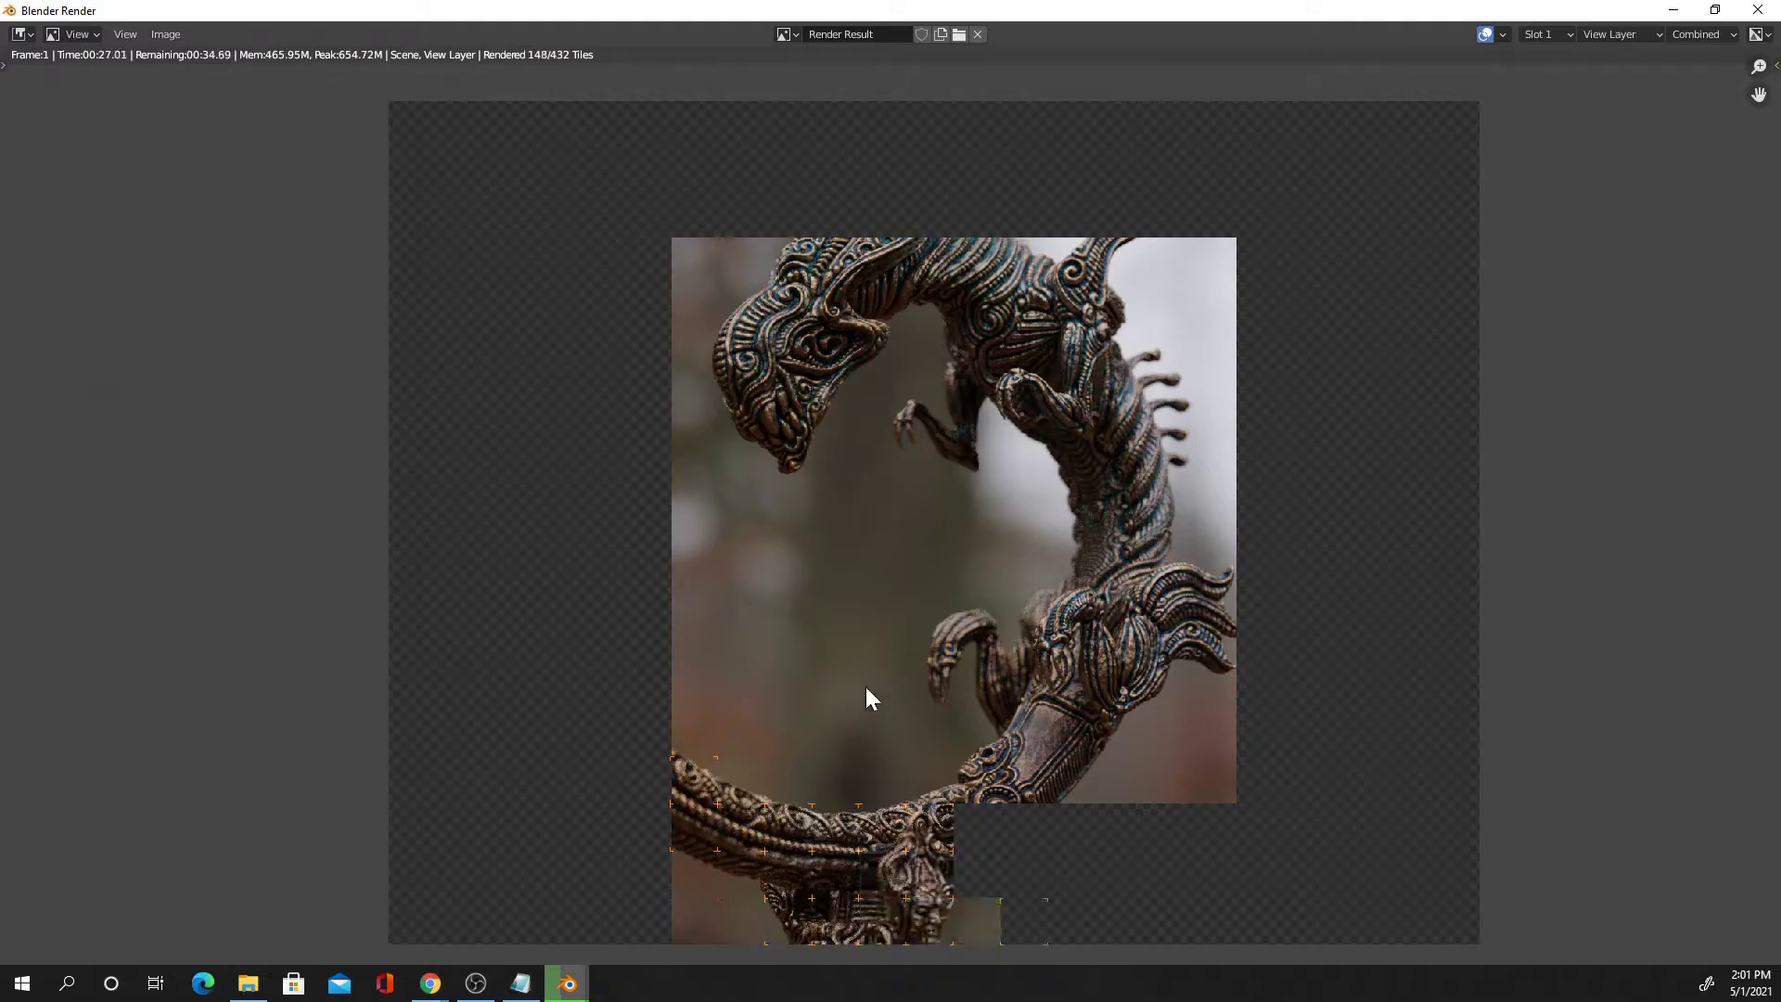
scroll(1091, 722, down, 1)
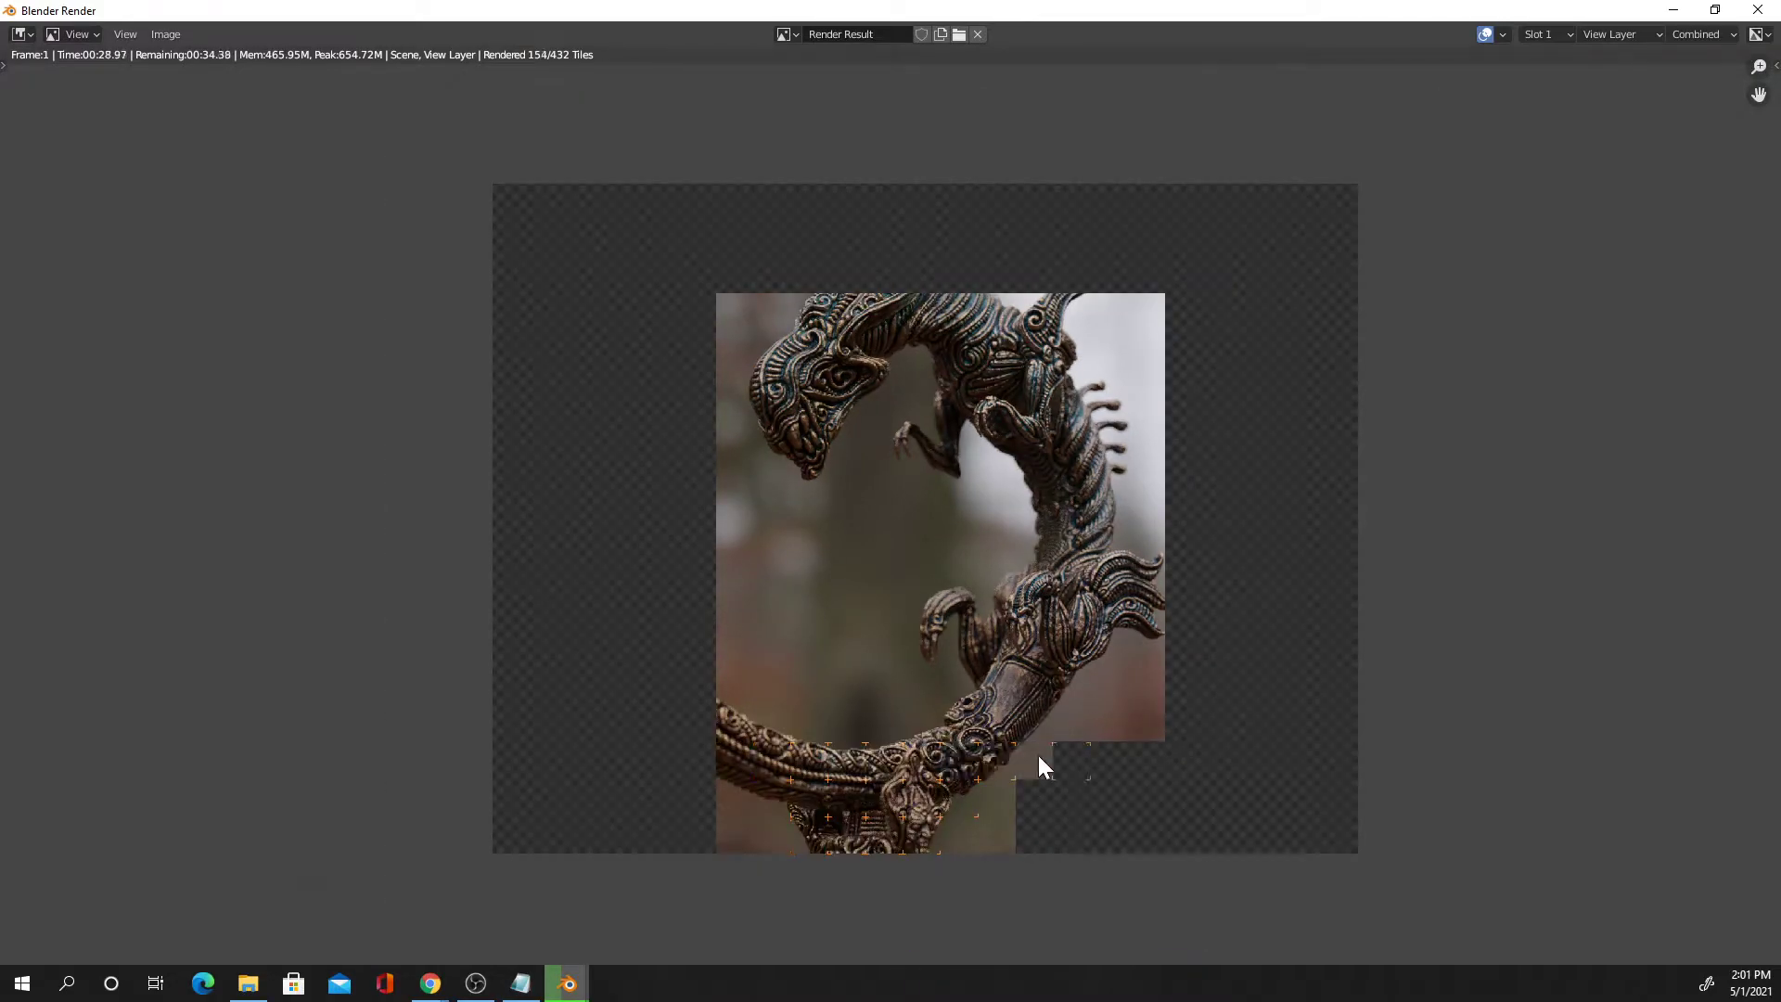
scroll(1039, 709, up, 1)
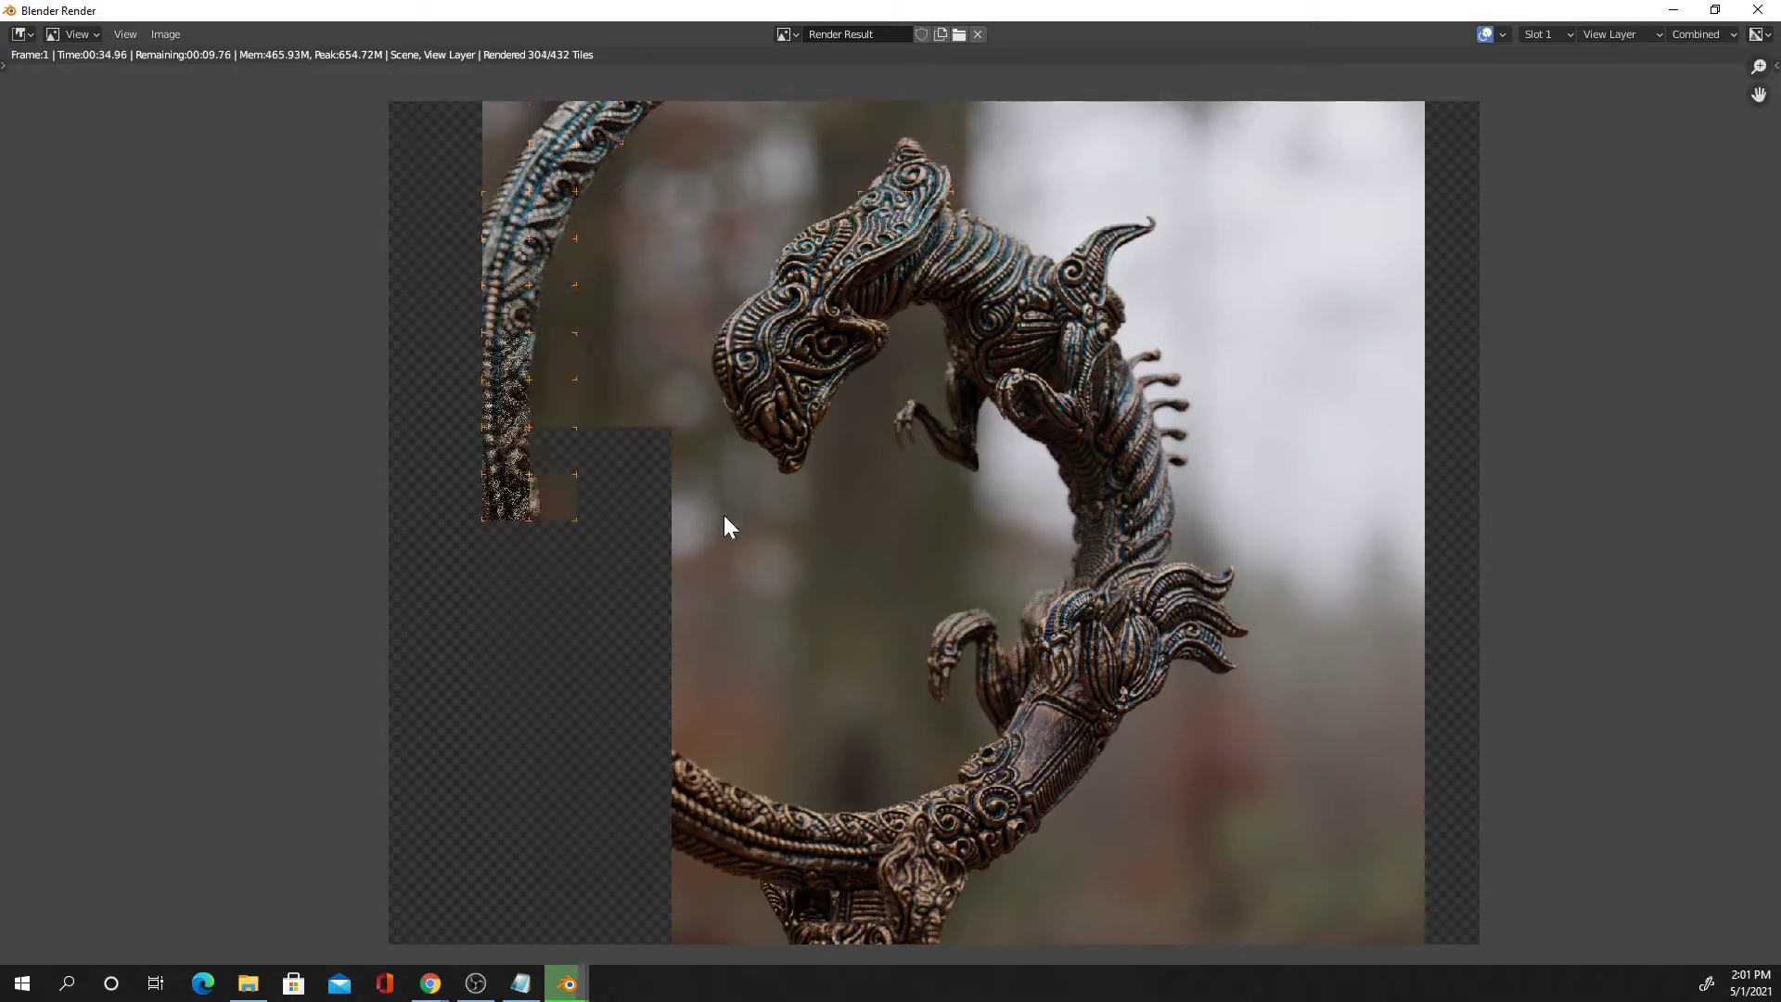
scroll(638, 536, down, 2)
scroll(807, 584, up, 1)
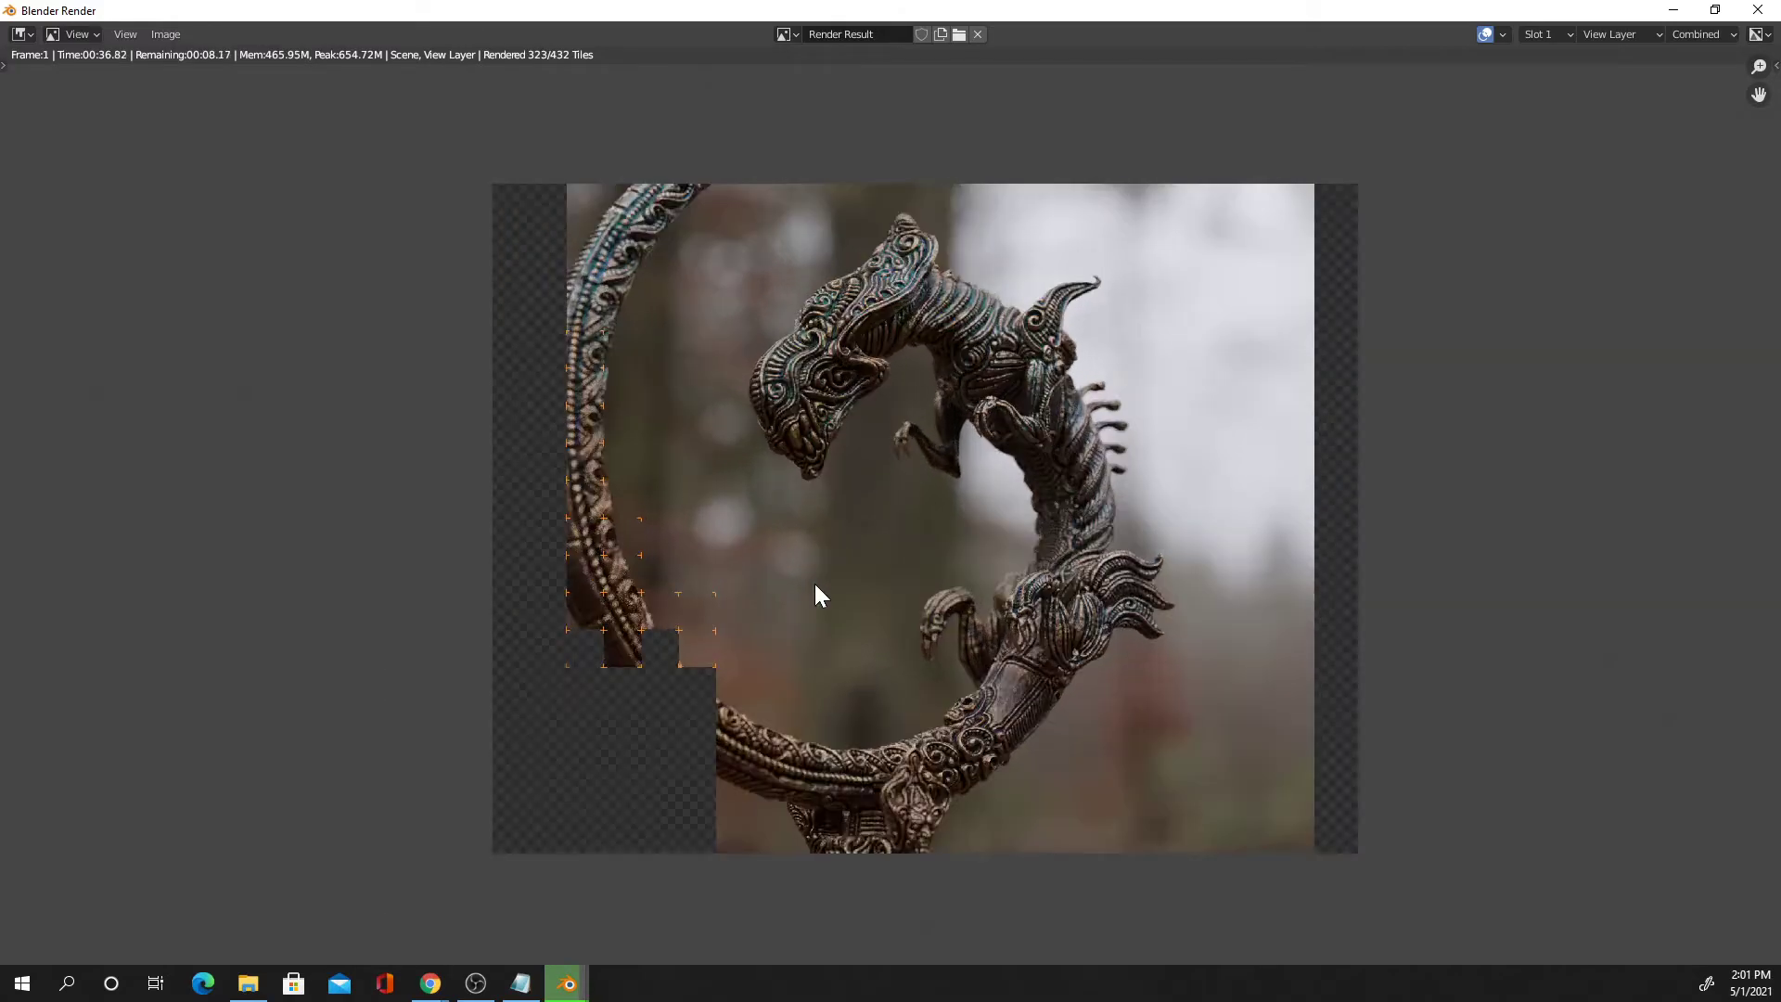